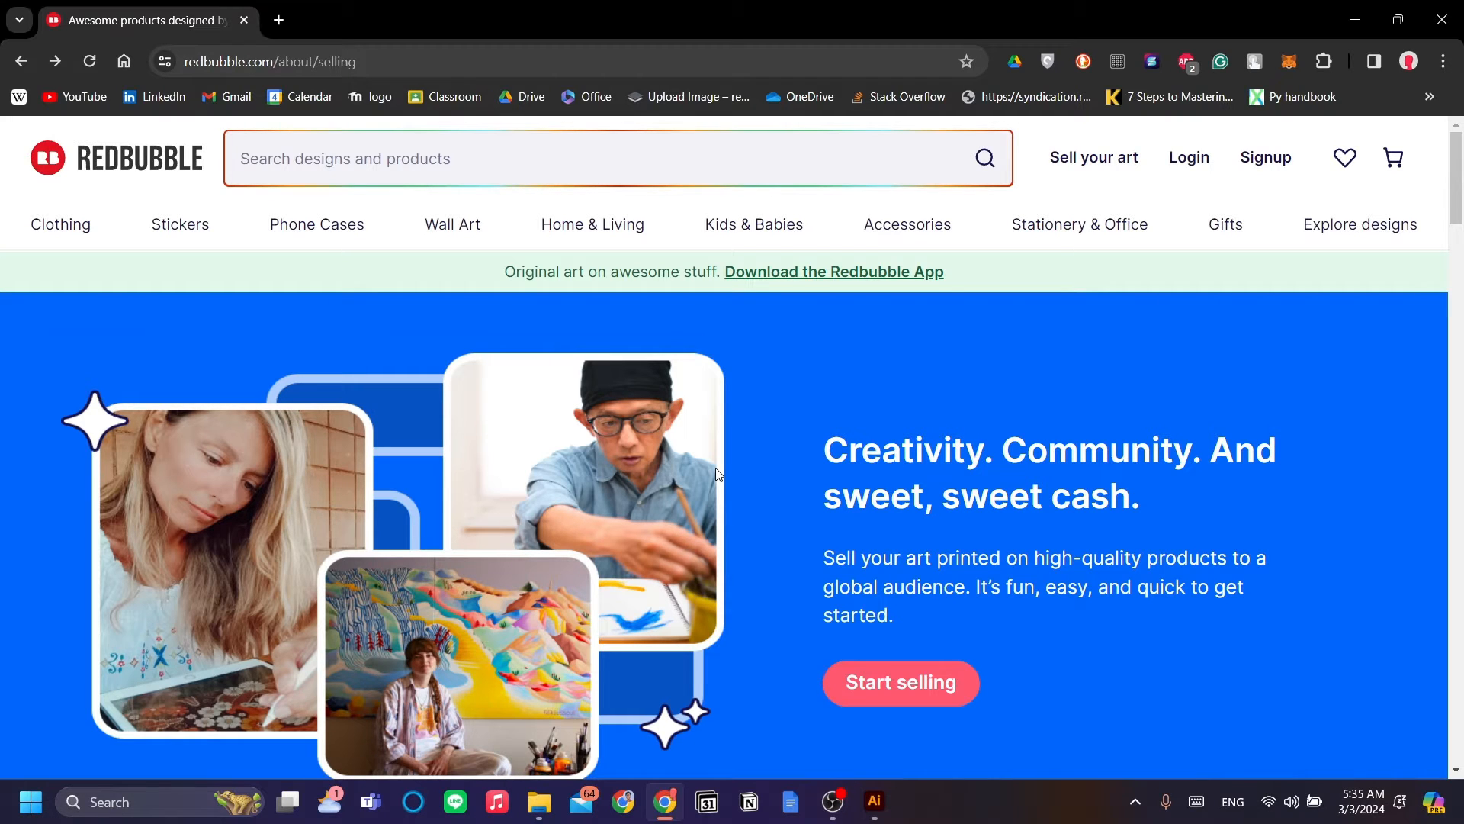
Step: Read through the selling page's sections on how the marketplace works, product range, successful artists and account tiers
scroll(777, 434, down, 3)
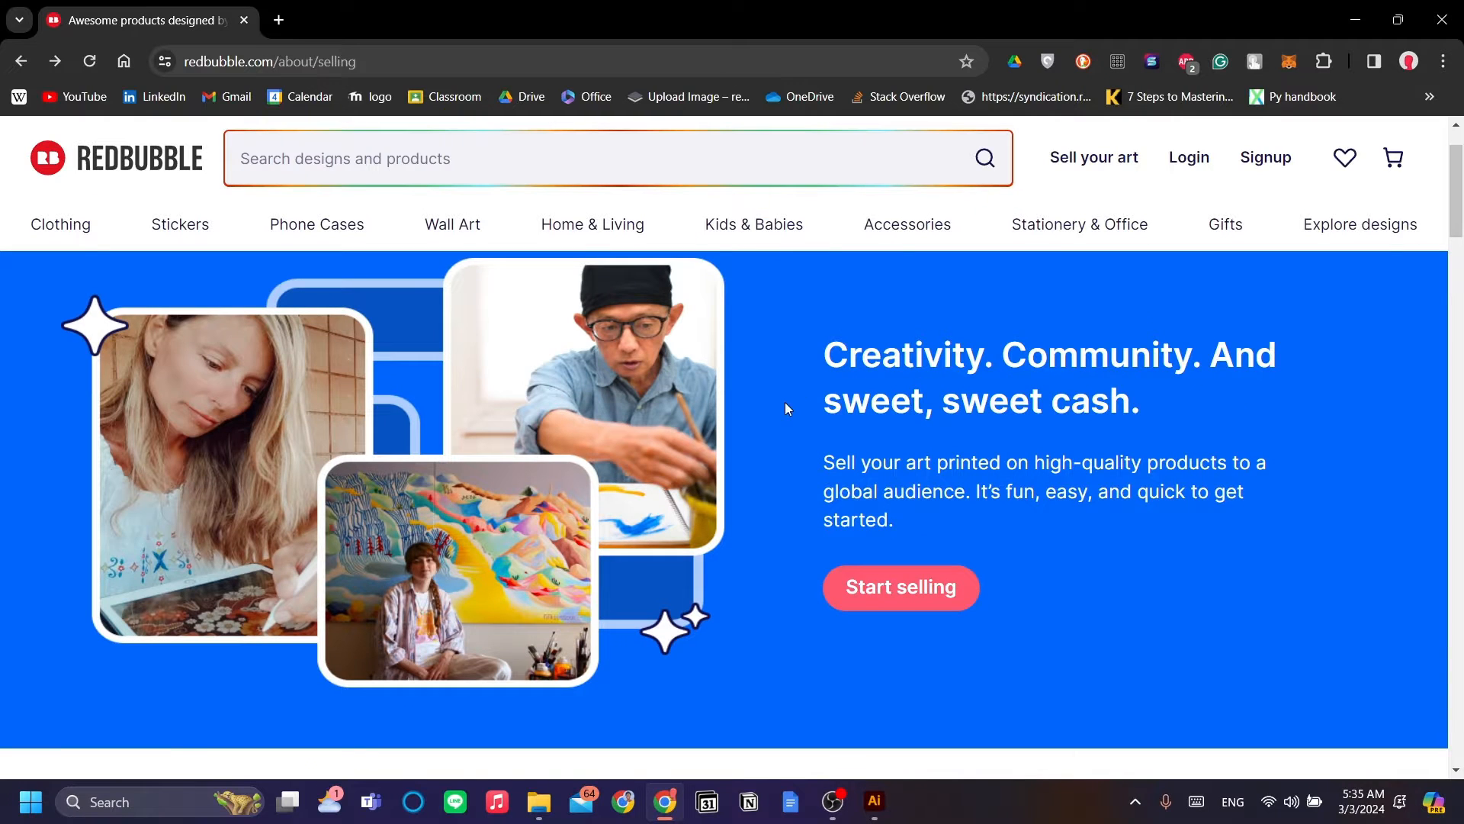
scroll(797, 418, down, 6)
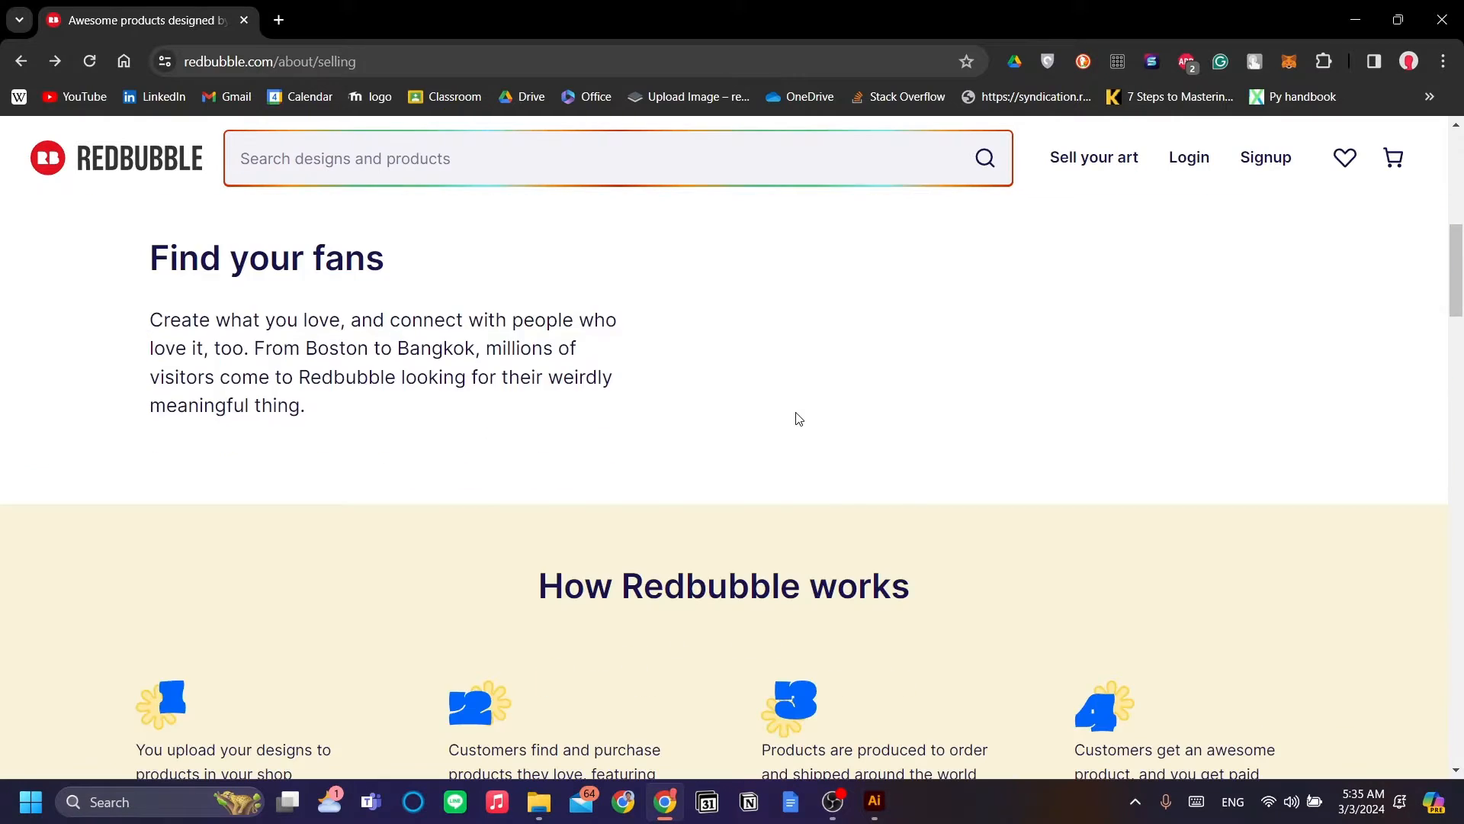
scroll(798, 418, down, 4)
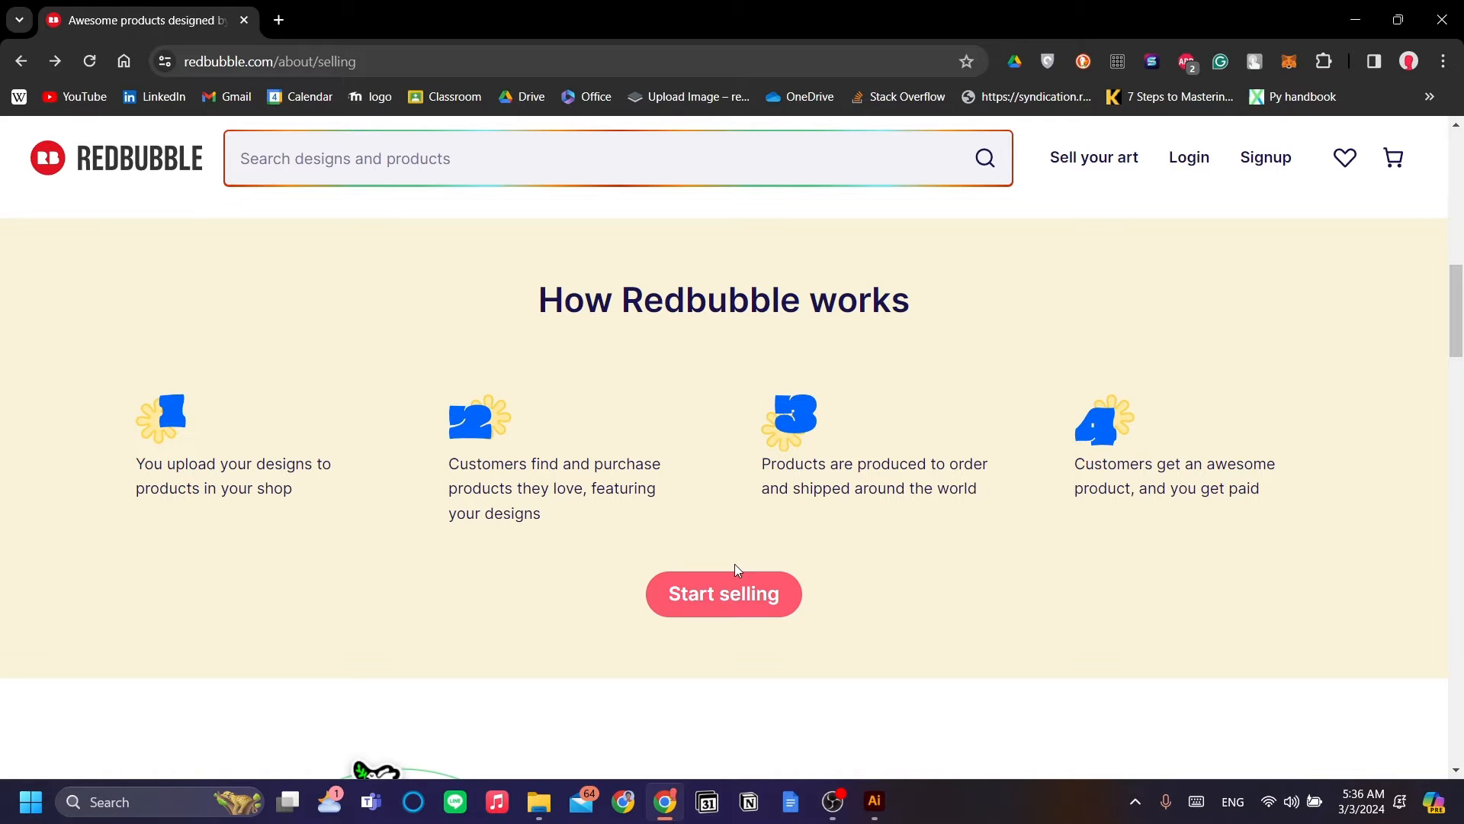
scroll(734, 568, down, 5)
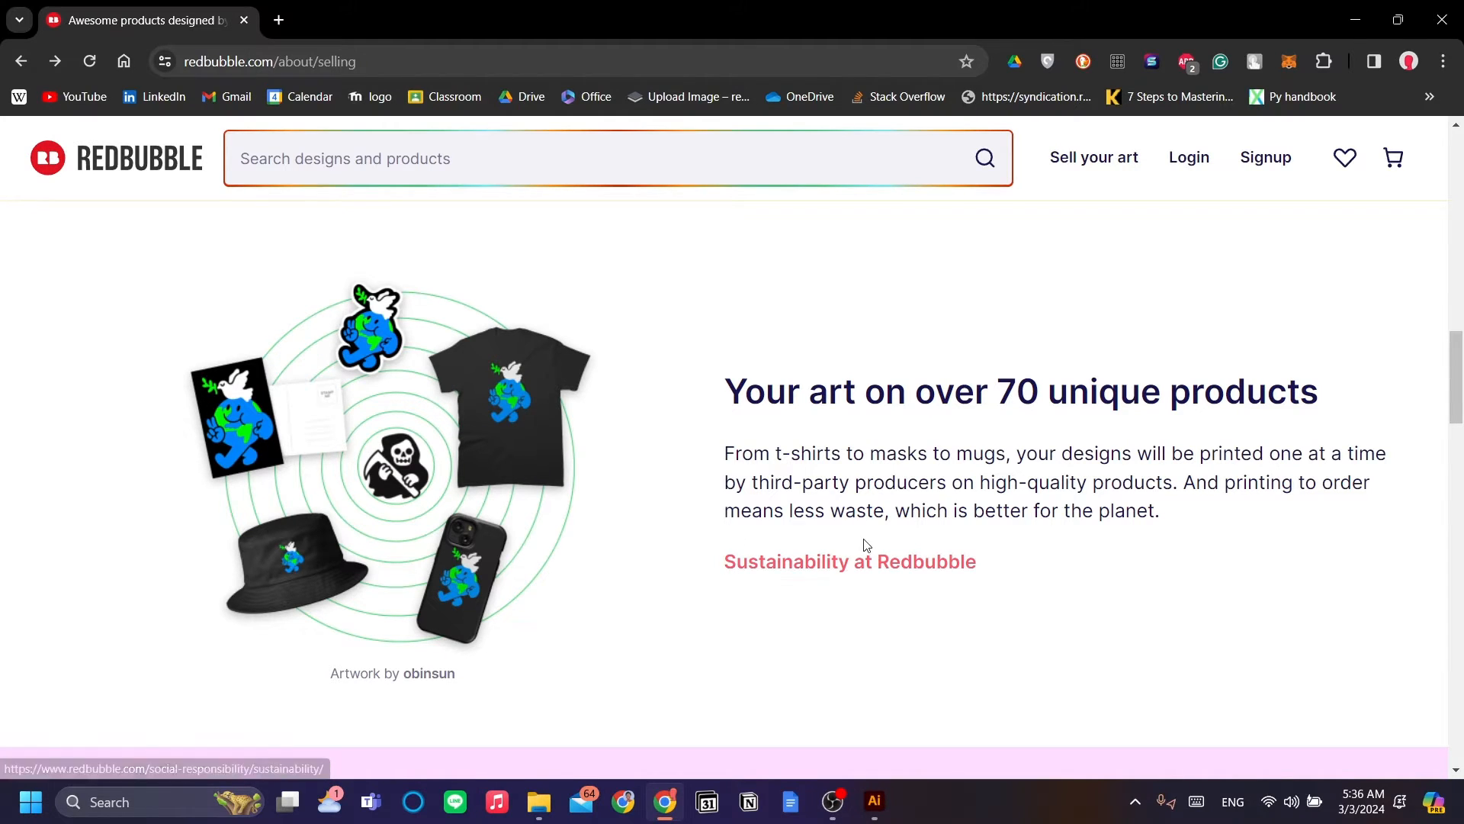
scroll(837, 539, down, 6)
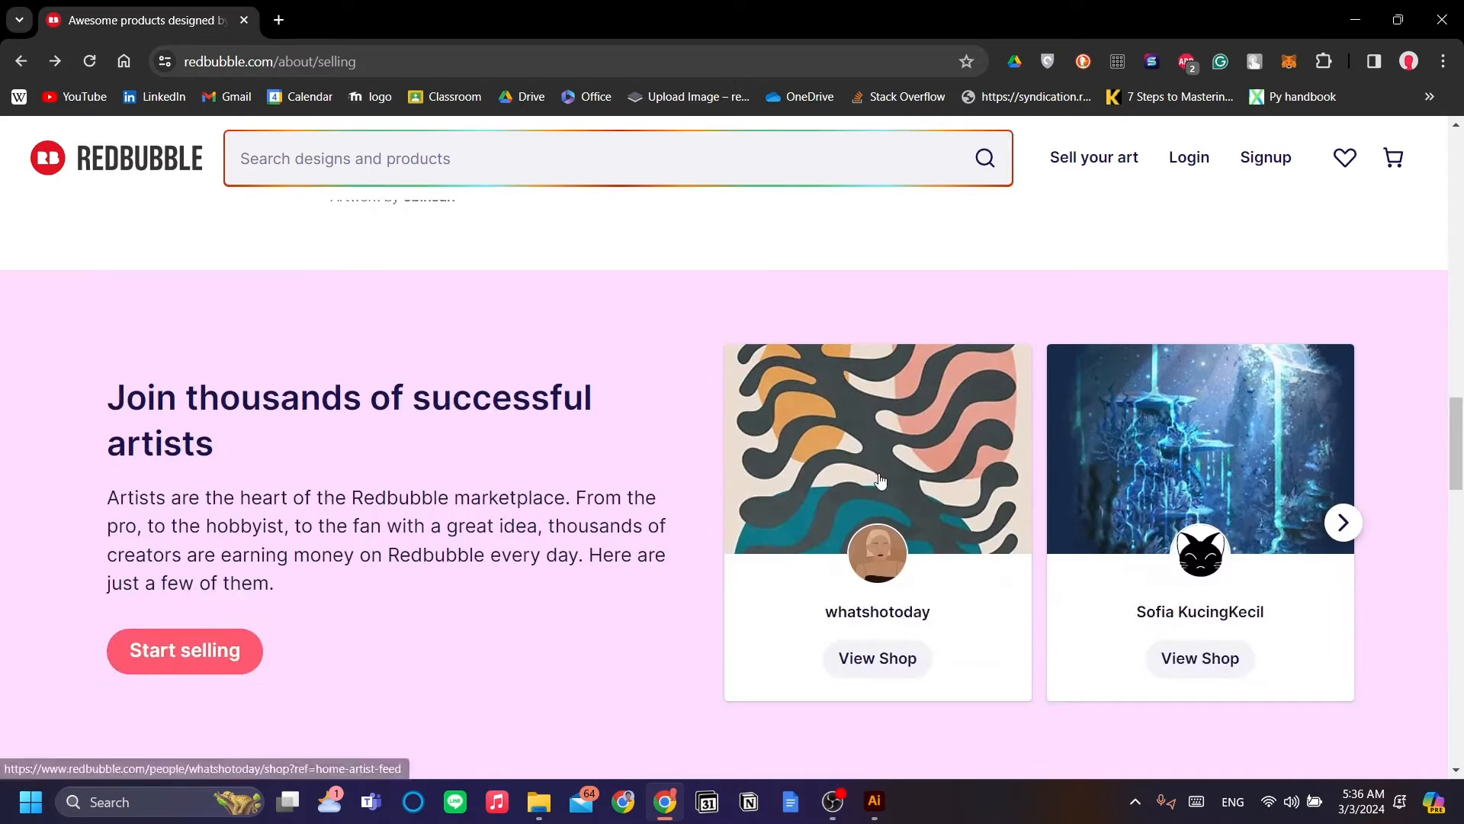
scroll(867, 484, down, 1)
scroll(834, 535, down, 2)
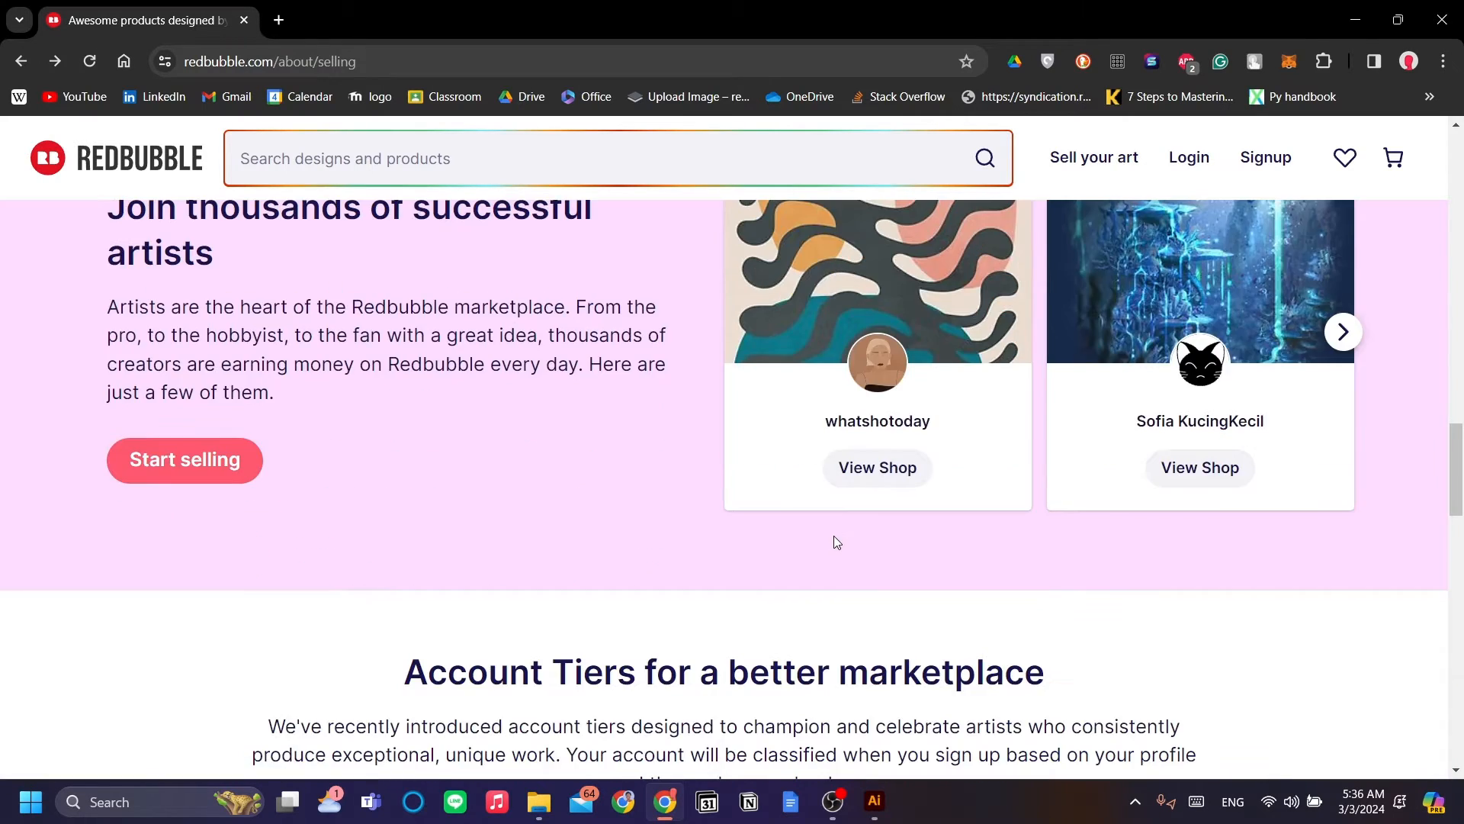
scroll(834, 535, up, 4)
scroll(834, 535, down, 6)
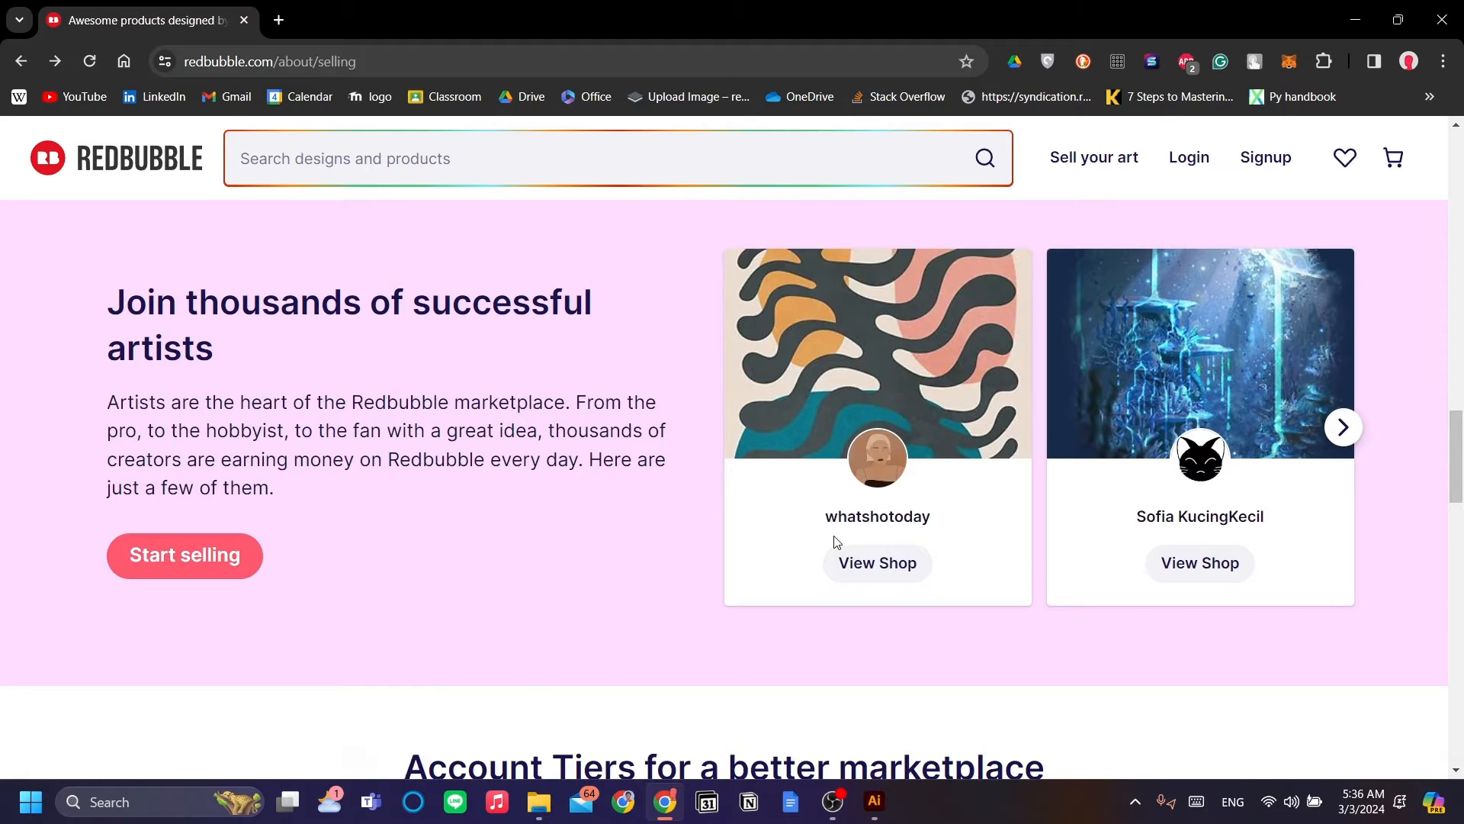
scroll(834, 536, down, 2)
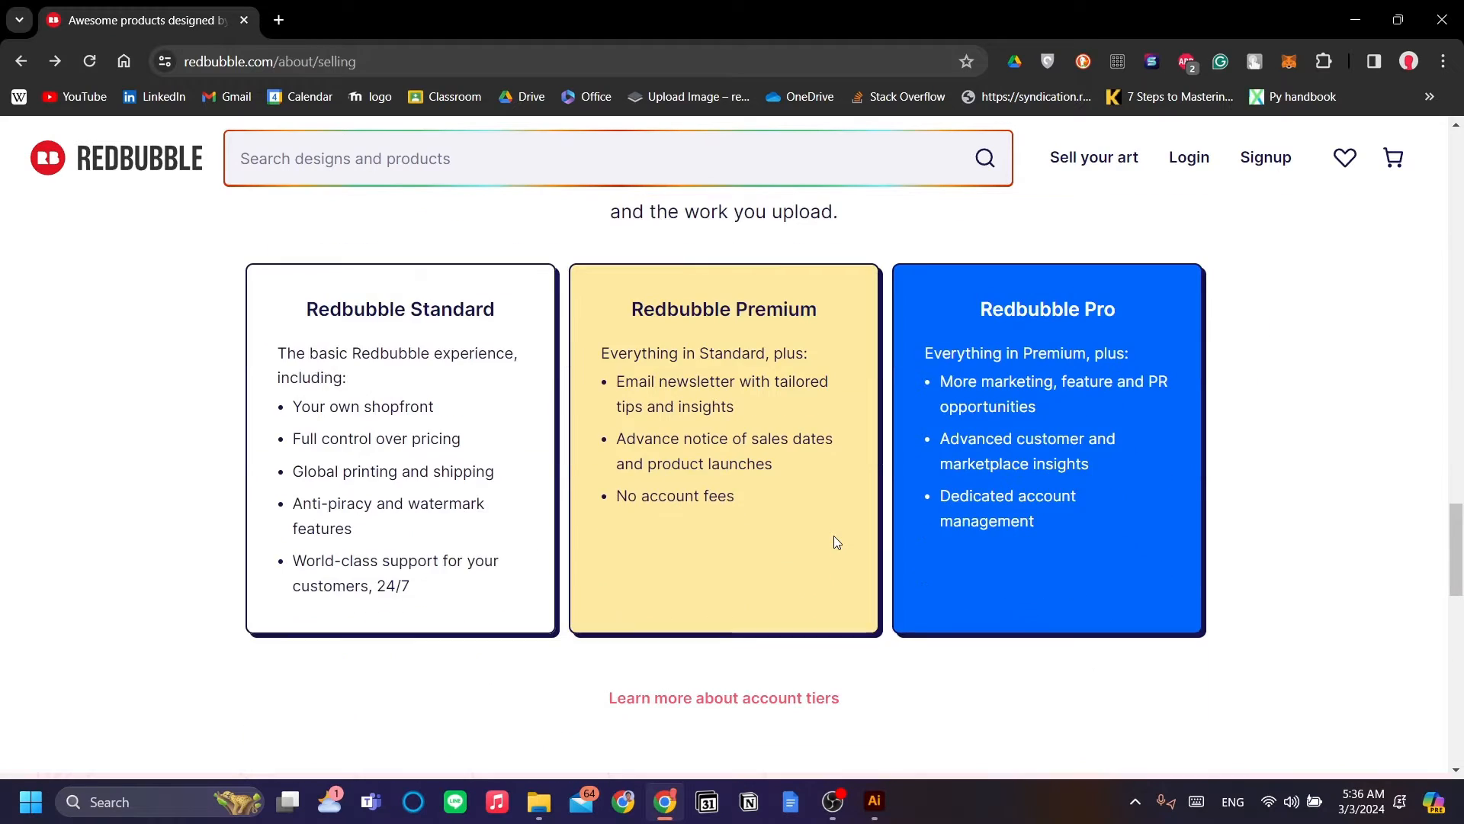
scroll(834, 535, up, 2)
scroll(706, 566, down, 10)
scroll(693, 531, up, 20)
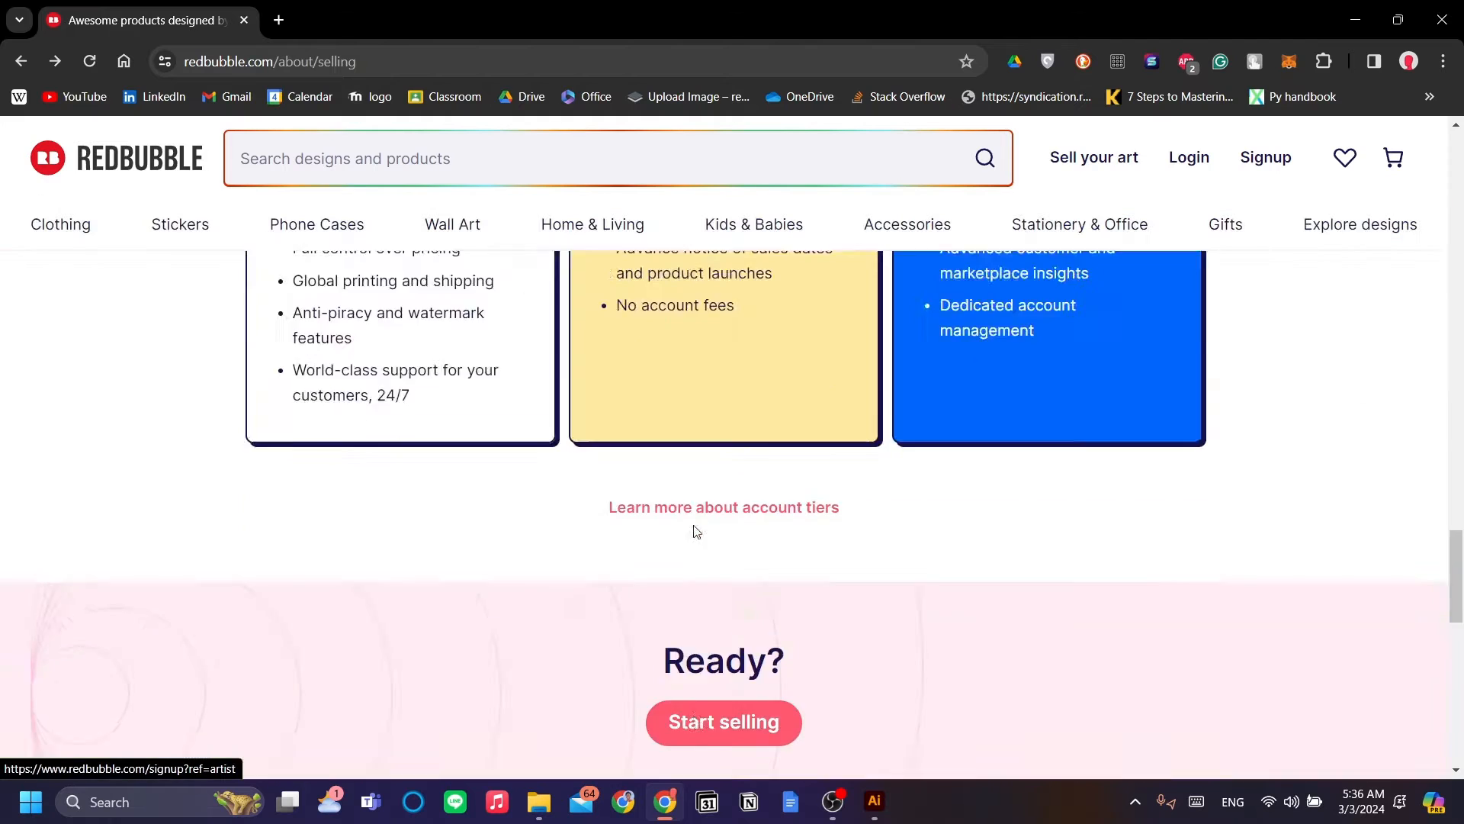
scroll(695, 532, up, 4)
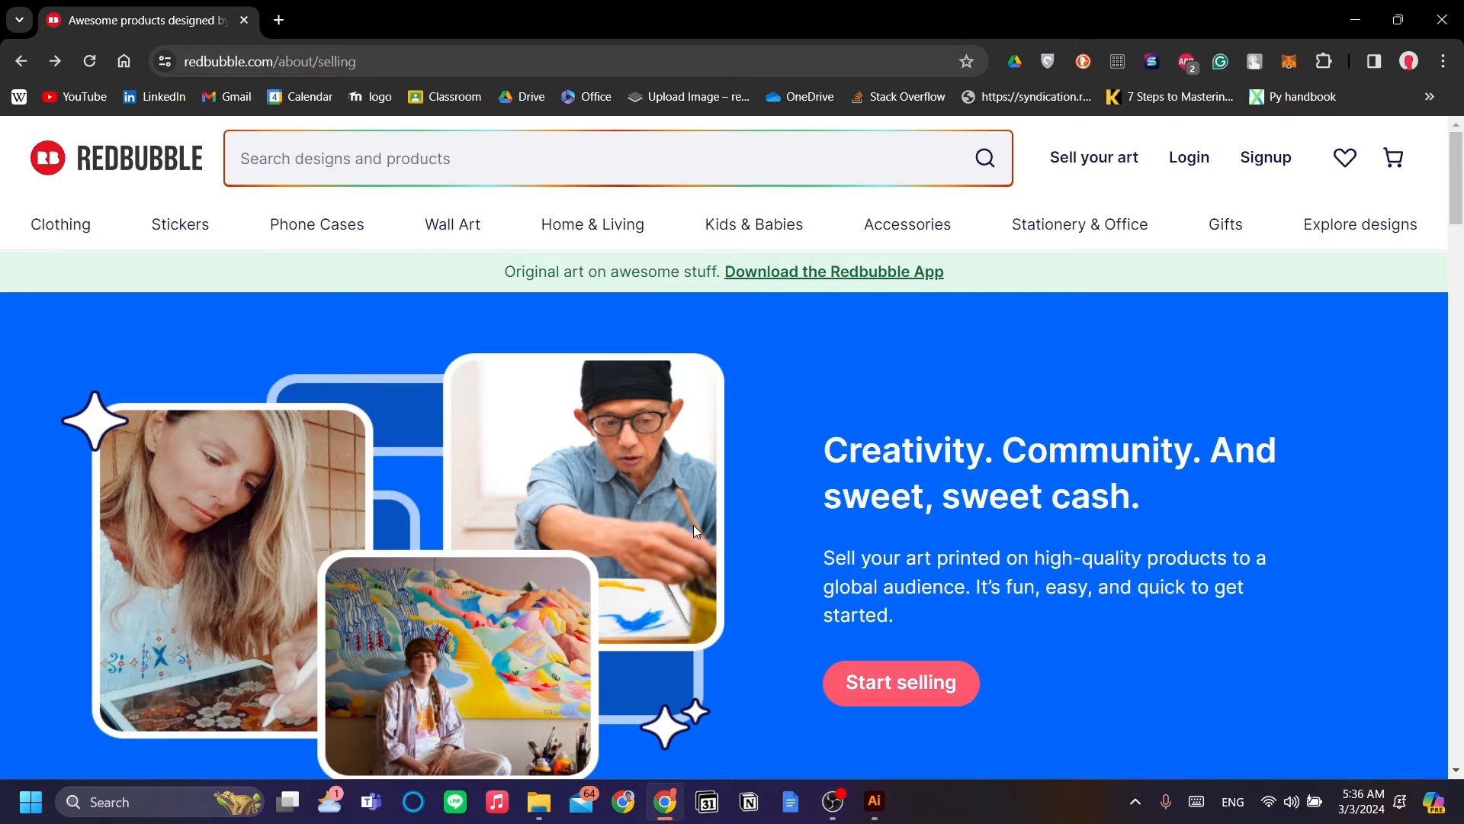
click(1265, 157)
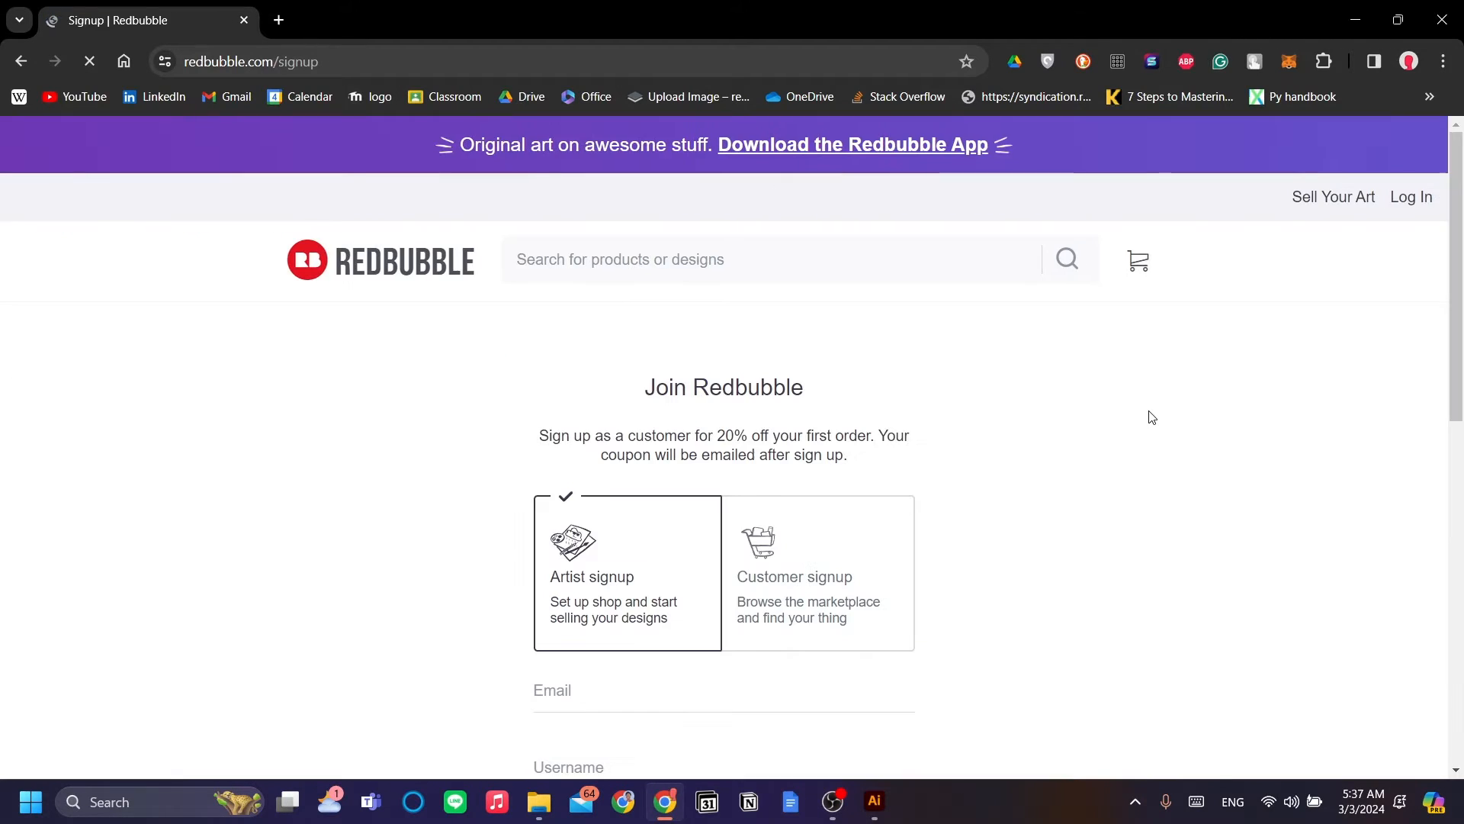
scroll(1147, 416, down, 4)
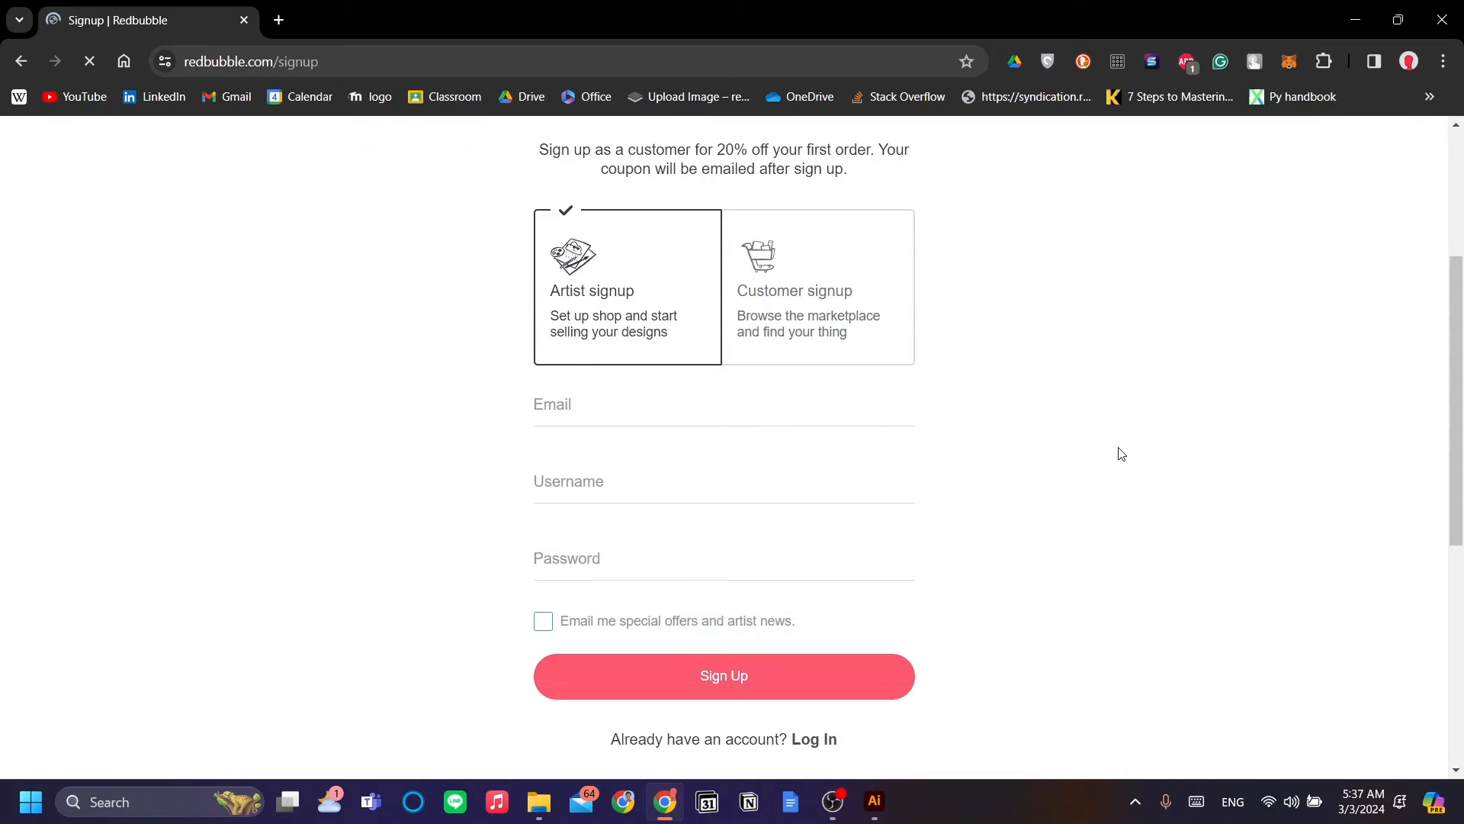
scroll(1120, 454, up, 4)
scroll(1010, 519, down, 1)
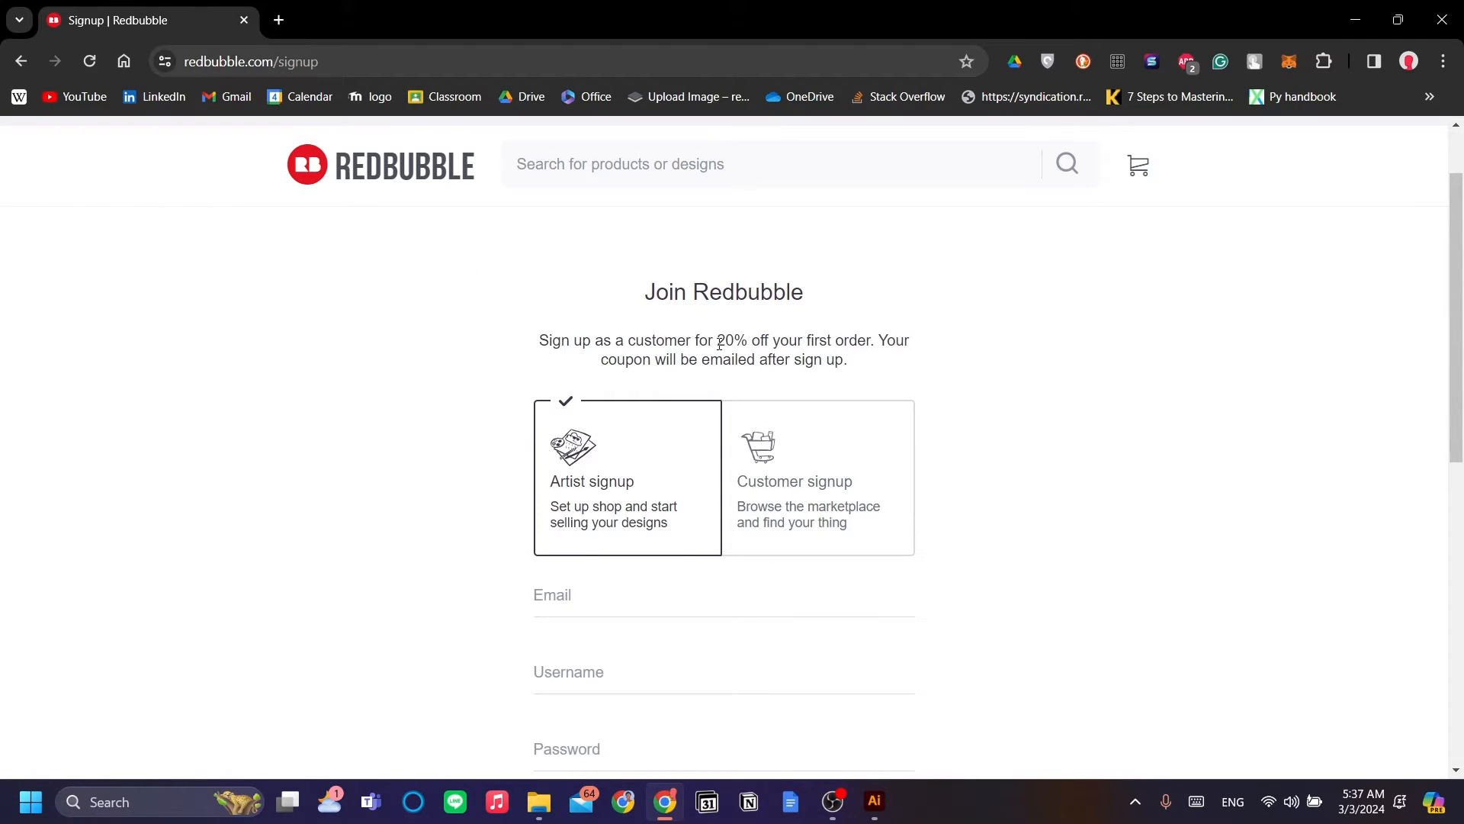
scroll(834, 449, up, 1)
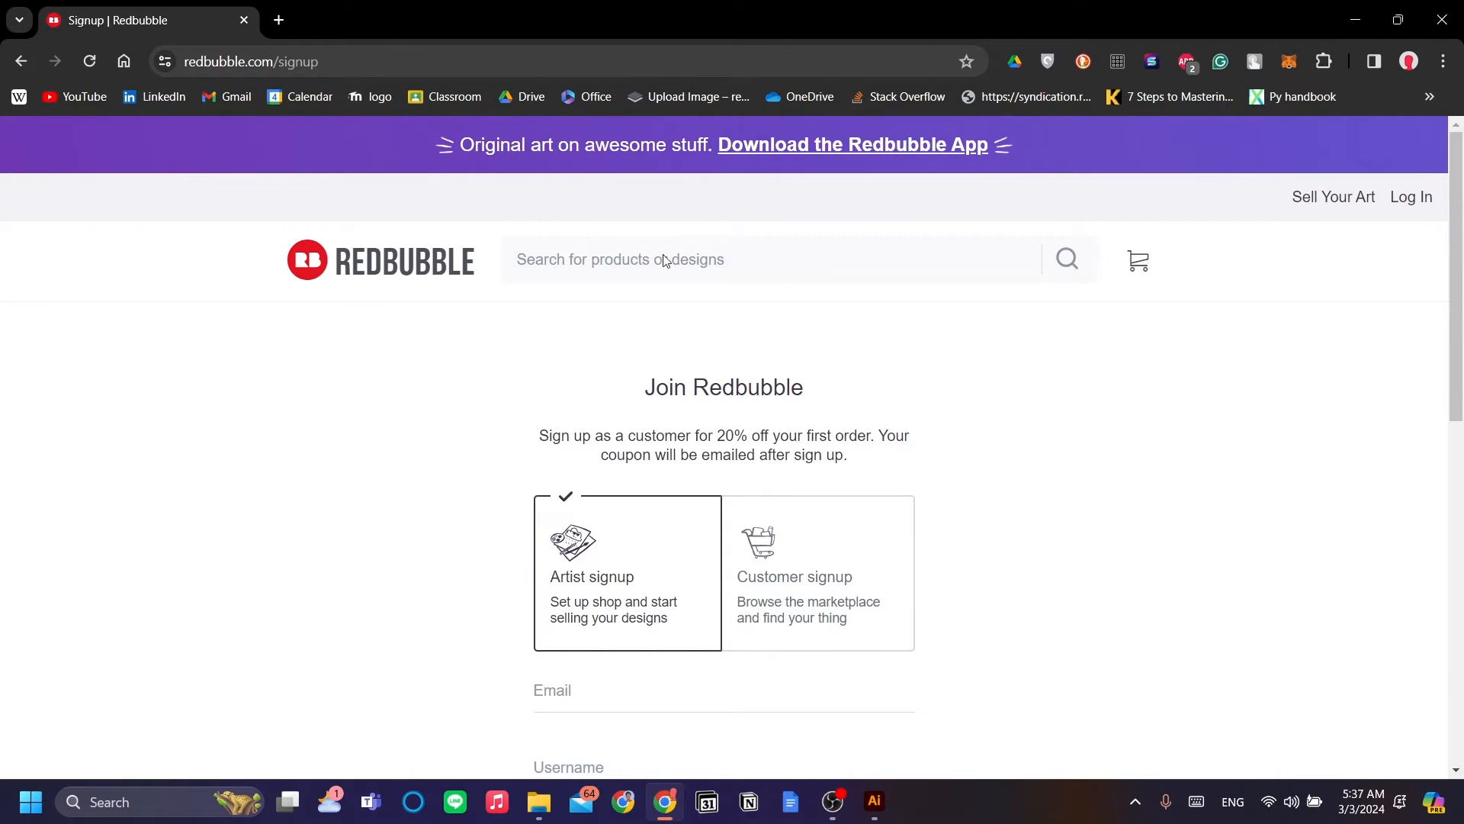
click(21, 61)
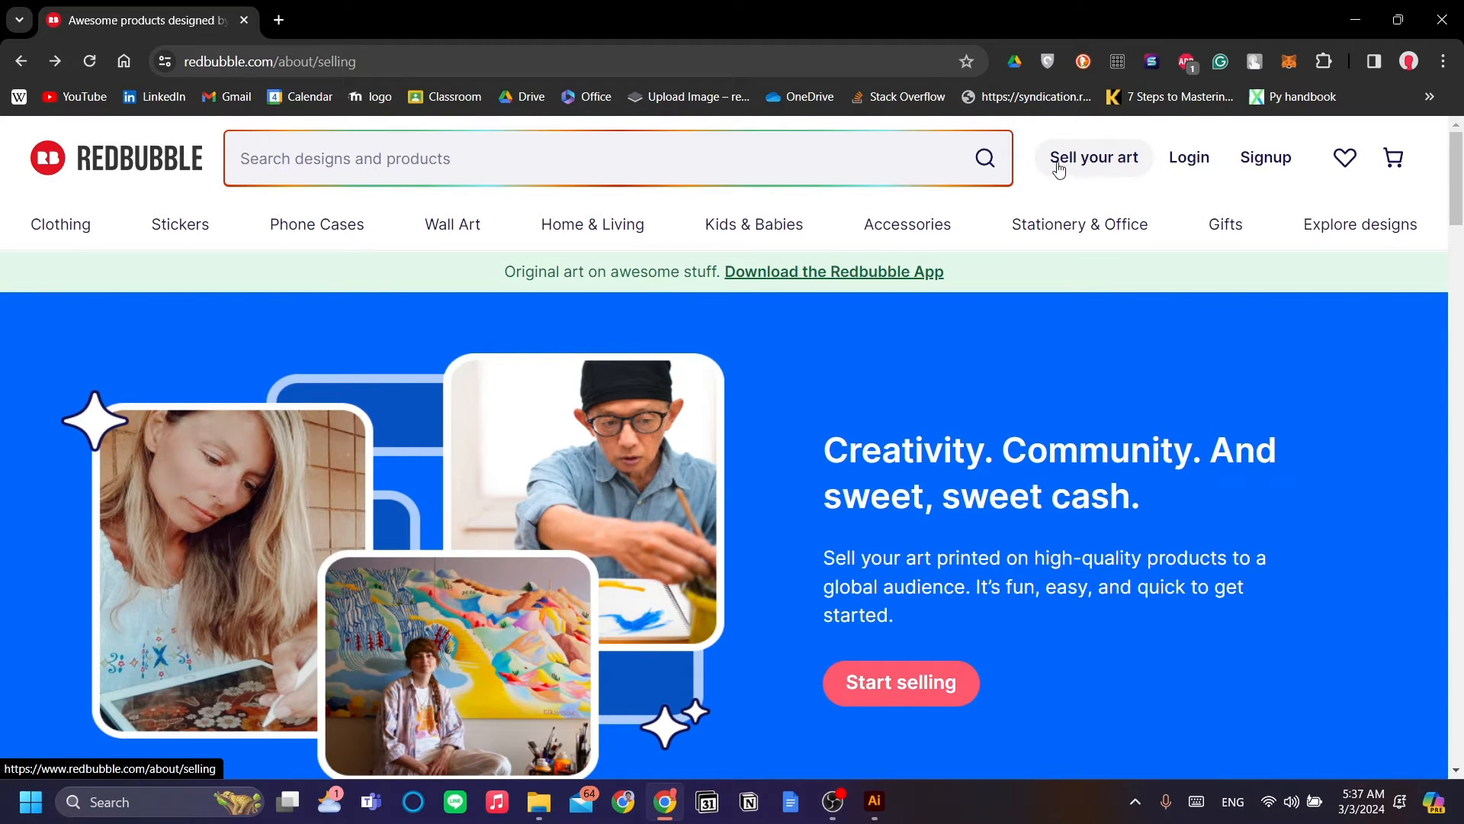
Step: Start selling from the Sell your art page to reach the artist signup form
click(1102, 169)
mouse_move(1080, 224)
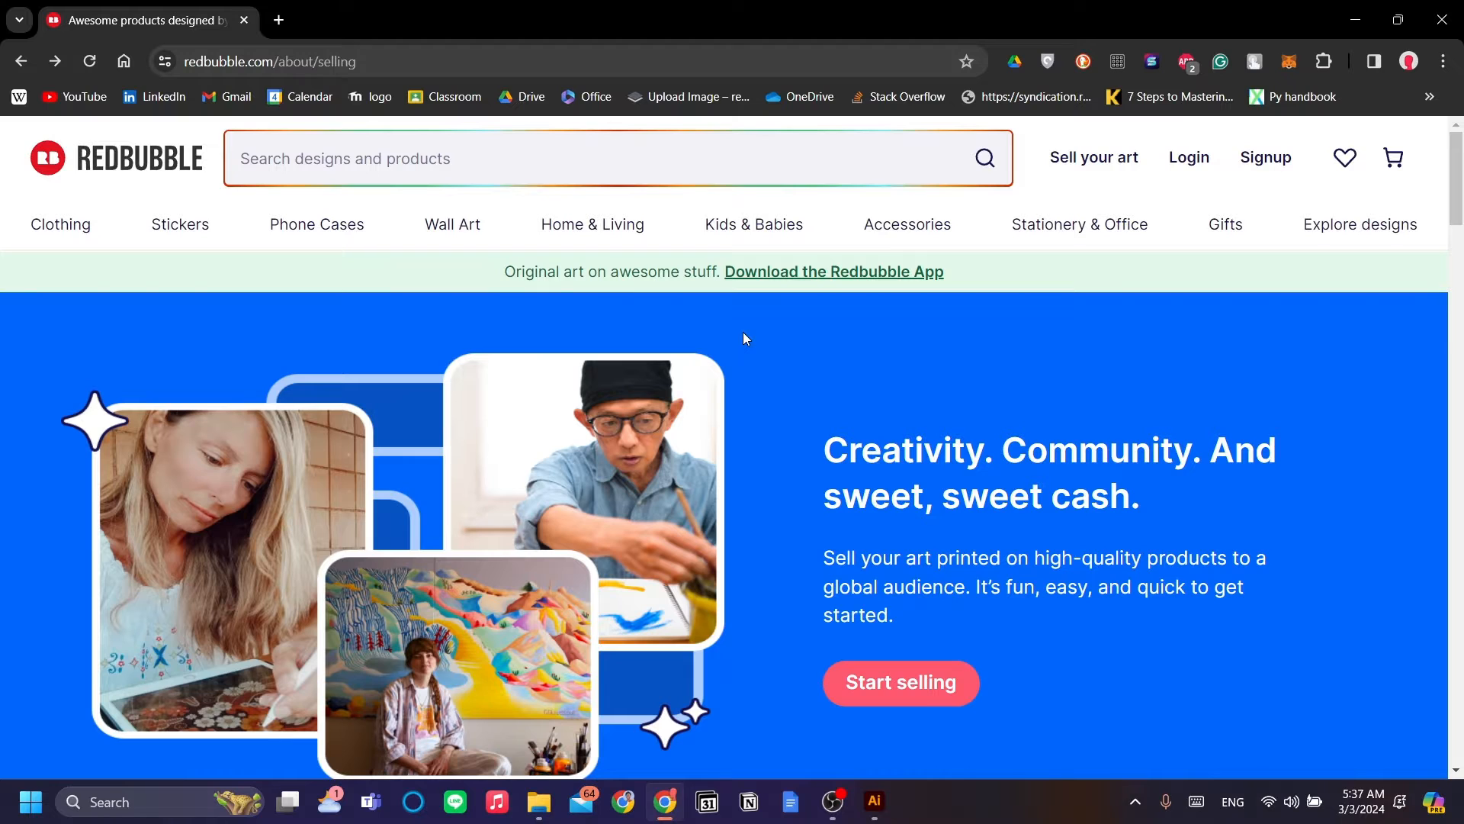
click(1067, 152)
click(925, 687)
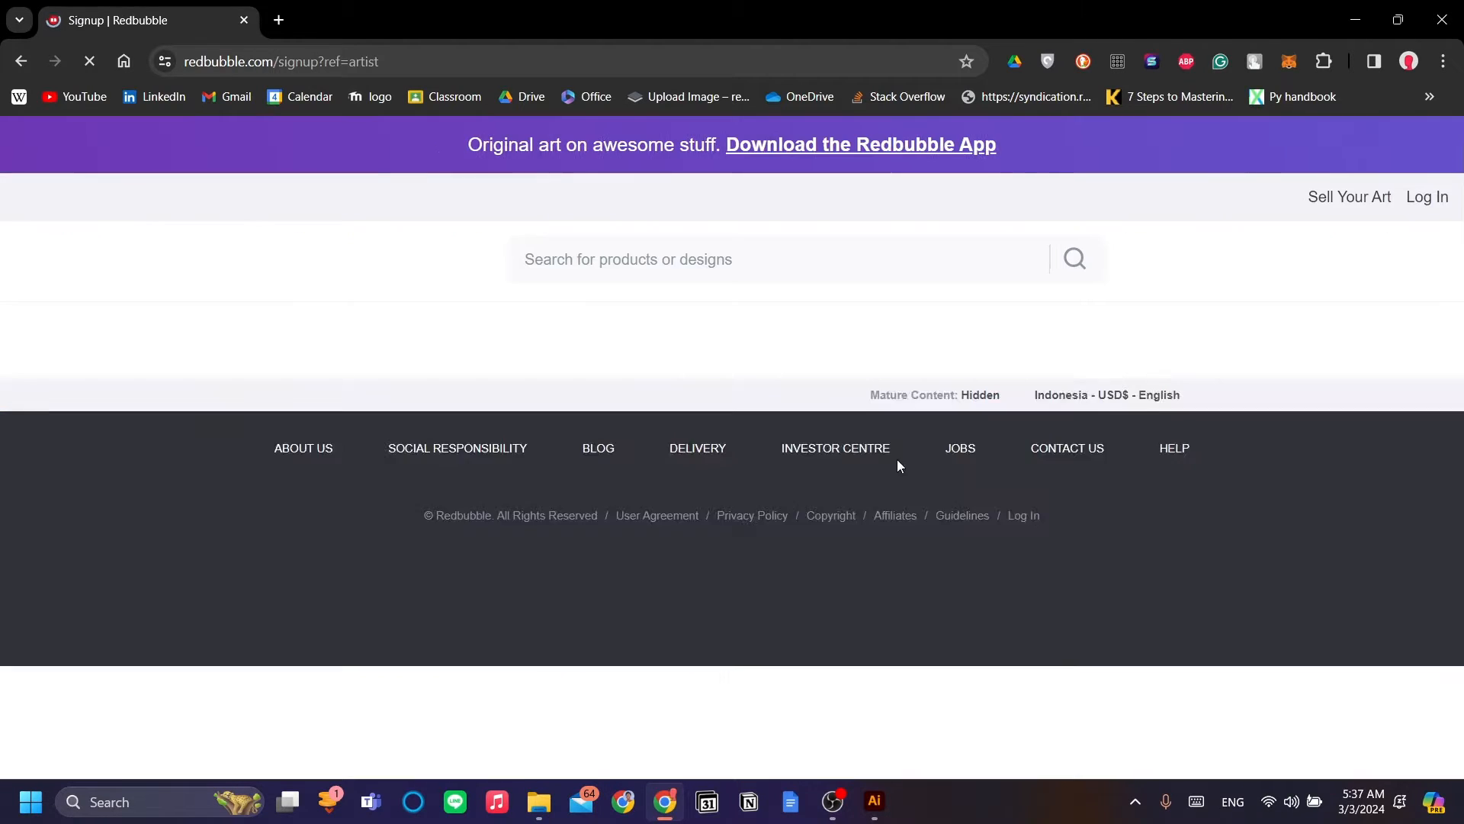
Step: Fill in the account email on the artist signup form with the saved address
scroll(793, 472, down, 2)
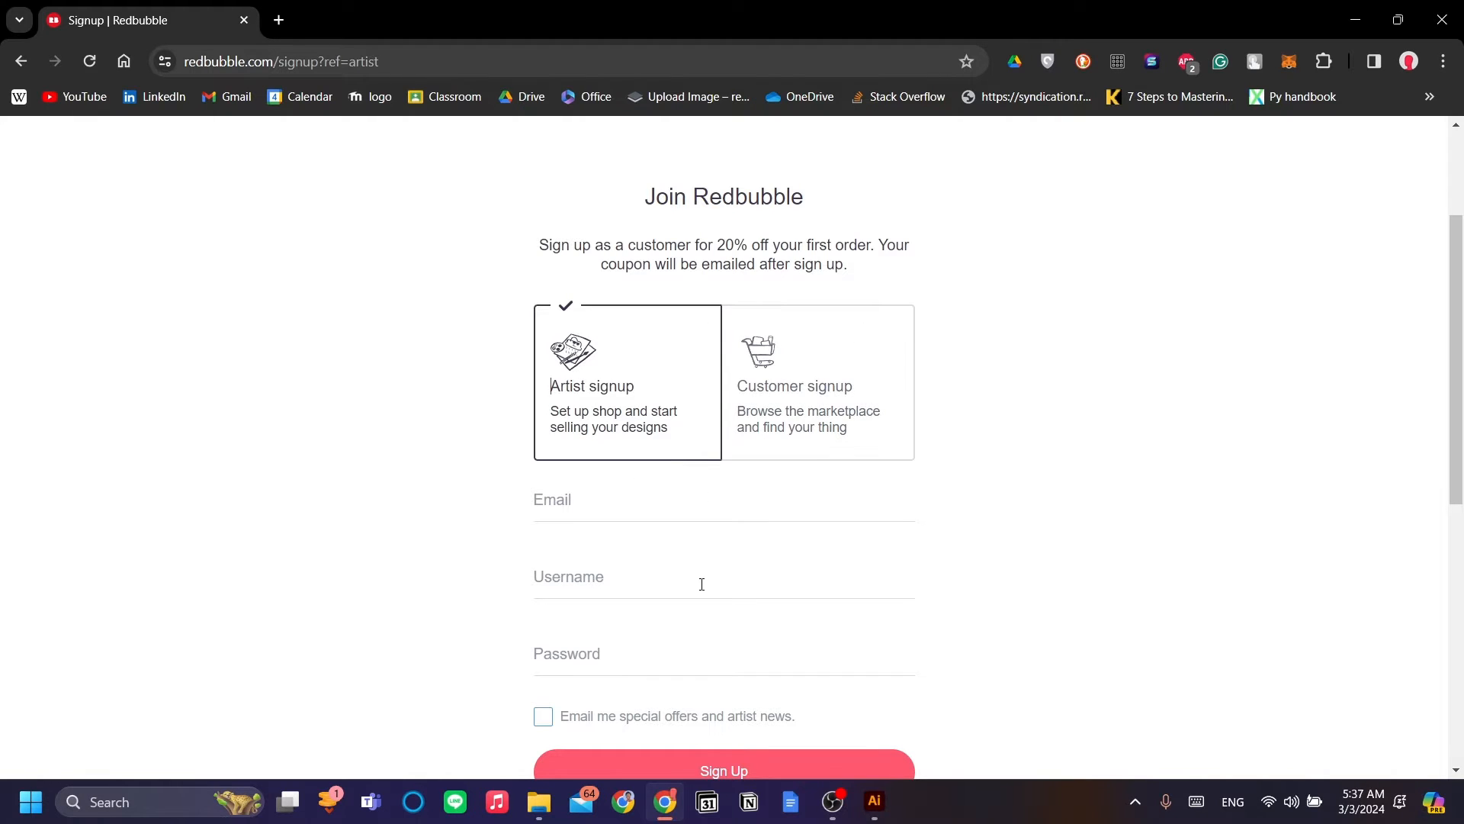
click(645, 503)
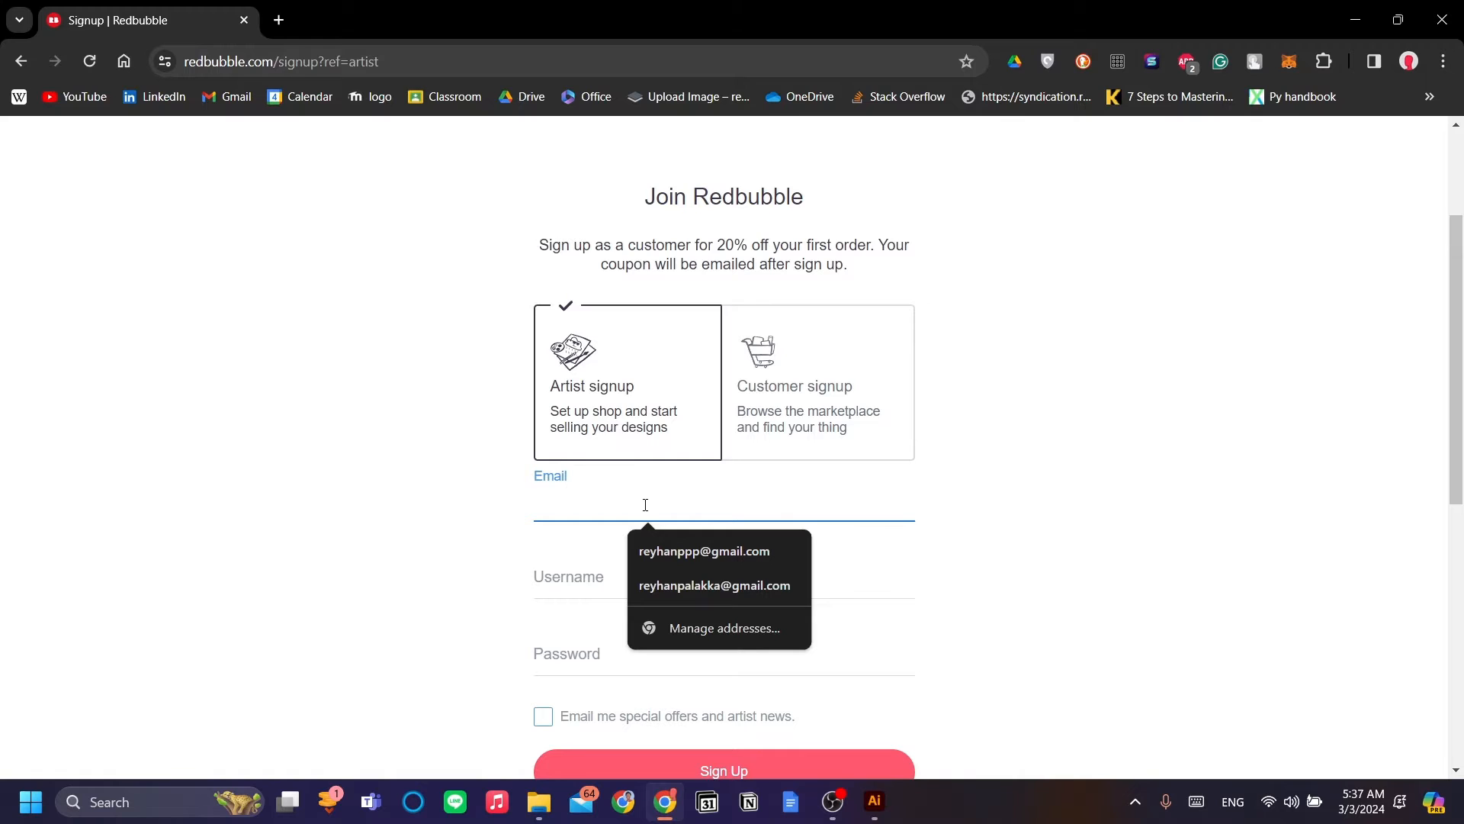
click(1026, 556)
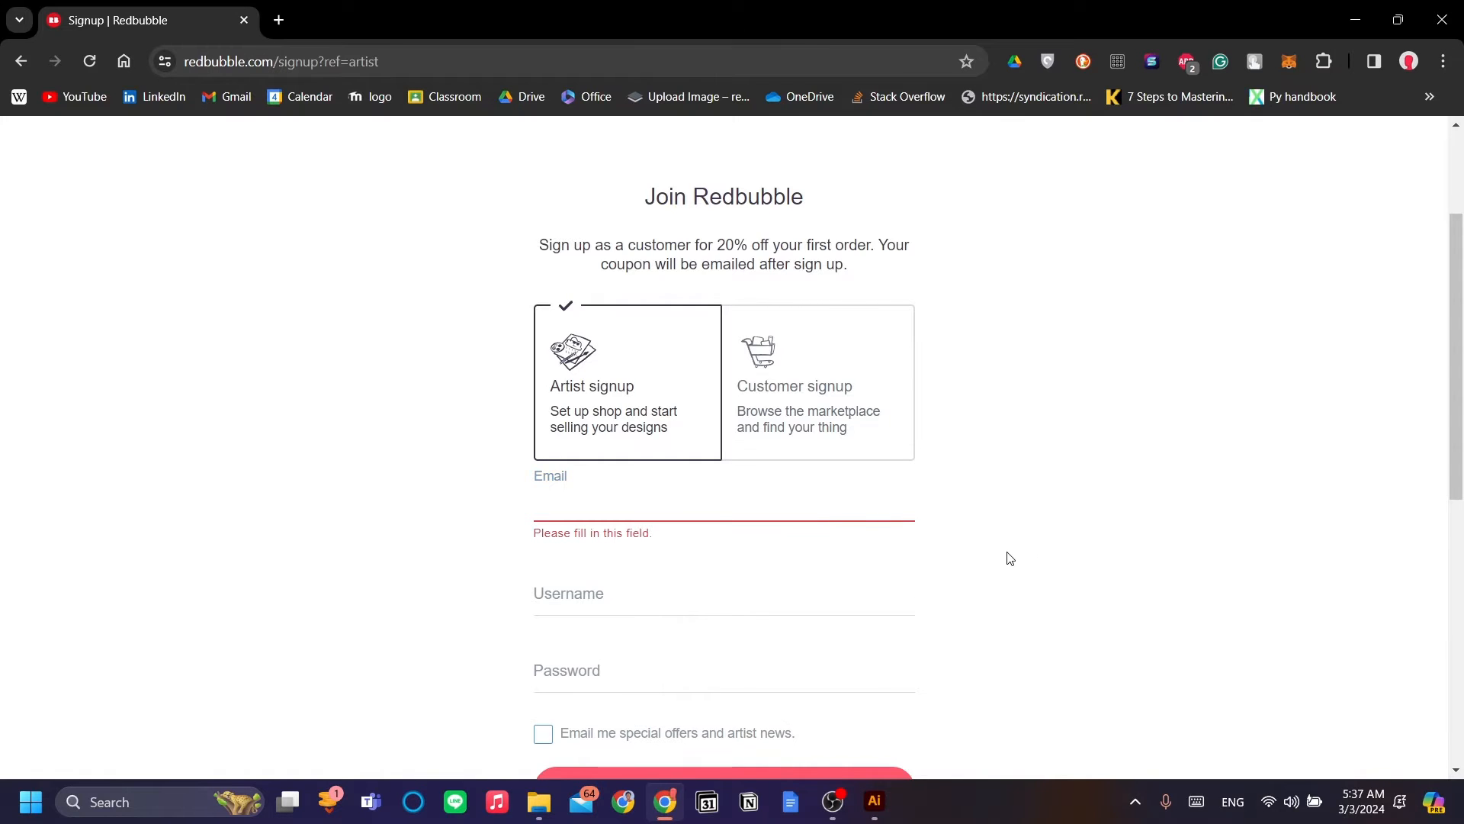
scroll(1007, 555, down, 1)
click(614, 401)
click(766, 459)
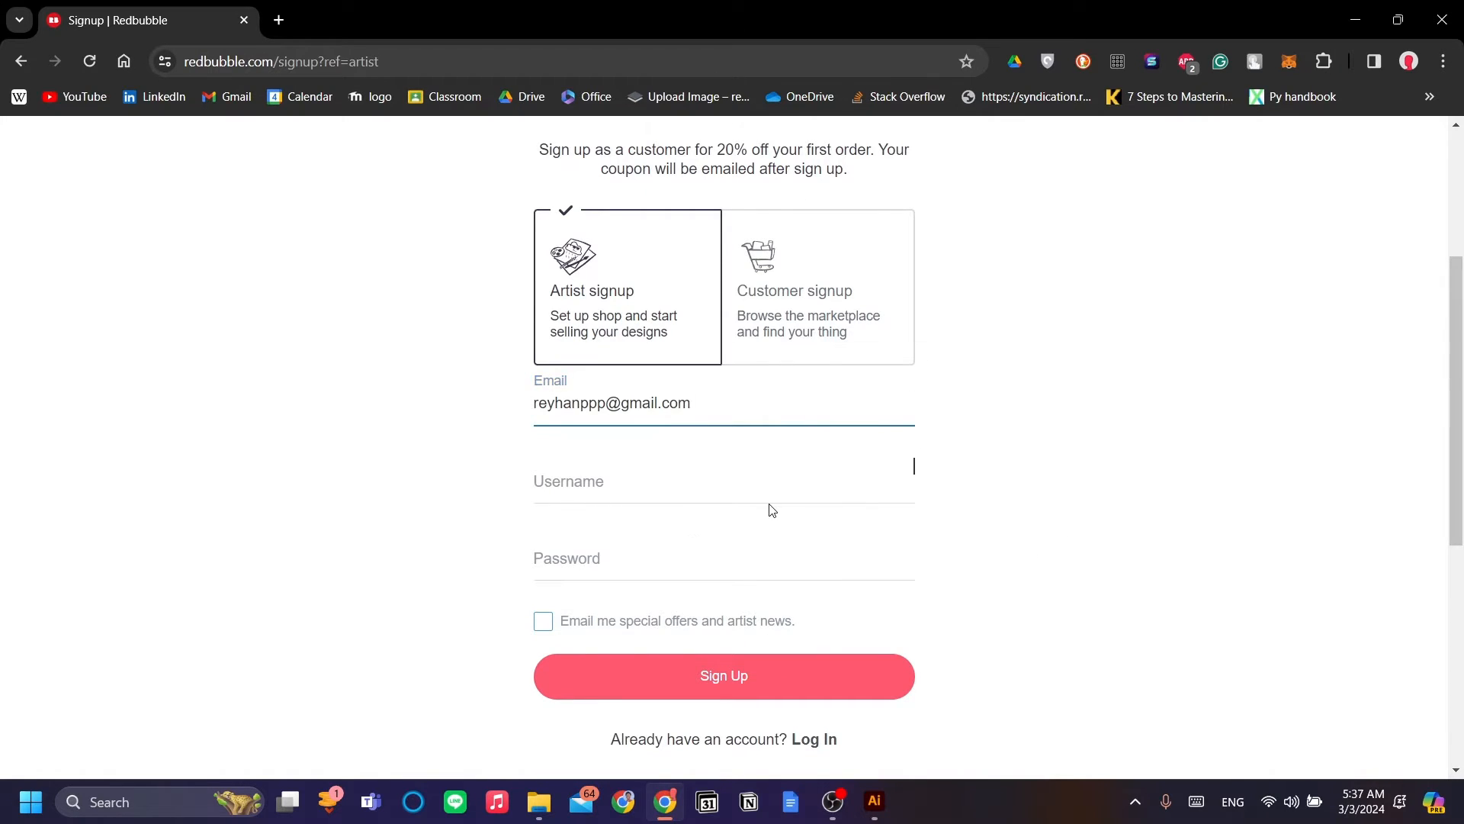
Step: Enter the account username on the artist signup form
click(764, 484)
click(970, 527)
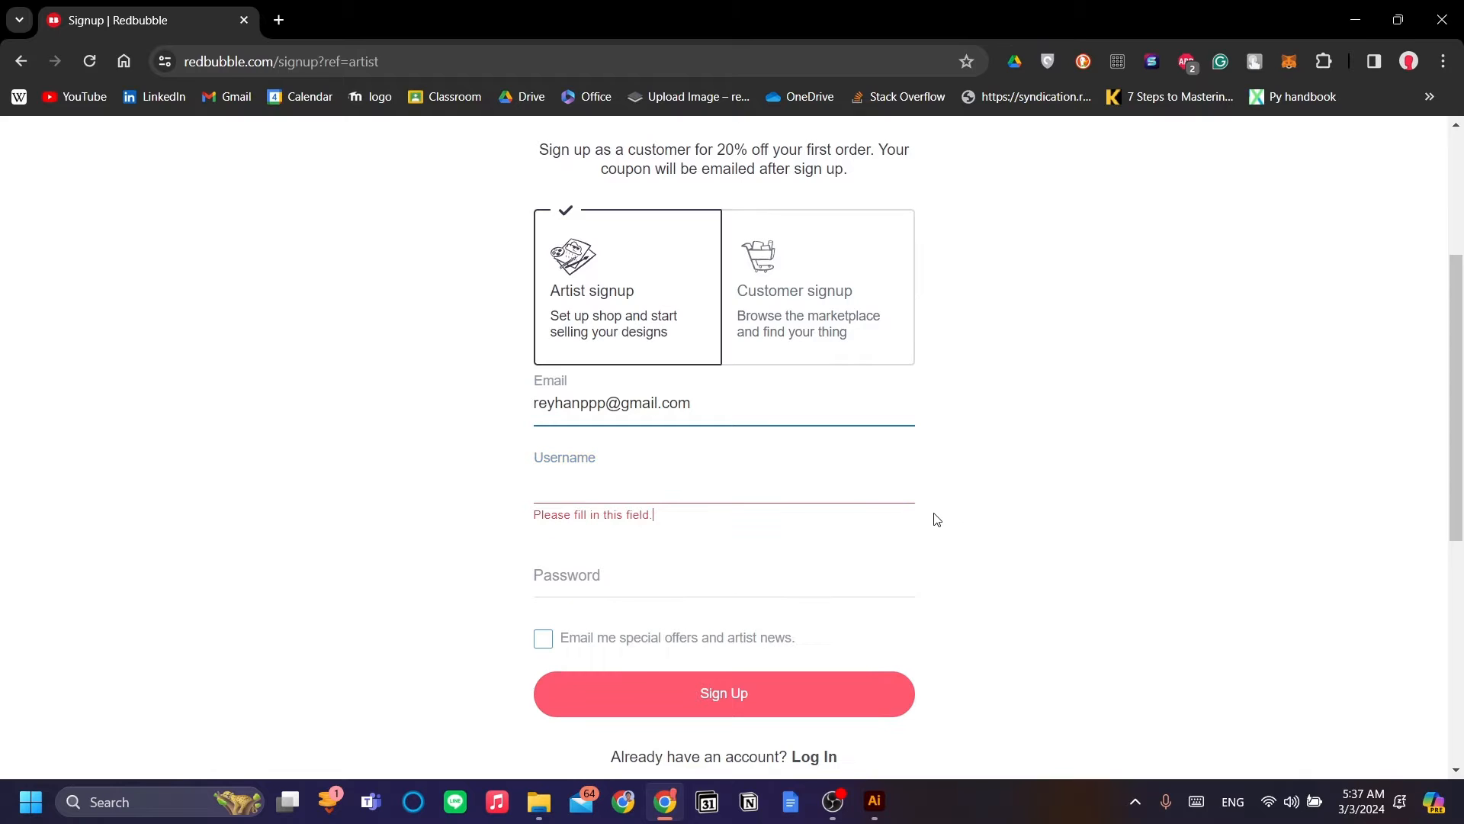
click(744, 496)
text(reyhanppp)
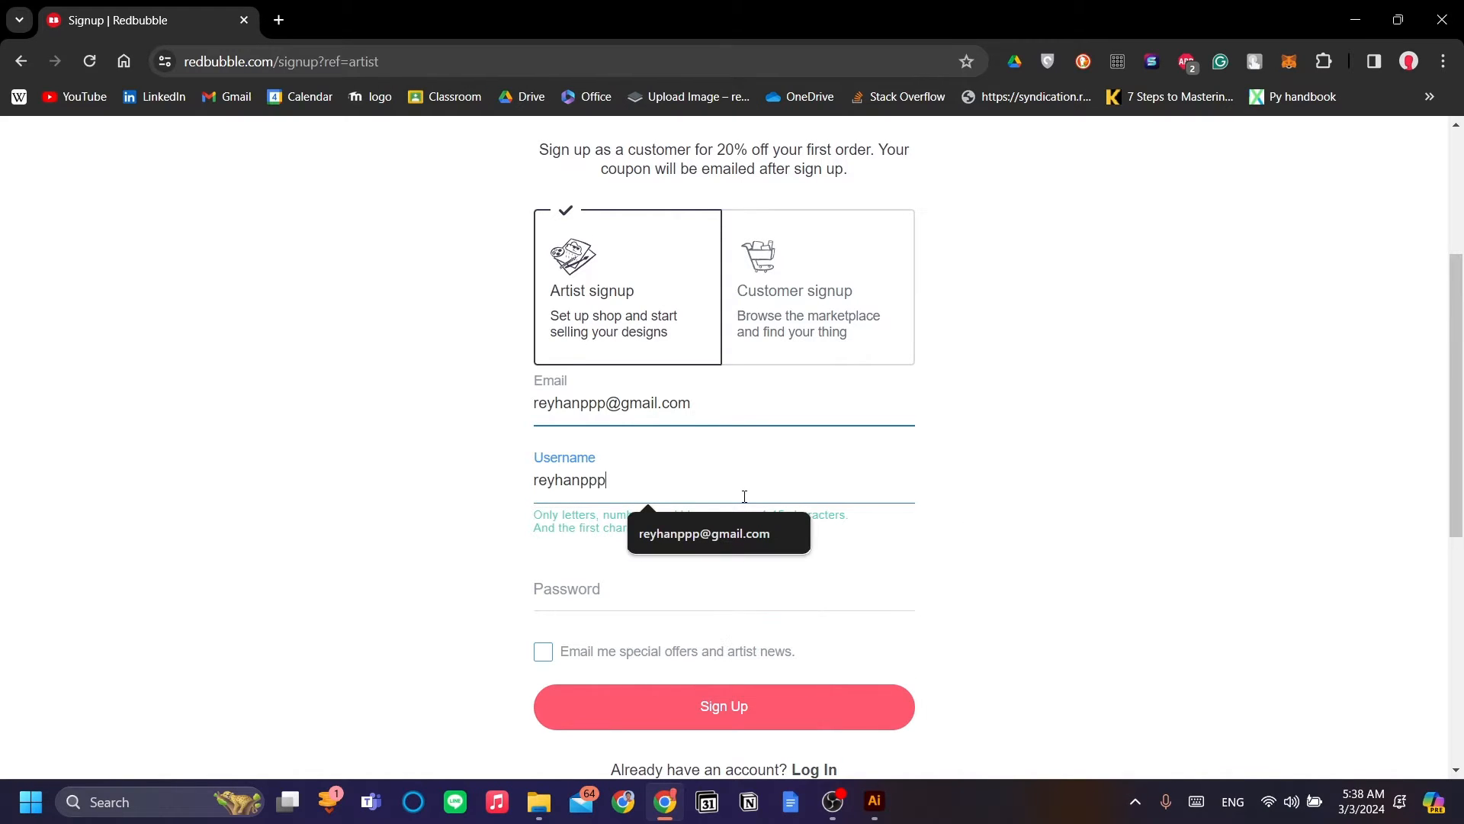
click(1006, 373)
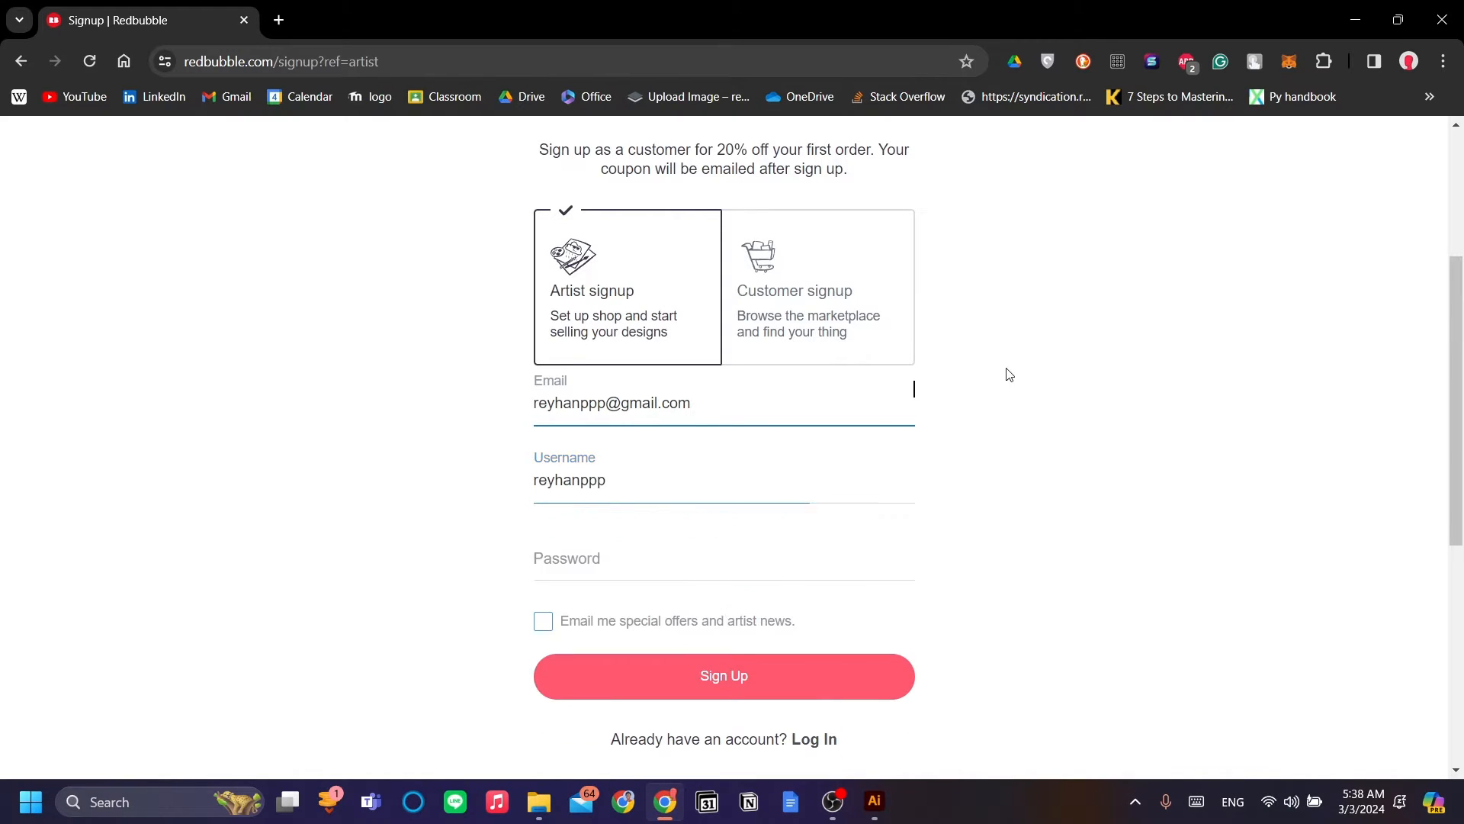
Step: Enter the account password on the artist signup form
click(696, 572)
scroll(1089, 559, down, 2)
scroll(956, 502, up, 2)
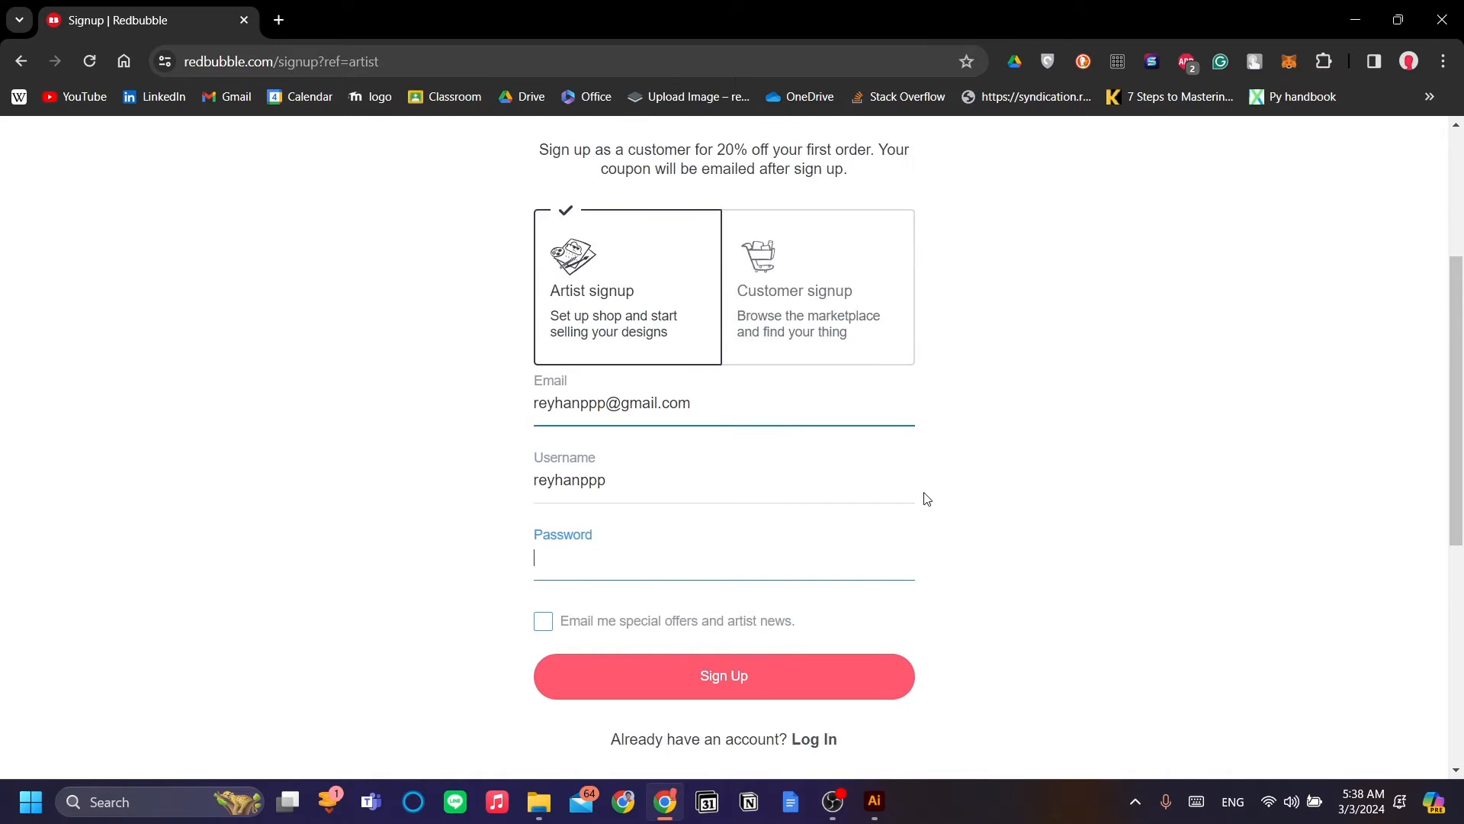
click(851, 558)
click(942, 612)
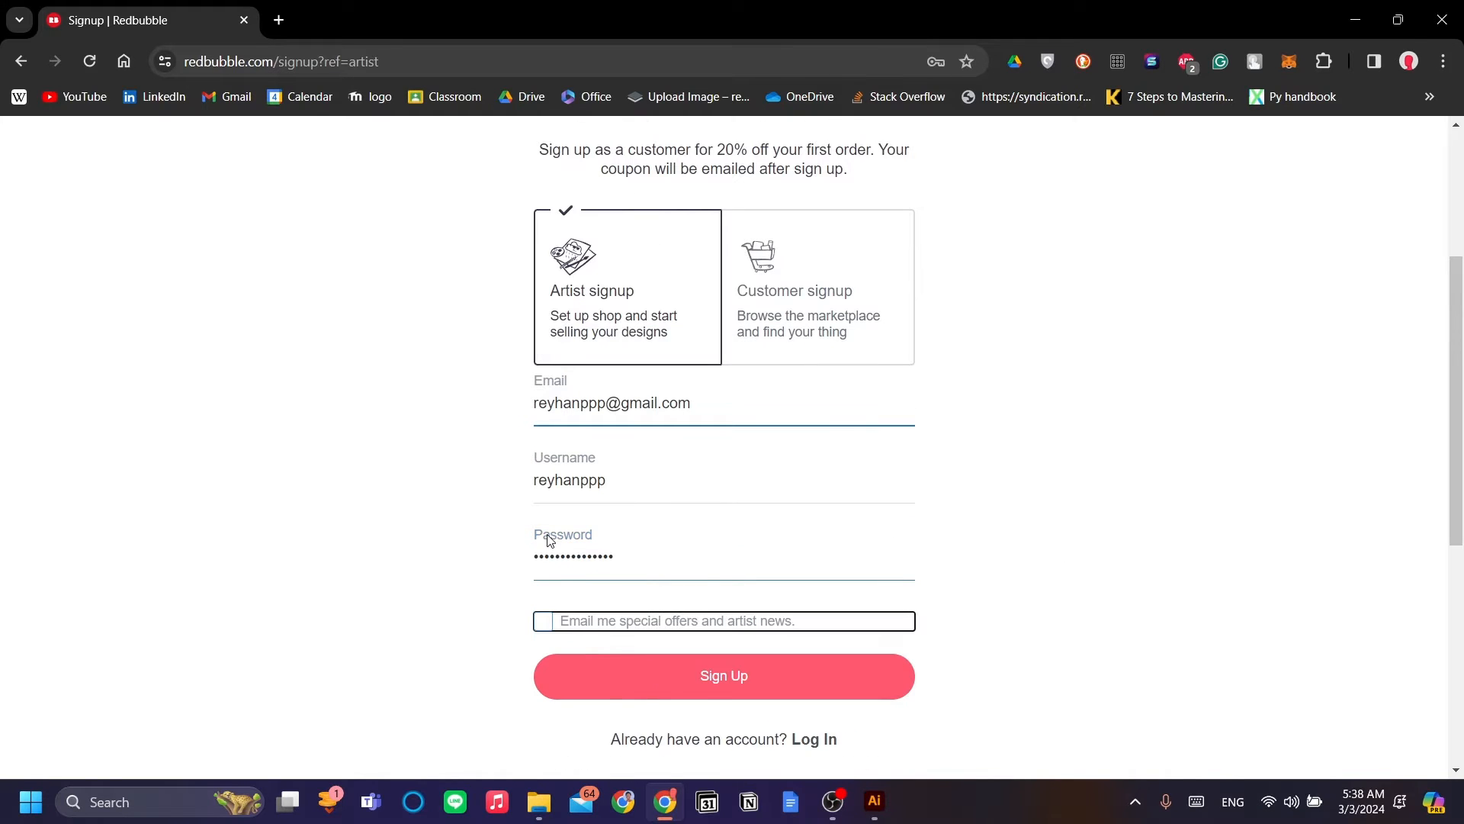
scroll(827, 398, up, 3)
scroll(775, 444, down, 3)
scroll(464, 421, down, 2)
click(562, 438)
click(624, 429)
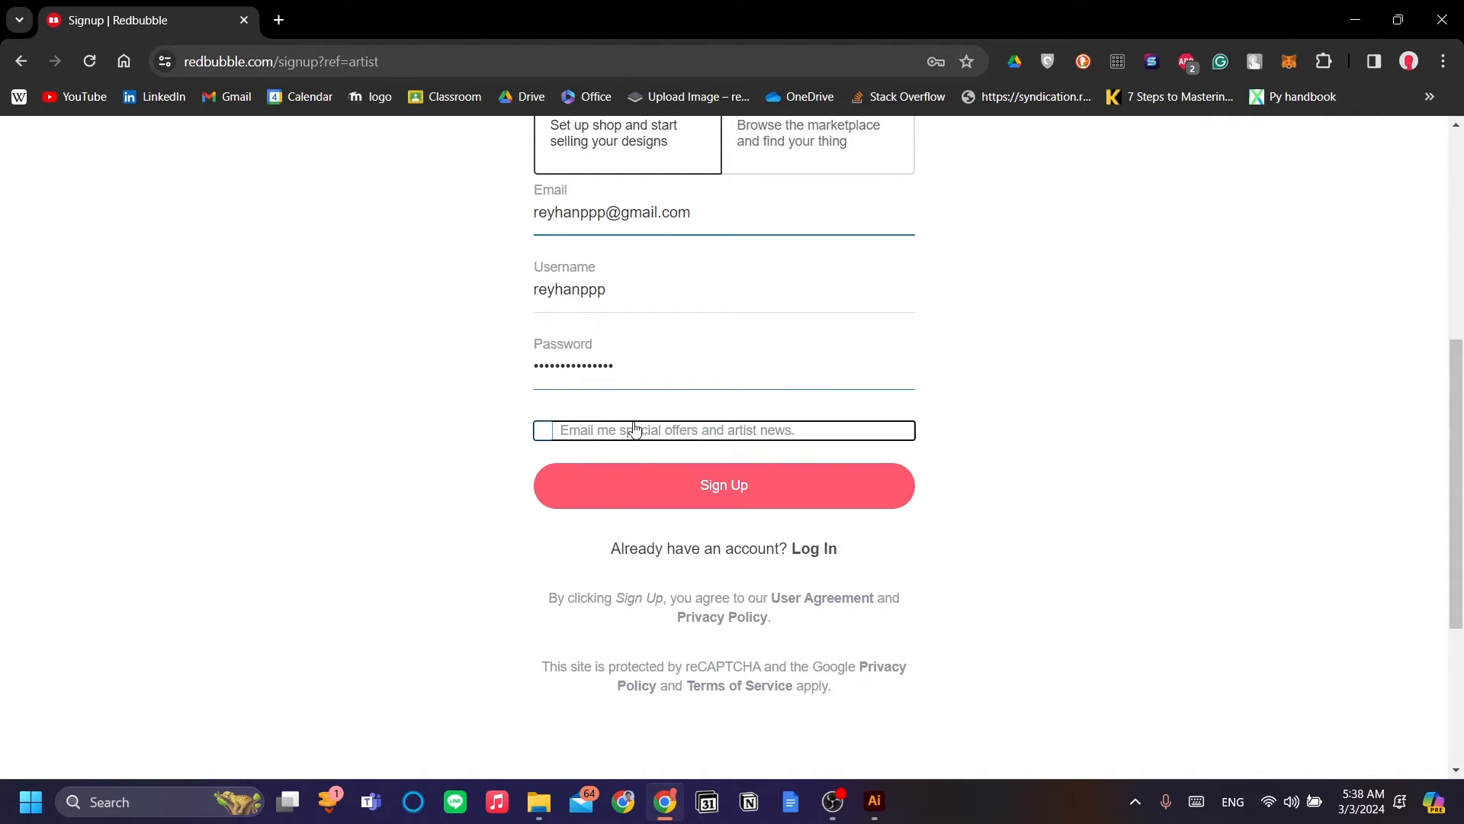
click(759, 436)
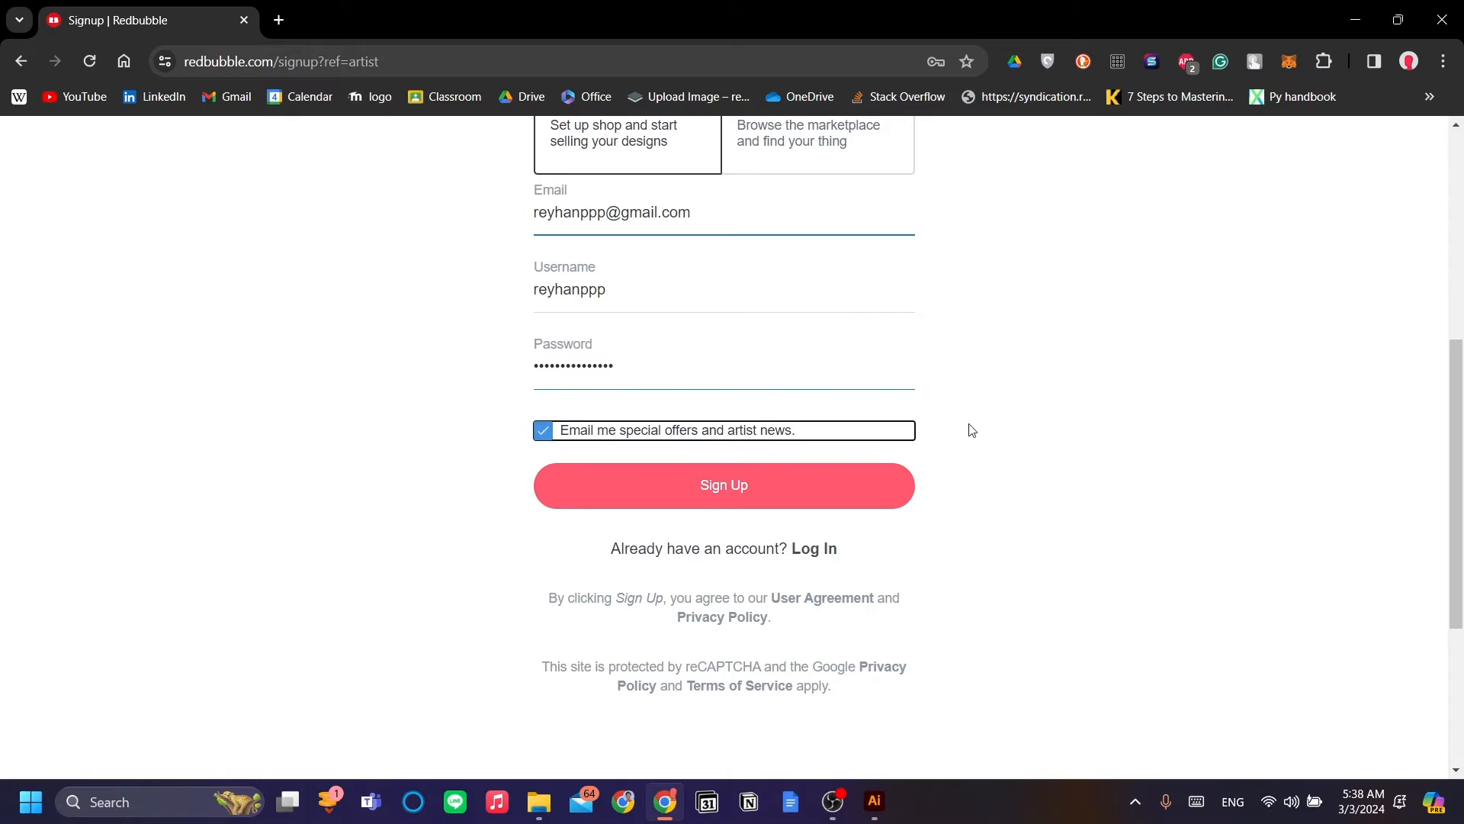
click(793, 430)
Step: Submit the artist signup form to create the account, leaving special offers and artist news emails off
scroll(943, 492, up, 2)
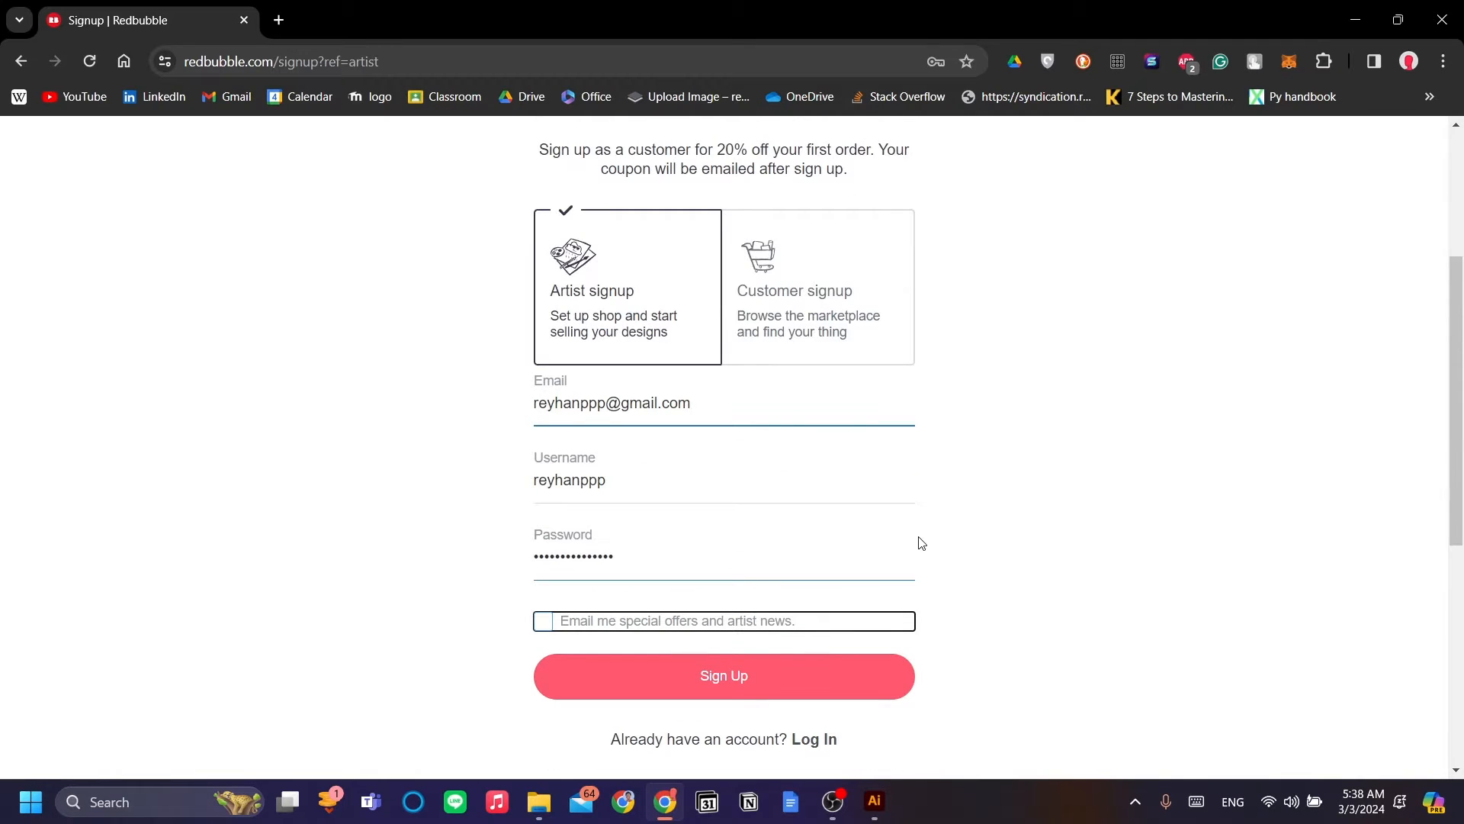
scroll(942, 542, up, 2)
scroll(944, 542, down, 2)
click(718, 677)
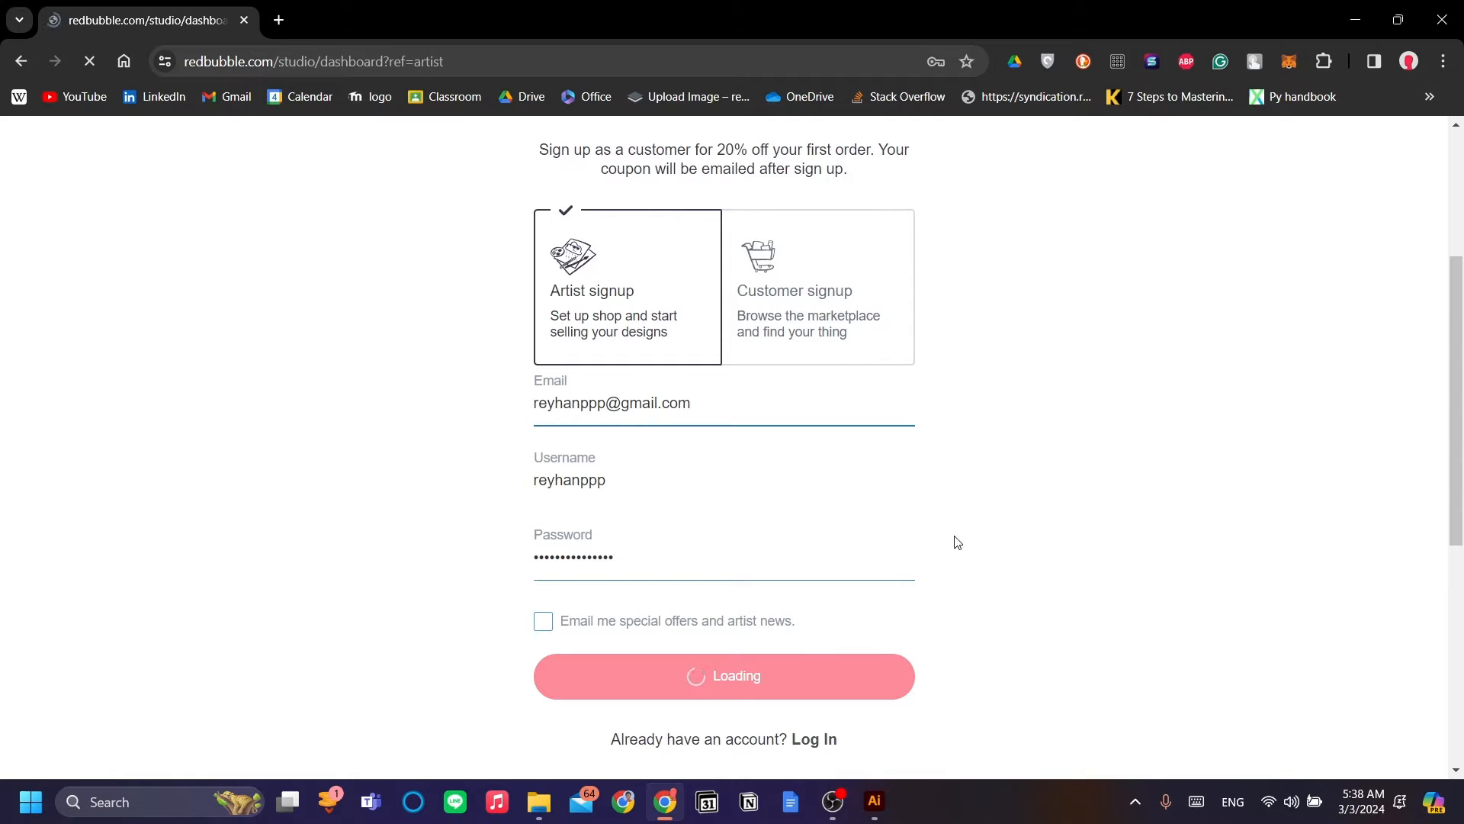
Step: Dismiss the saved-password notice and review the dashboard tasks for creating products, setting up the shop and getting paid
scroll(877, 547, down, 3)
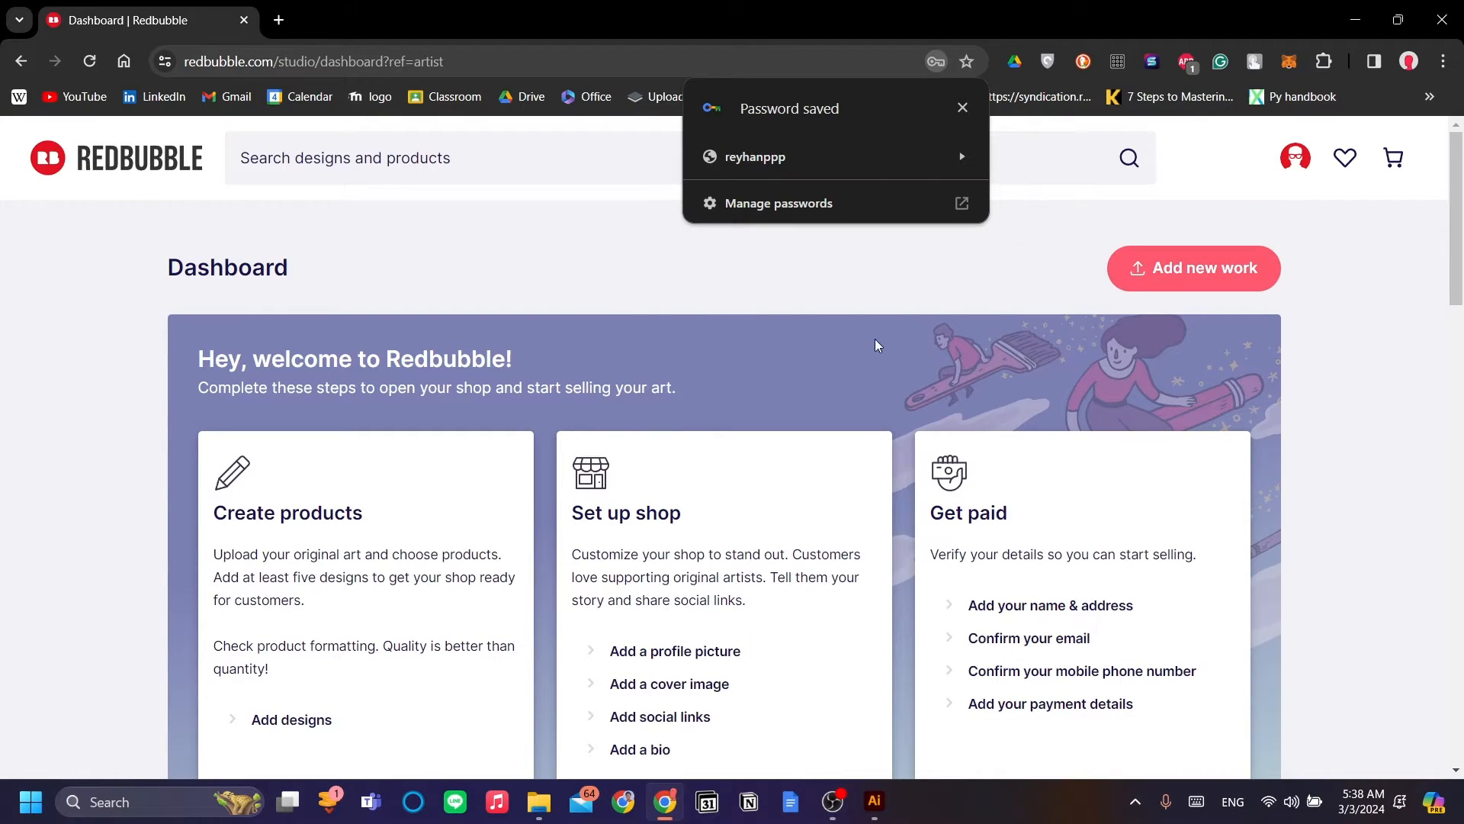
click(963, 107)
scroll(1082, 513, down, 2)
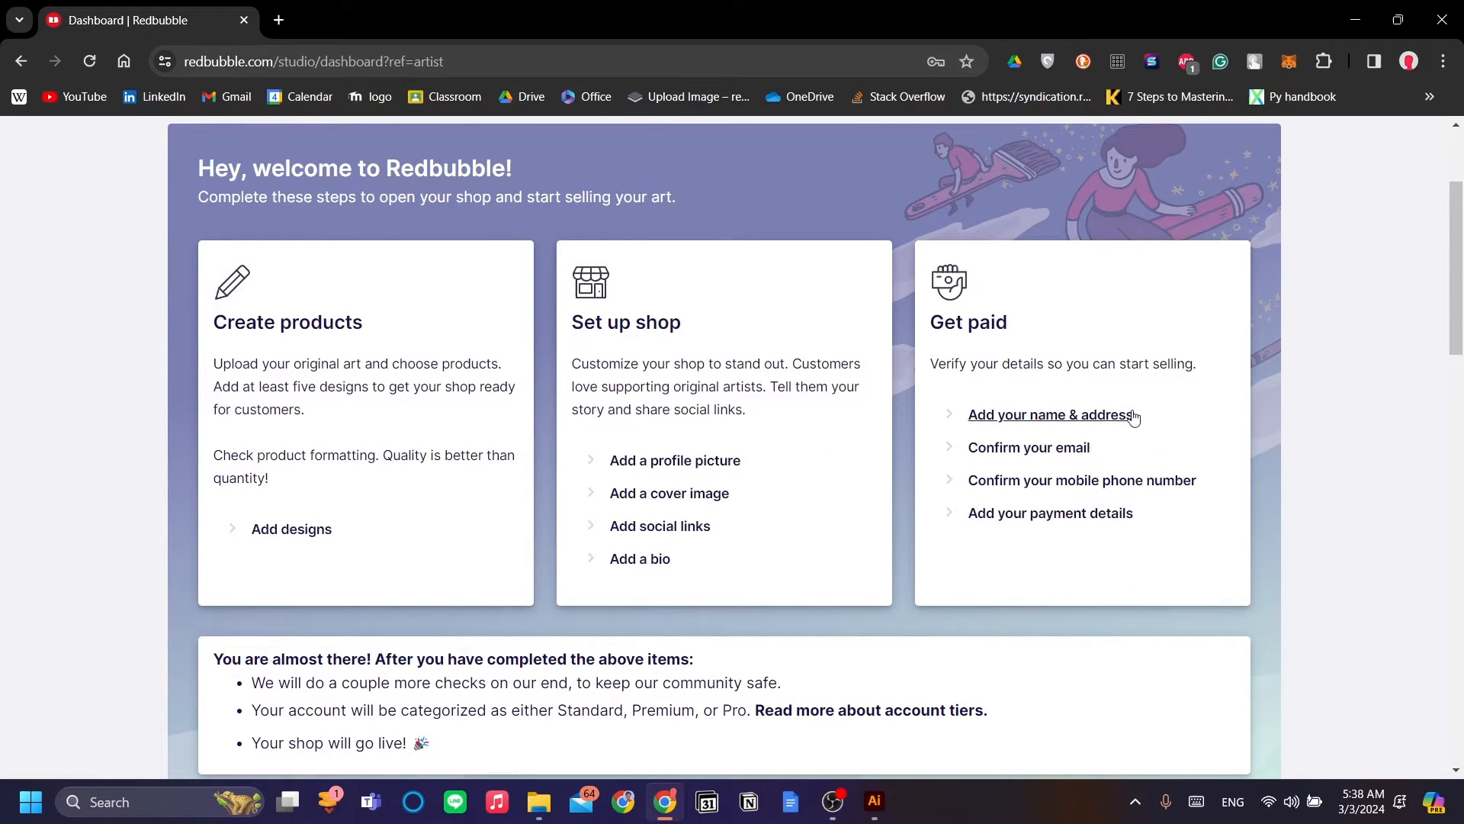
scroll(1042, 613, up, 1)
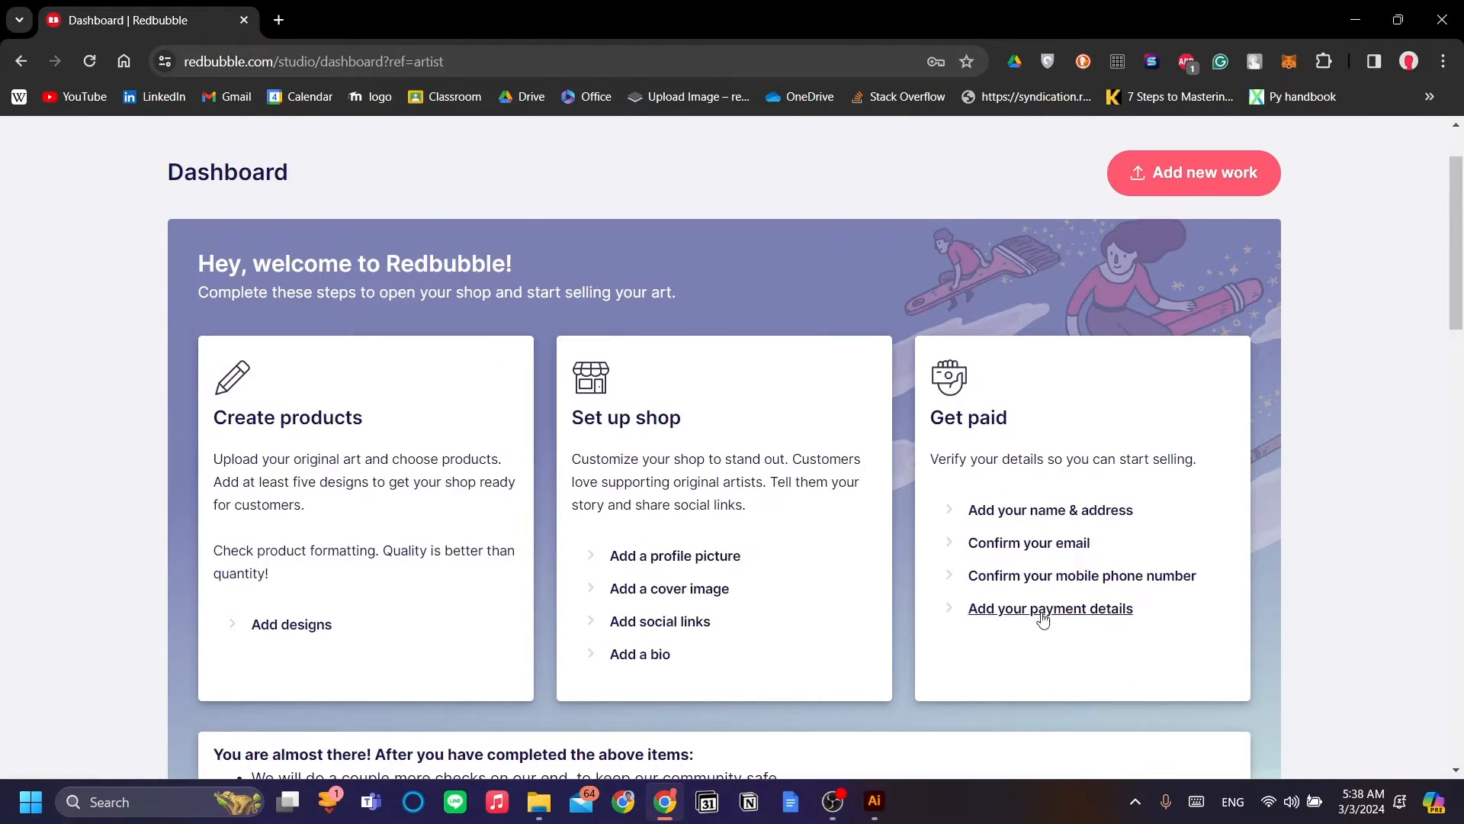
scroll(1030, 614, down, 1)
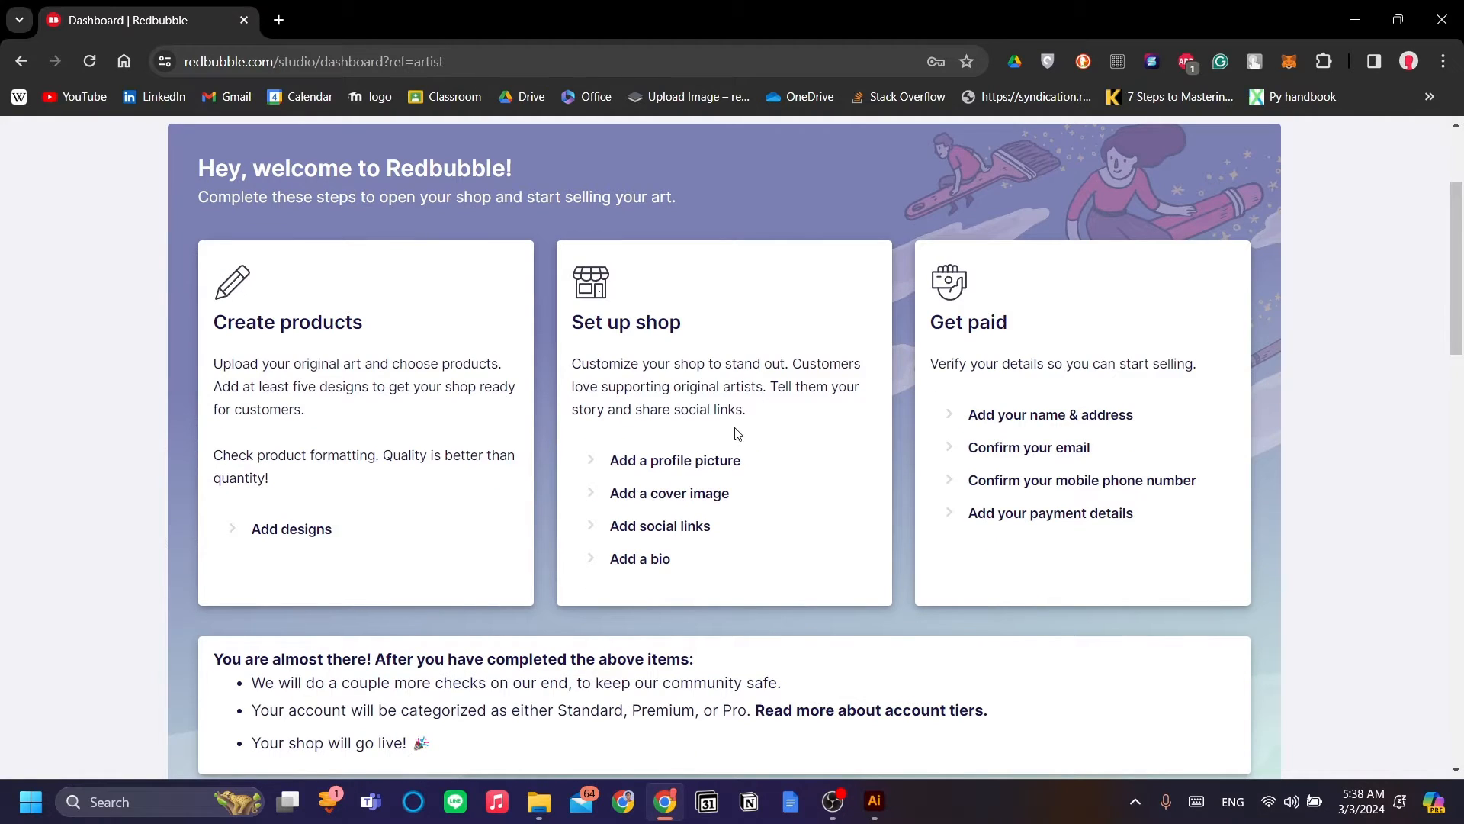
right_click(310, 538)
click(297, 592)
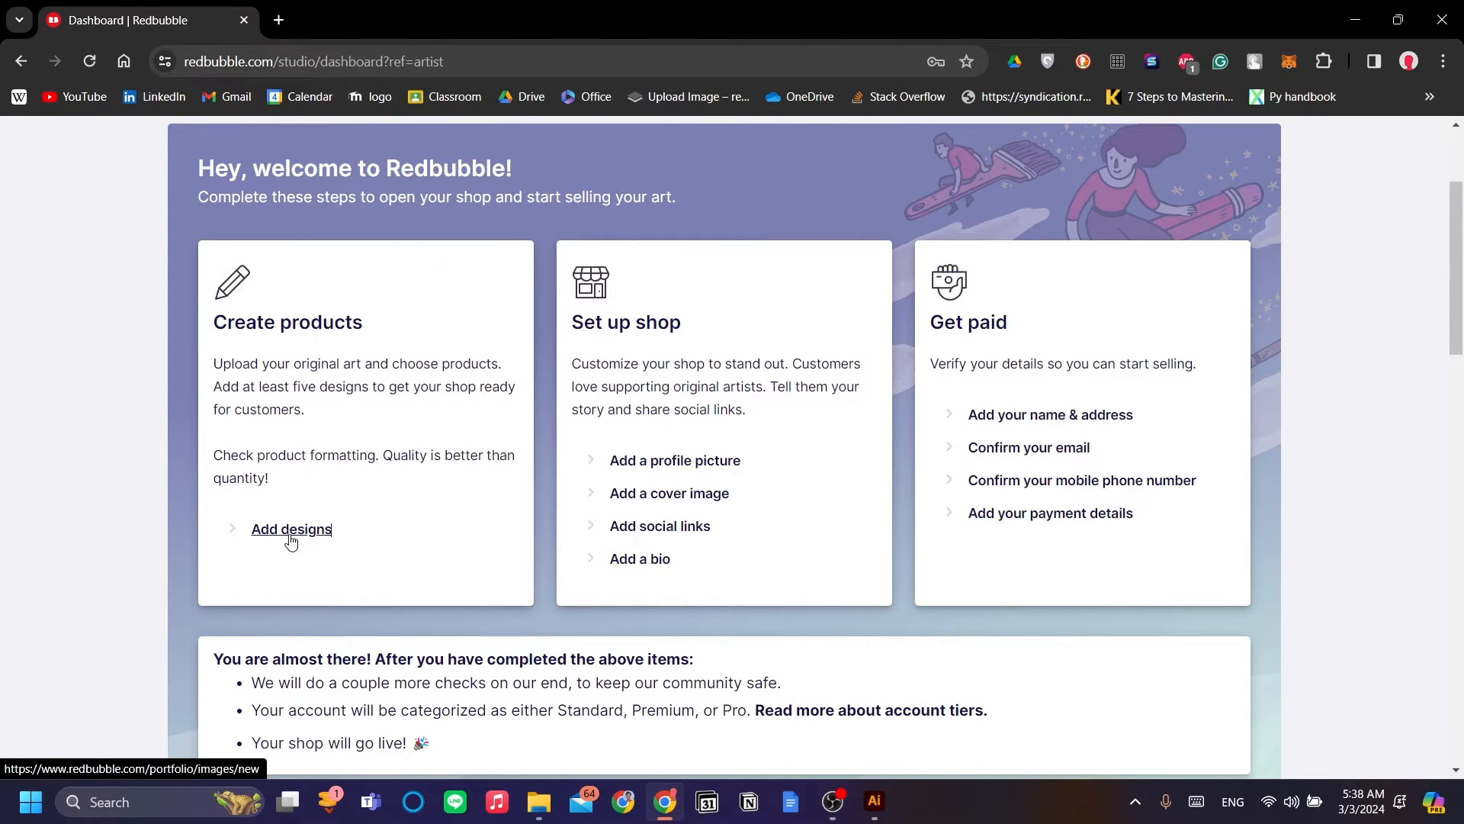
Step: Open the page for adding designs and review the options for uploading new work or copying an existing work
click(290, 530)
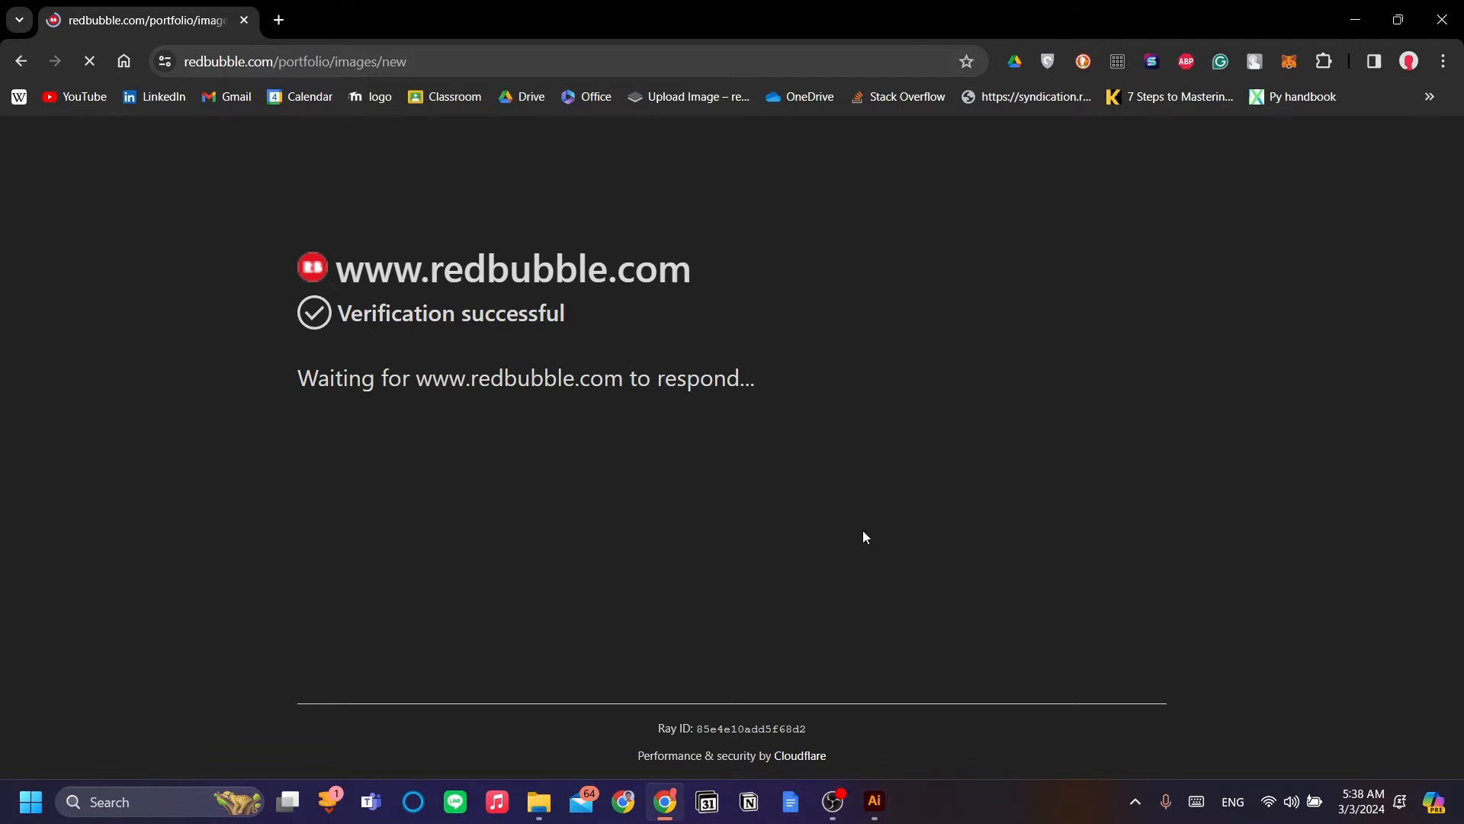
scroll(649, 516, down, 3)
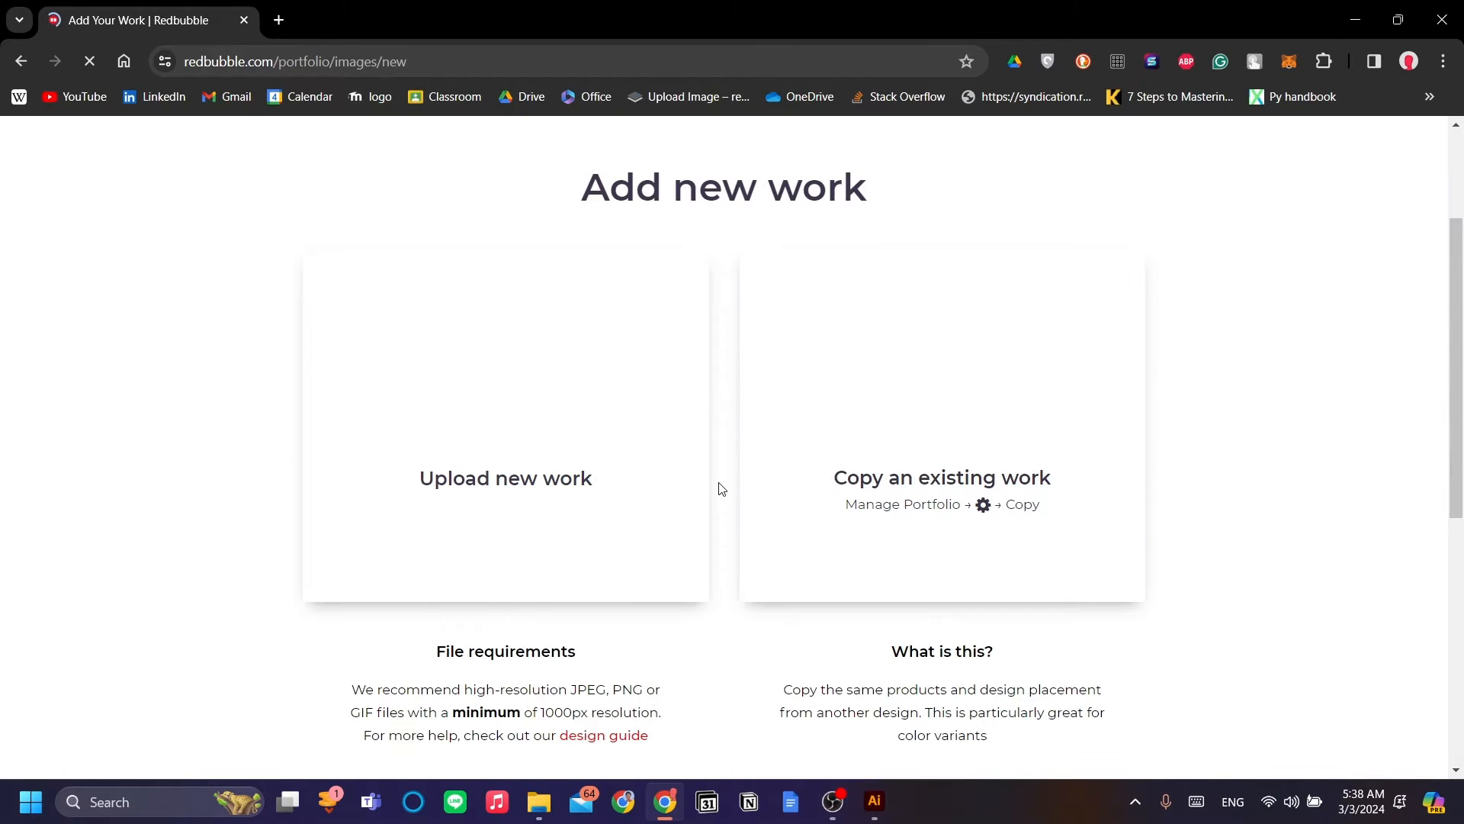
scroll(755, 549, up, 3)
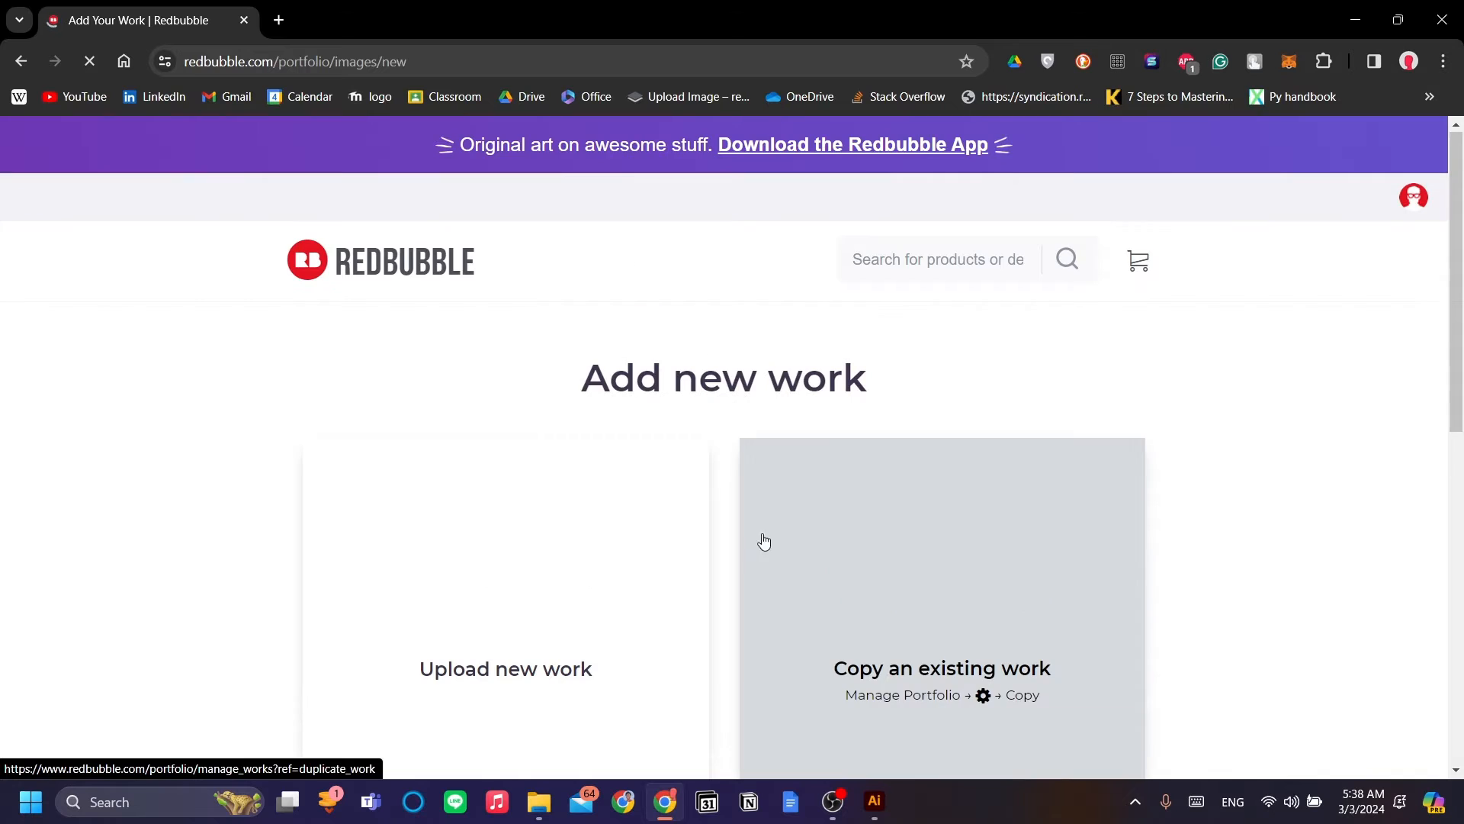
scroll(1056, 495, down, 3)
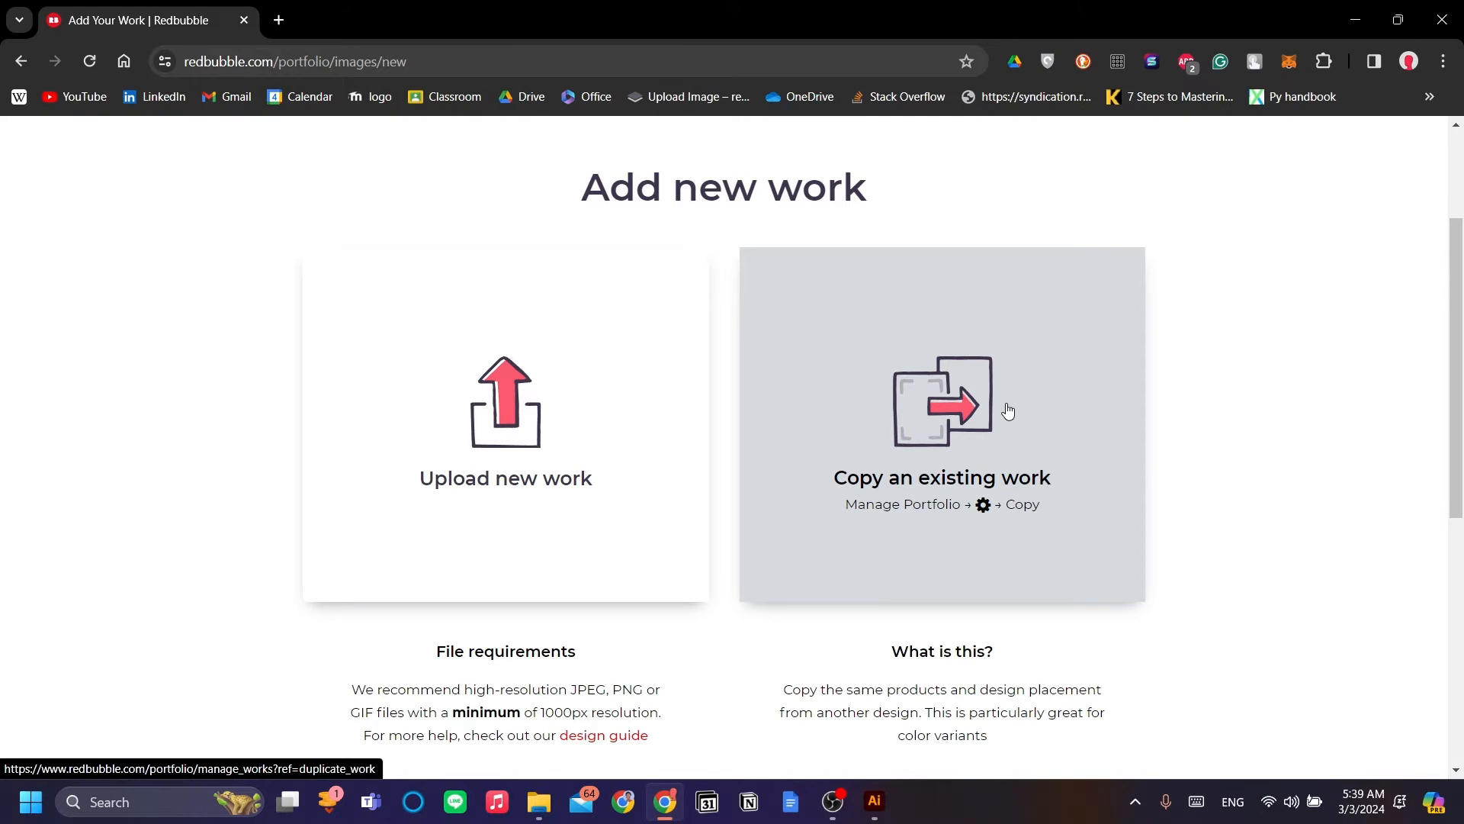
scroll(1006, 409, up, 3)
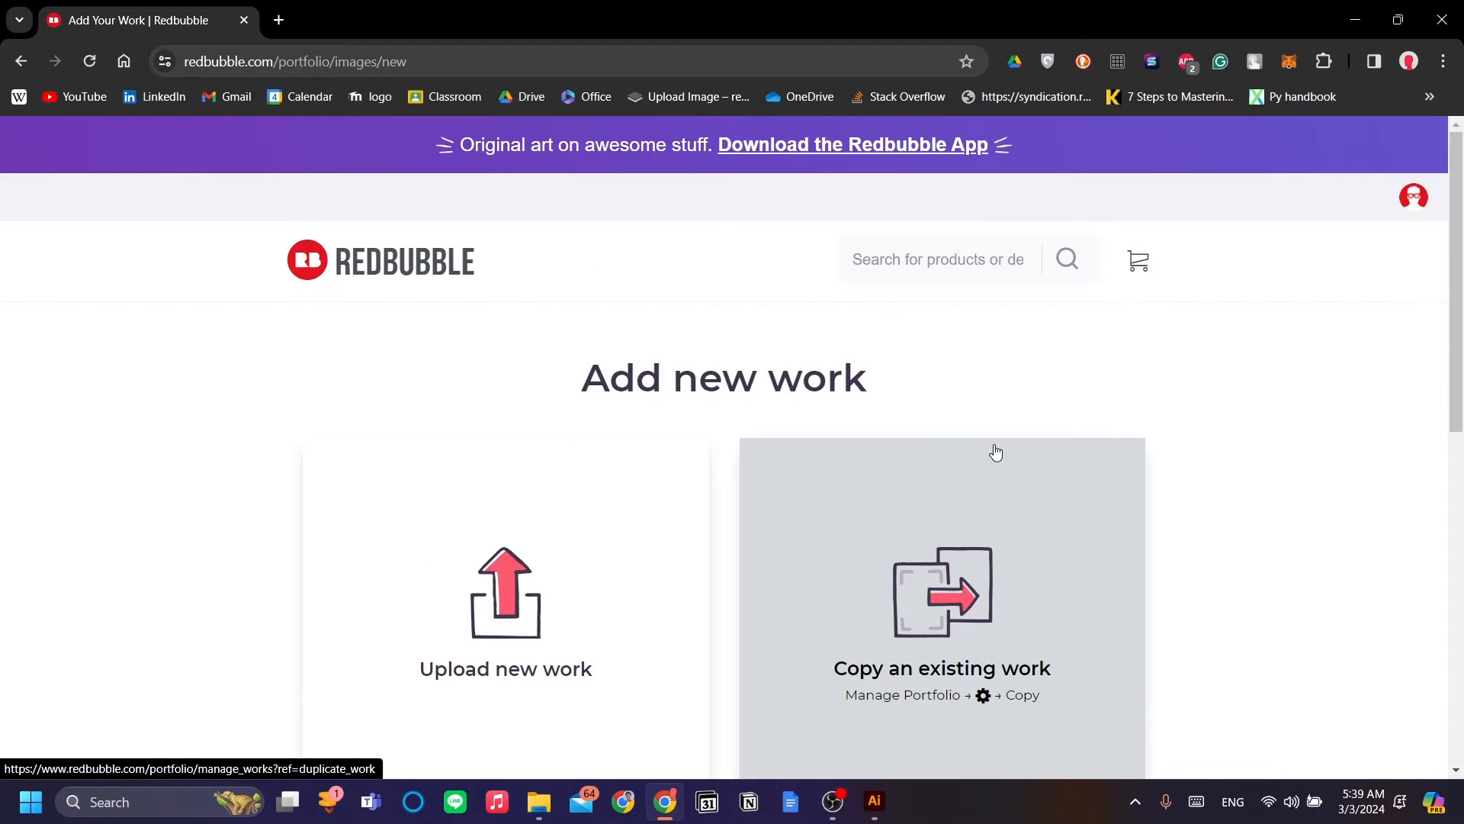
scroll(996, 452, down, 1)
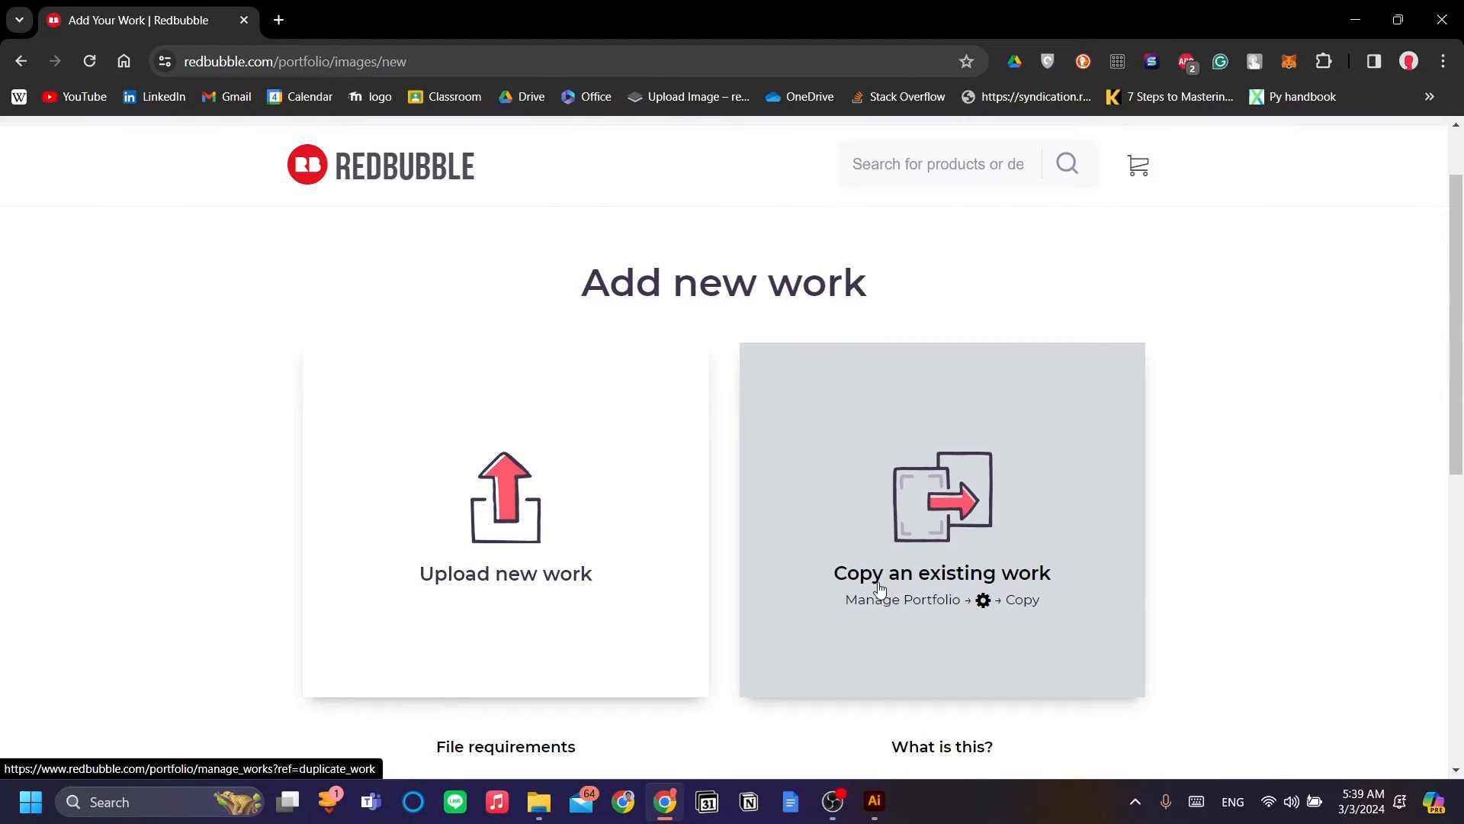
scroll(750, 405, down, 1)
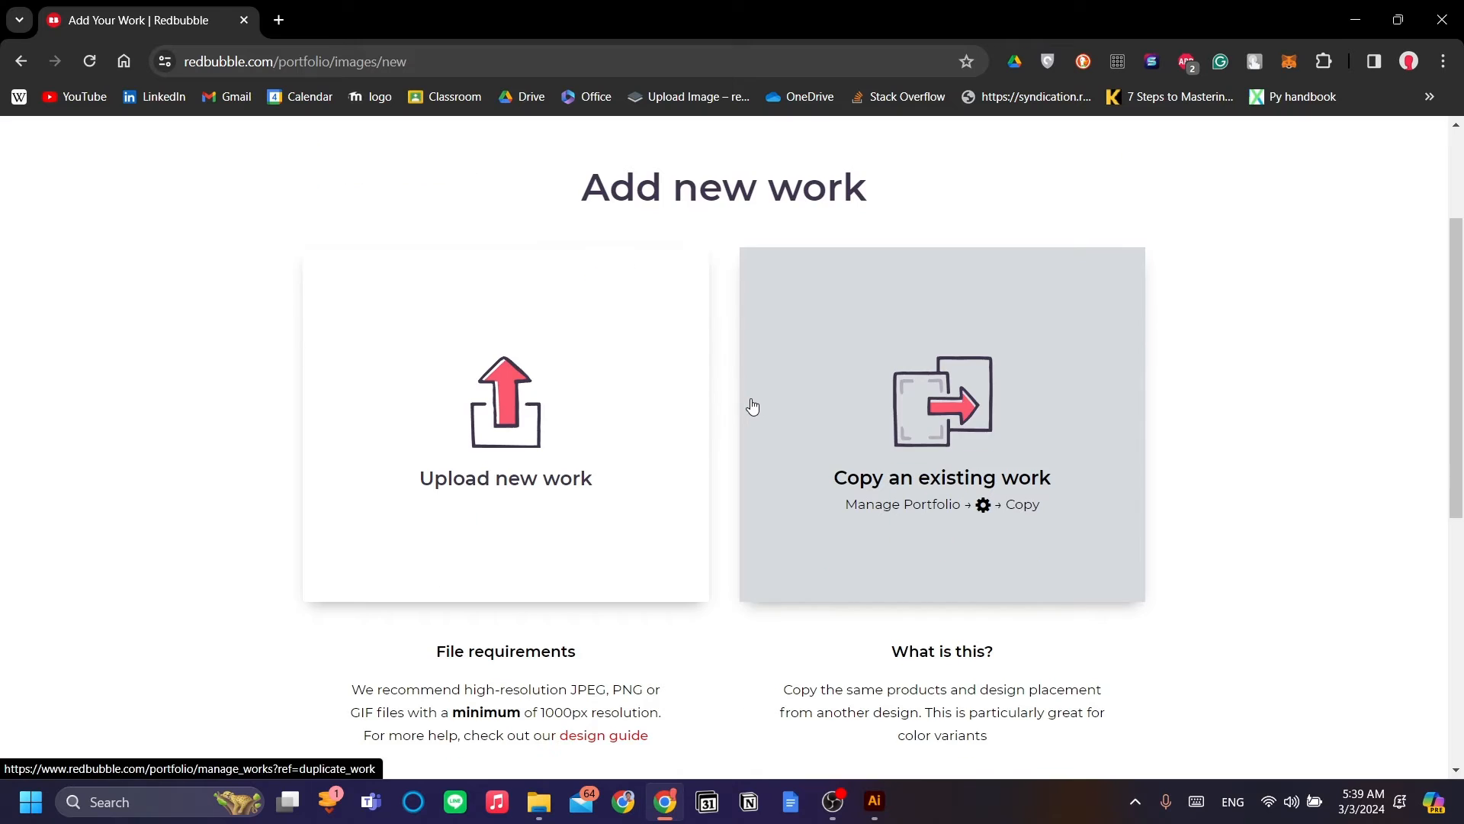
scroll(511, 415, down, 2)
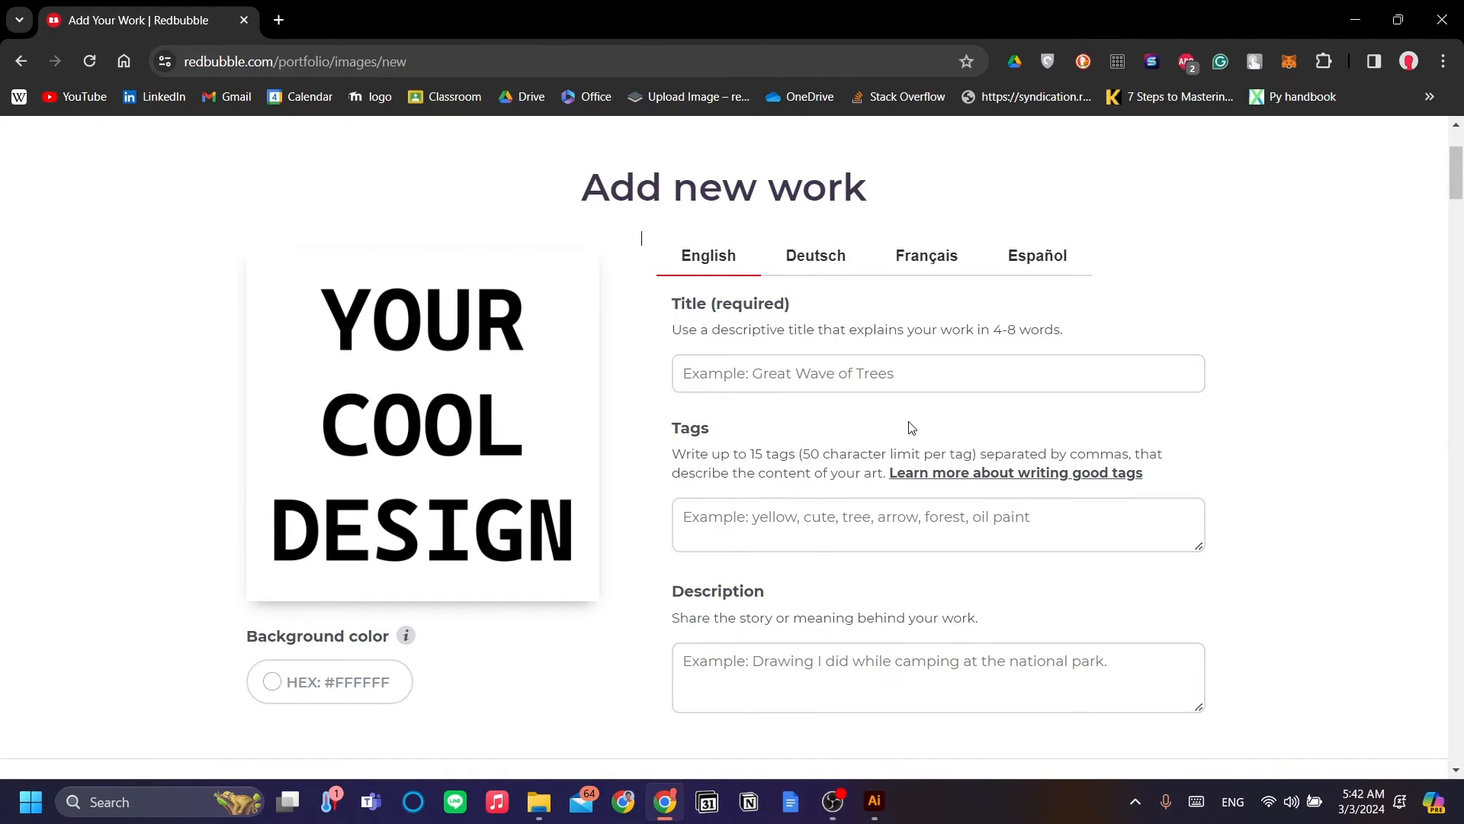
Step: Compare the German, French and Spanish versions of the new work's details form and return to the English version
scroll(912, 427, down, 1)
scroll(938, 428, up, 2)
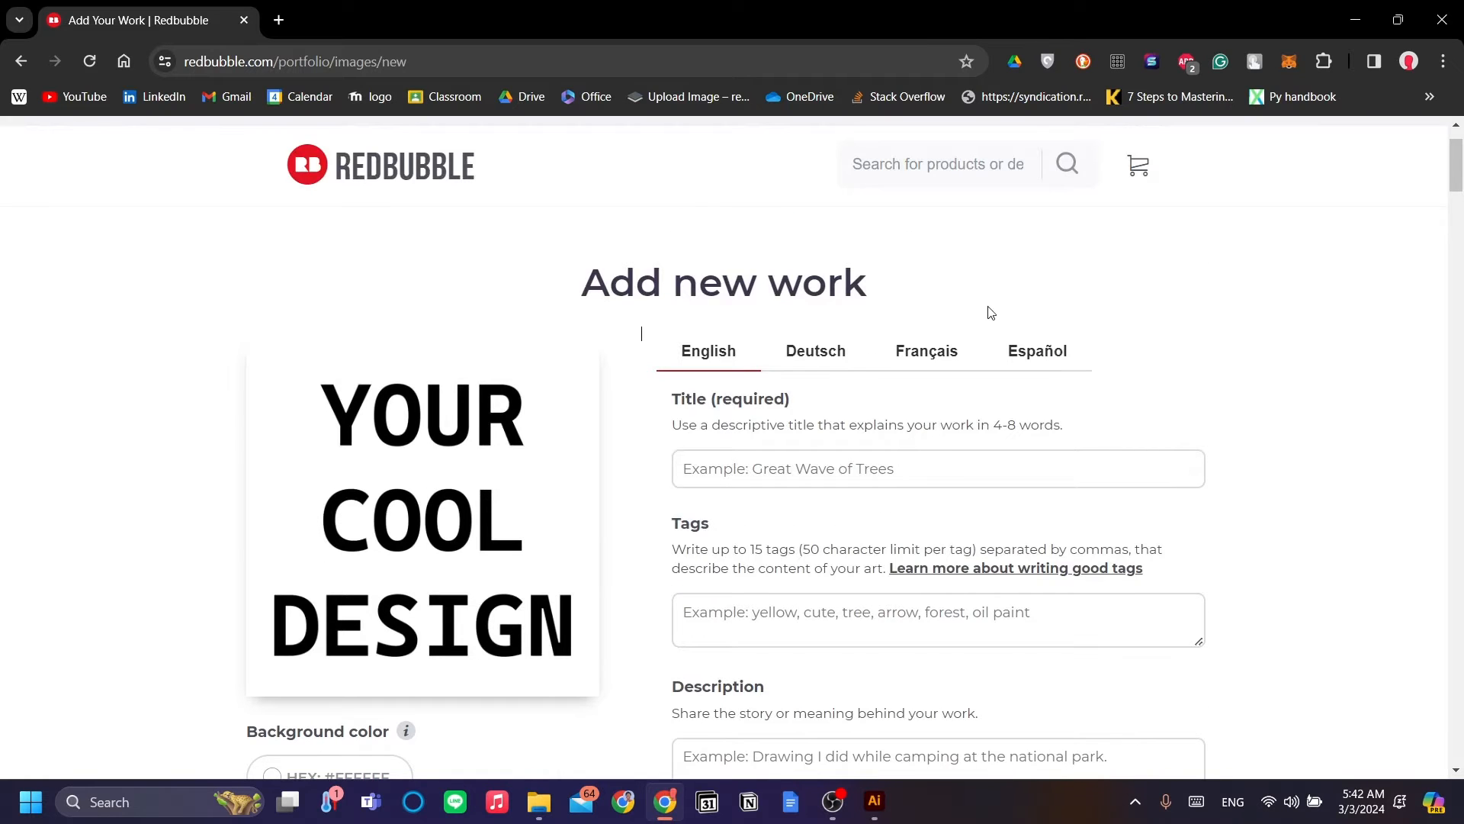
scroll(990, 311, down, 1)
click(838, 267)
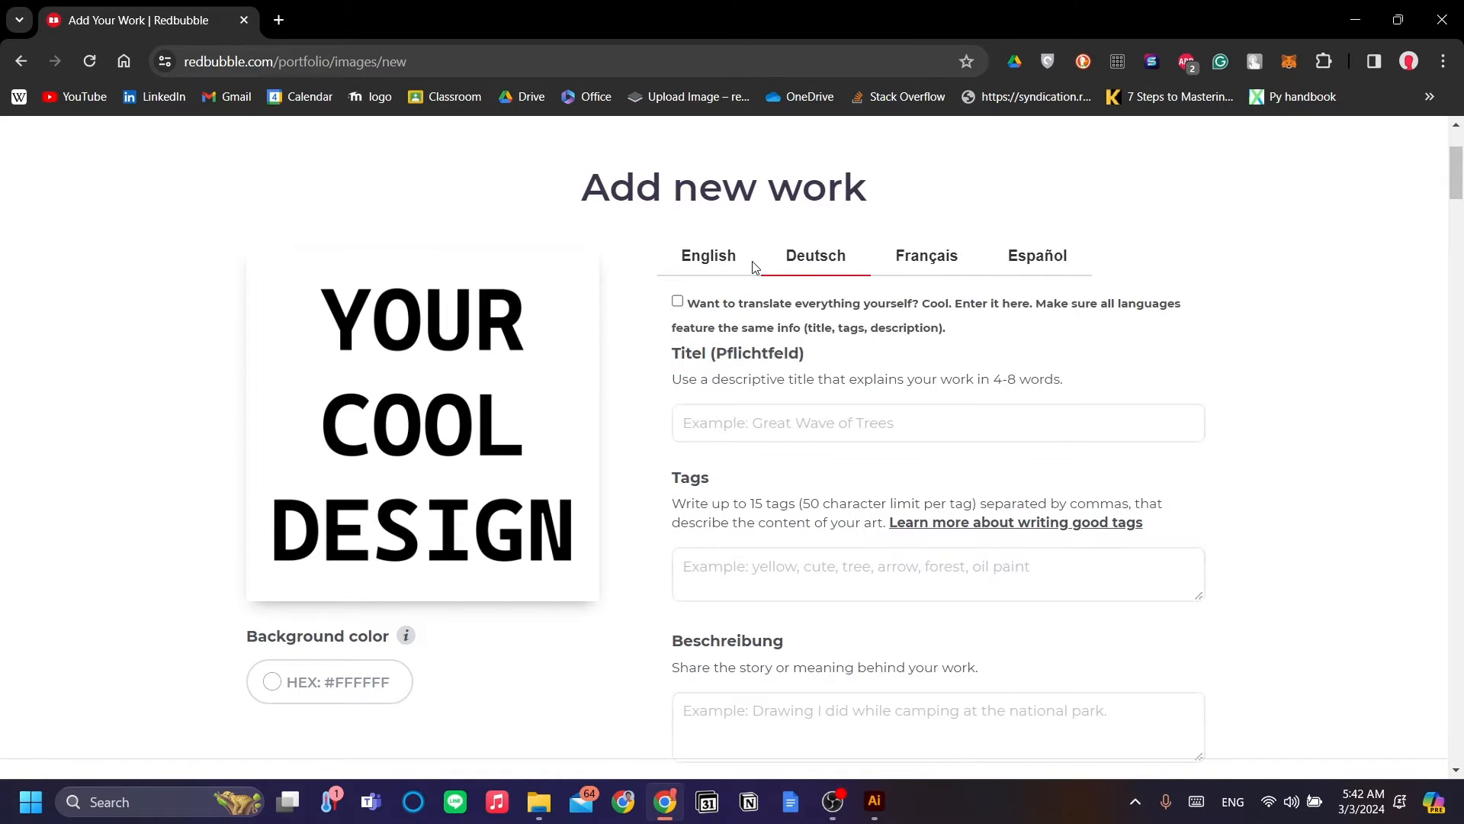
click(721, 266)
click(936, 269)
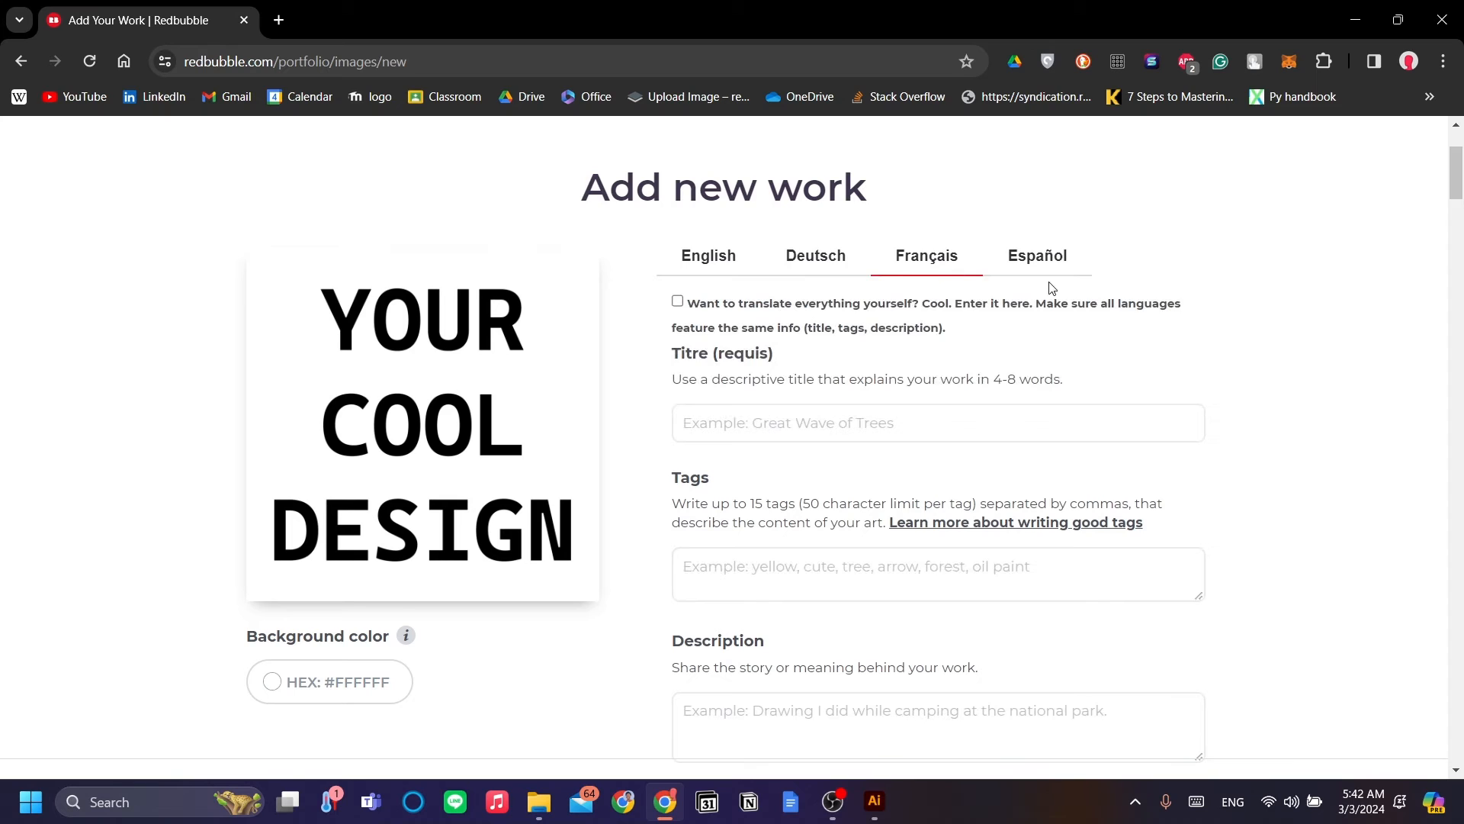
click(1050, 266)
click(946, 276)
click(717, 267)
scroll(867, 381, down, 1)
scroll(868, 381, up, 1)
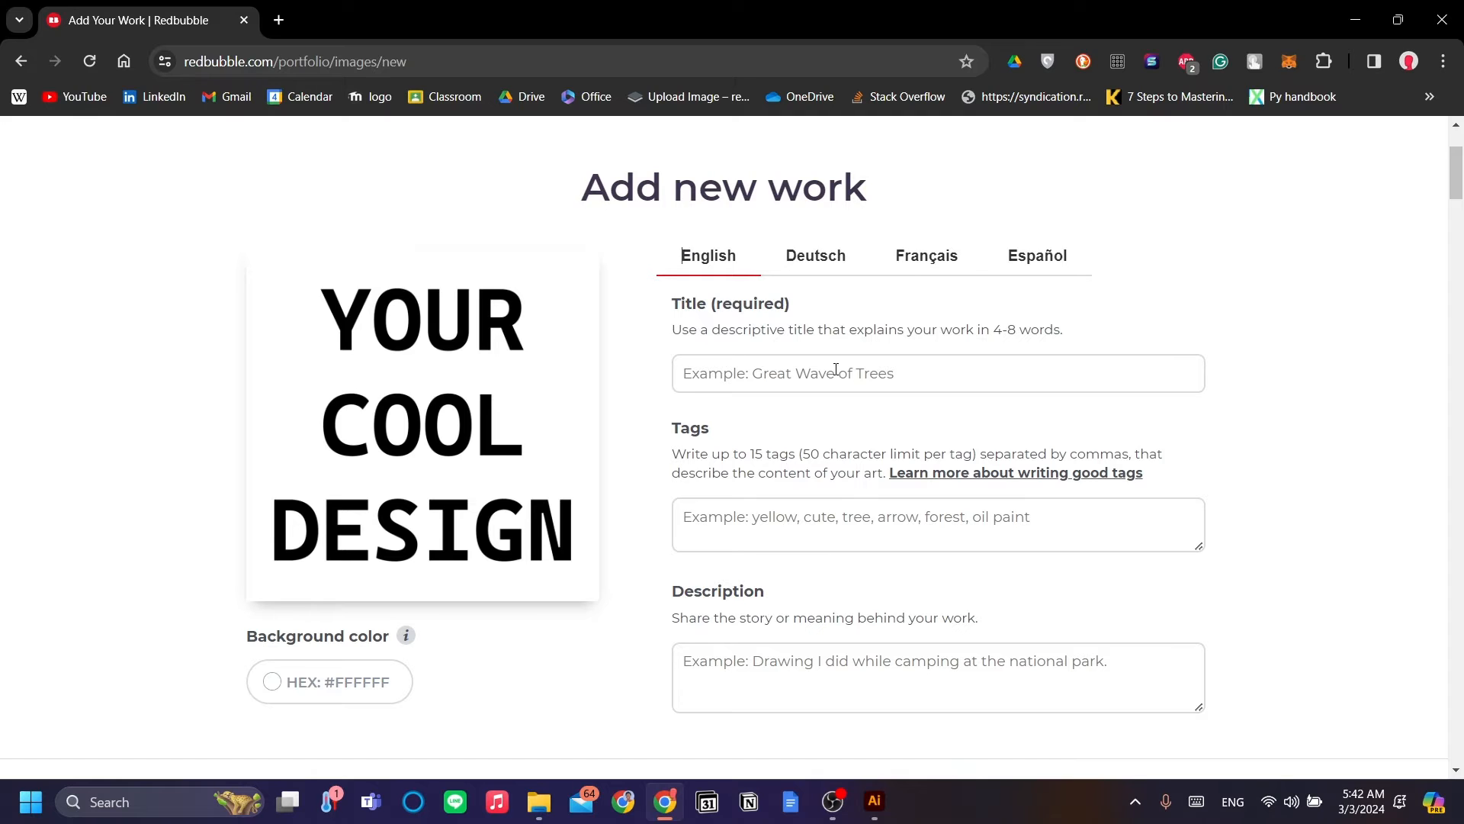
scroll(809, 414, down, 1)
scroll(808, 416, up, 2)
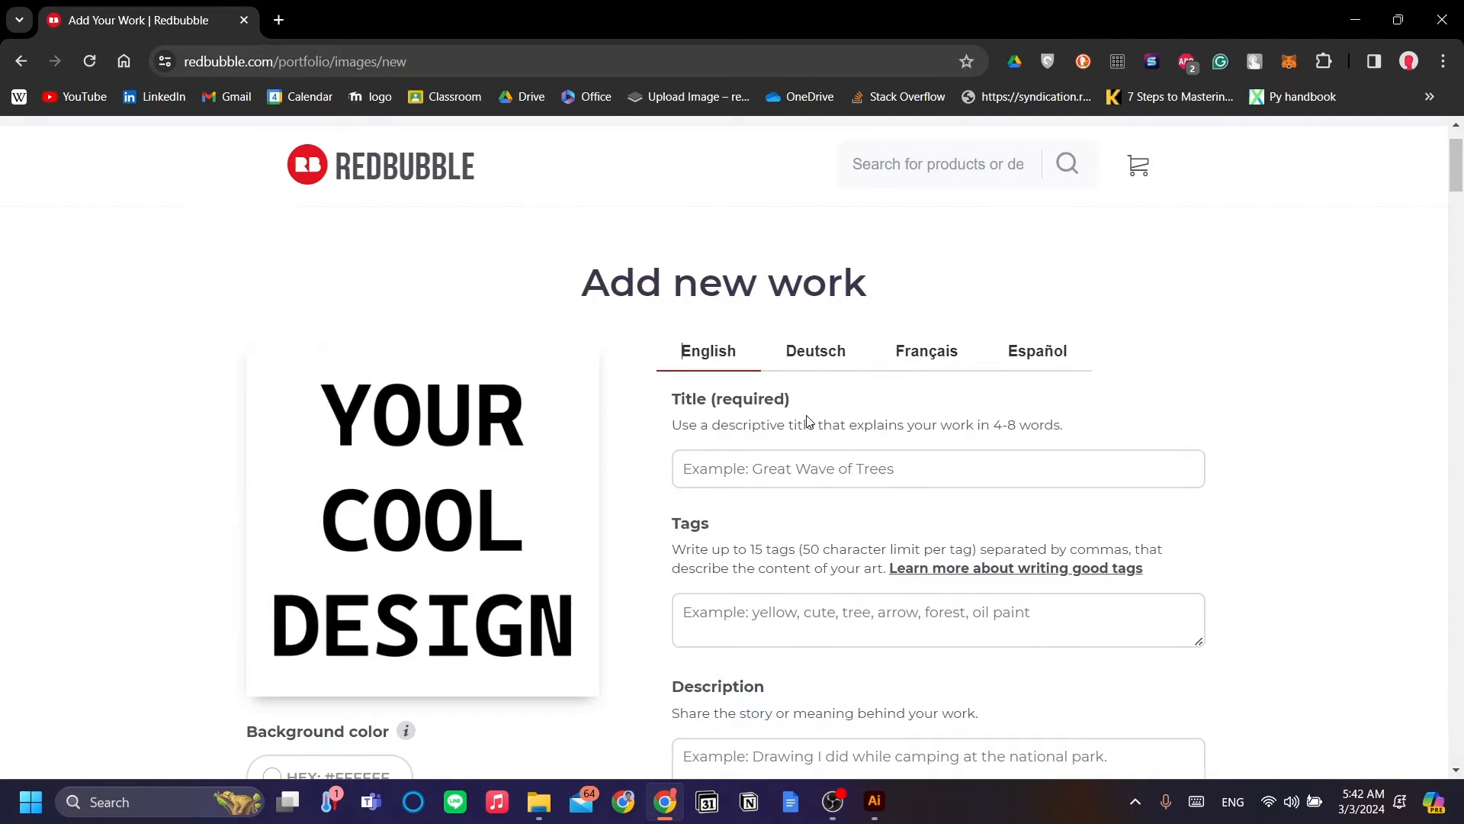
scroll(808, 418, down, 1)
Step: Check the design files in the My Design folder in File Explorer and return to the Redbubble form in Chrome
mouse_move(546, 789)
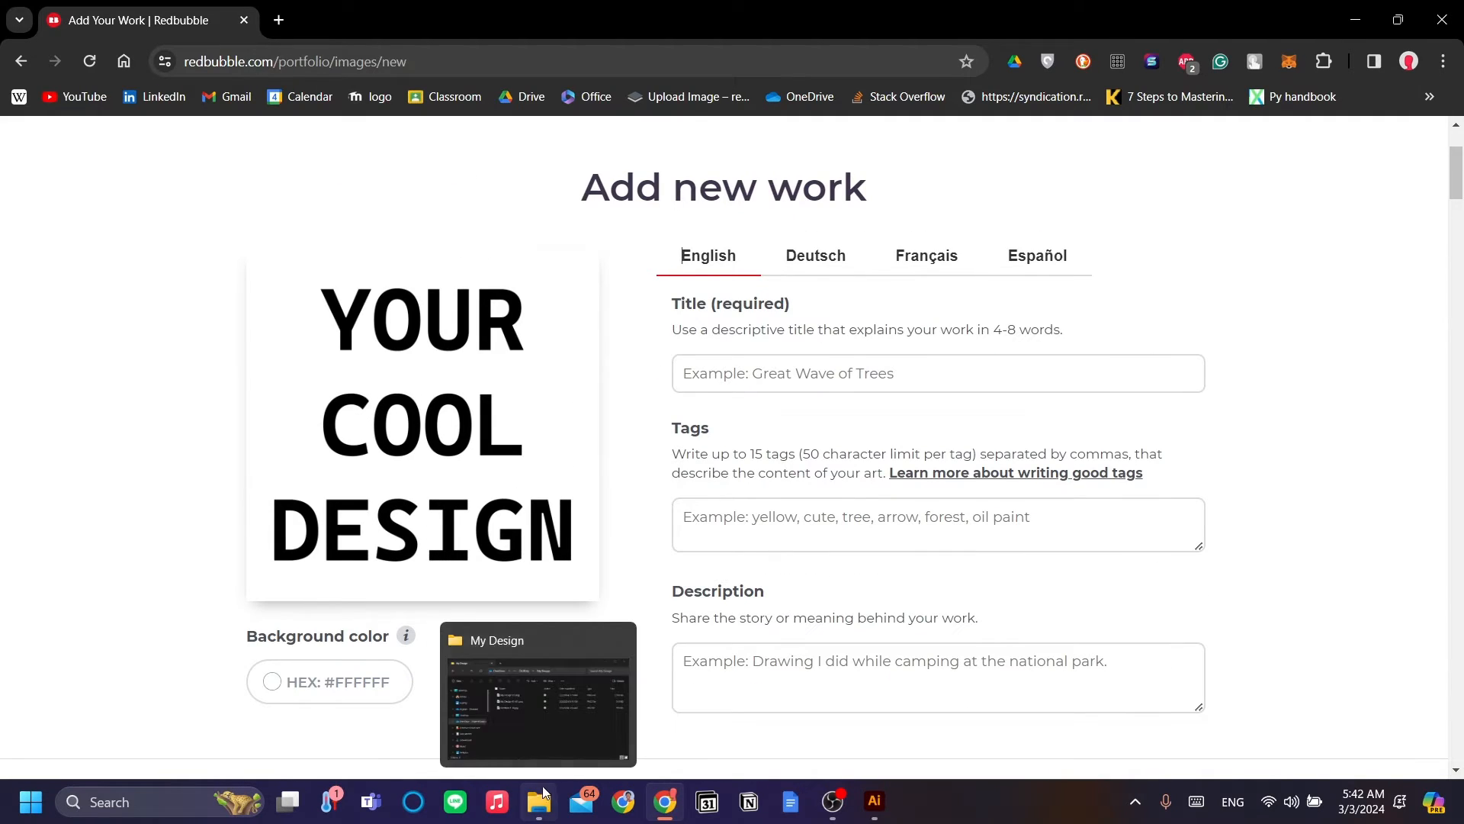
click(591, 719)
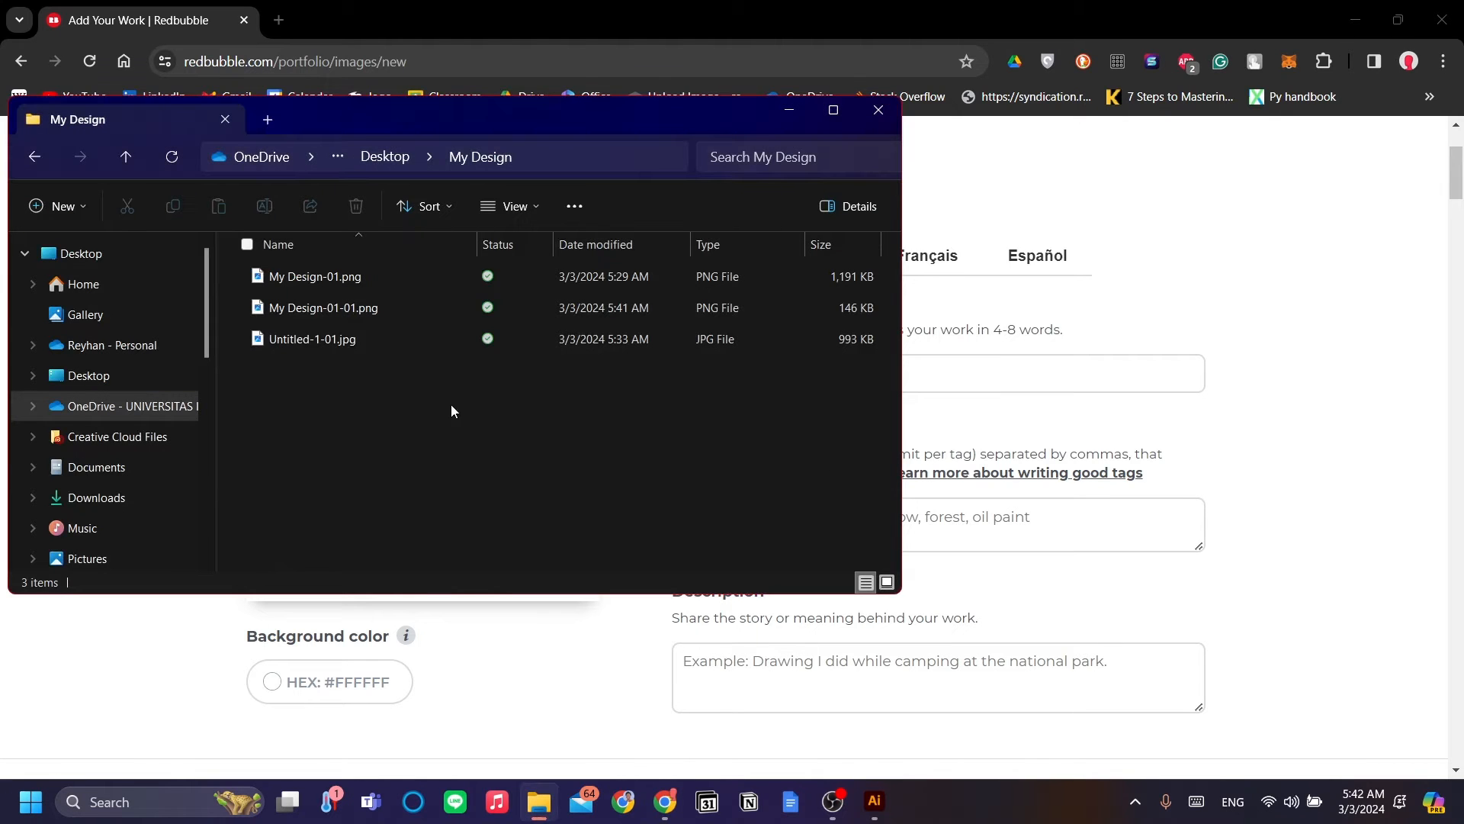
right_click(578, 455)
click(725, 469)
click(1283, 344)
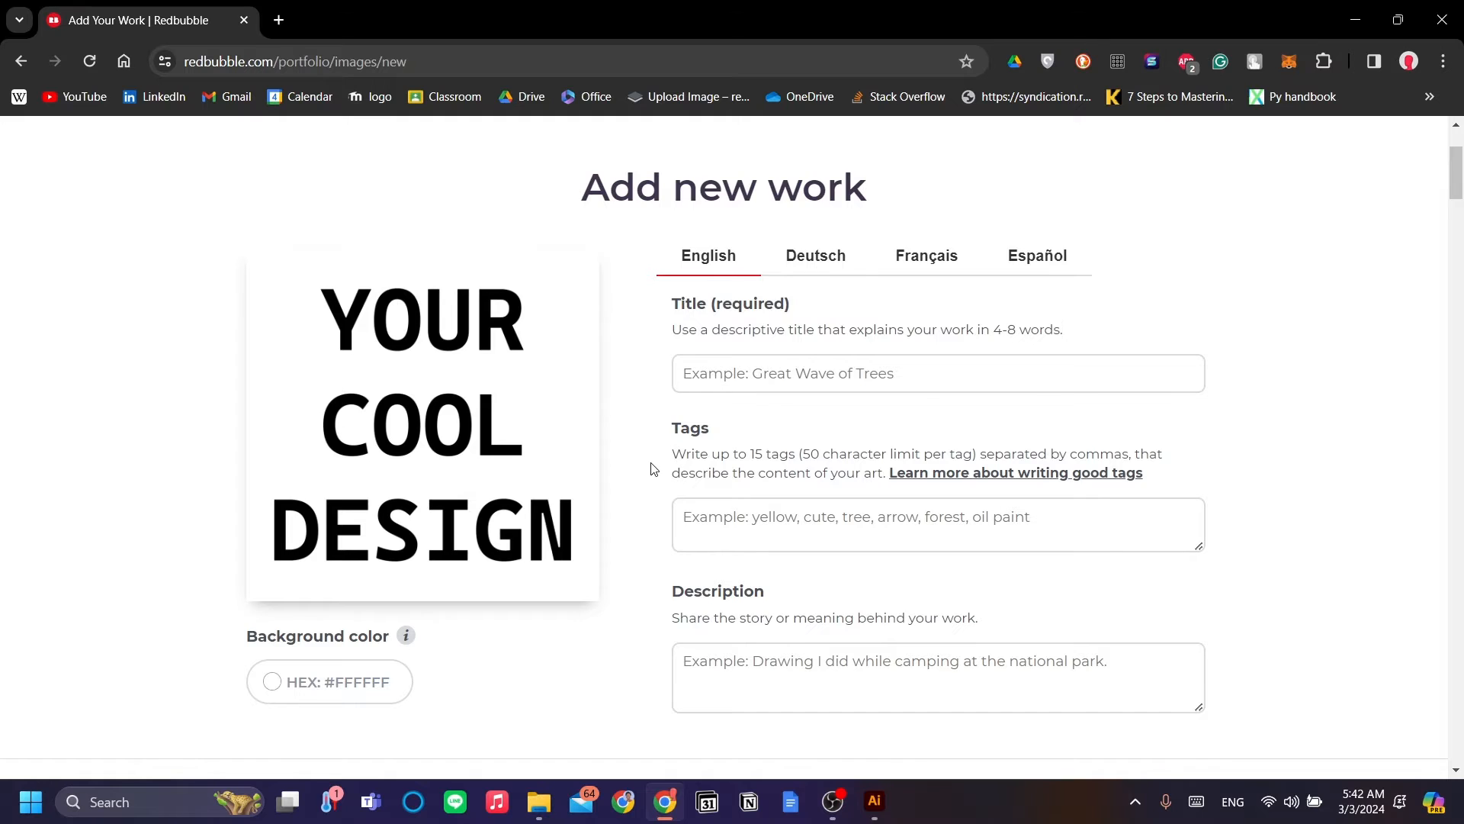
Step: Examine the product previews, from clothing and hats to shower curtains, for the design's placement and enabled status
scroll(653, 468, down, 3)
scroll(652, 468, down, 13)
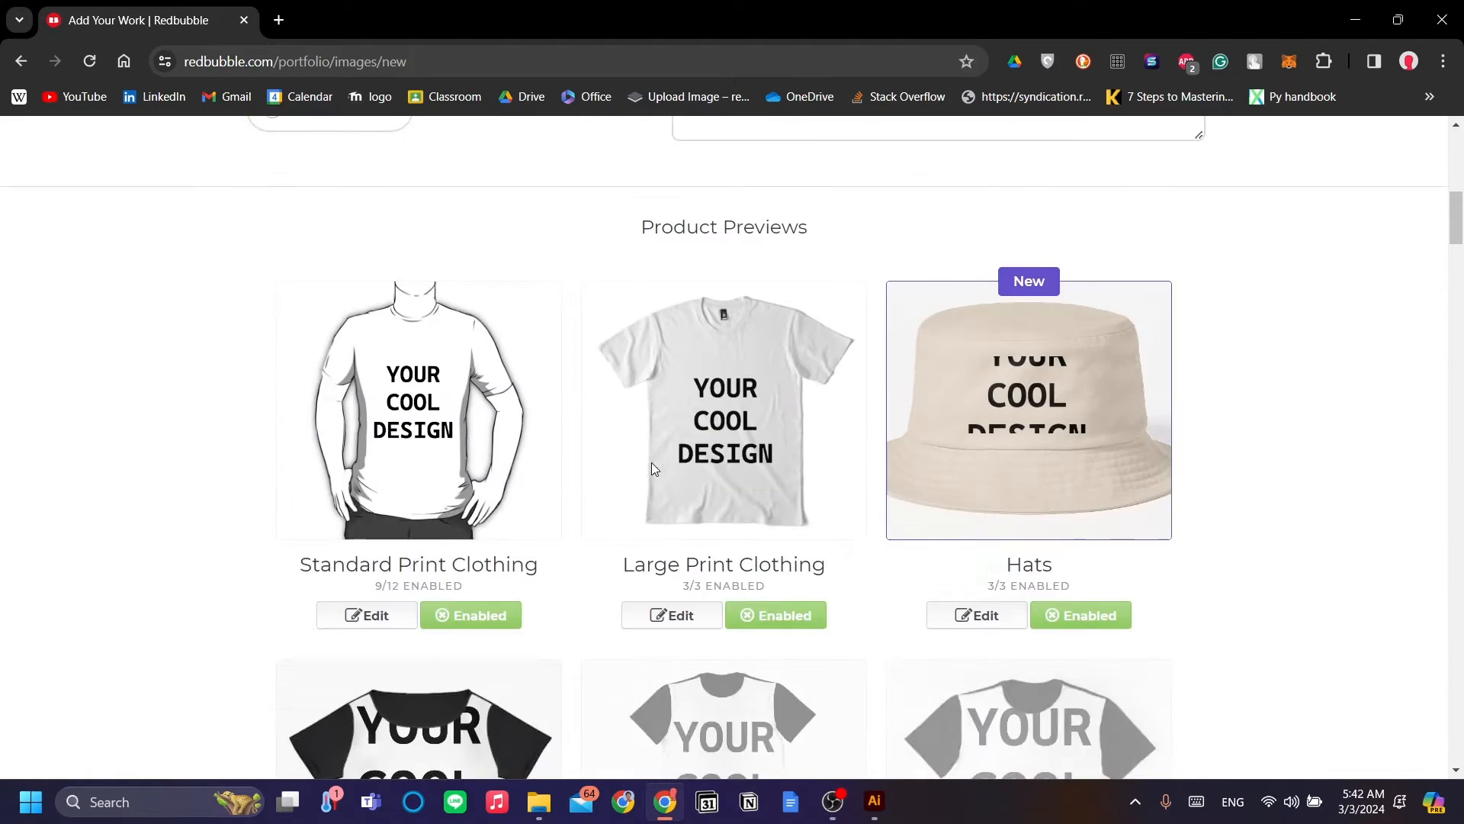
scroll(806, 365, down, 7)
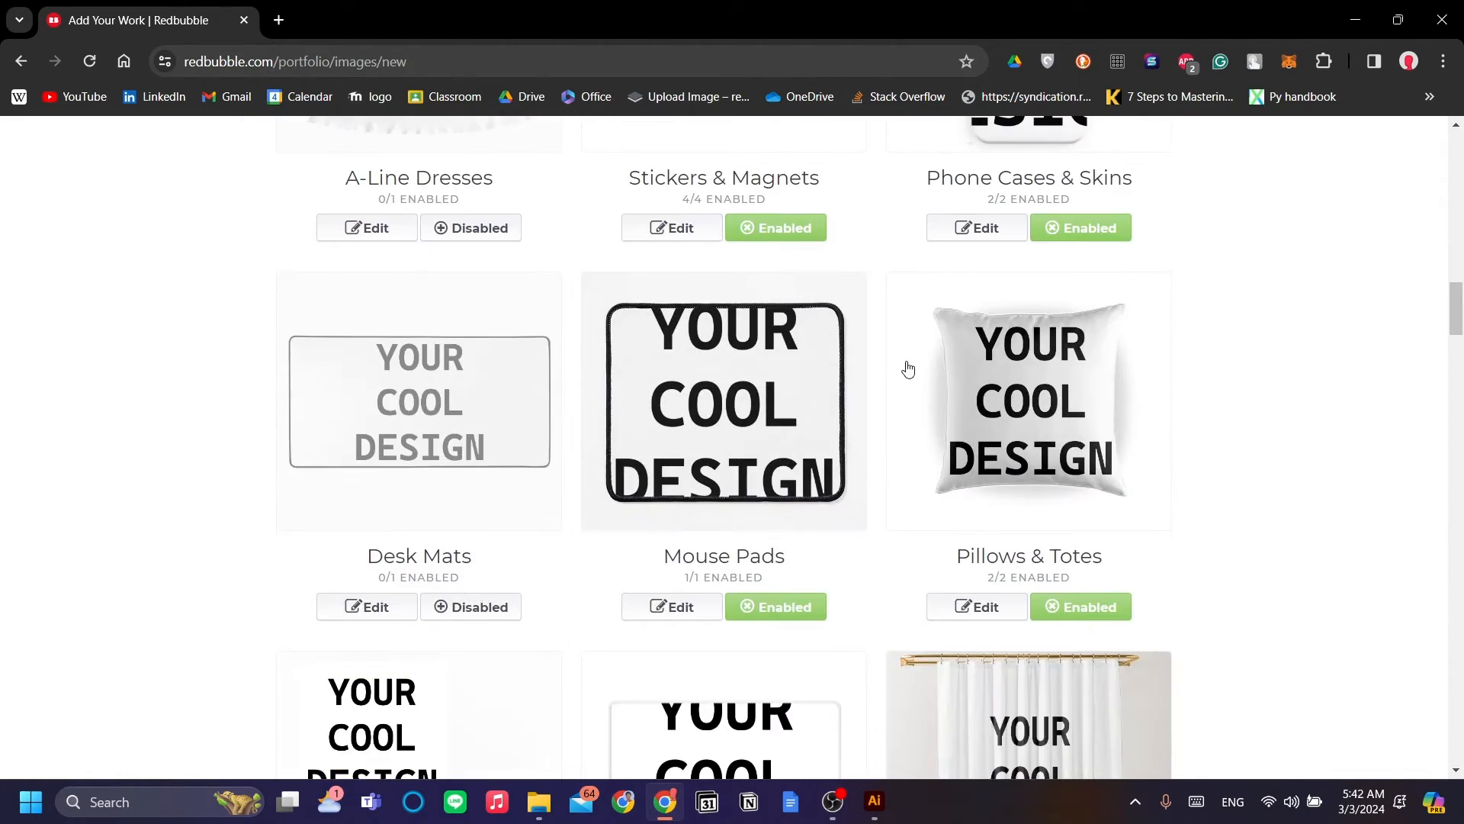
scroll(921, 483, up, 4)
scroll(921, 486, down, 3)
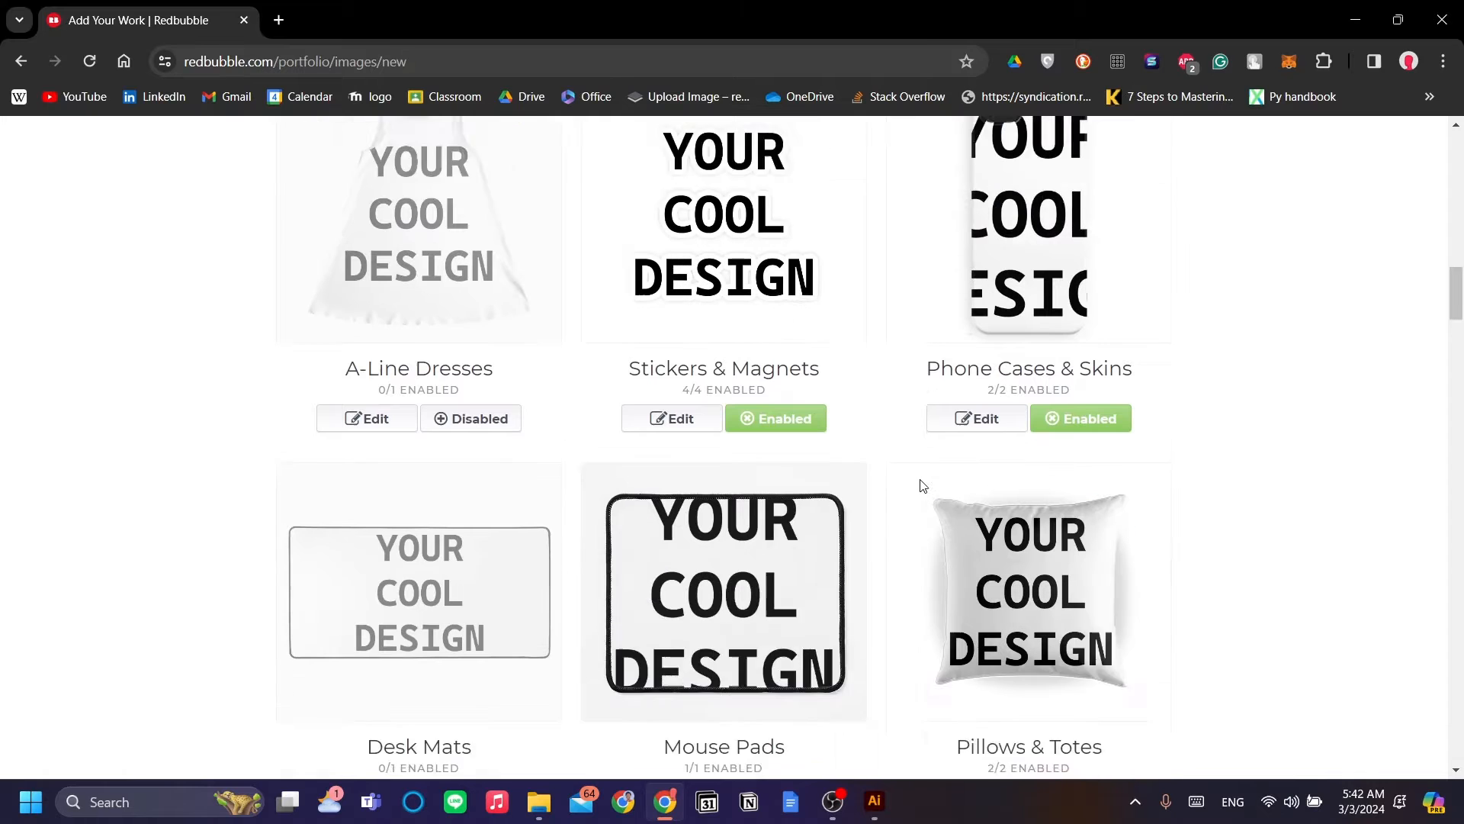
scroll(921, 486, down, 3)
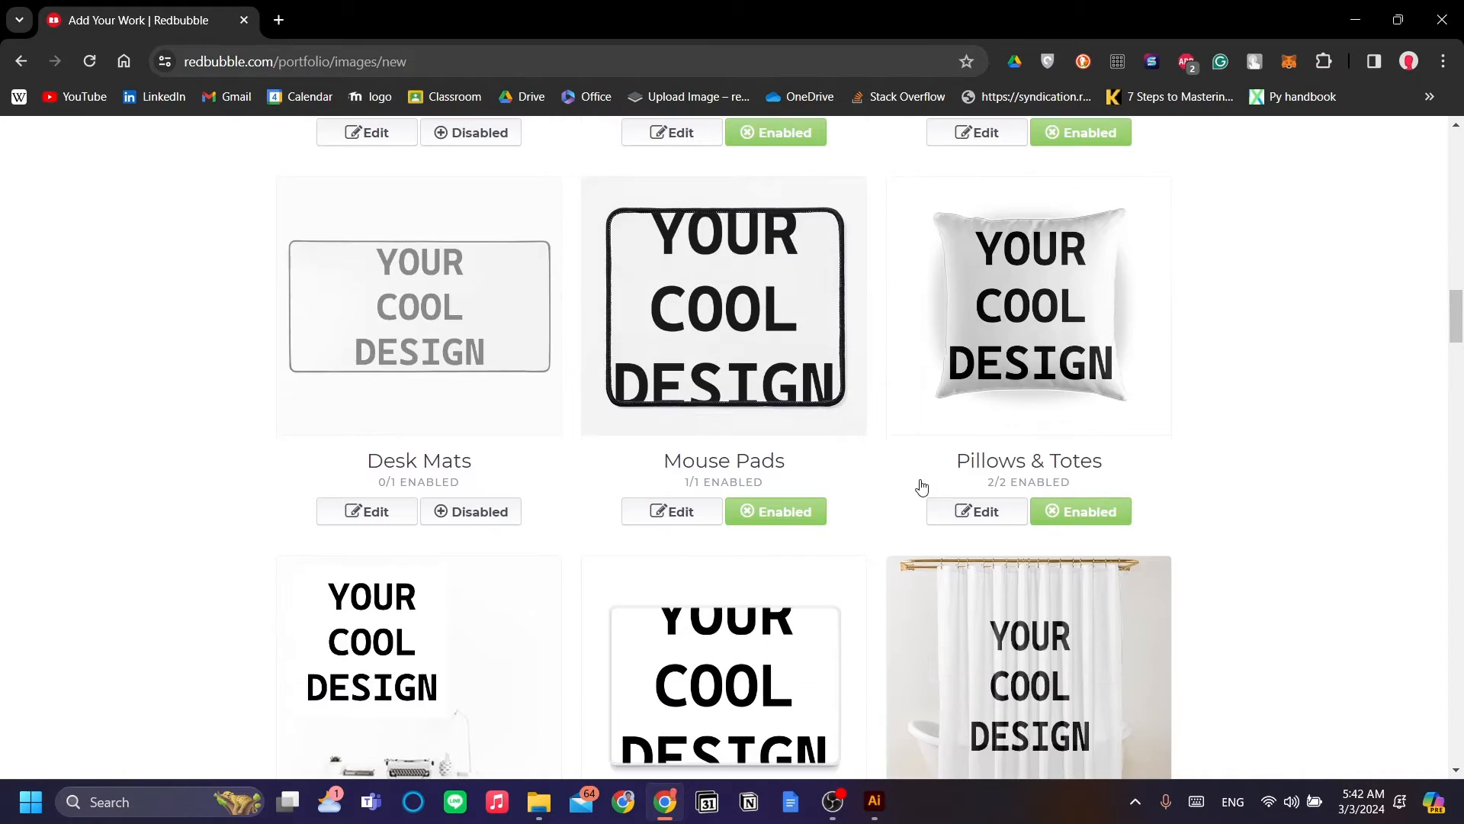
scroll(791, 424, down, 3)
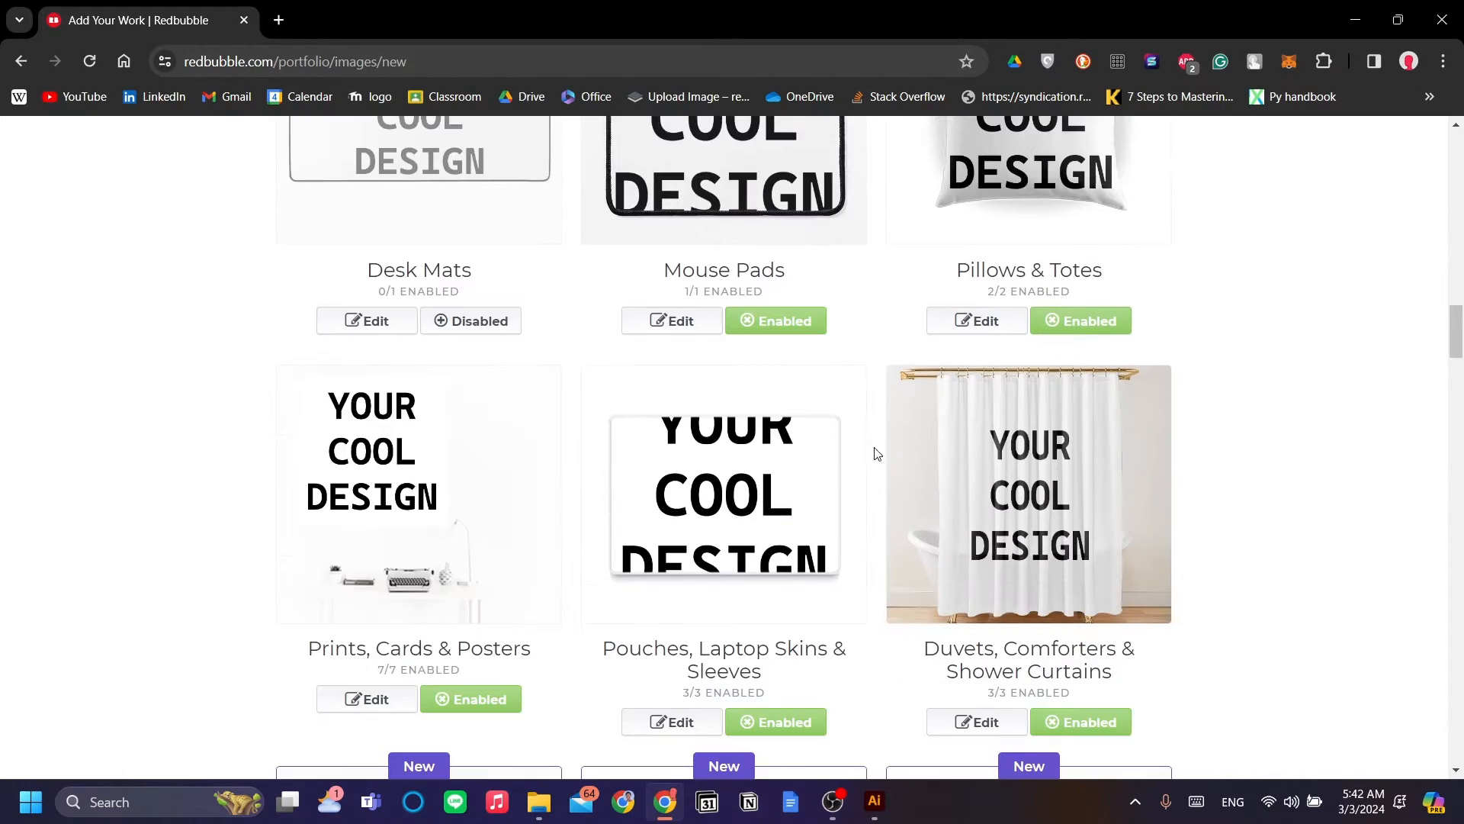
scroll(881, 490, up, 20)
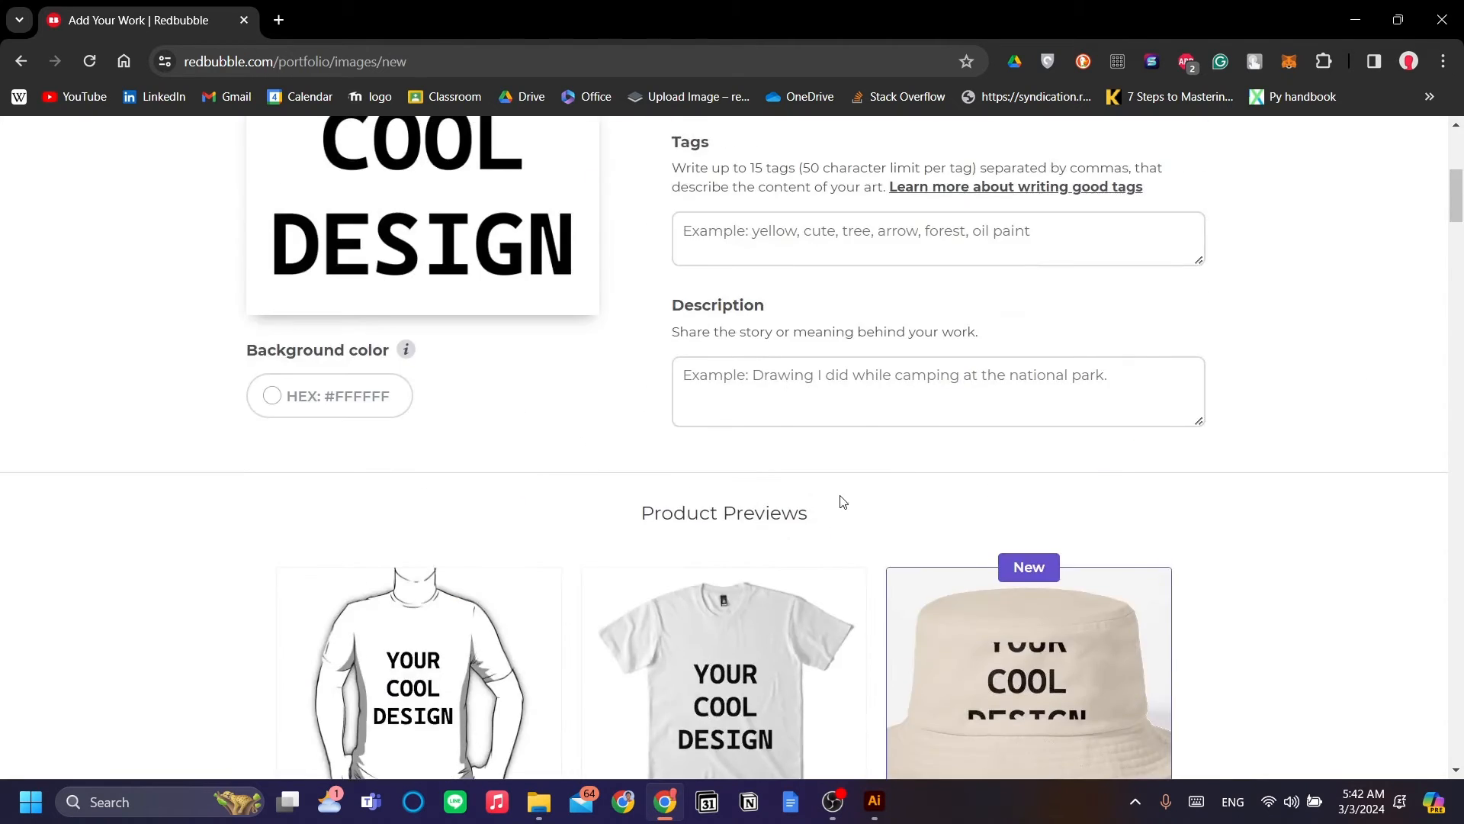
Step: Title the new work "Astronomy Design" in the English details
scroll(732, 465, down, 4)
click(781, 279)
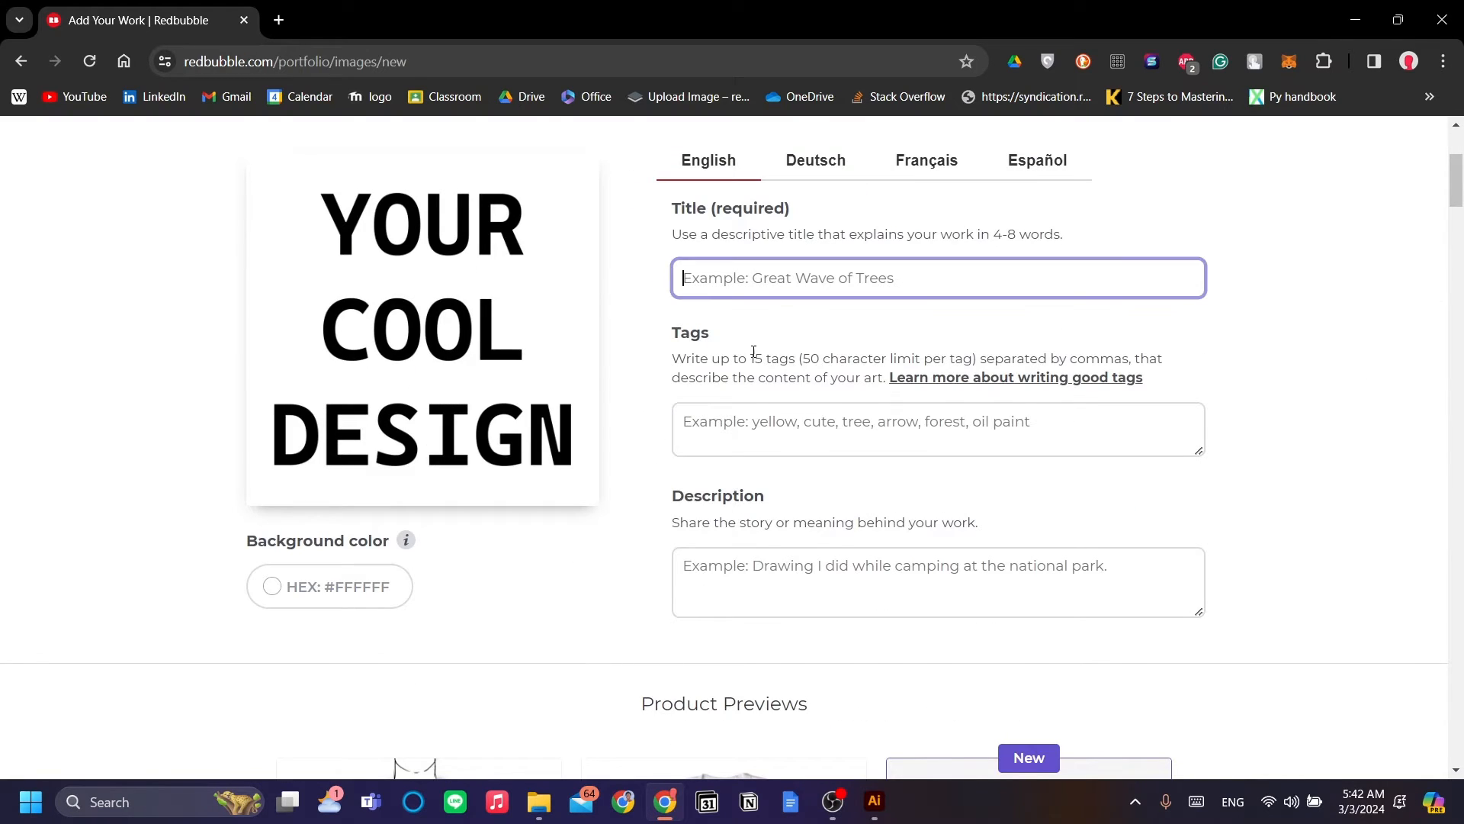
click(749, 348)
click(764, 289)
text(A)
key(BackSpace)
text(Astrono)
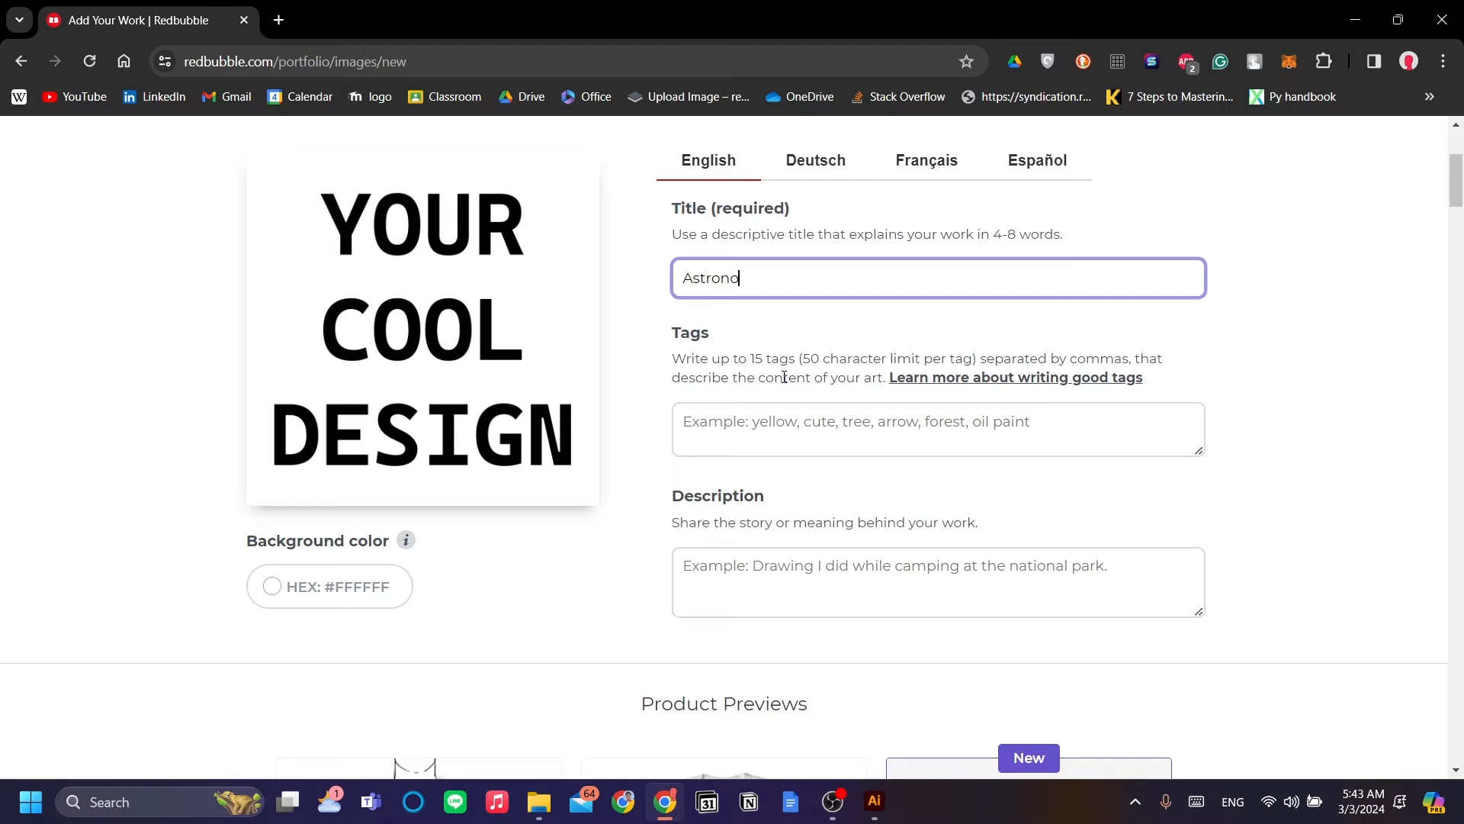
text(my Design)
Step: Enter the tags "Astronomy, Space, Planet, Earth, Sky, Deep Space, Science" for the new work
click(805, 443)
scroll(803, 445, up, 2)
scroll(802, 448, down, 2)
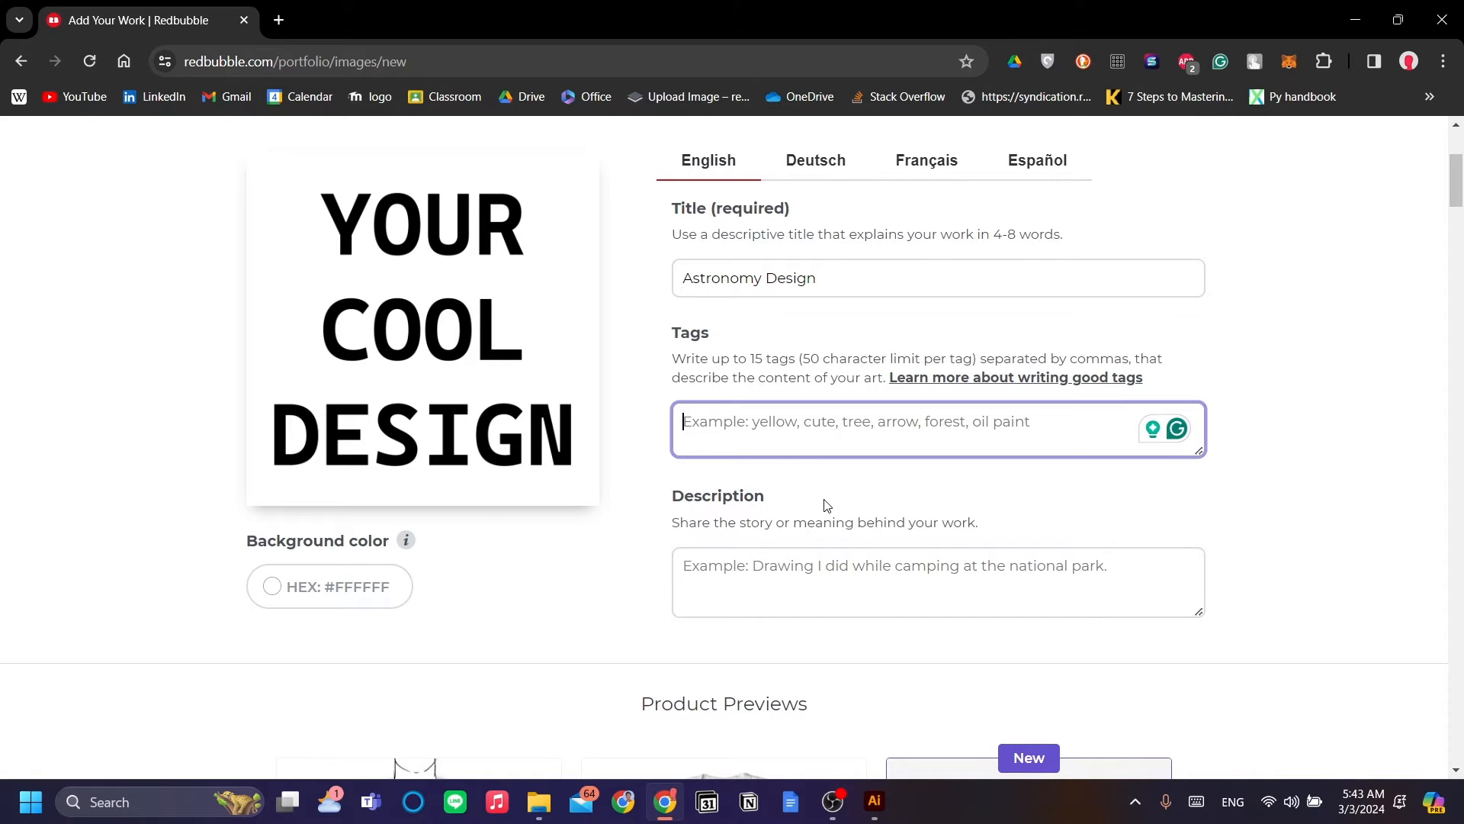
scroll(825, 499, up, 1)
scroll(851, 545, up, 2)
scroll(838, 543, down, 3)
text(Ast)
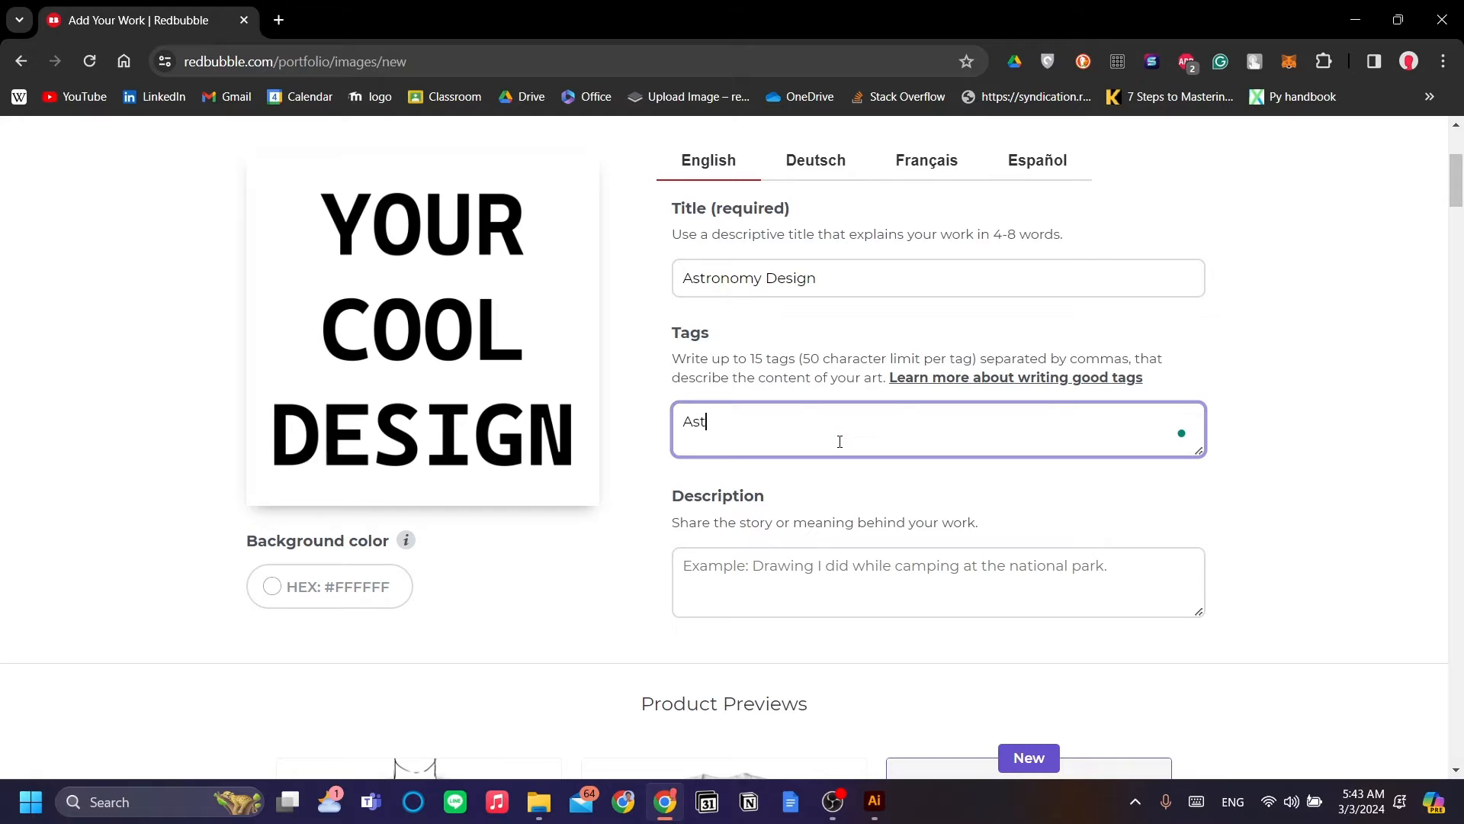
text(ronomy, Space, )
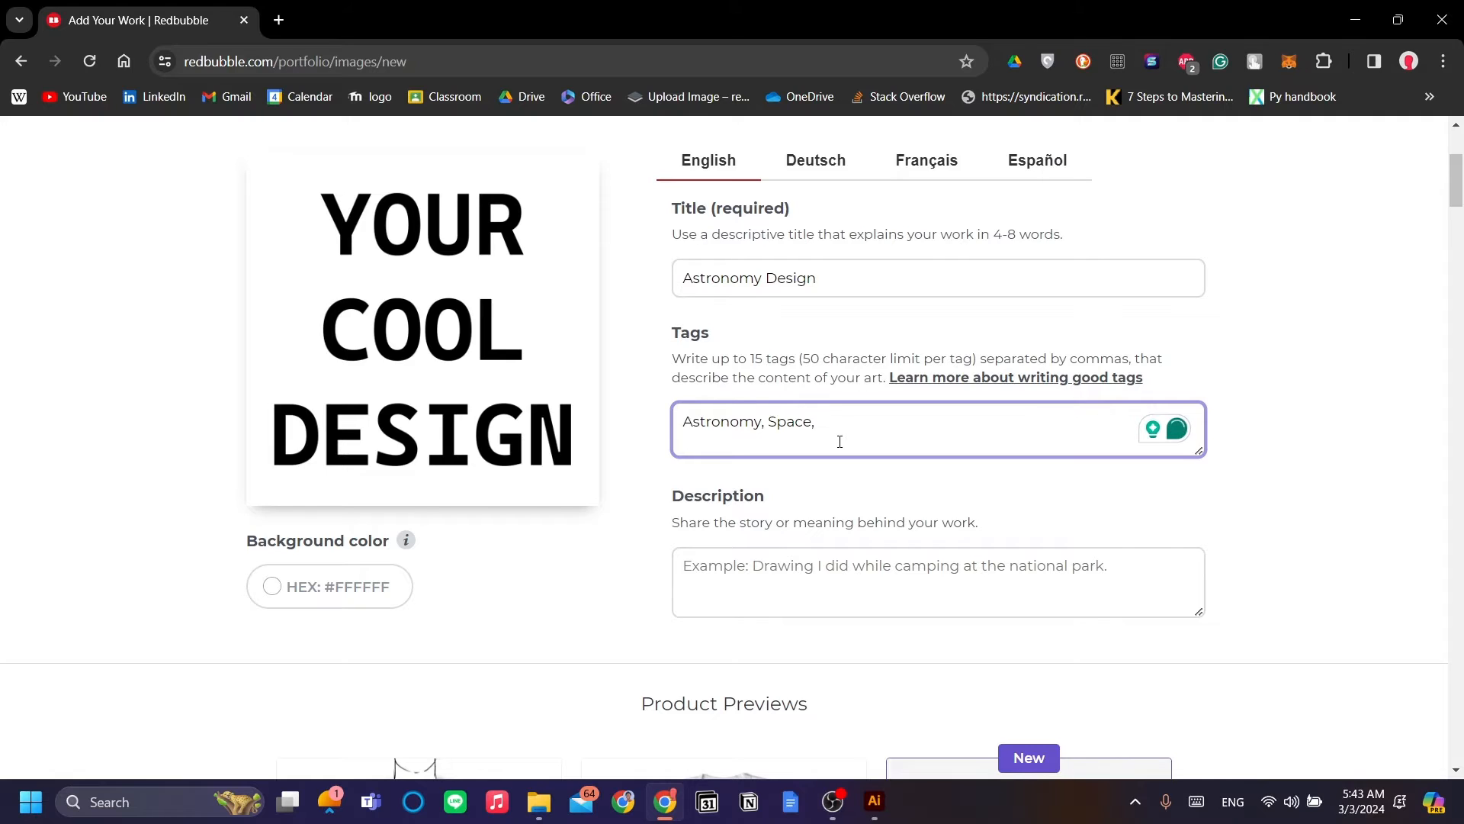
text(Planet, Eat)
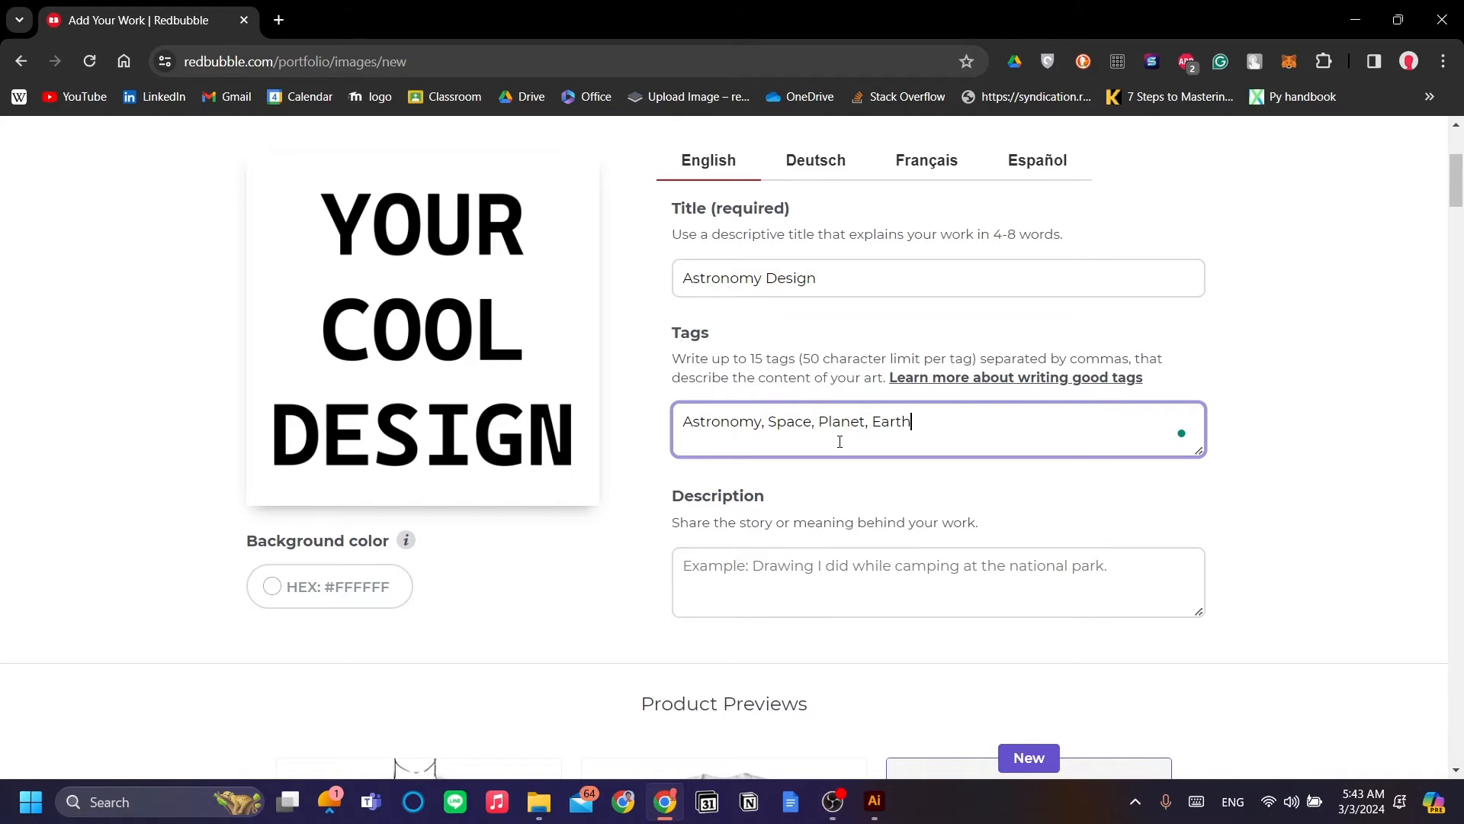
text(th, Sky, Deep Space, Science)
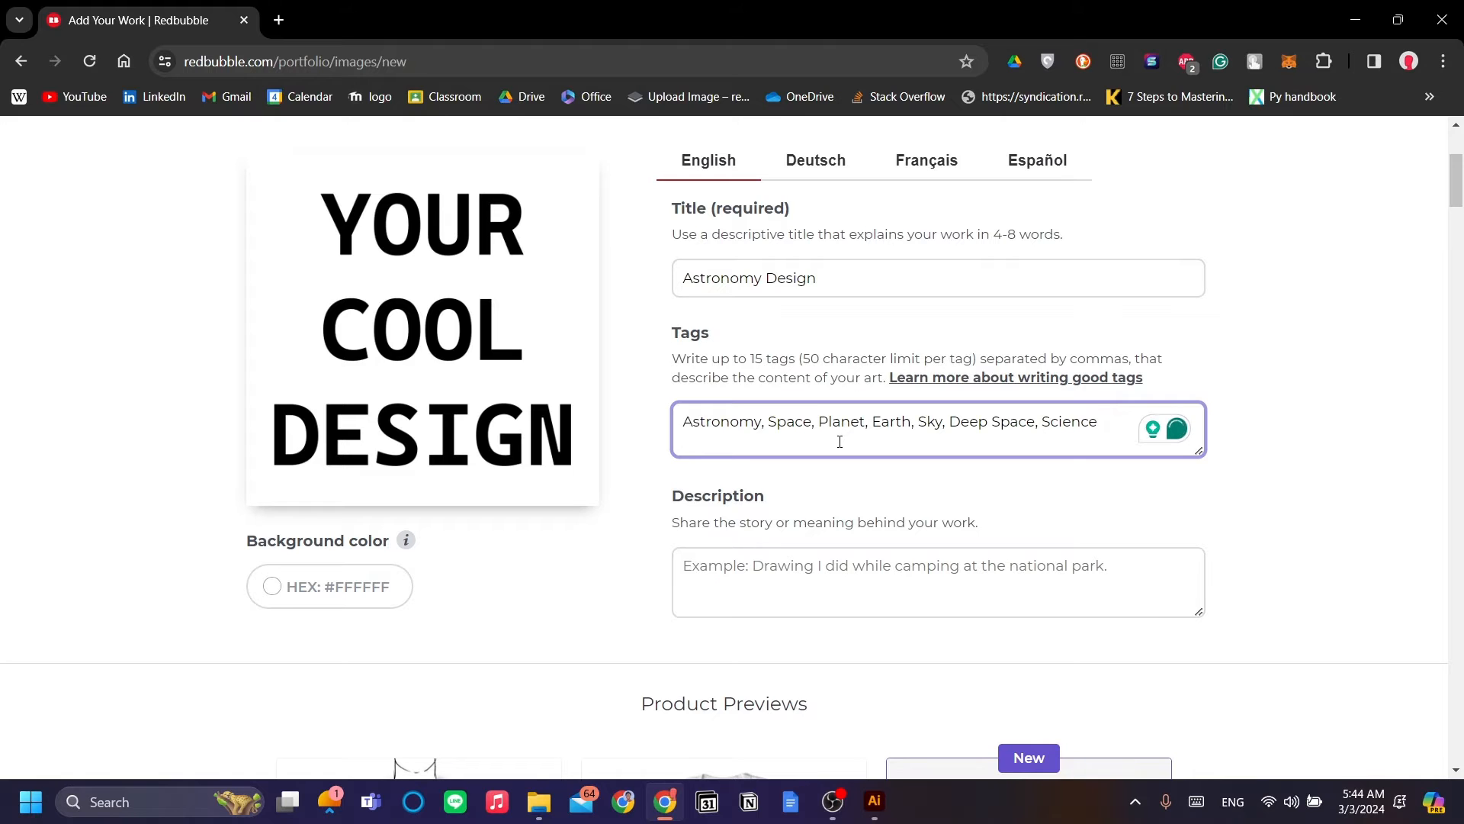
Step: Review the new work's title and tags and the description field of the form
scroll(842, 556, up, 3)
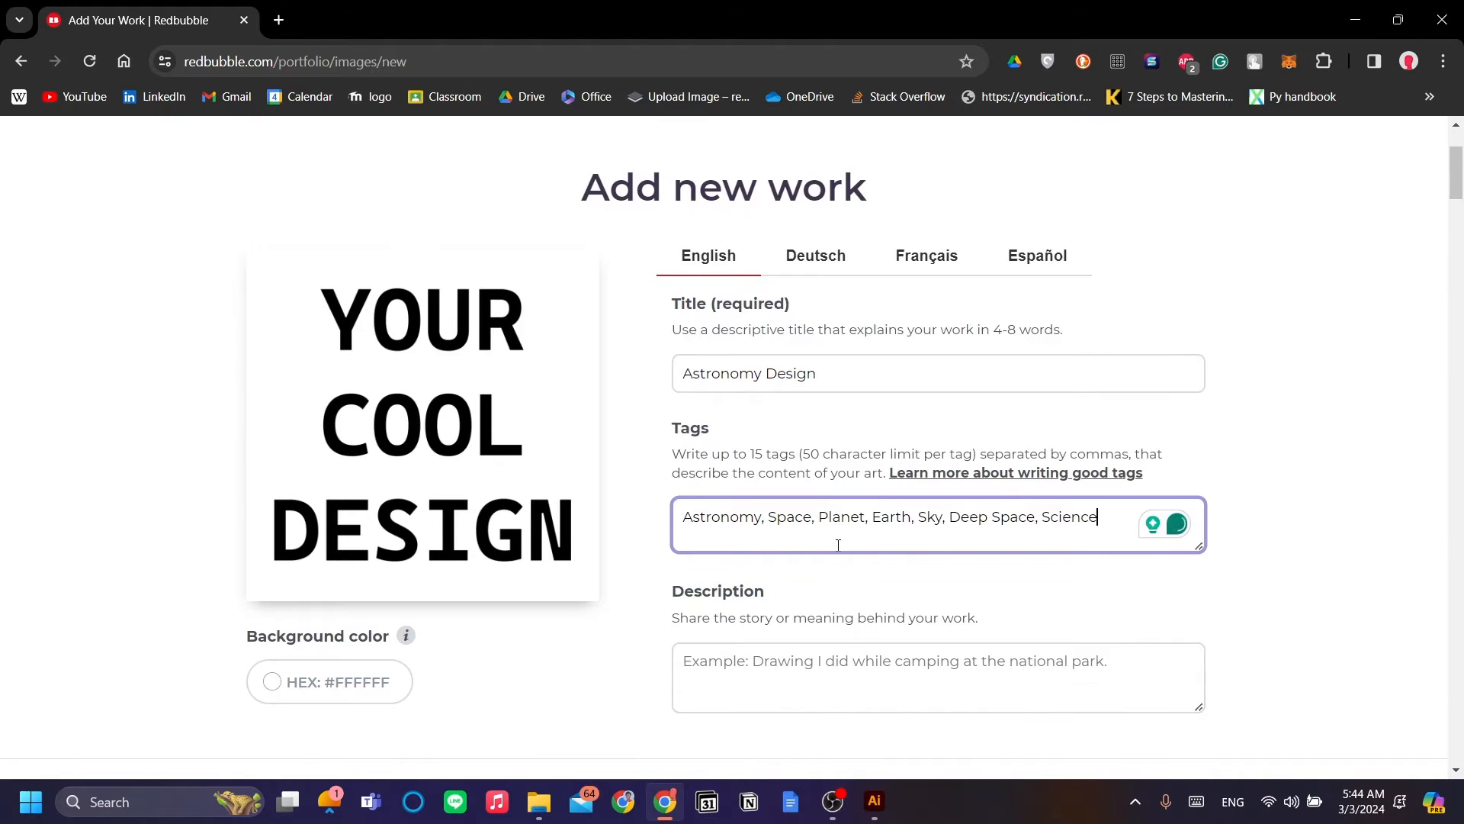
scroll(854, 344, down, 1)
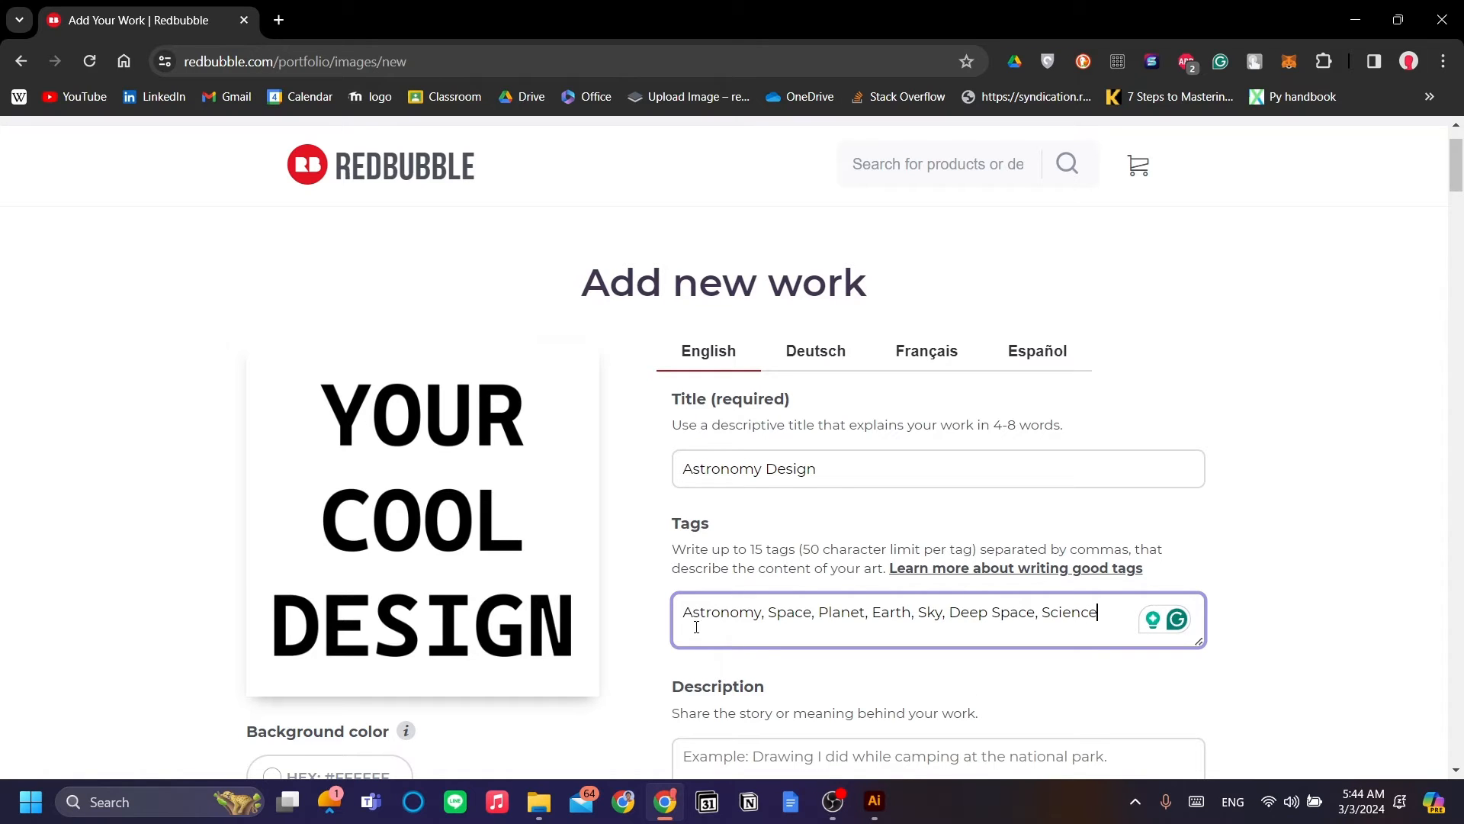
drag(696, 627, 1098, 613)
click(1077, 621)
scroll(1297, 404, down, 2)
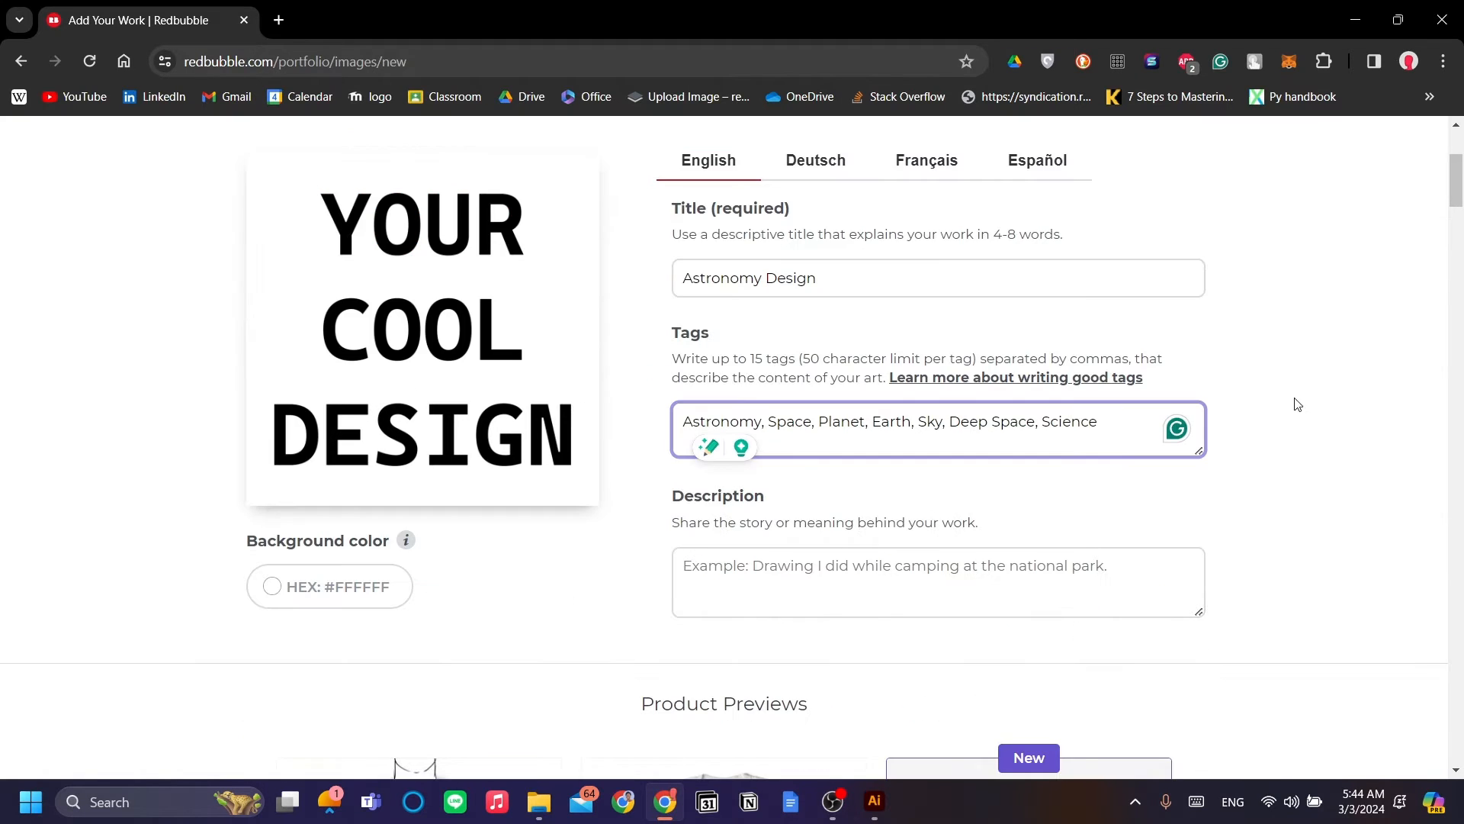
click(1330, 413)
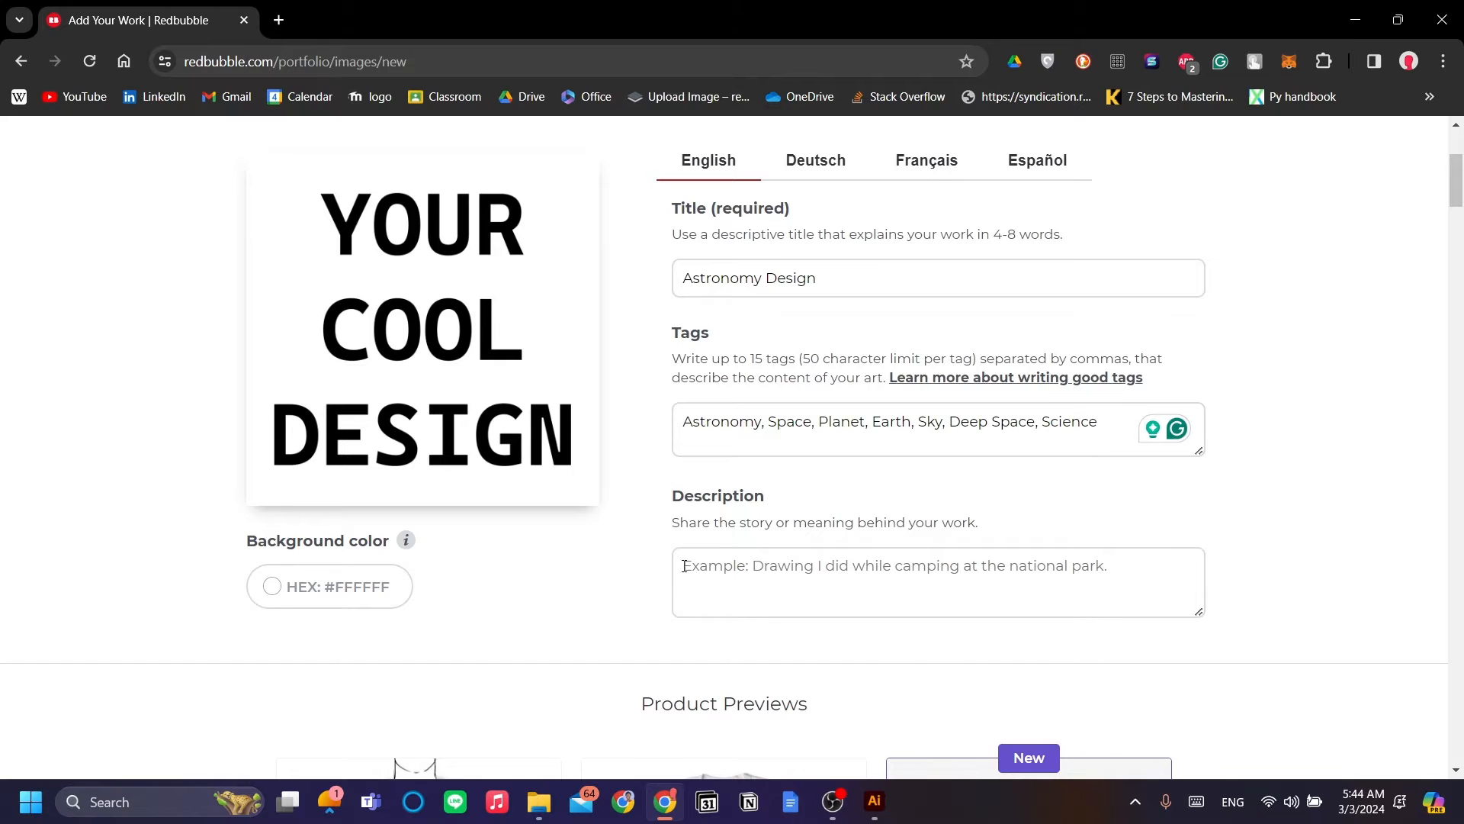
scroll(684, 565, up, 1)
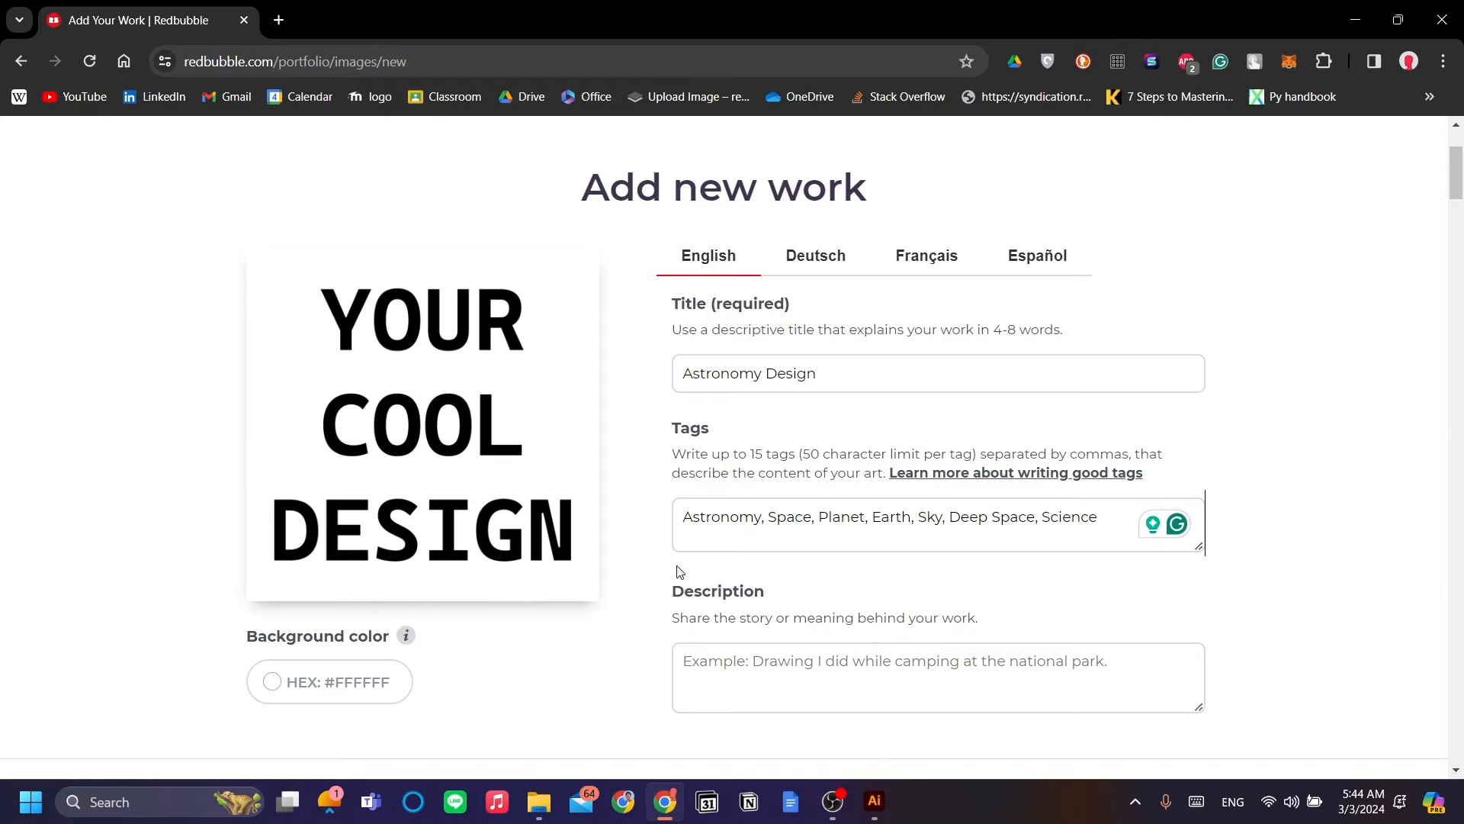
scroll(610, 573, down, 3)
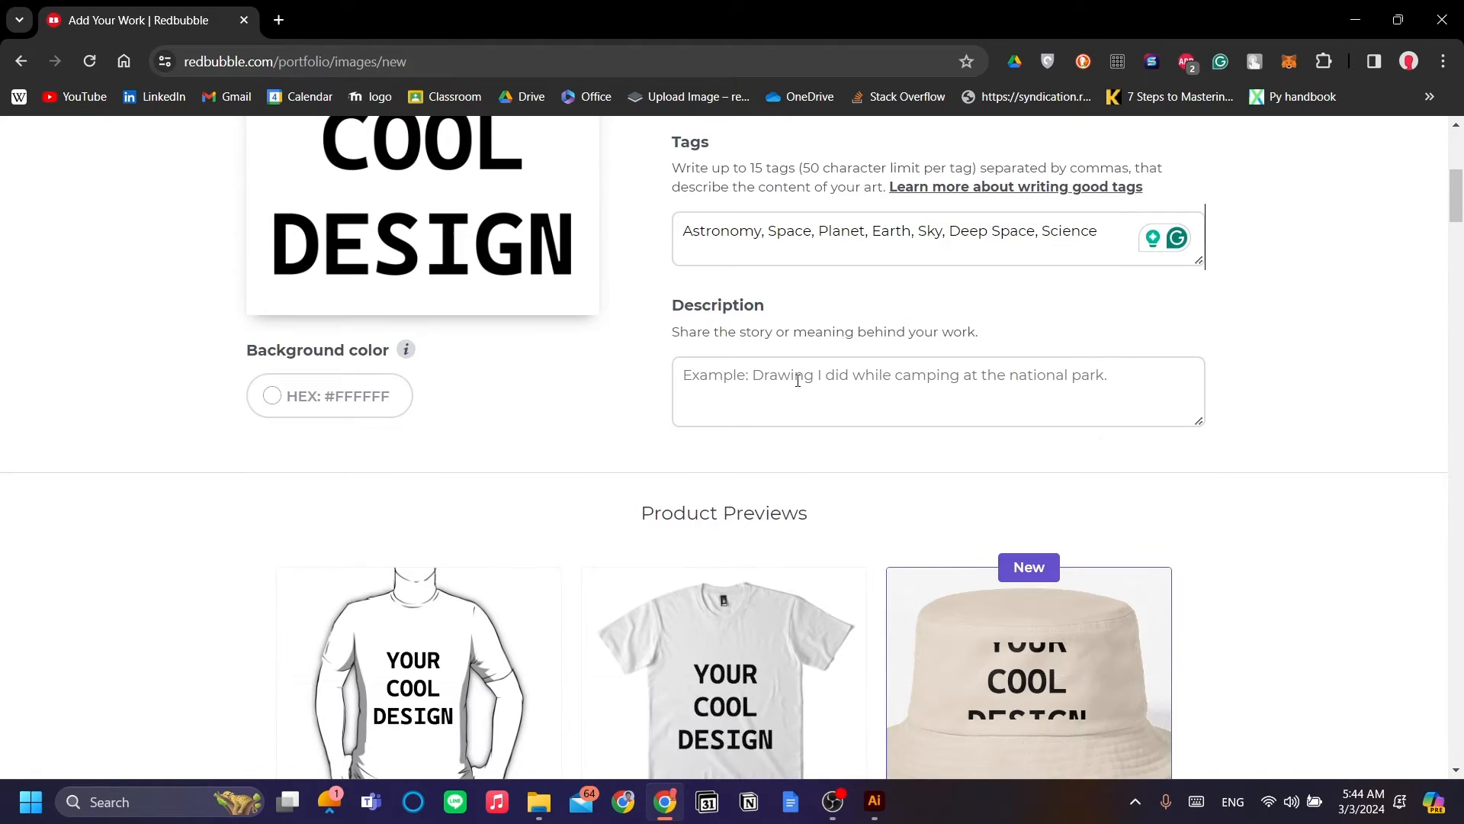
Step: Enter "a cool astronomy print" as the description of the new work
click(808, 383)
scroll(806, 388, up, 3)
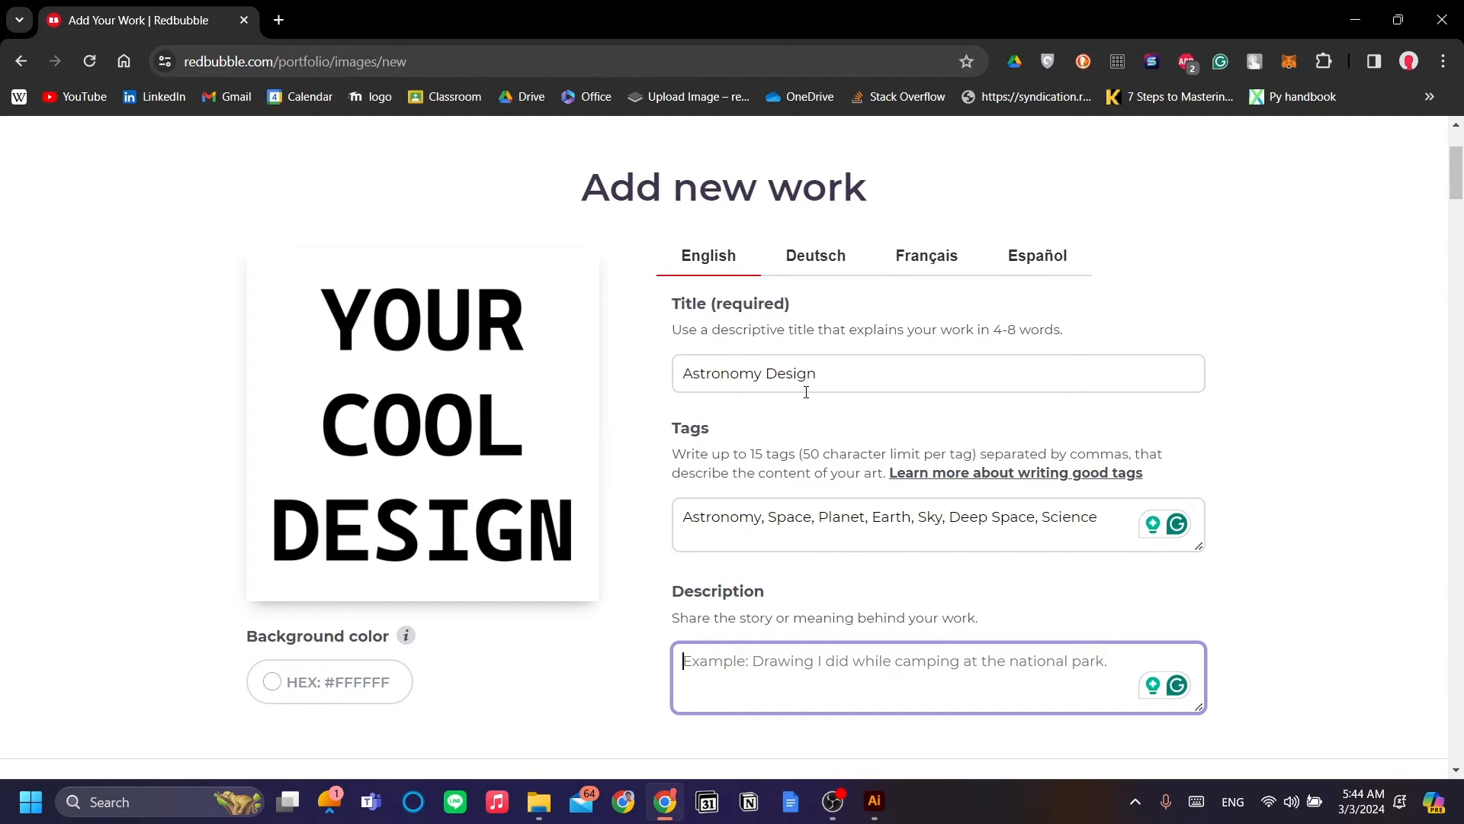
text(a cool astron)
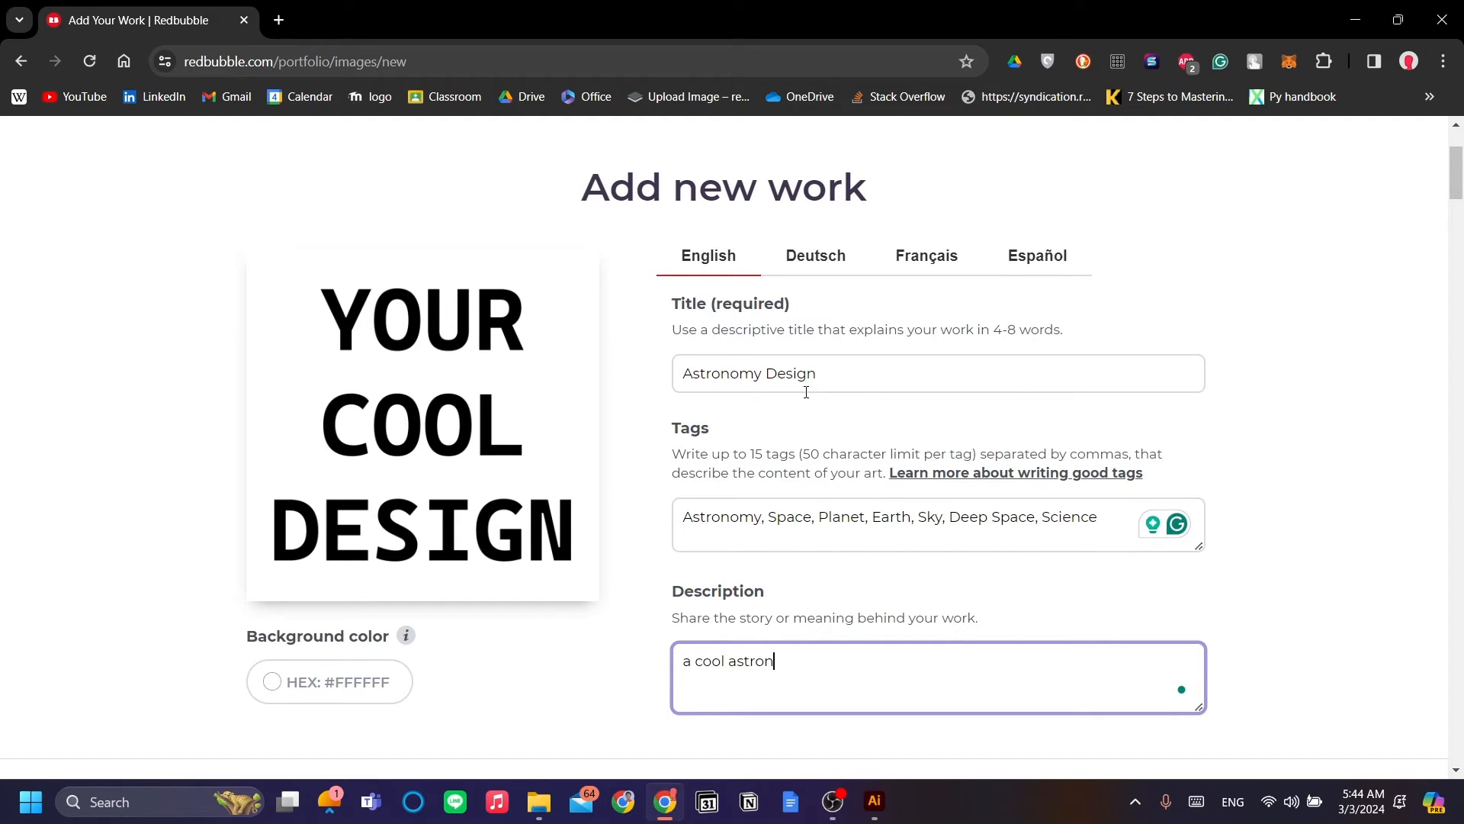
text(omy print)
Step: Examine the product previews from clothing to masks and aprons for how the design is placed and which products are enabled
scroll(621, 412, down, 6)
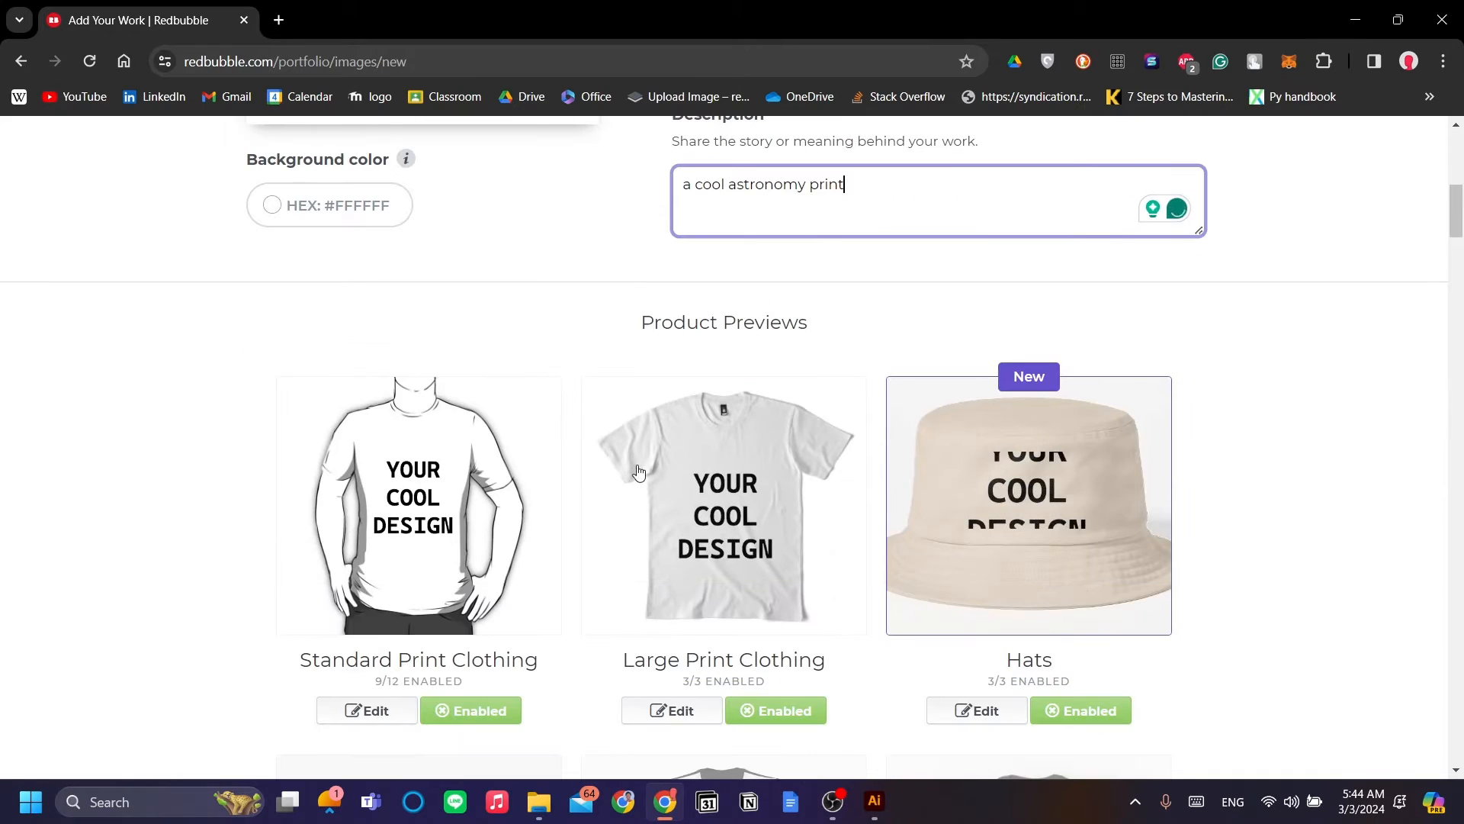
scroll(649, 470, down, 1)
scroll(778, 530, down, 1)
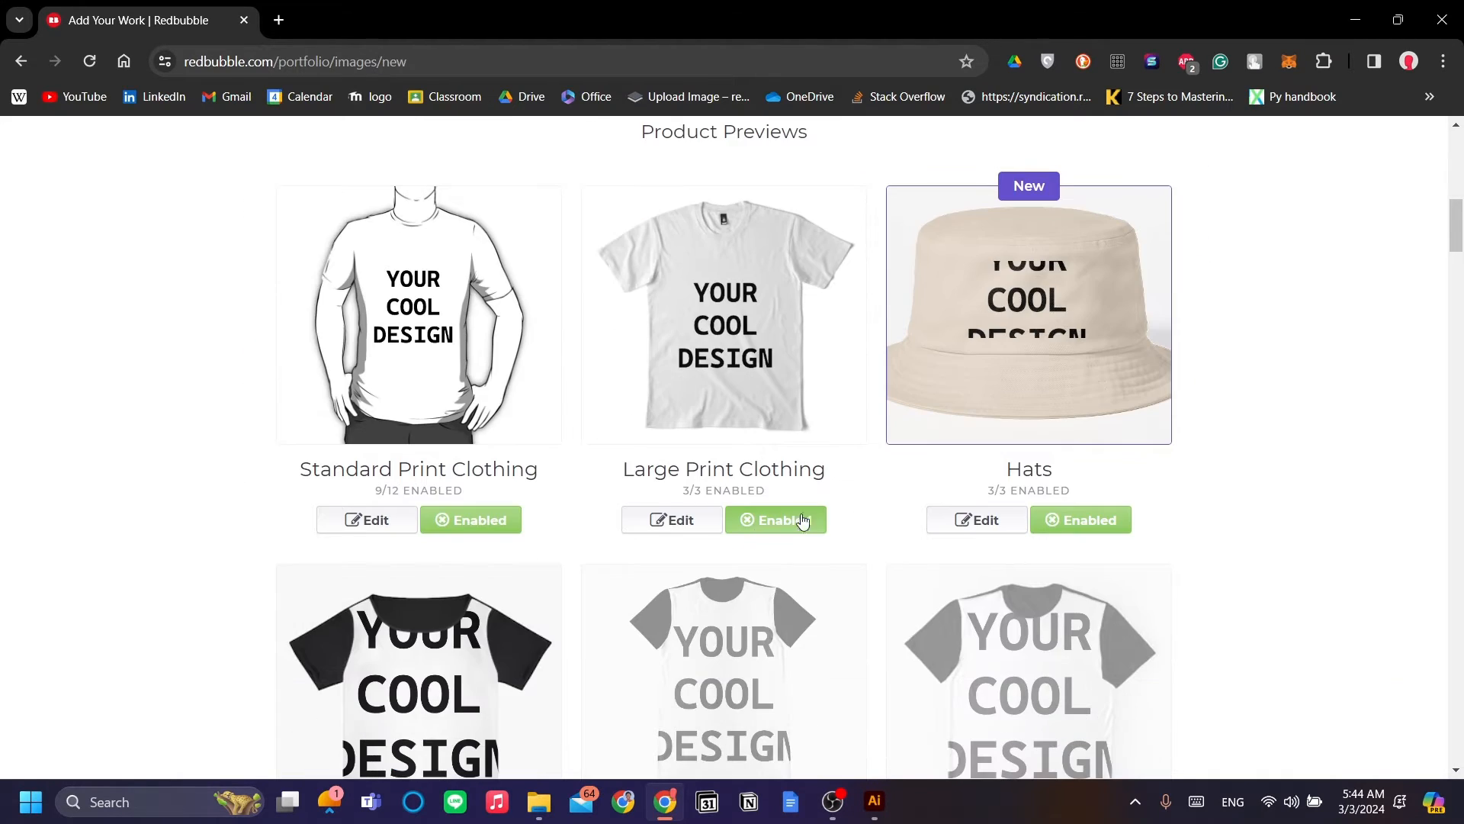
scroll(839, 450, up, 4)
scroll(827, 441, down, 3)
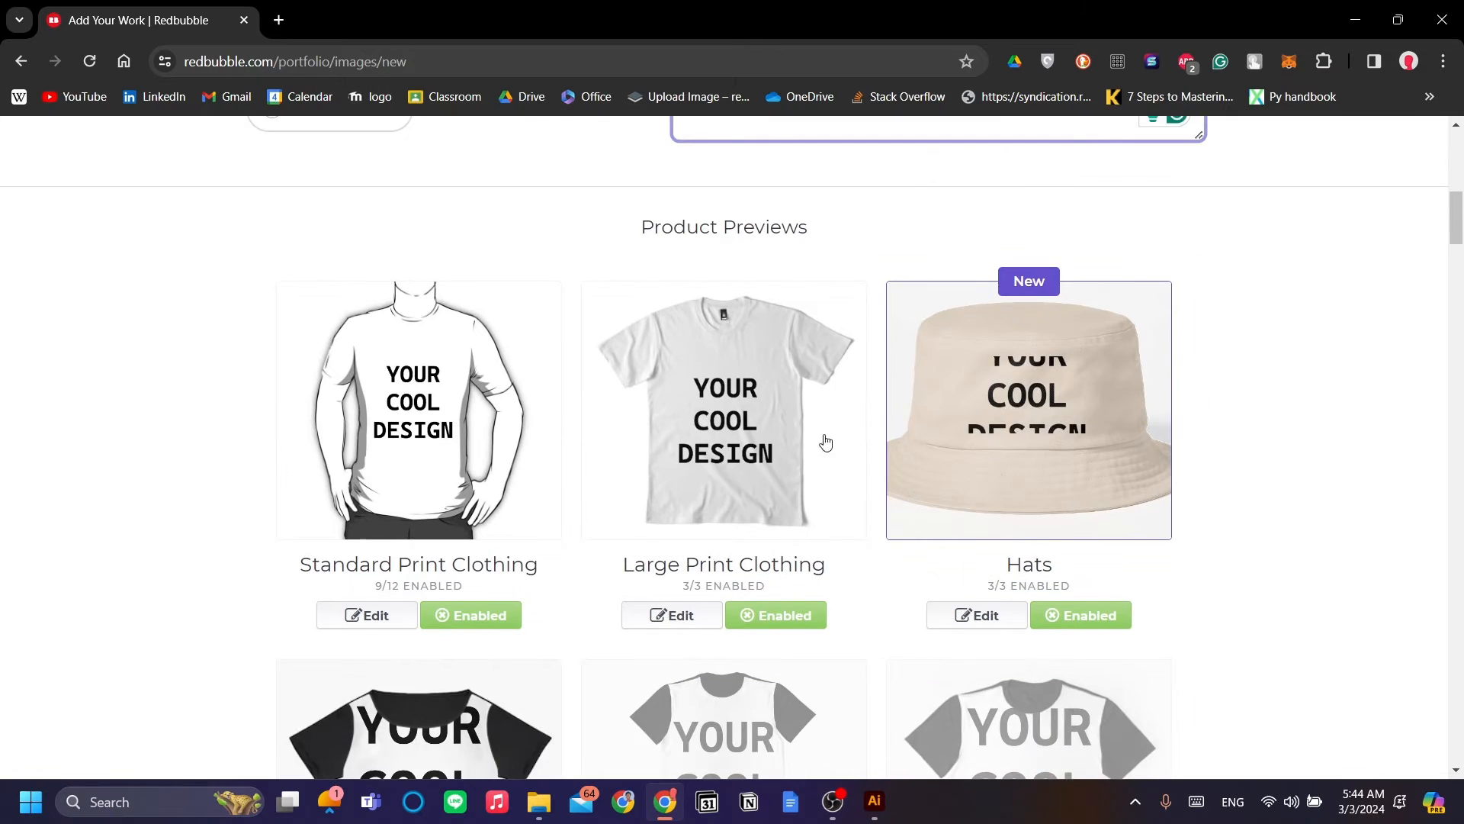
scroll(679, 382, down, 18)
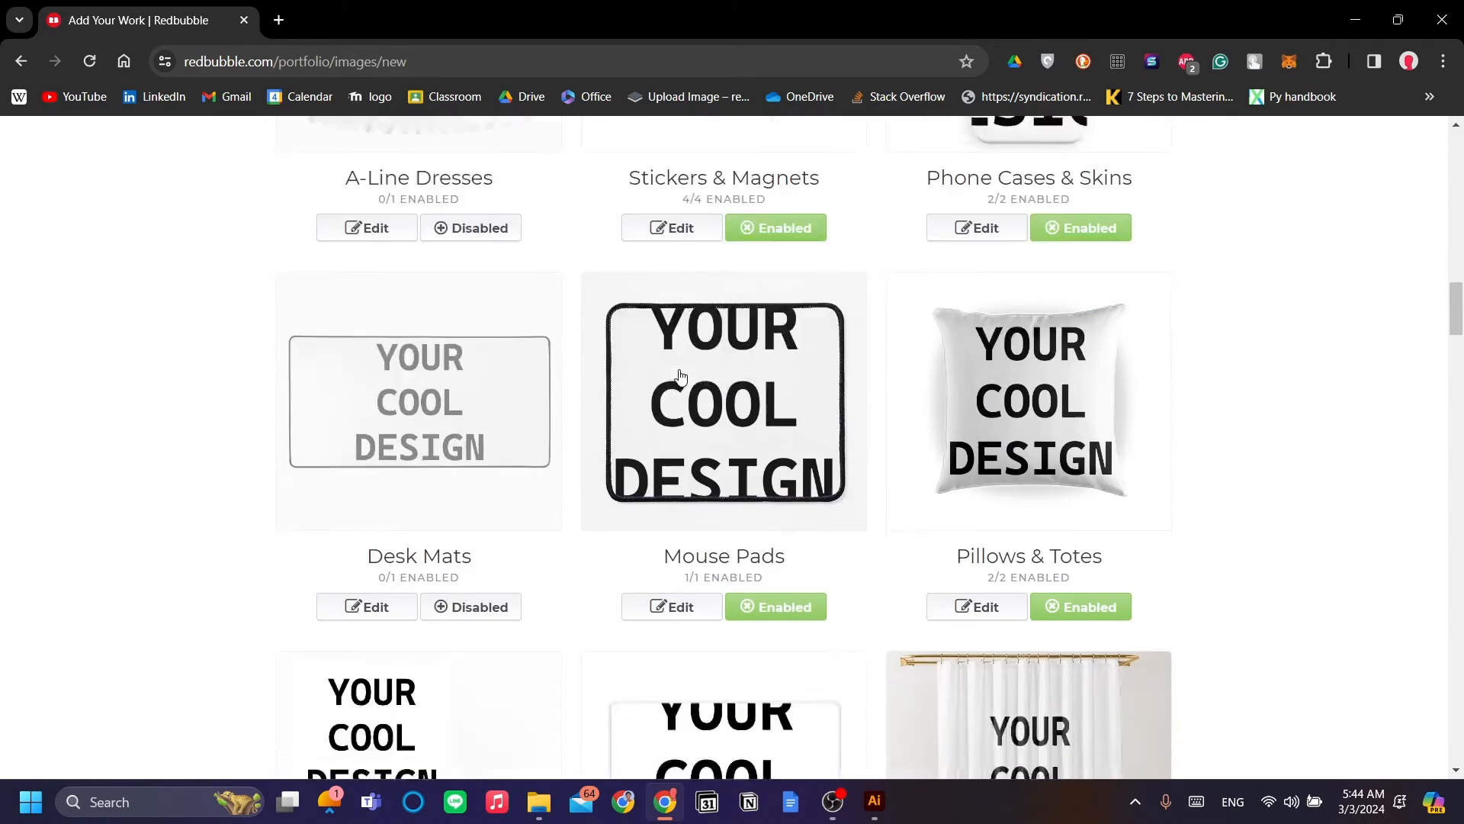
scroll(681, 377, down, 10)
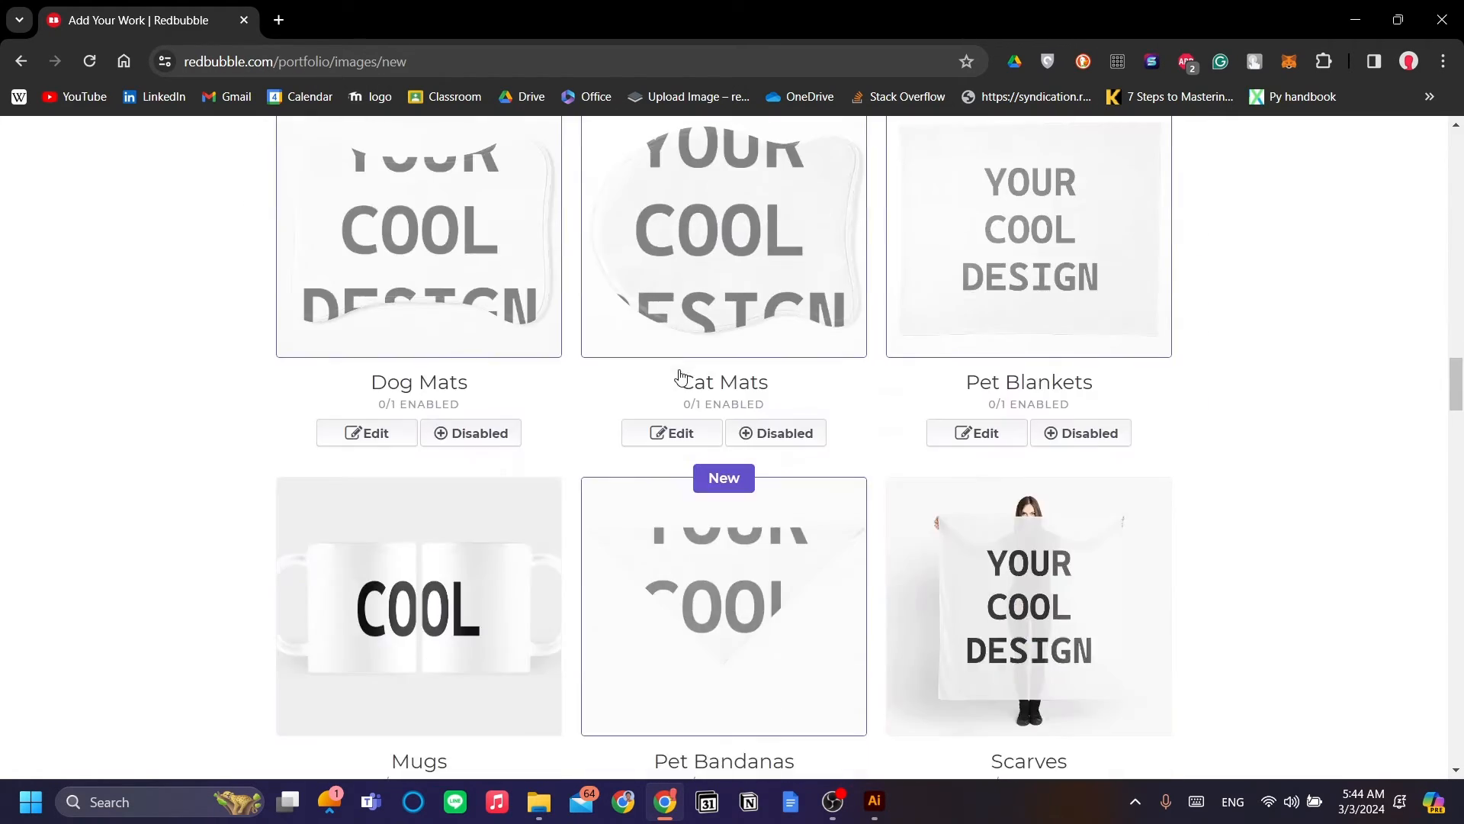
scroll(680, 376, down, 14)
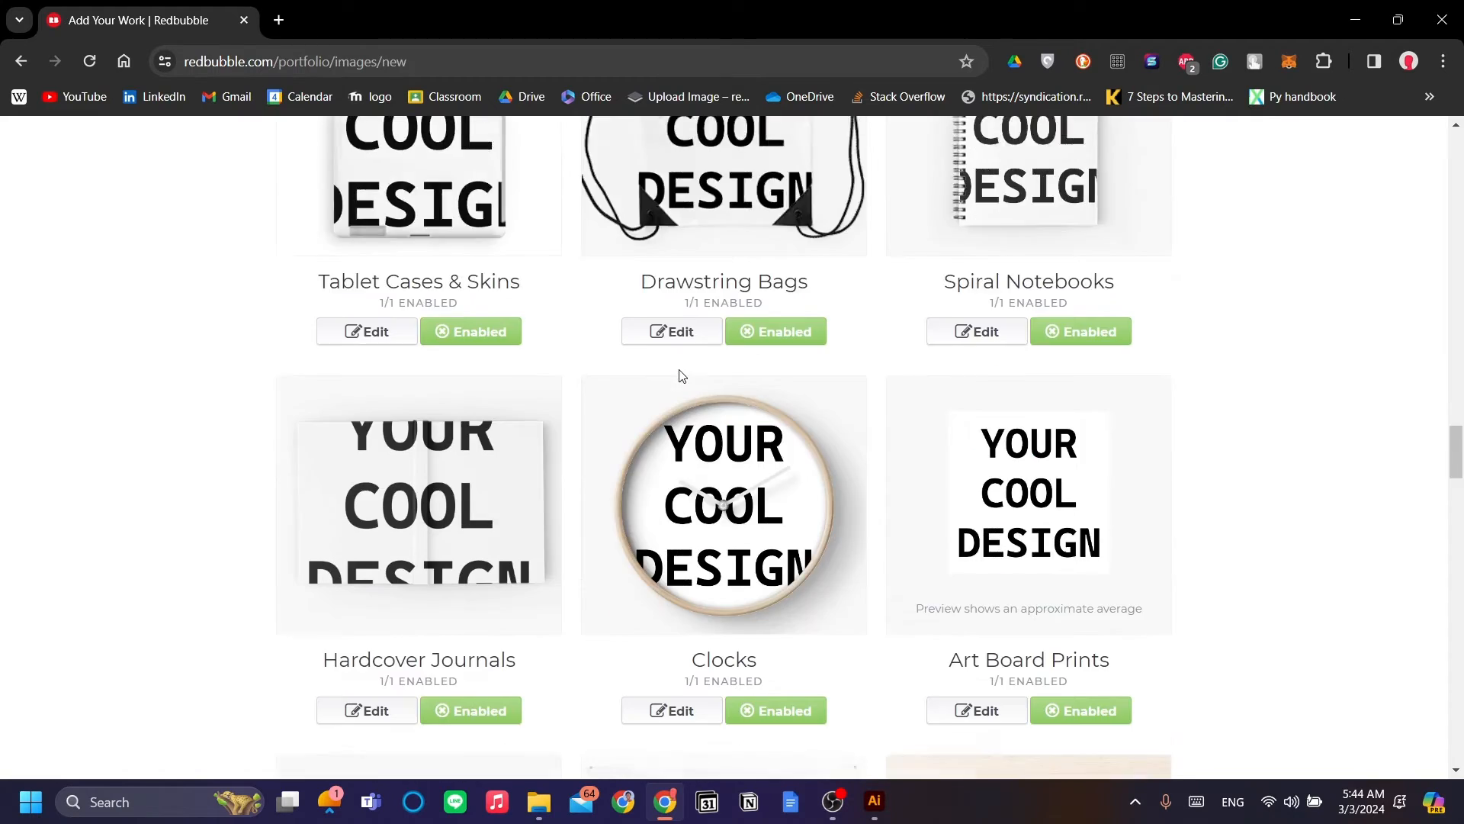
scroll(681, 376, down, 9)
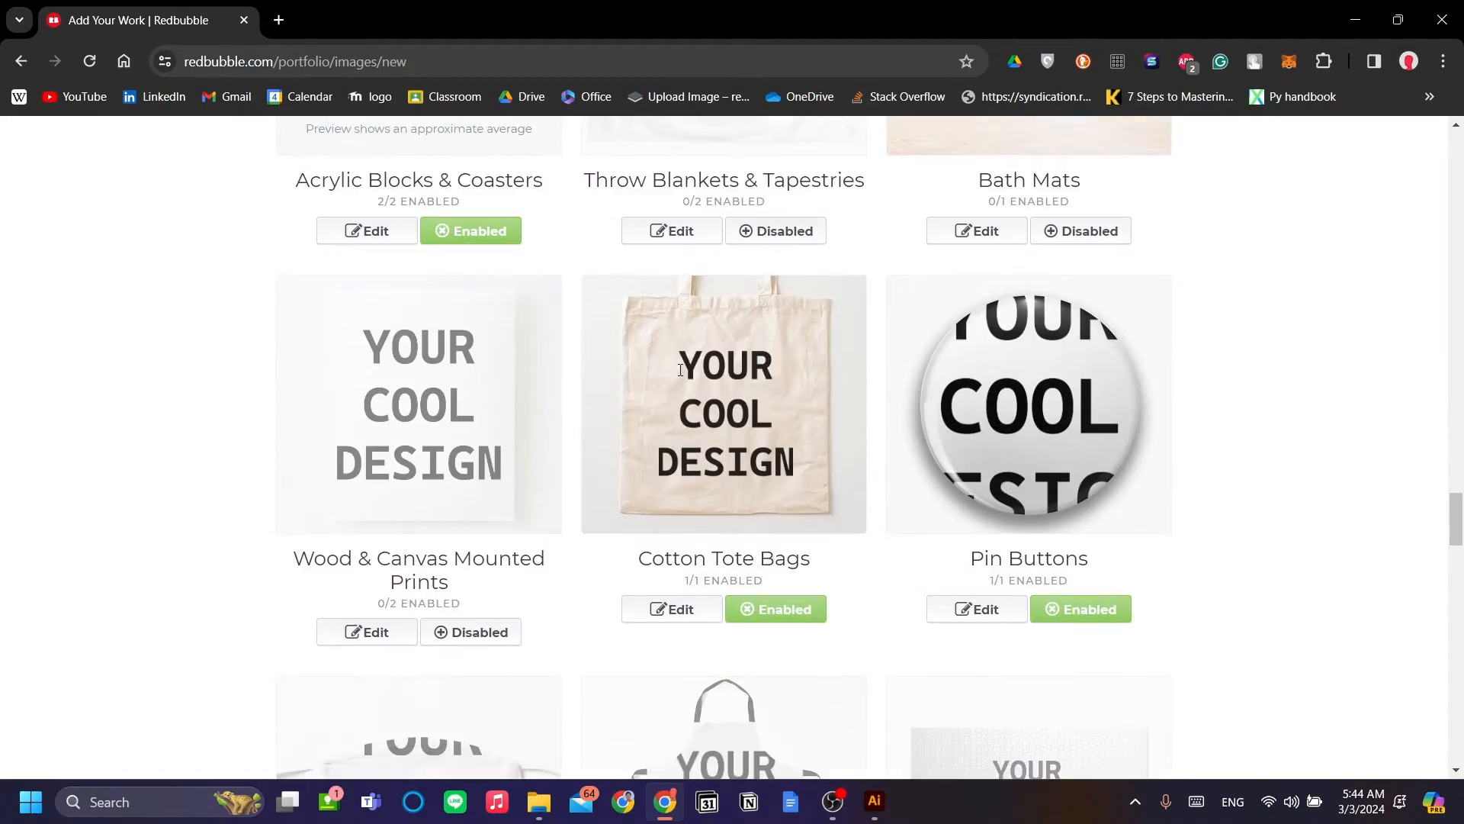
scroll(681, 376, down, 5)
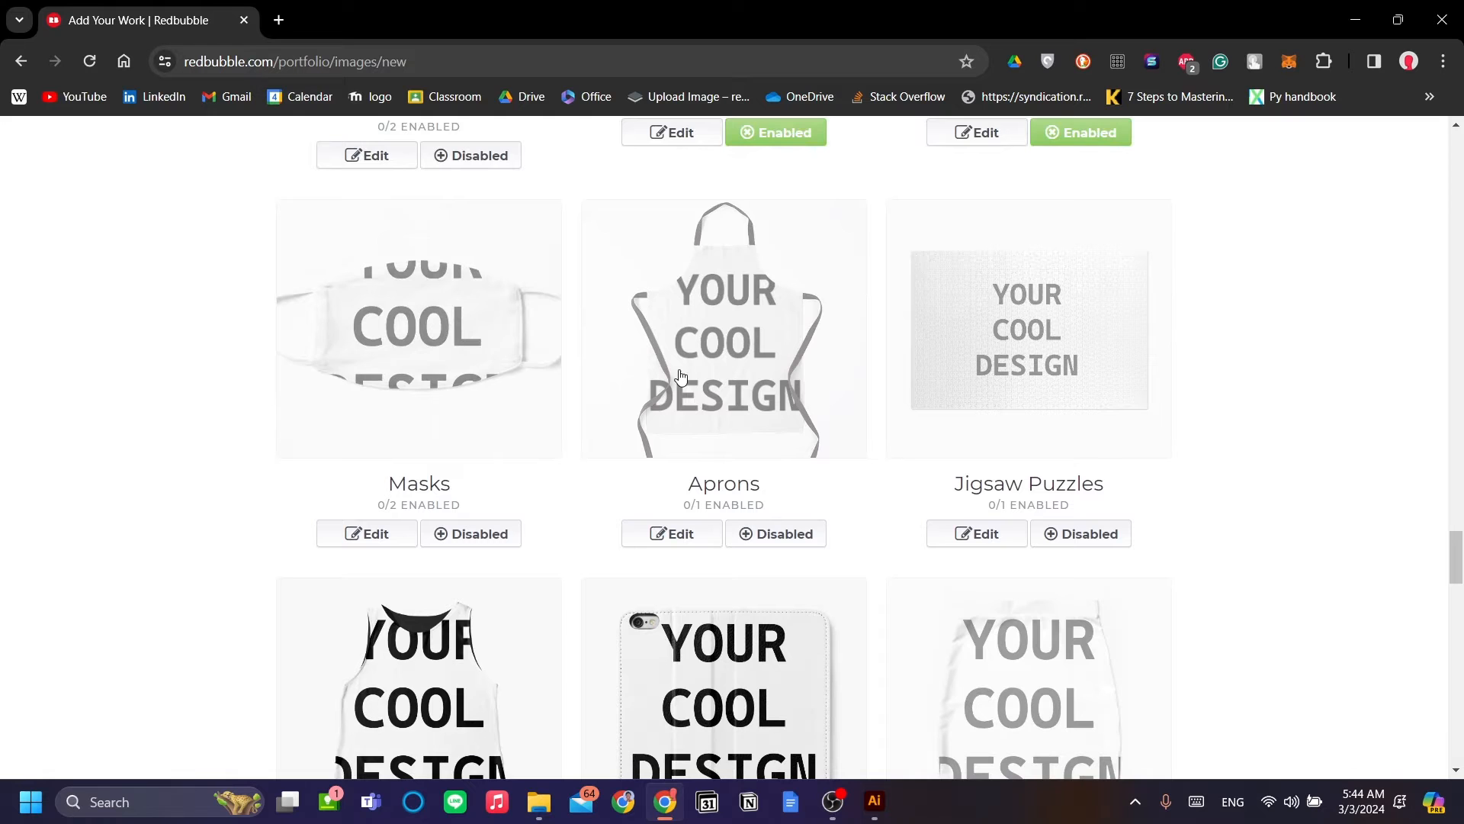
scroll(681, 376, down, 5)
scroll(854, 473, up, 20)
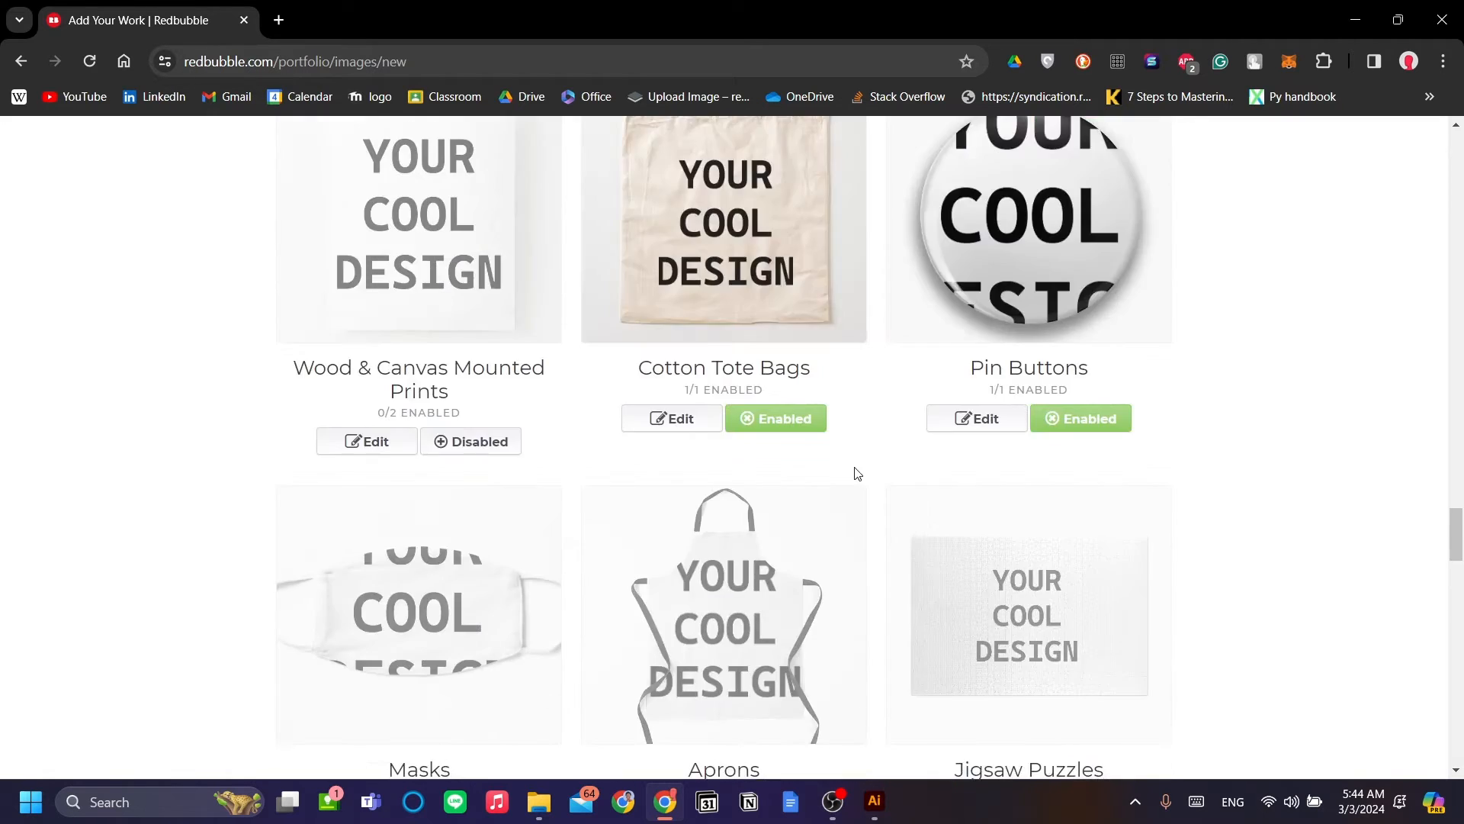
scroll(778, 482, up, 20)
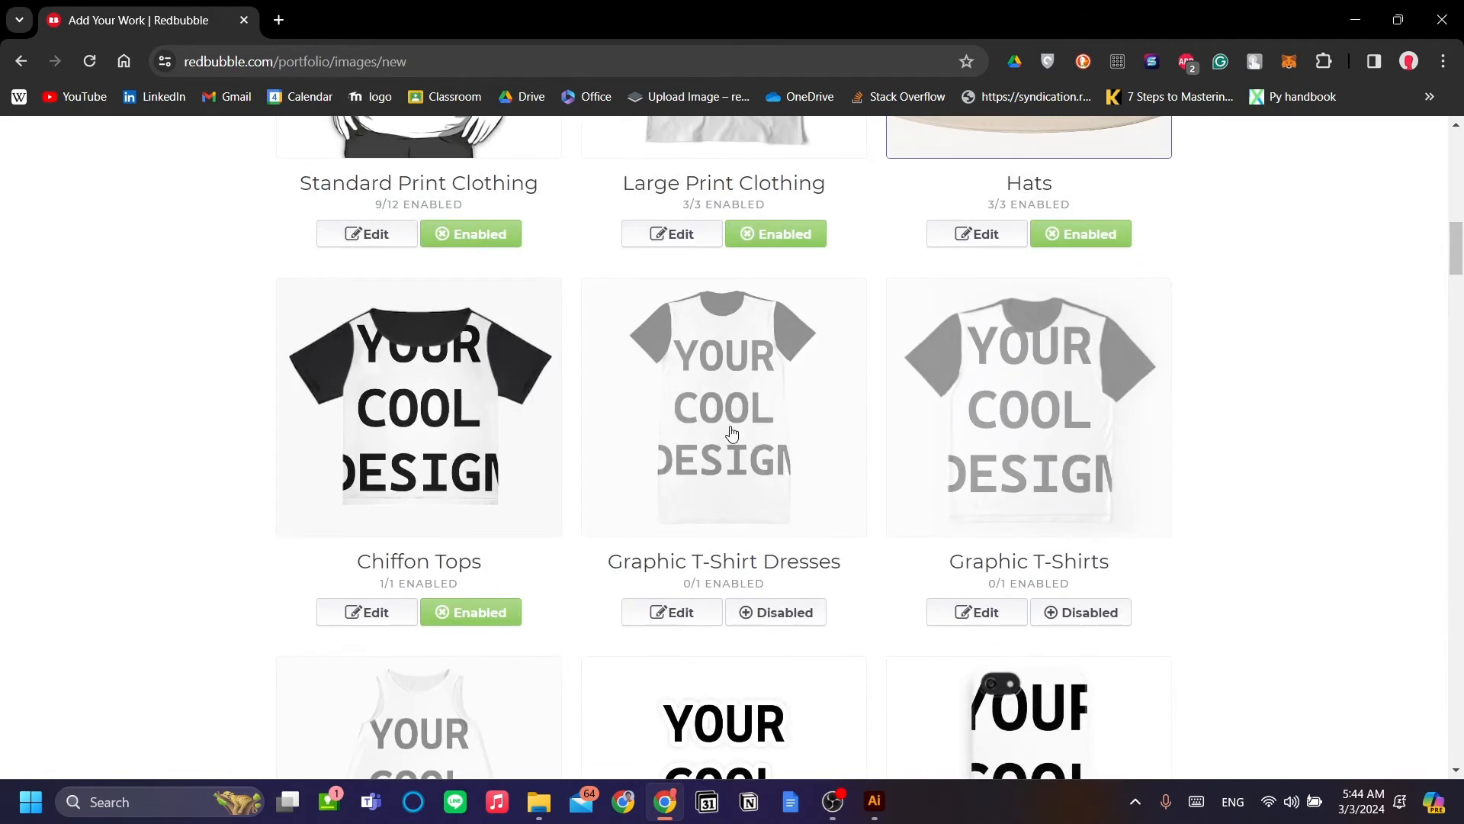
scroll(750, 450, down, 1)
scroll(648, 355, up, 1)
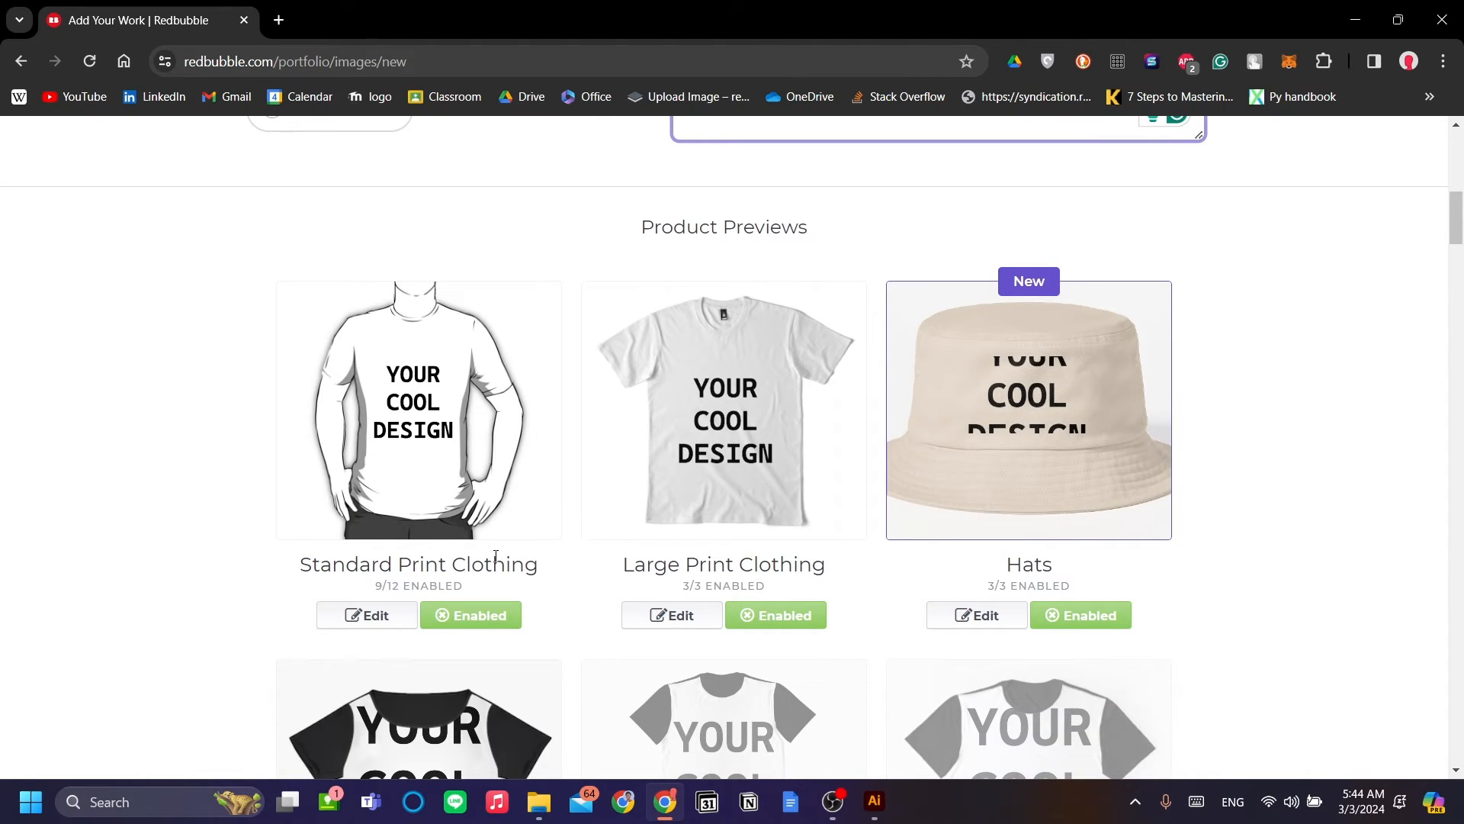
Step: Open the Standard Print Clothing settings, shrink the design to 13% and move it to the upper chest corner of the print area
click(356, 616)
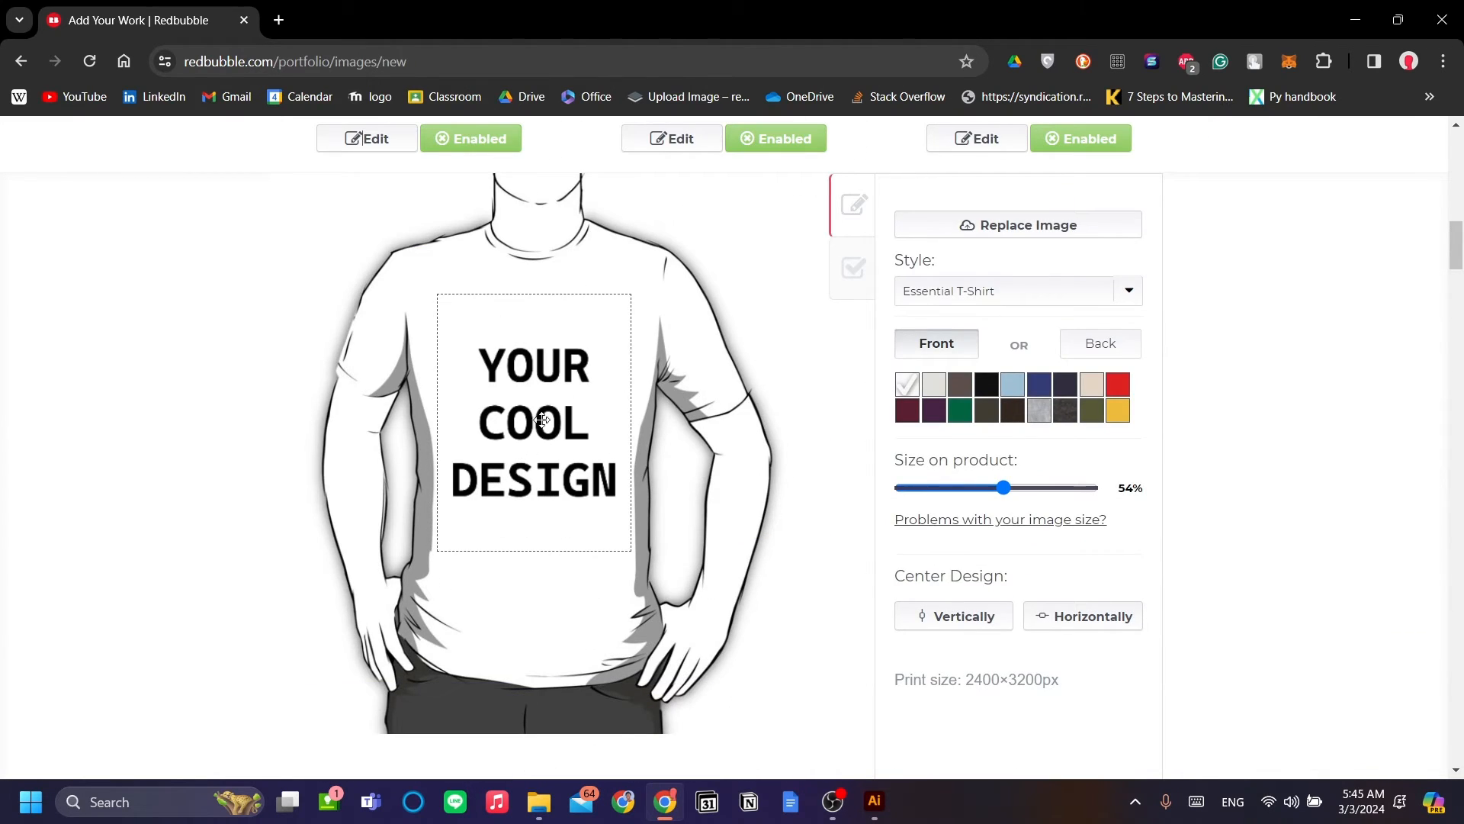
drag(542, 482, 549, 469)
drag(1003, 488, 927, 492)
drag(543, 437, 601, 330)
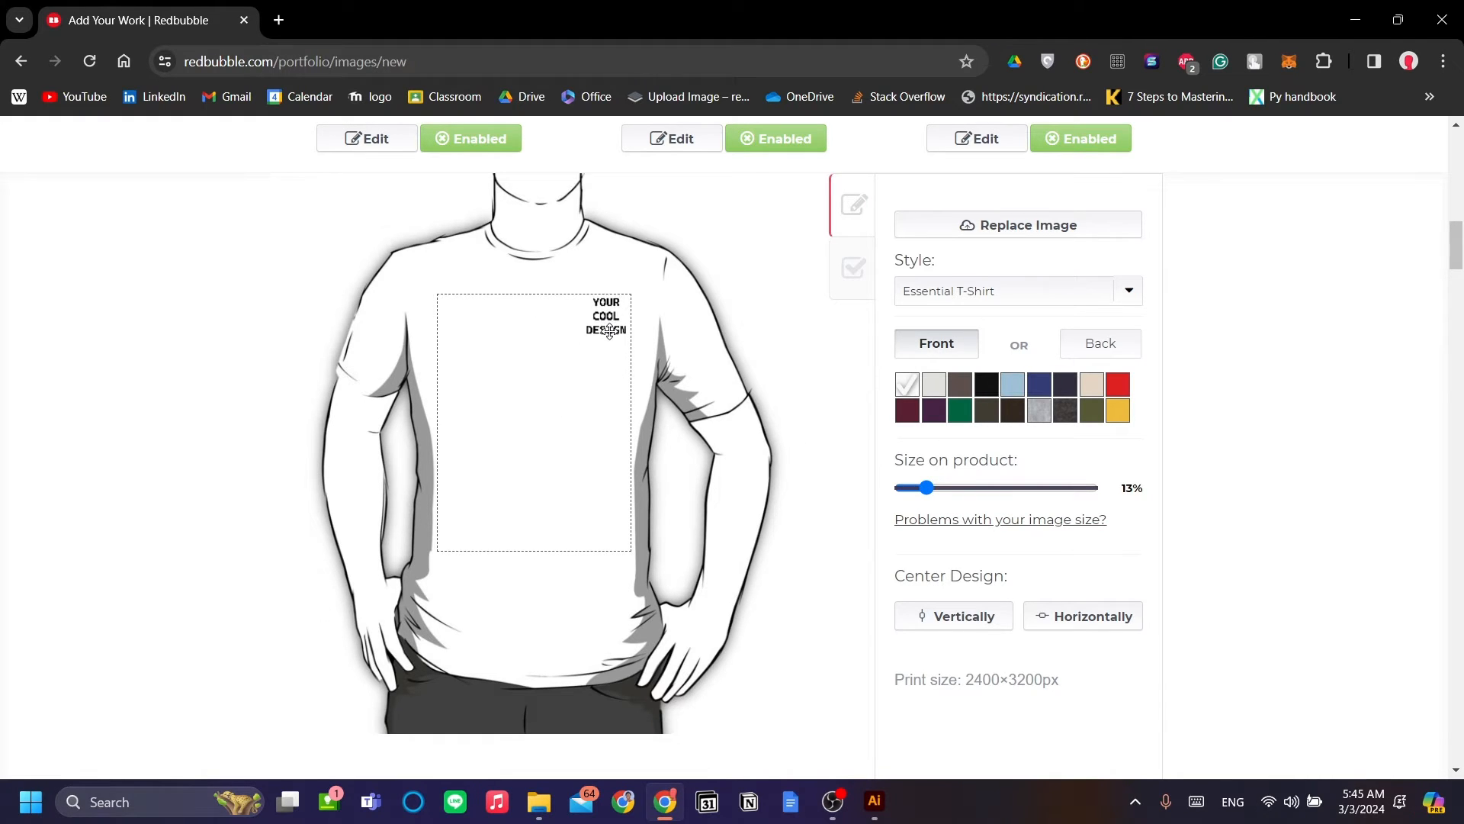
Step: Move the design back to the middle of the T-shirt's print area and enlarge it to 58%
drag(608, 339, 557, 443)
drag(939, 494, 1011, 494)
drag(570, 445, 557, 445)
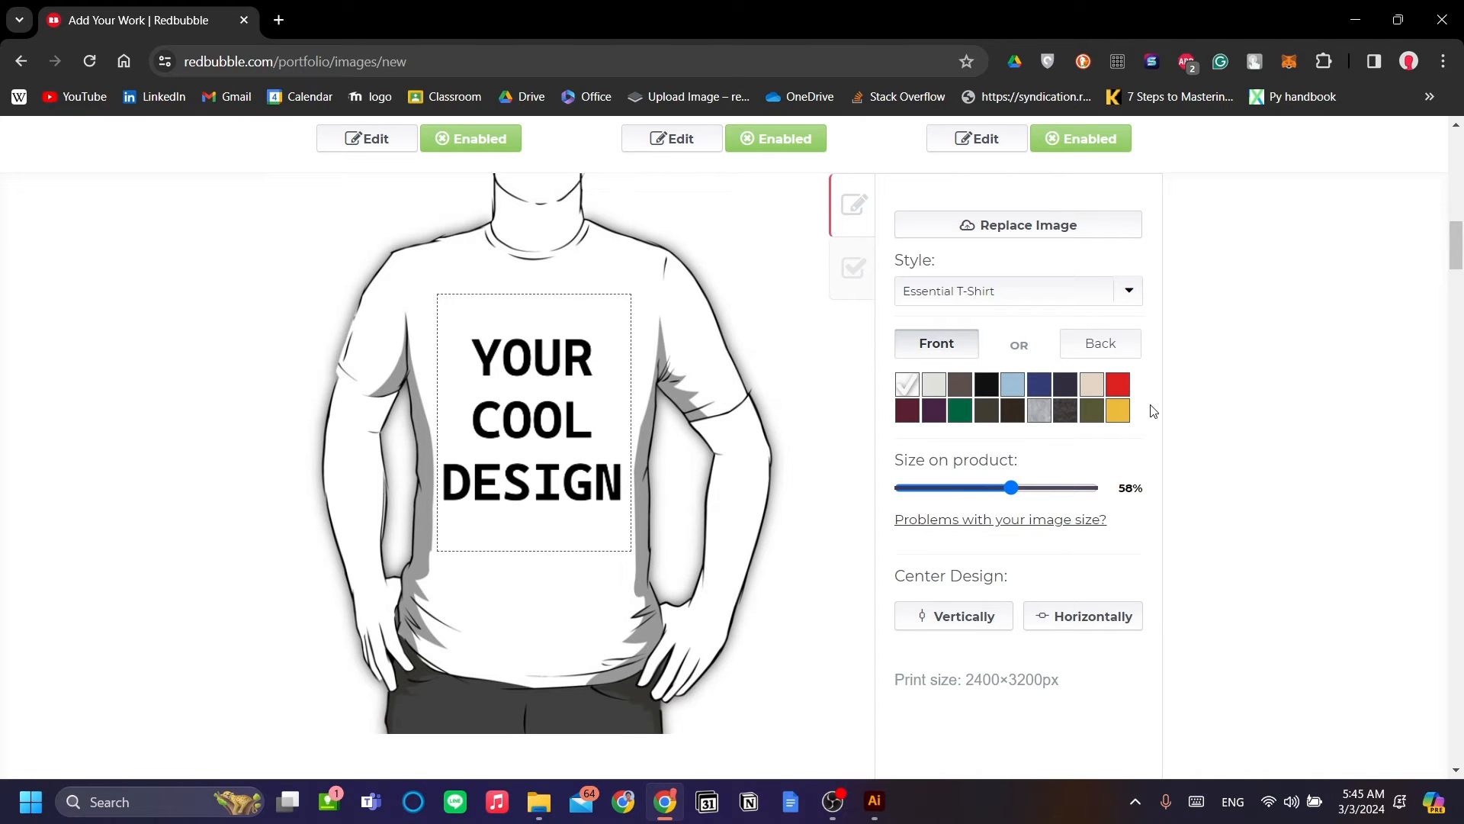
Step: Check the garment styles, keeping Essential T-Shirt, and review the availability and markup list for Standard Print Clothing
click(1128, 297)
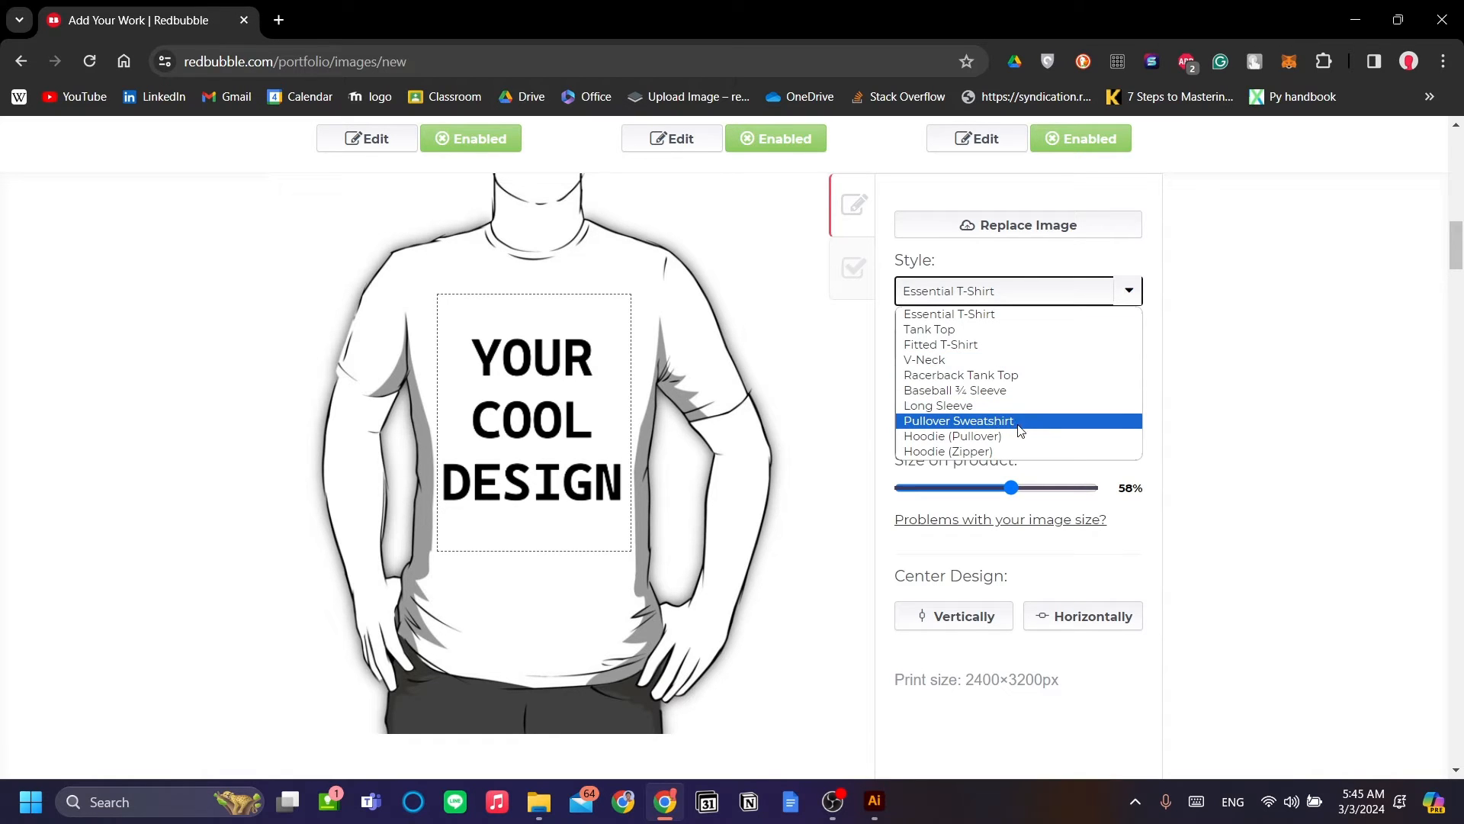
click(975, 323)
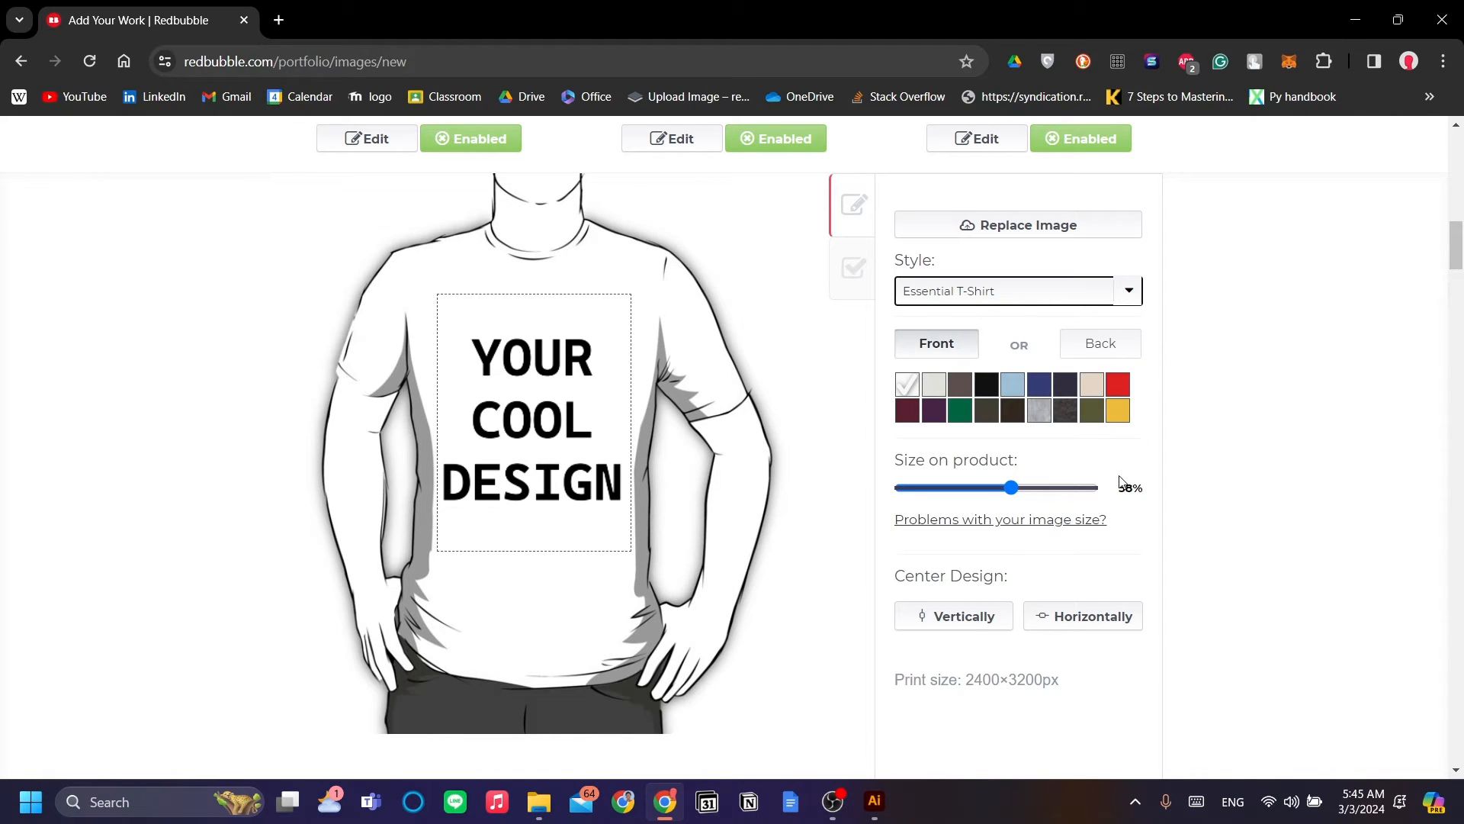
click(855, 276)
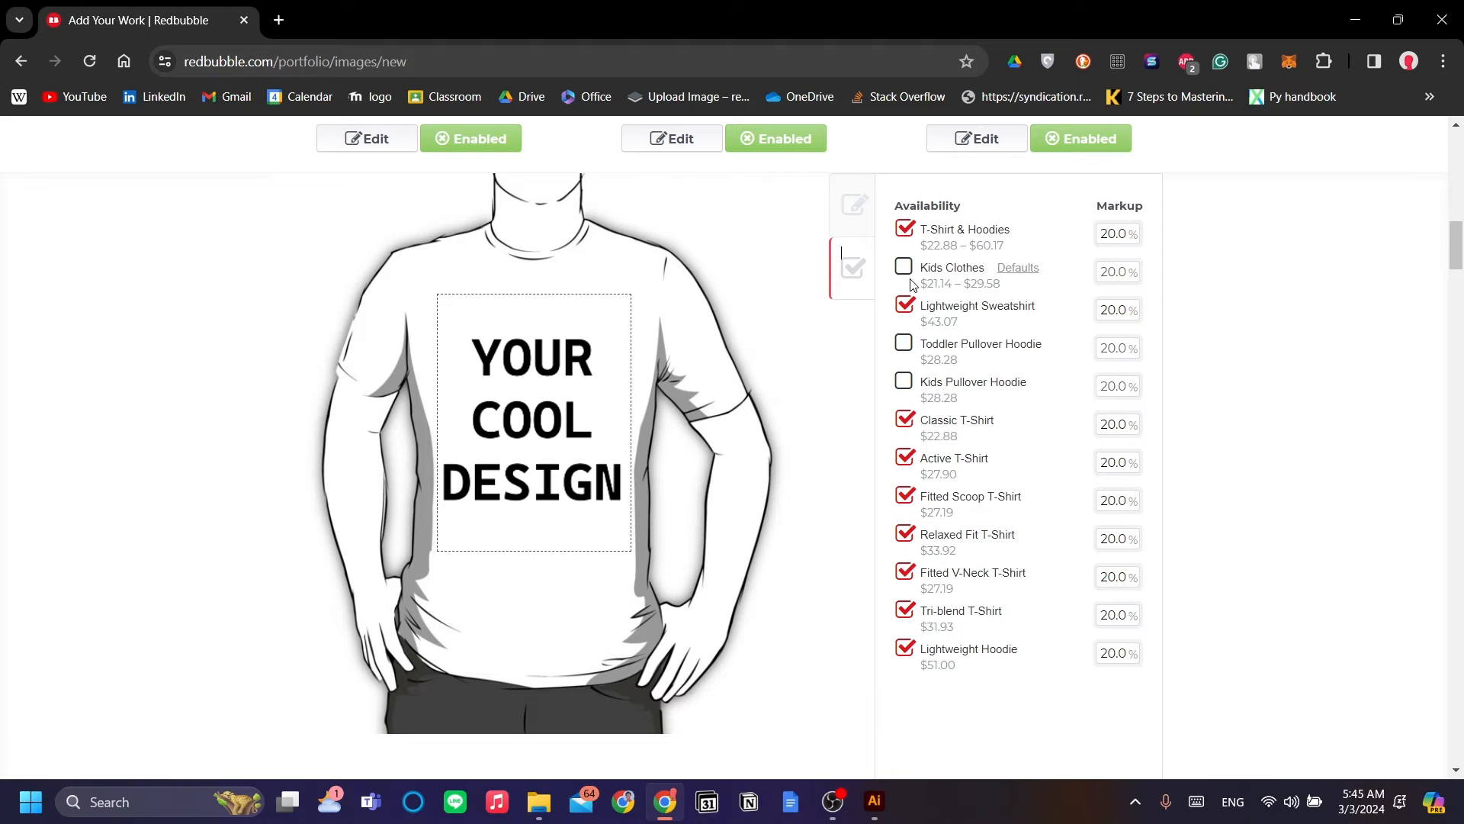
scroll(960, 270, down, 3)
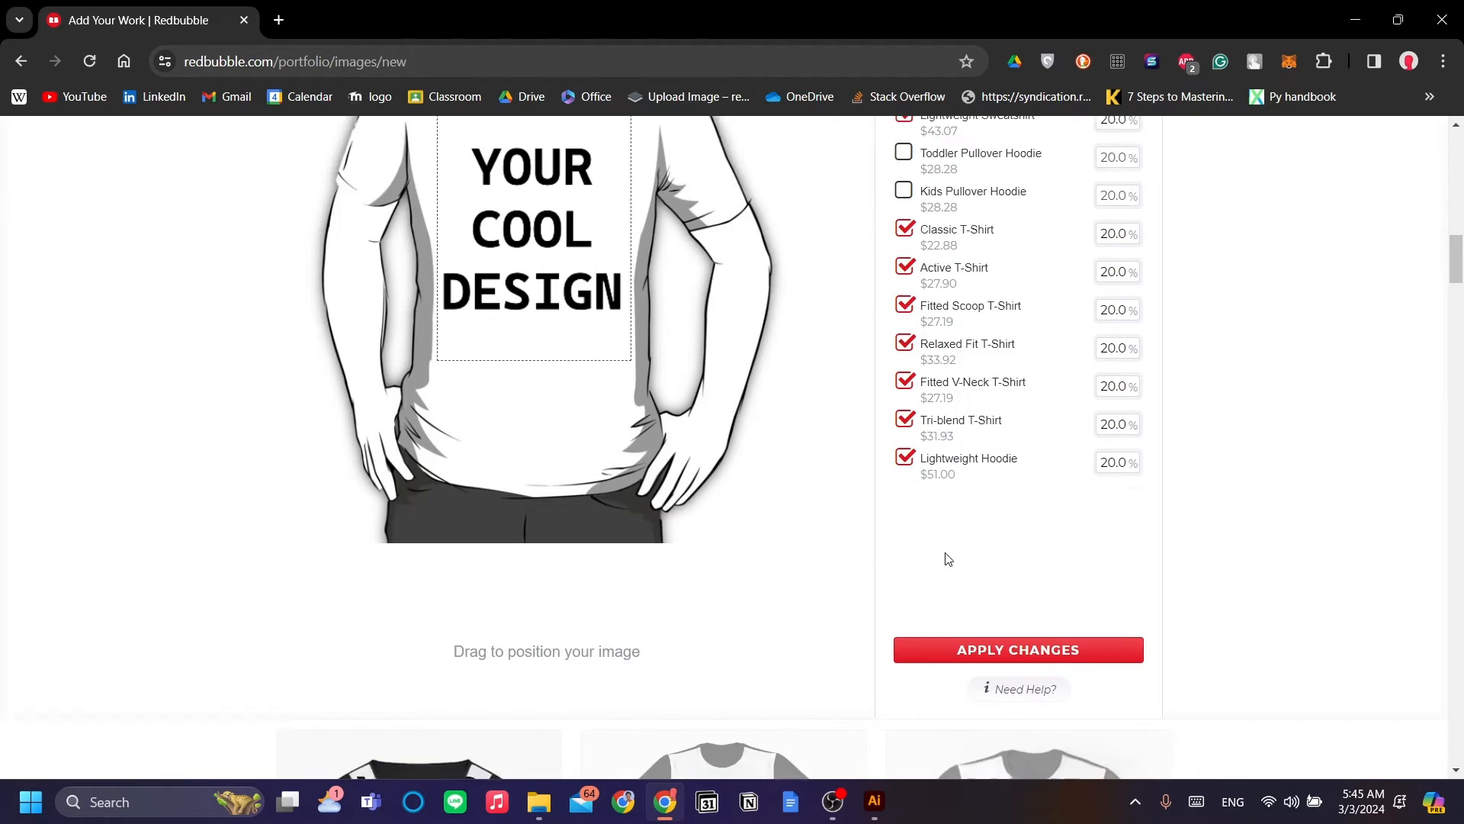
scroll(946, 556, up, 4)
scroll(944, 534, down, 3)
scroll(942, 370, up, 2)
scroll(1014, 438, down, 1)
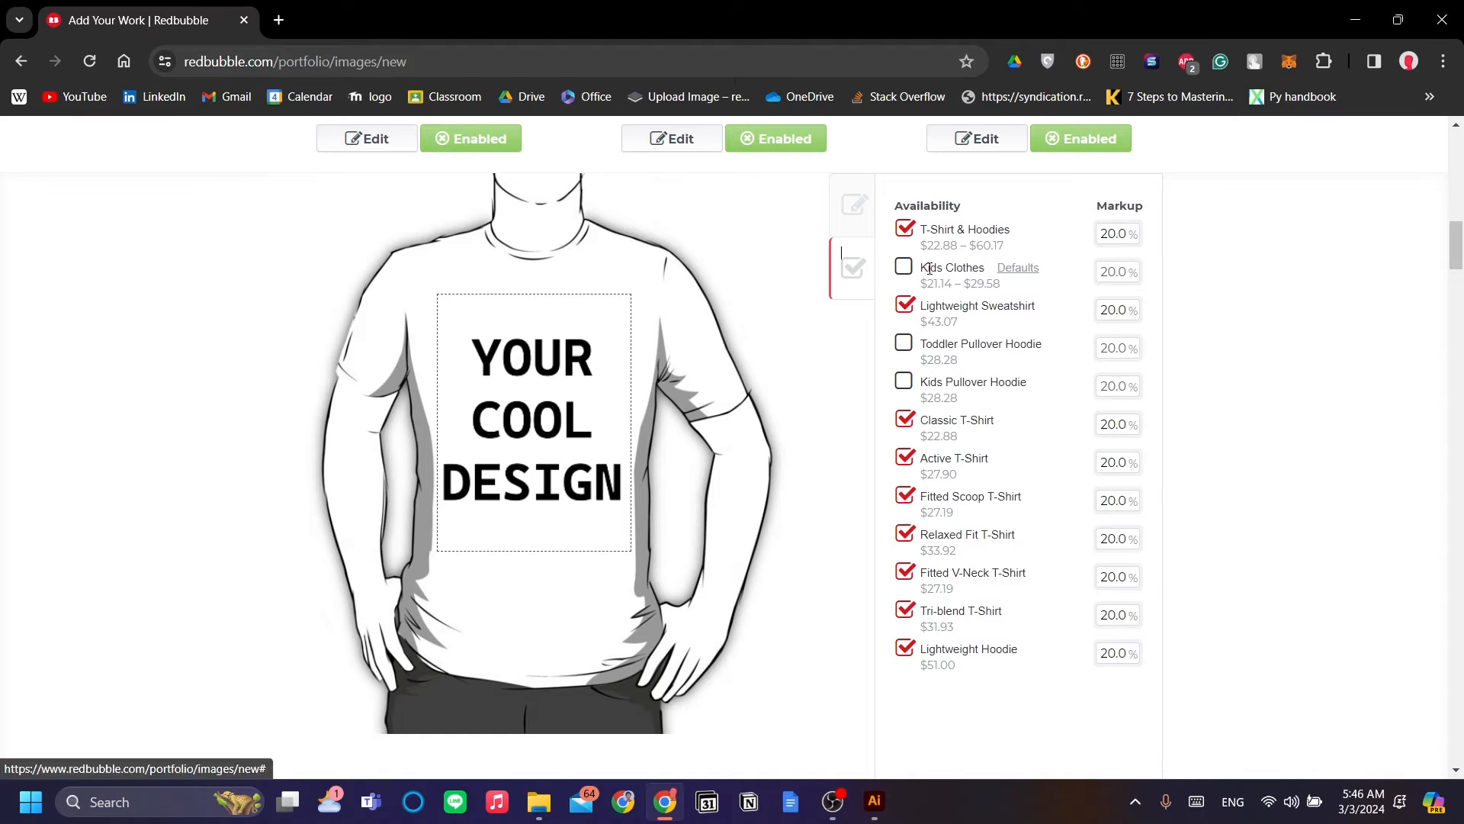
Step: Make Kids Clothes, Toddler Pullover Hoodie and Kids Pullover Hoodie available for the Standard Print Clothing design
click(904, 267)
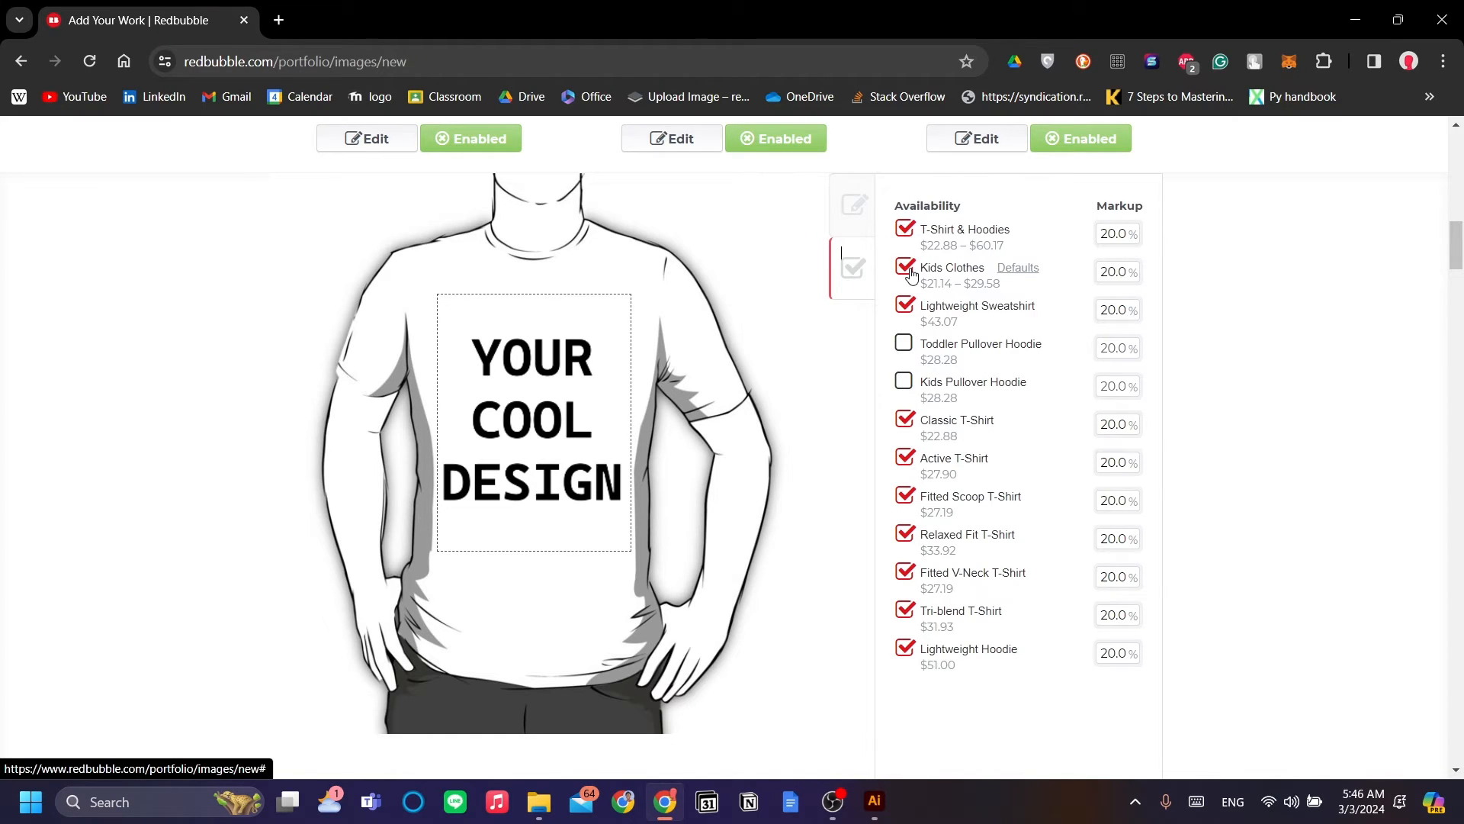
click(905, 270)
click(905, 271)
scroll(1051, 446, up, 1)
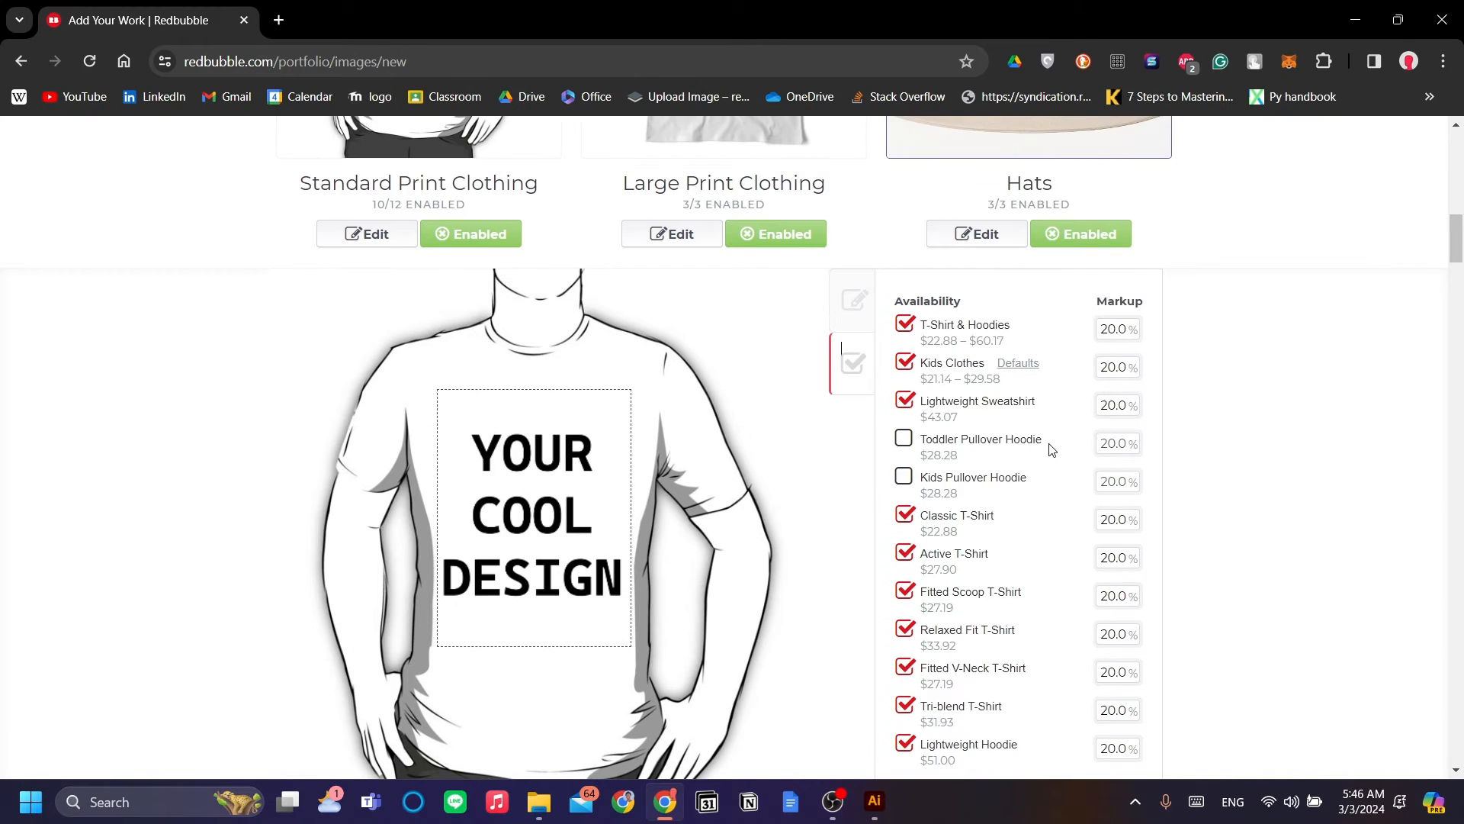
scroll(1051, 450, down, 1)
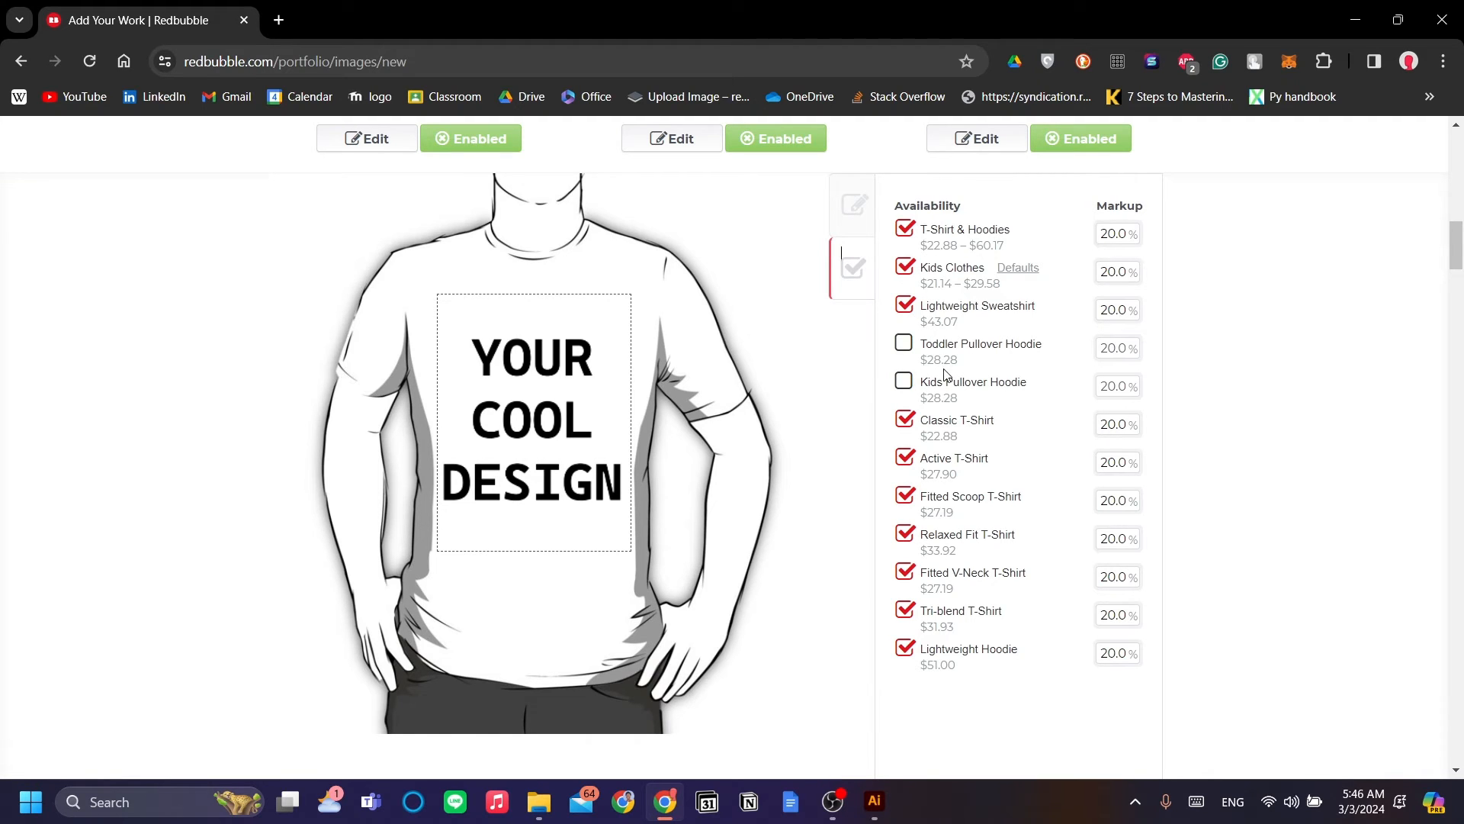
scroll(796, 447, up, 1)
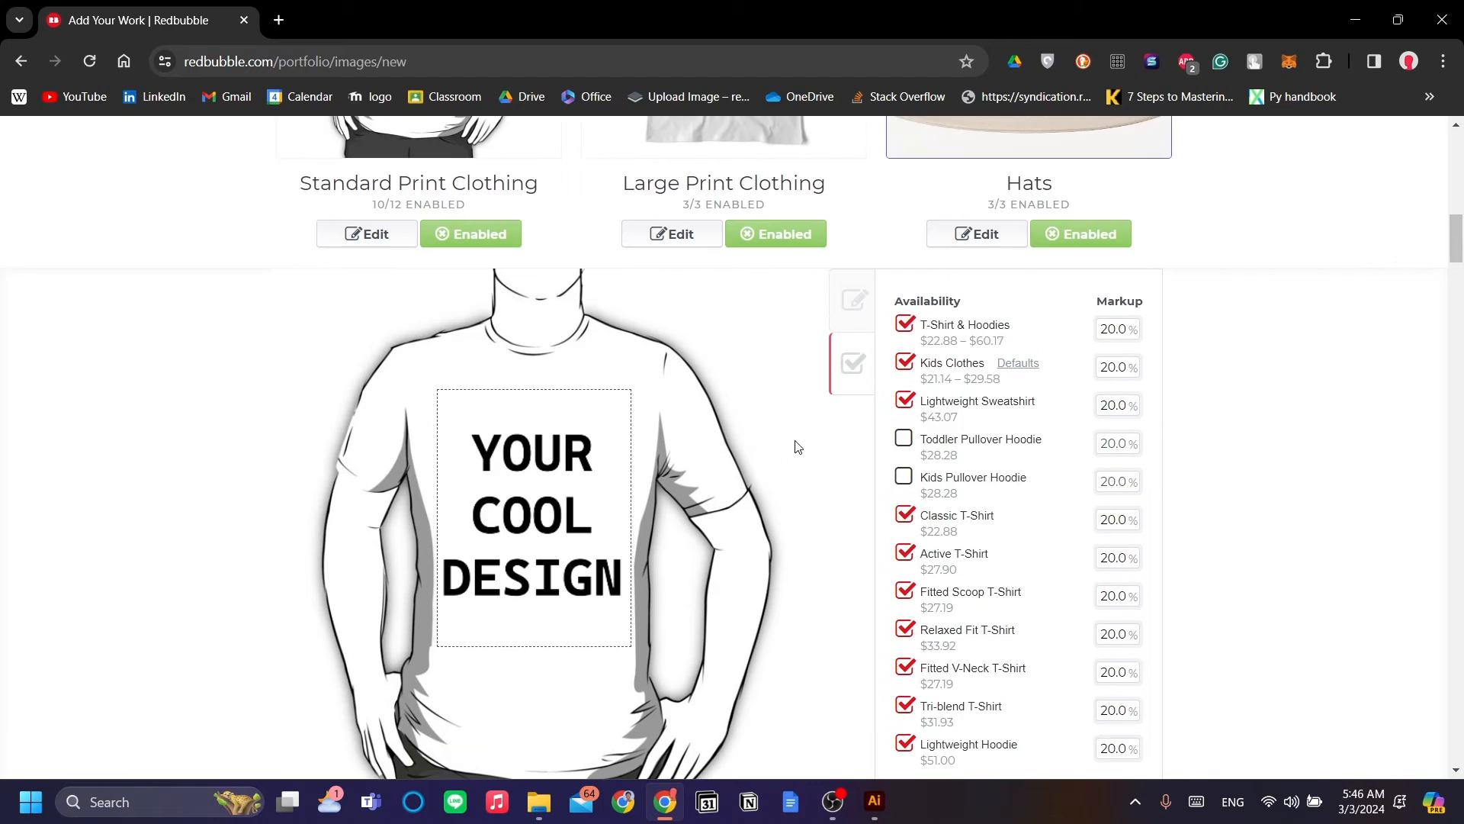
scroll(799, 445, down, 1)
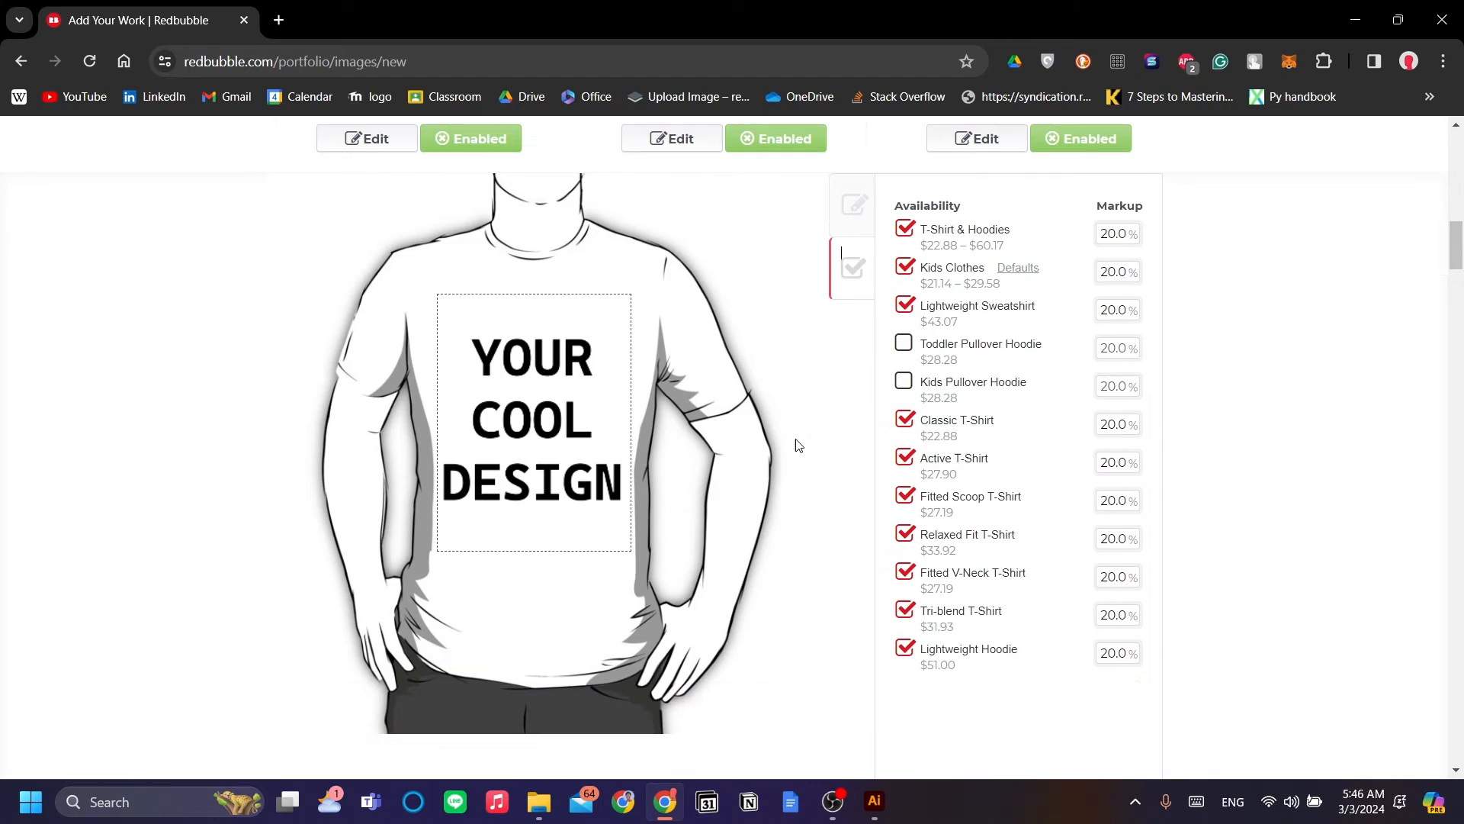
click(904, 342)
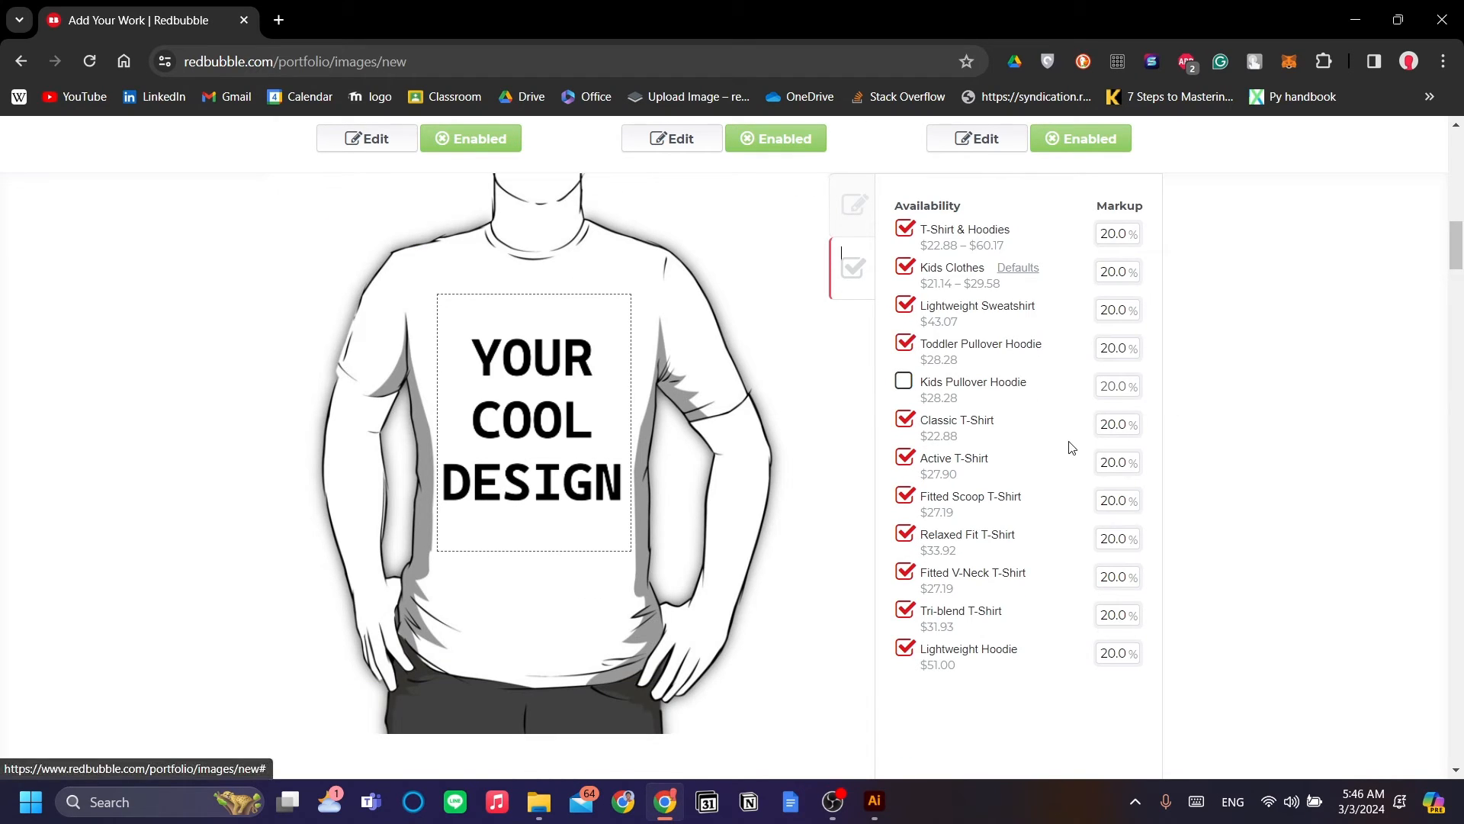
click(904, 381)
Step: Review the Standard Print Clothing preview, its enabled products and their markup percentages
scroll(1199, 509, up, 5)
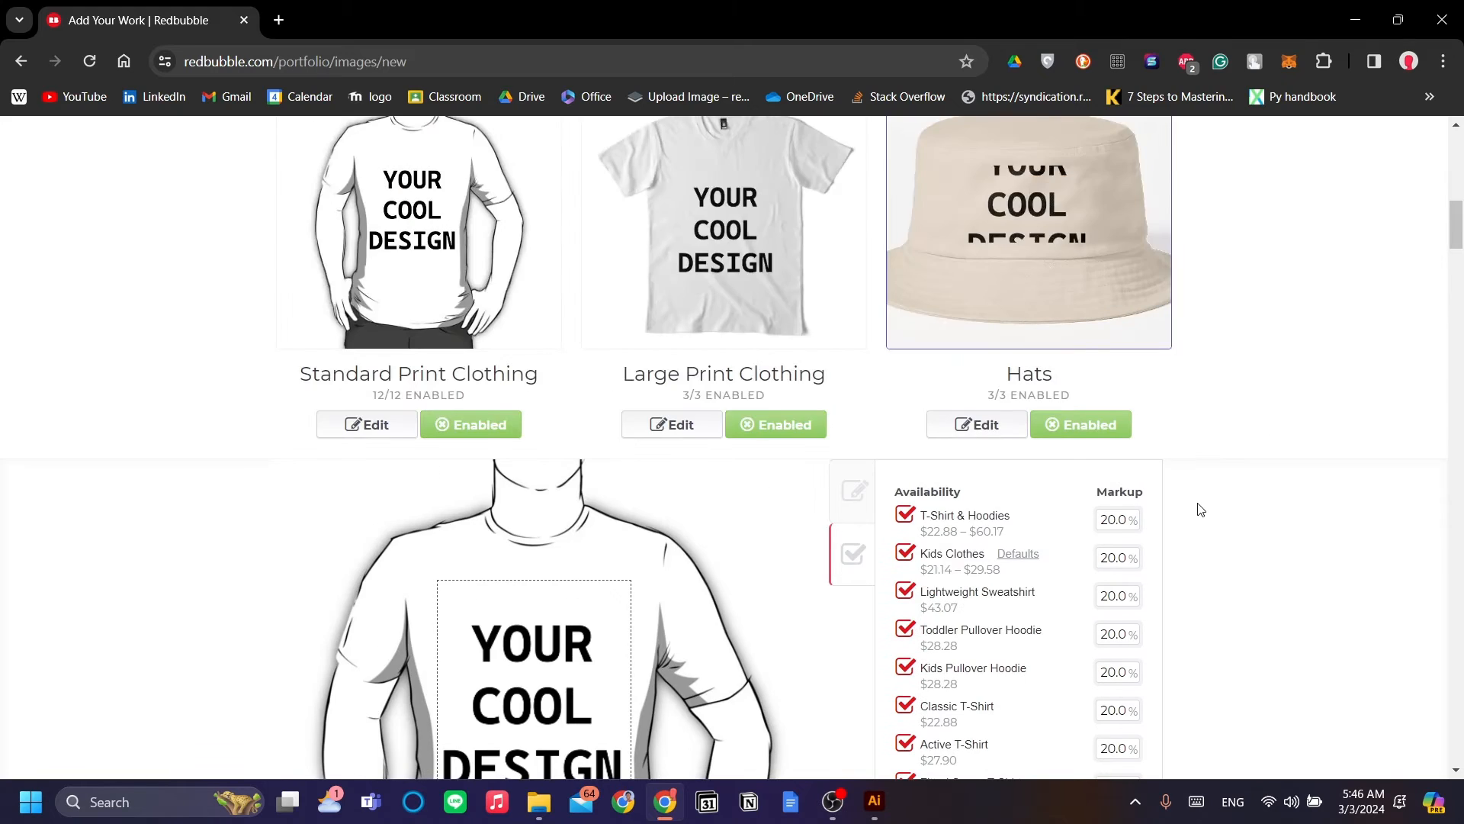
scroll(1242, 451, down, 1)
scroll(1242, 451, up, 1)
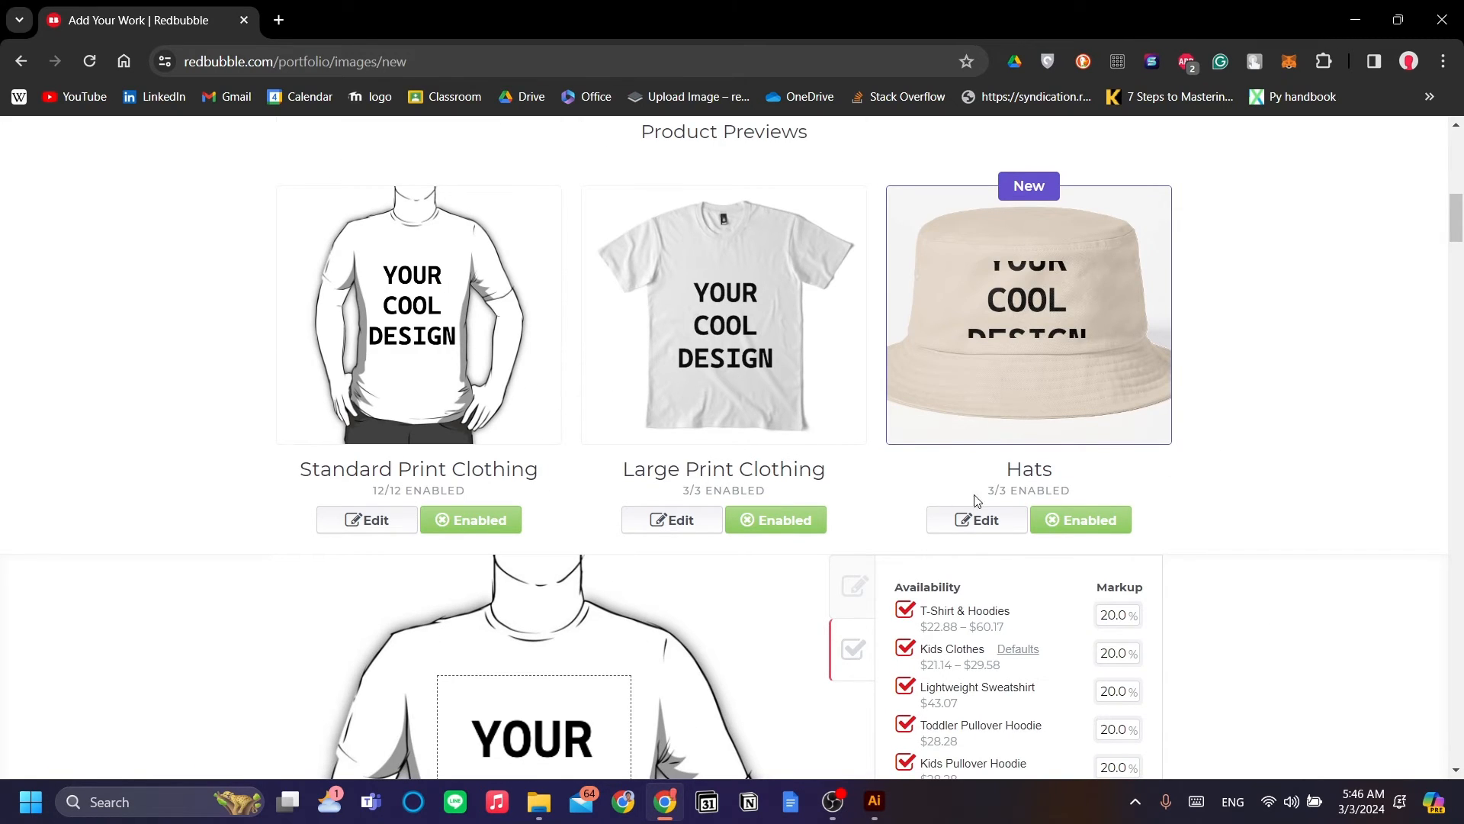
scroll(957, 396, down, 7)
scroll(945, 473, up, 10)
scroll(945, 476, down, 6)
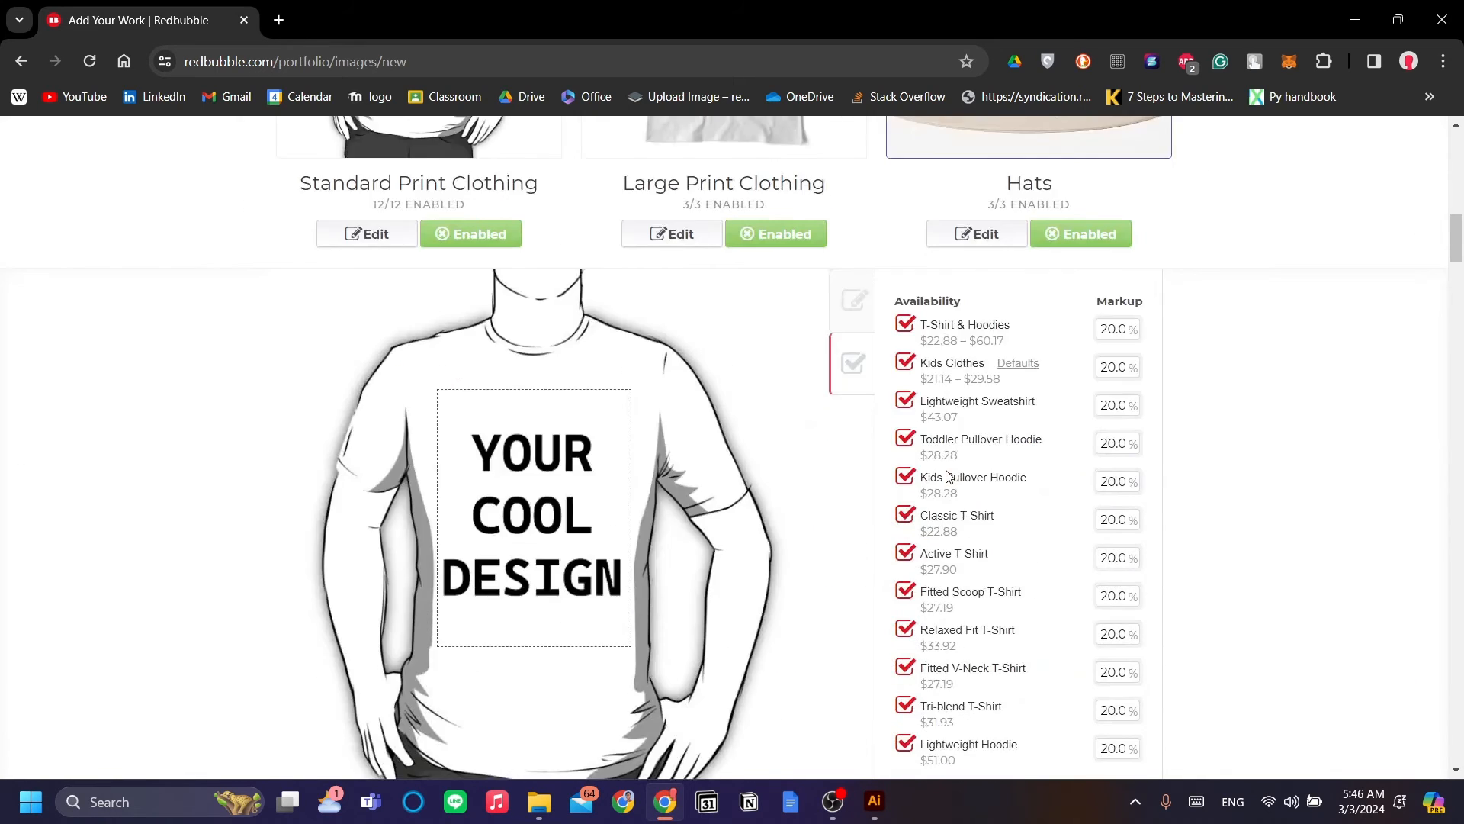
scroll(948, 488, up, 4)
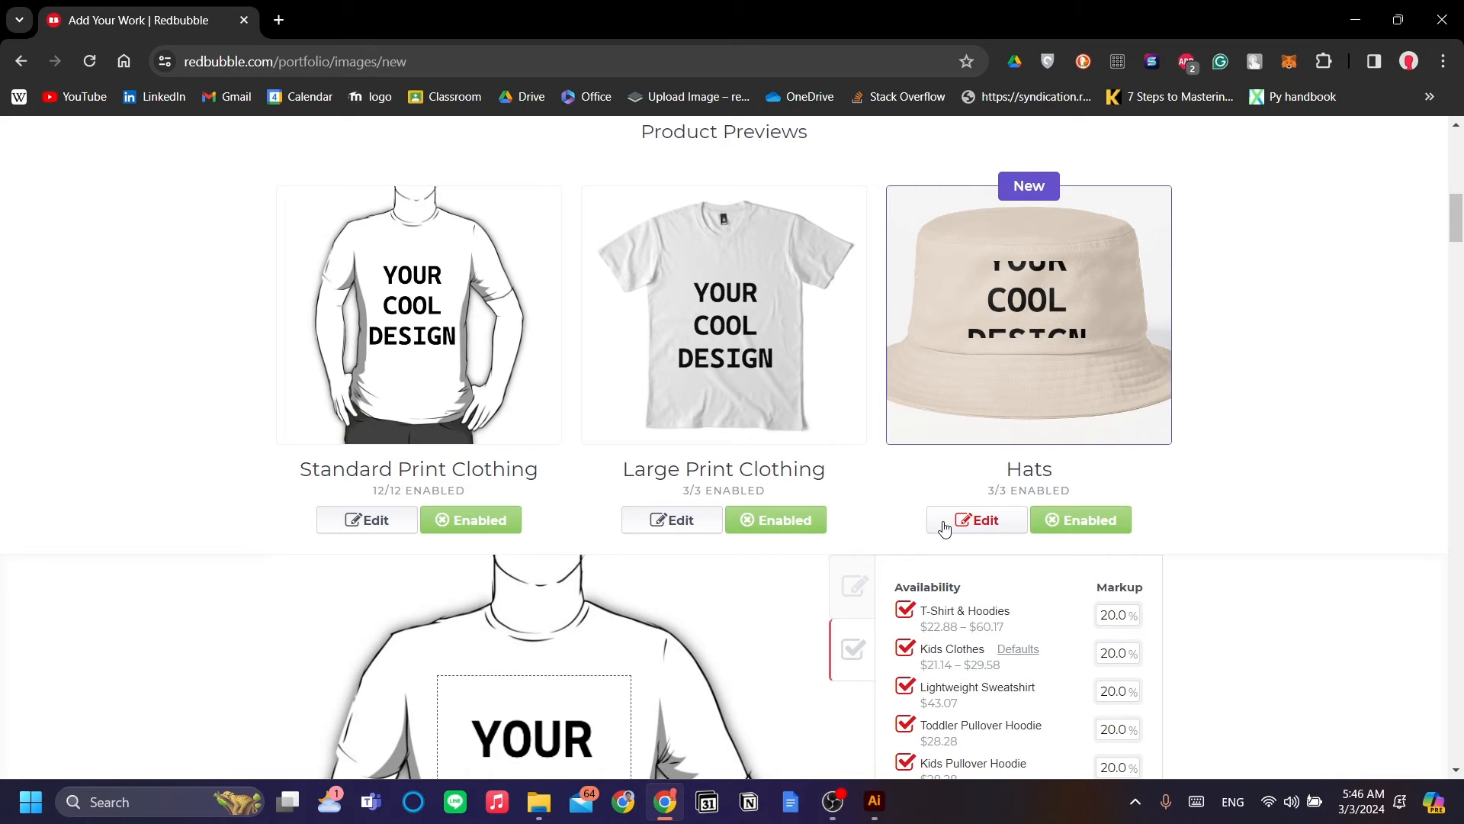
scroll(935, 530, up, 1)
scroll(984, 503, down, 6)
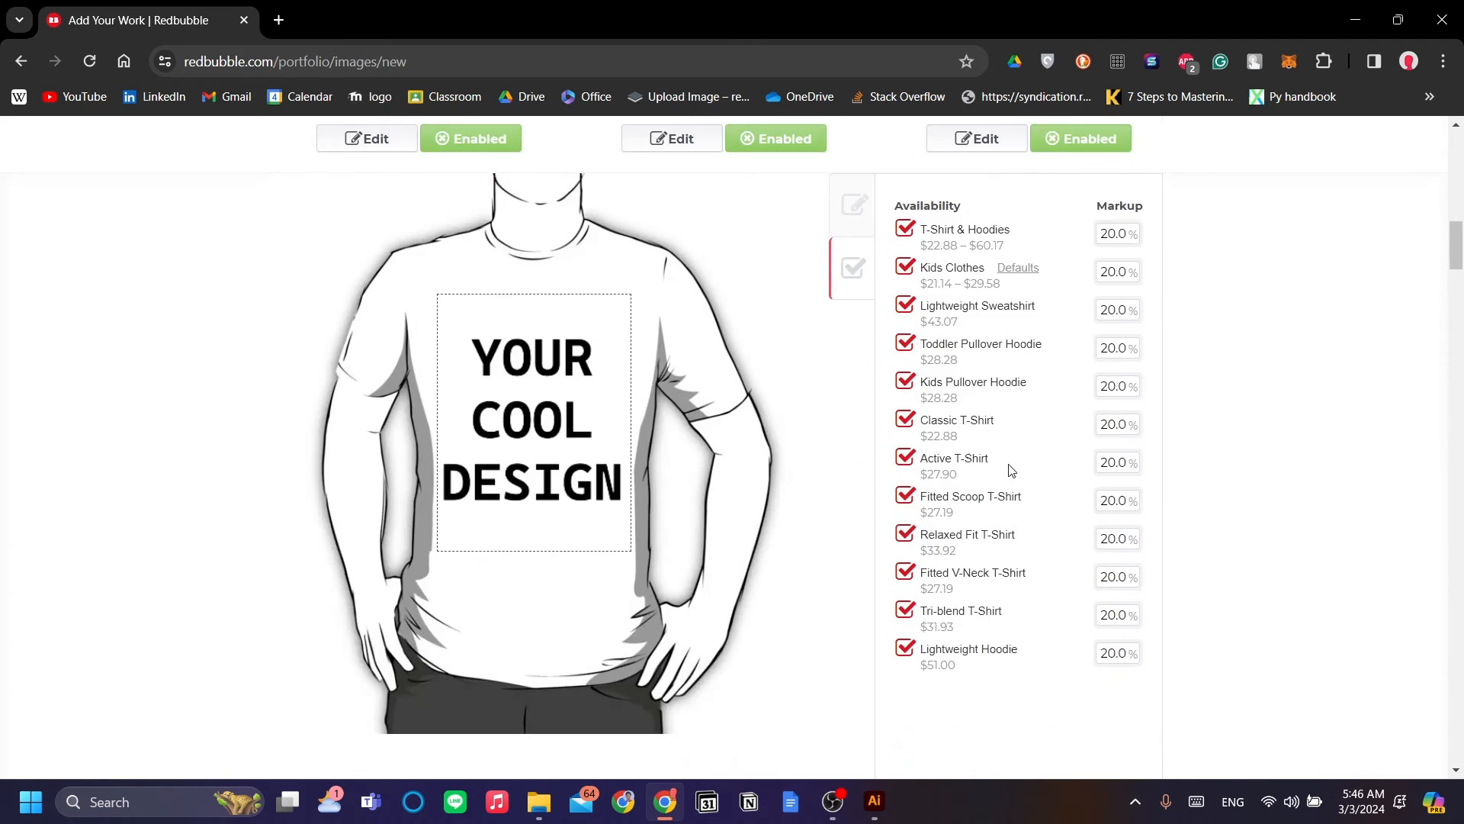
scroll(1011, 469, down, 8)
scroll(1017, 488, up, 13)
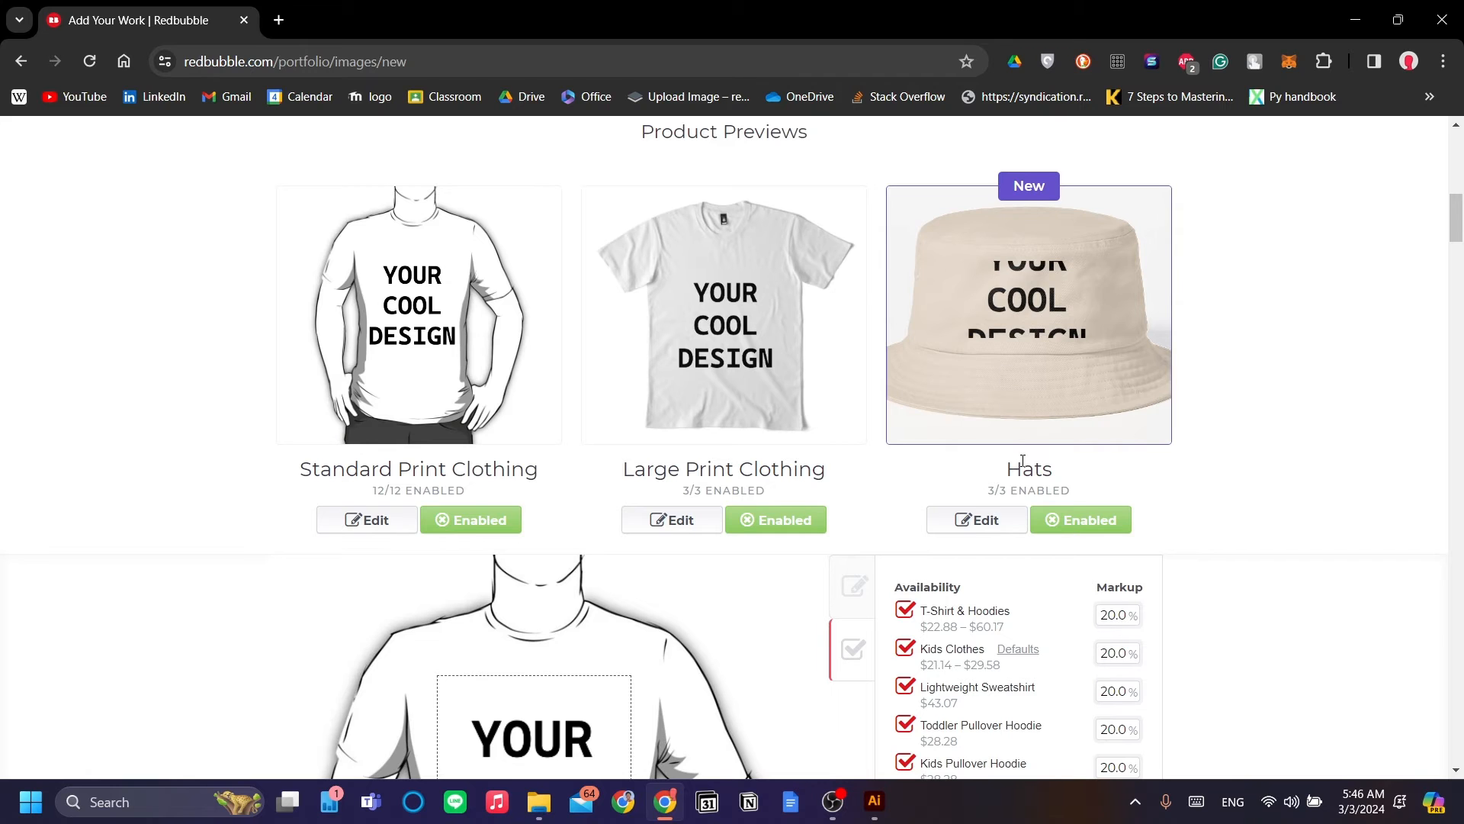
scroll(1023, 461, up, 5)
Step: Apply the changes made to Standard Print Clothing
scroll(1014, 467, down, 12)
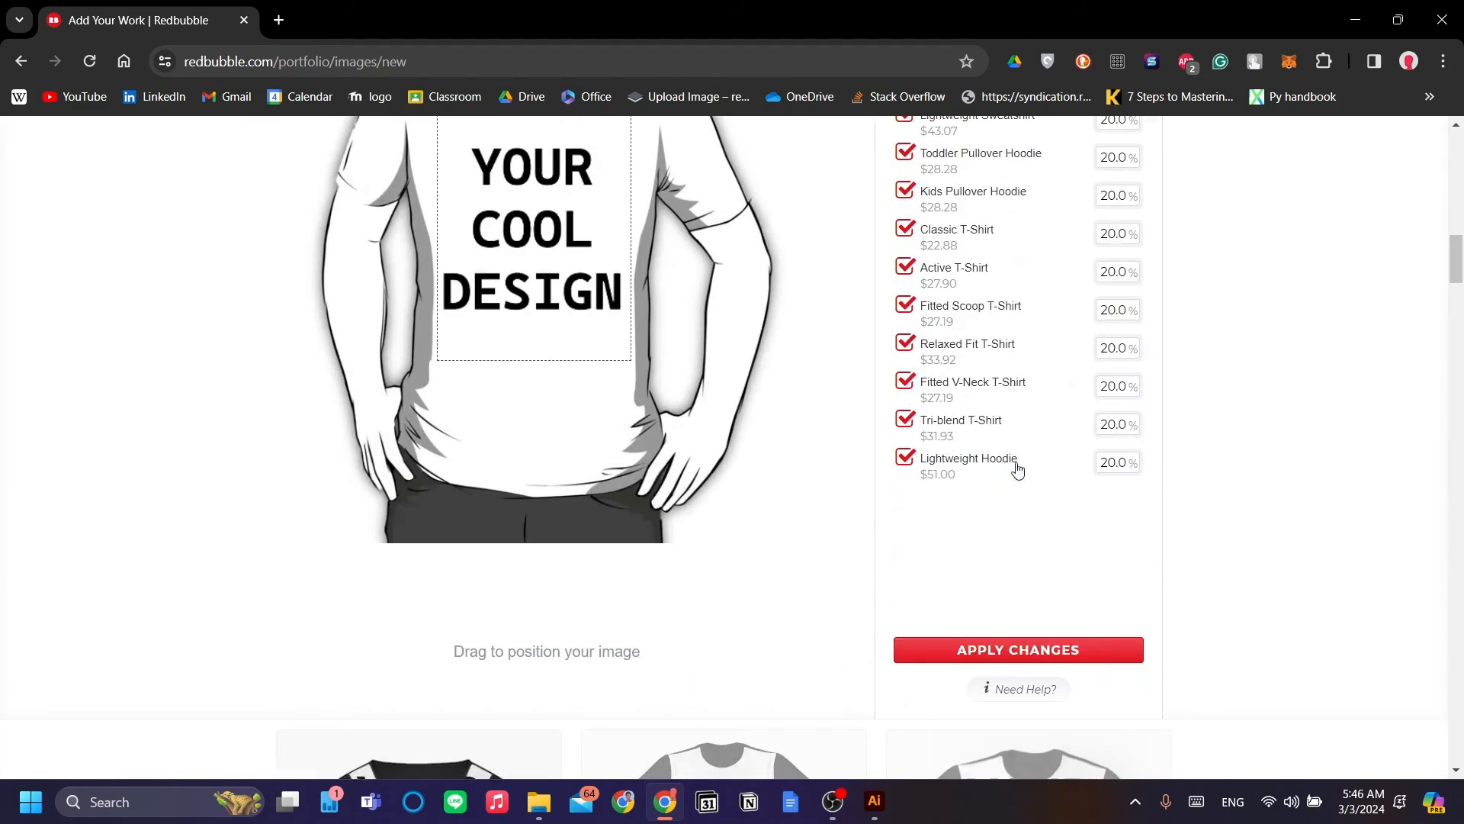
click(1088, 647)
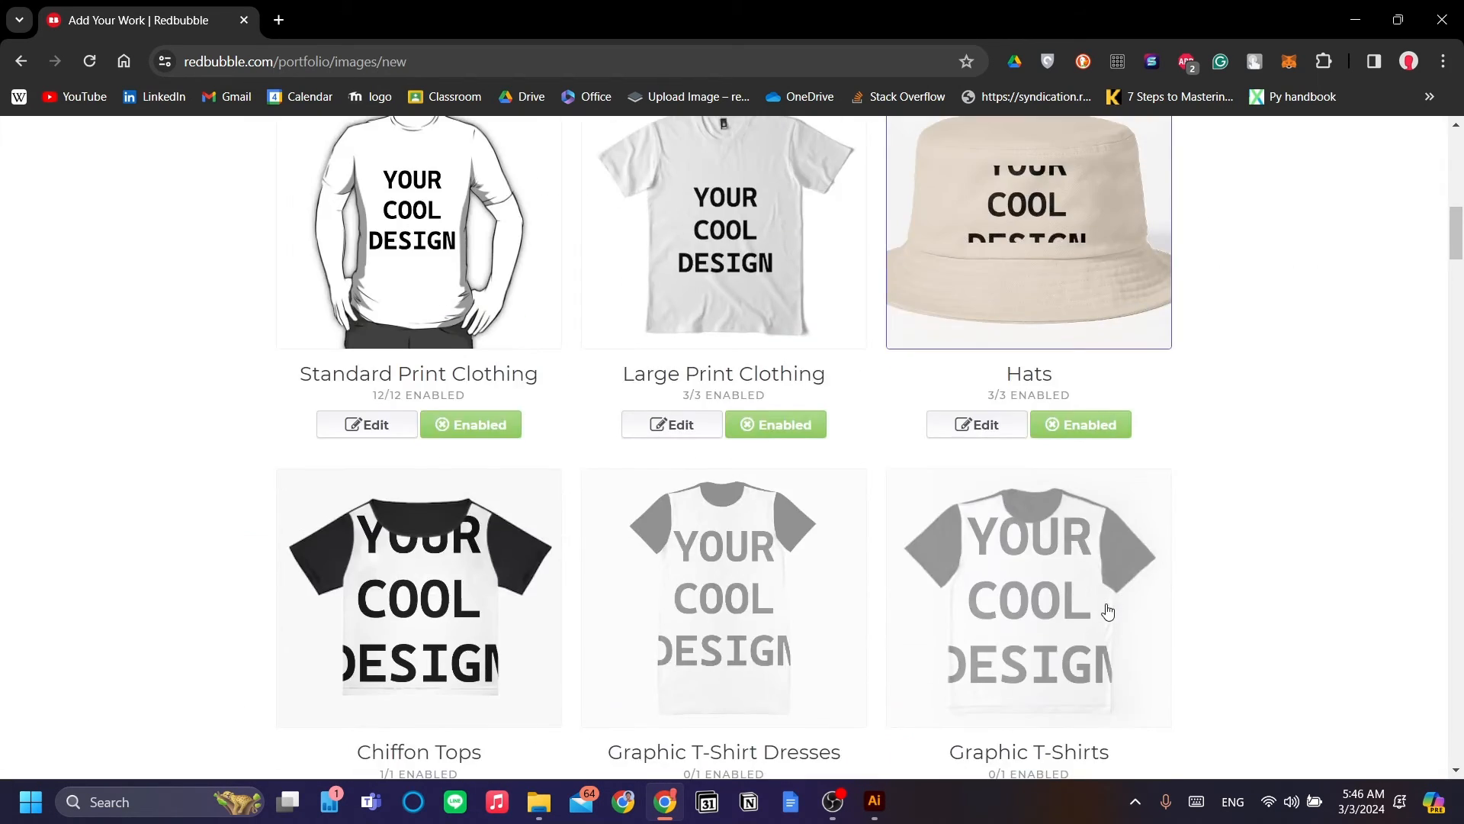
Step: Scale the design on Hats down to 27% so the whole text fits the print area, and apply the changes
scroll(1025, 545, up, 1)
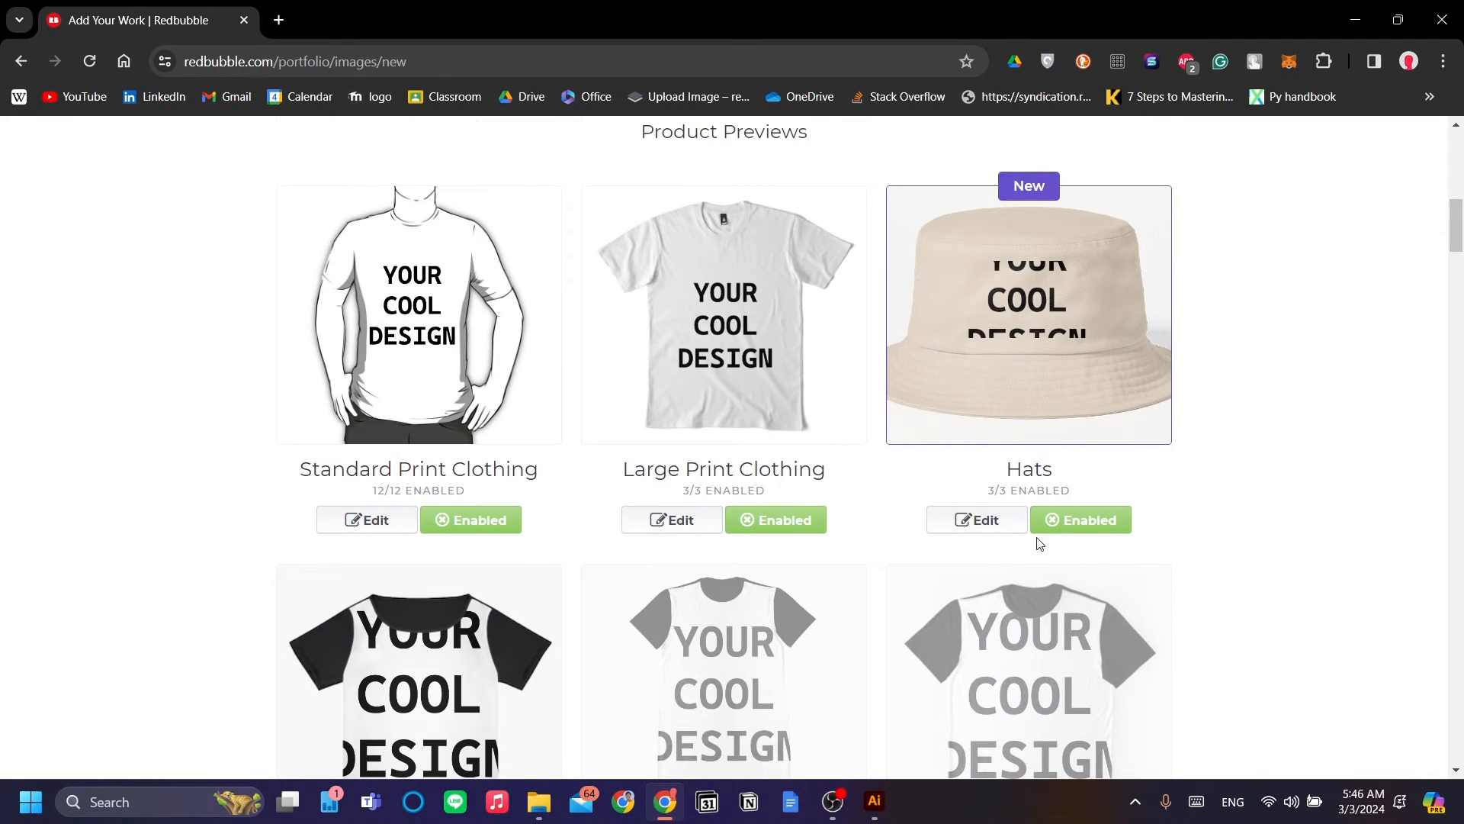
click(983, 524)
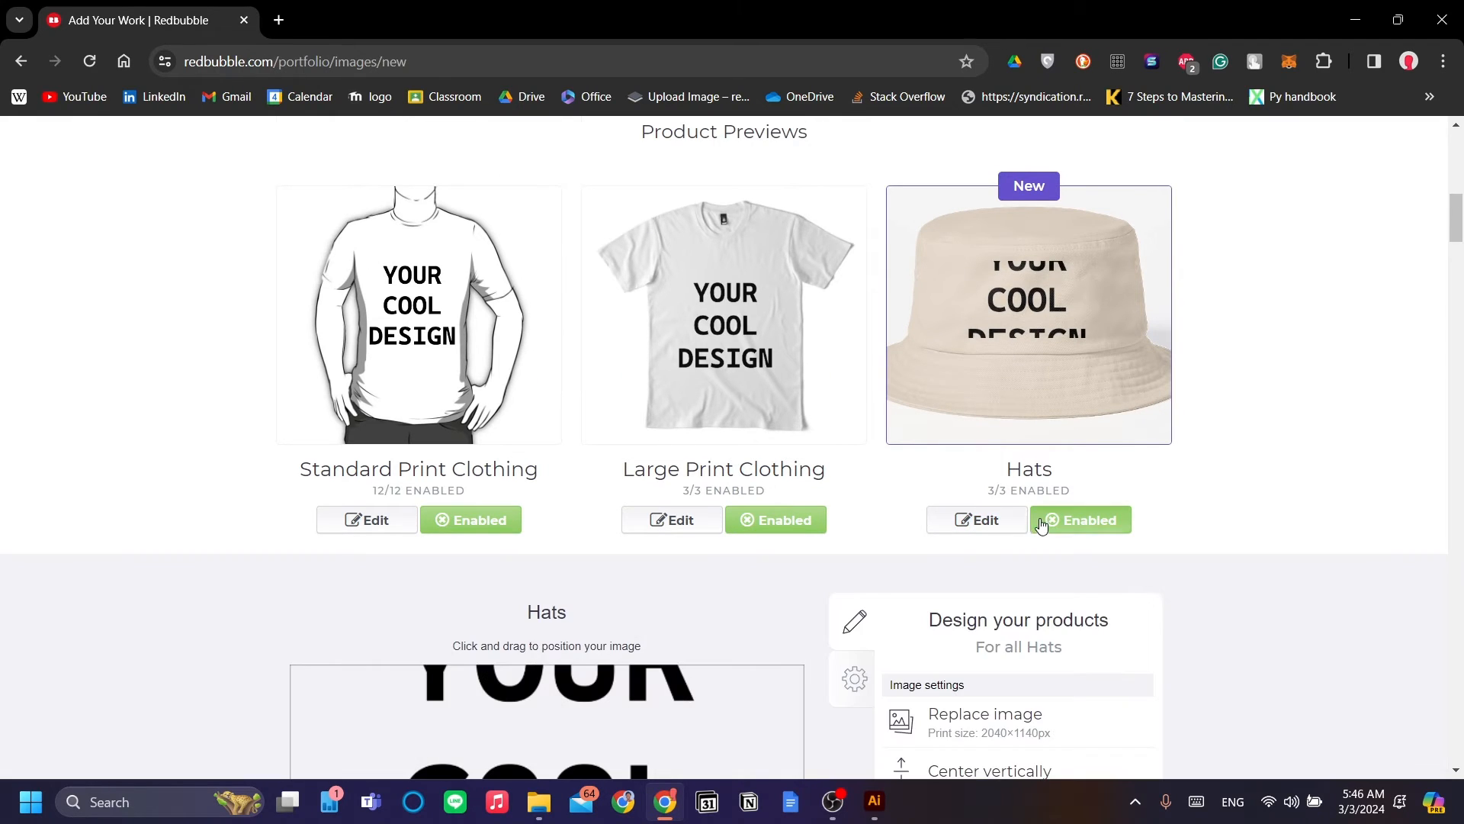
scroll(973, 483, down, 1)
scroll(1068, 511, up, 2)
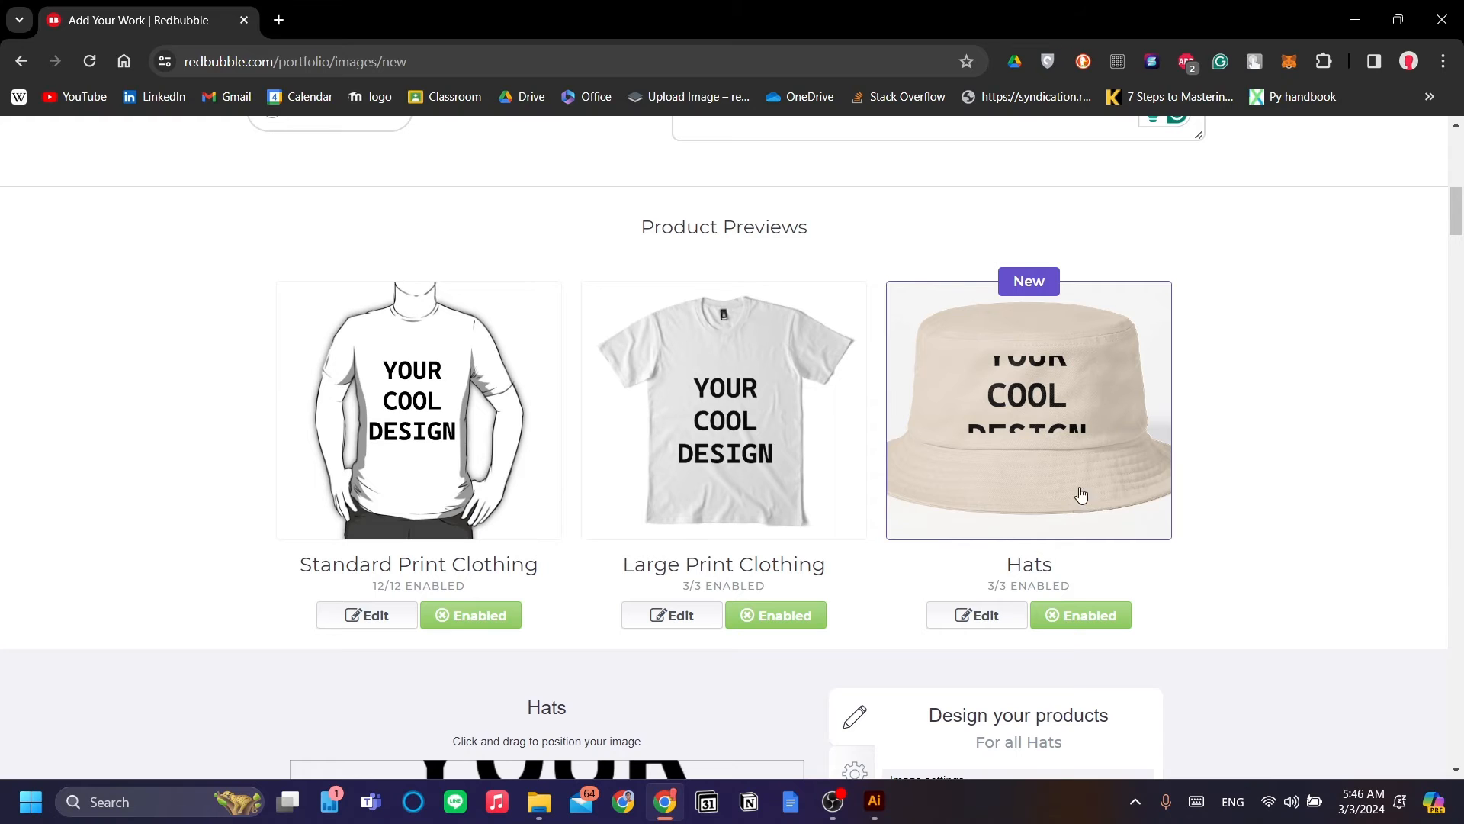
scroll(1056, 498, down, 2)
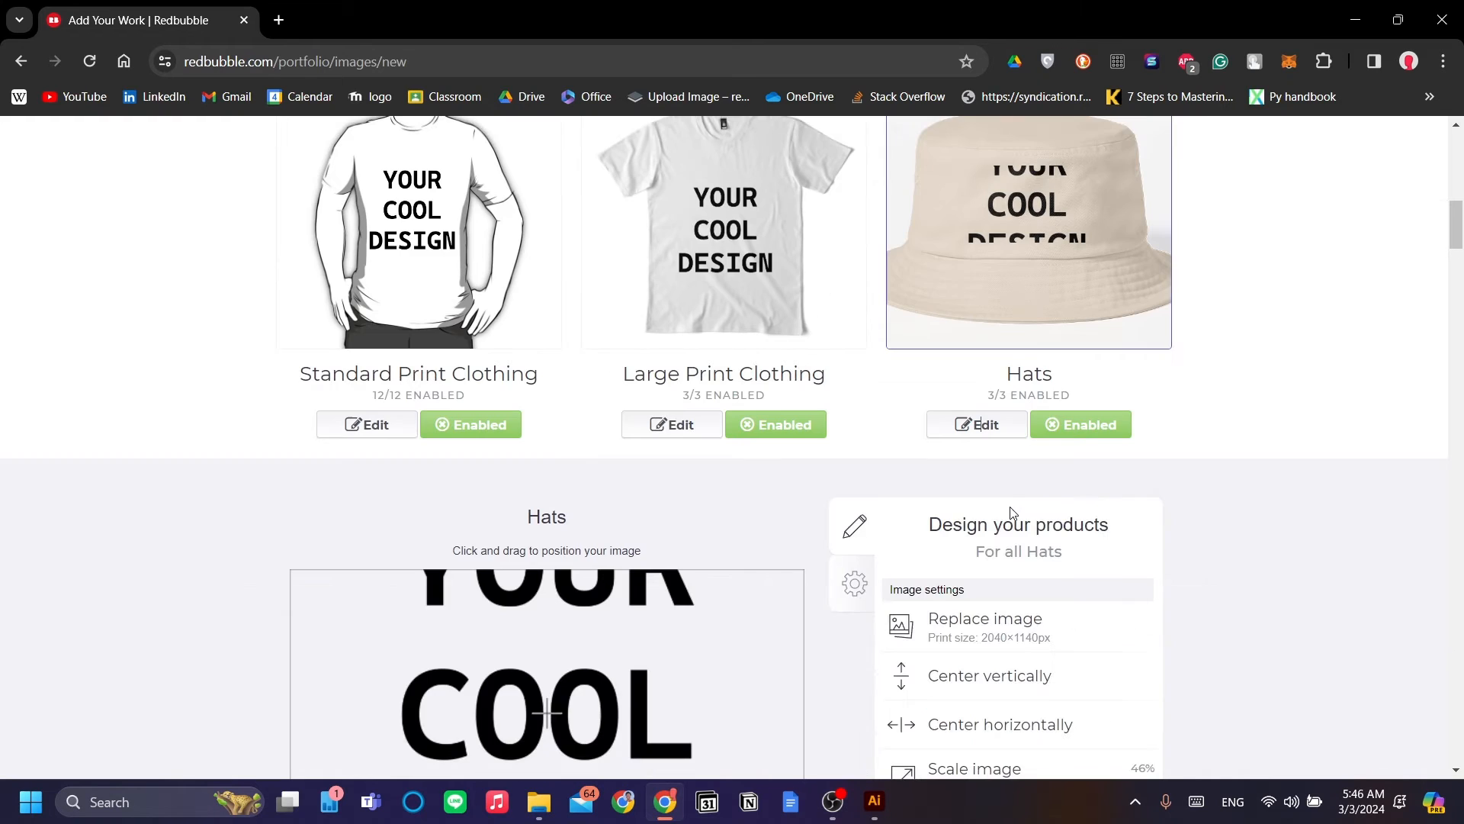
scroll(778, 487, down, 2)
scroll(778, 487, down, 2)
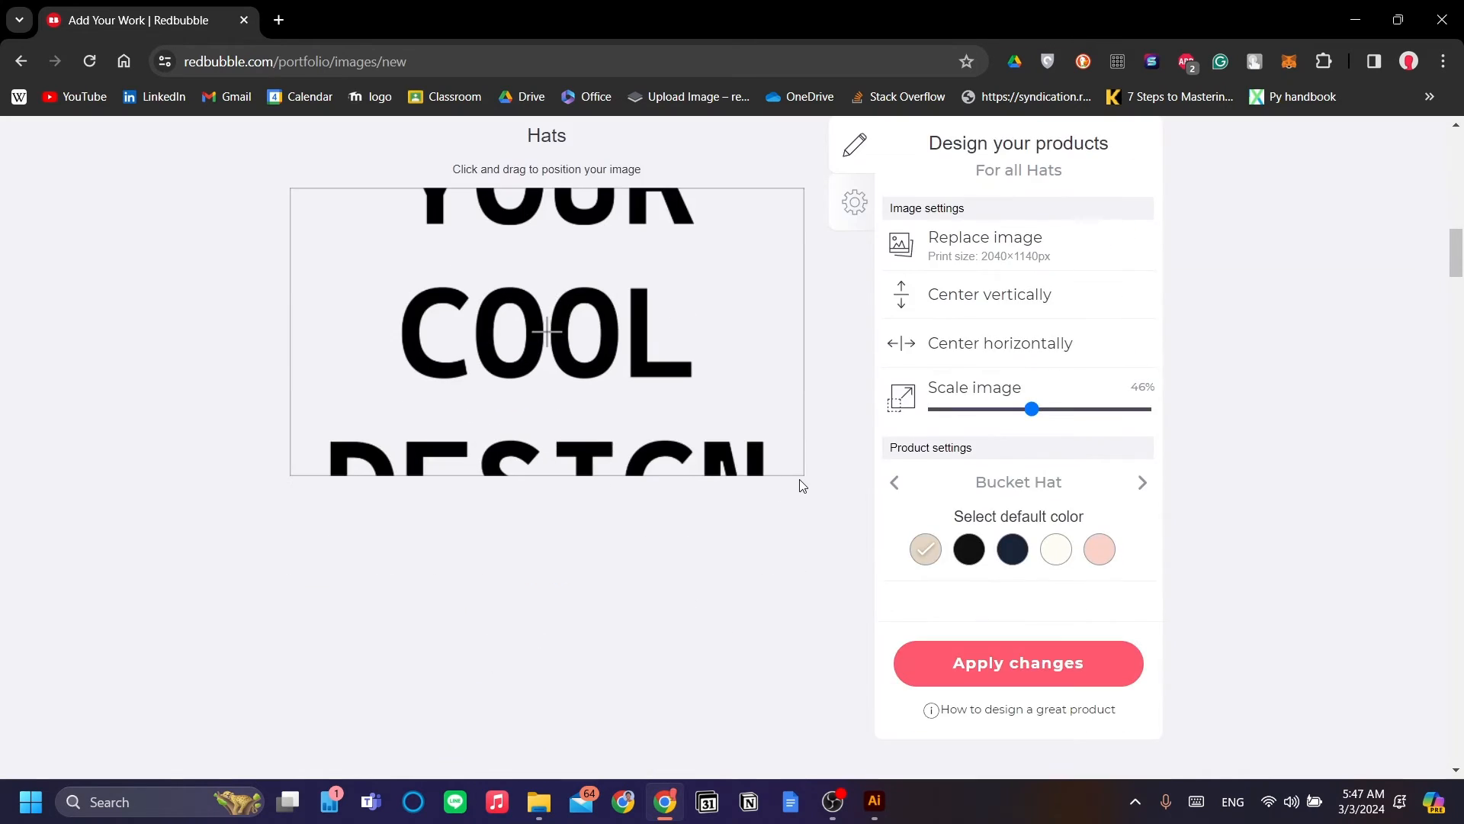
scroll(778, 415, up, 2)
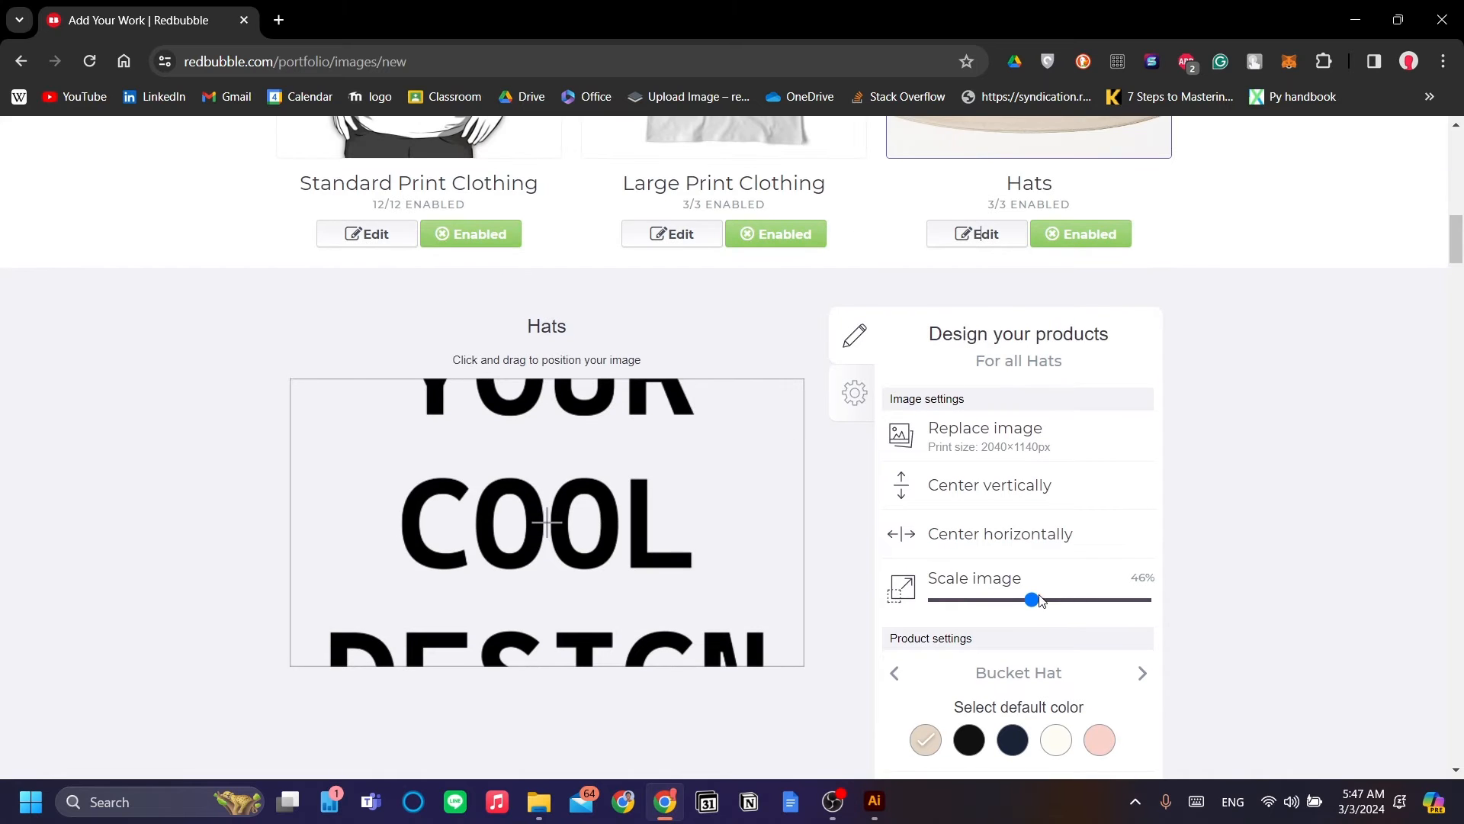
drag(1031, 599, 995, 604)
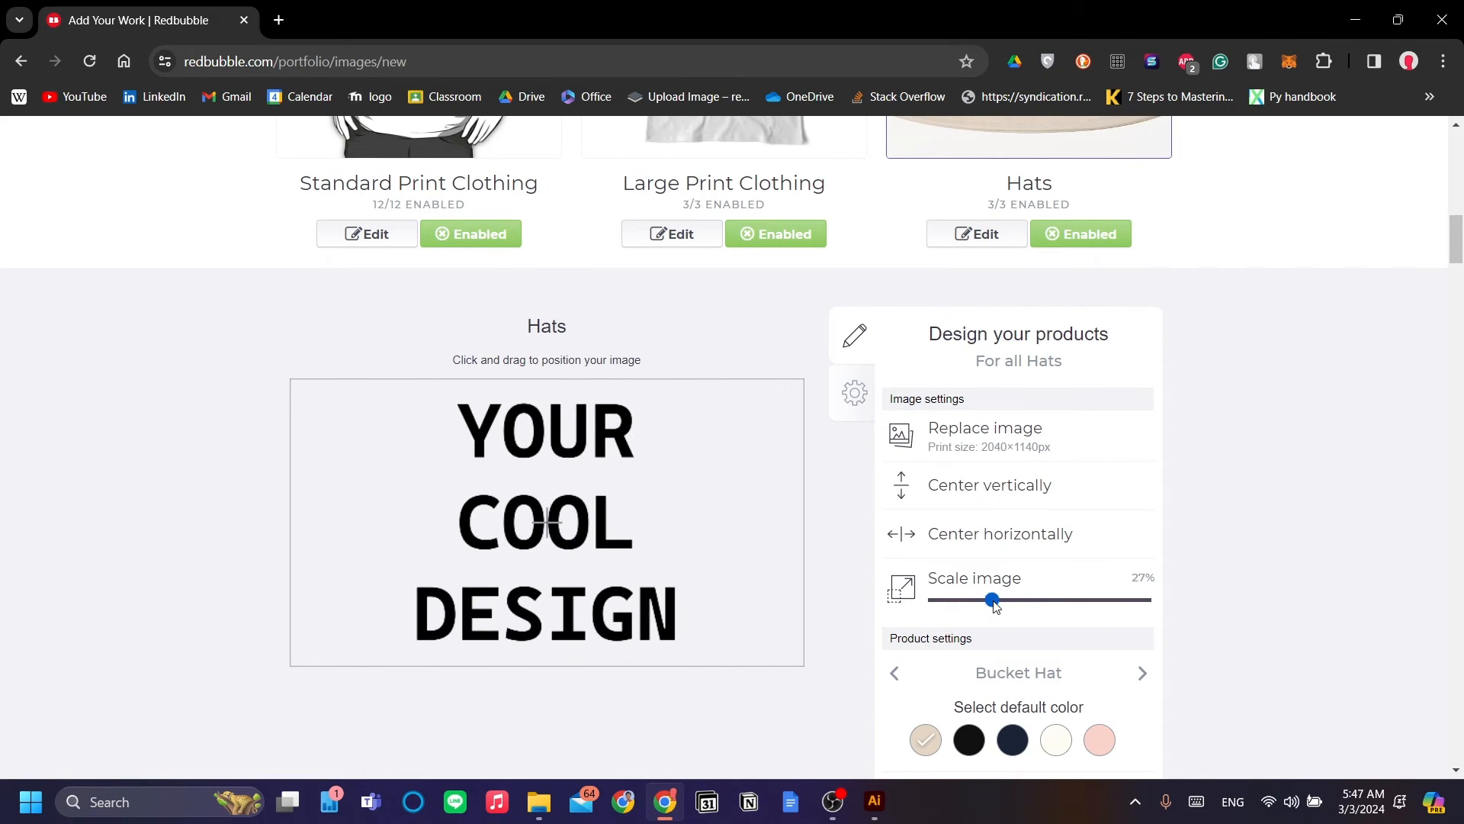
scroll(1285, 610, down, 3)
scroll(1051, 568, down, 1)
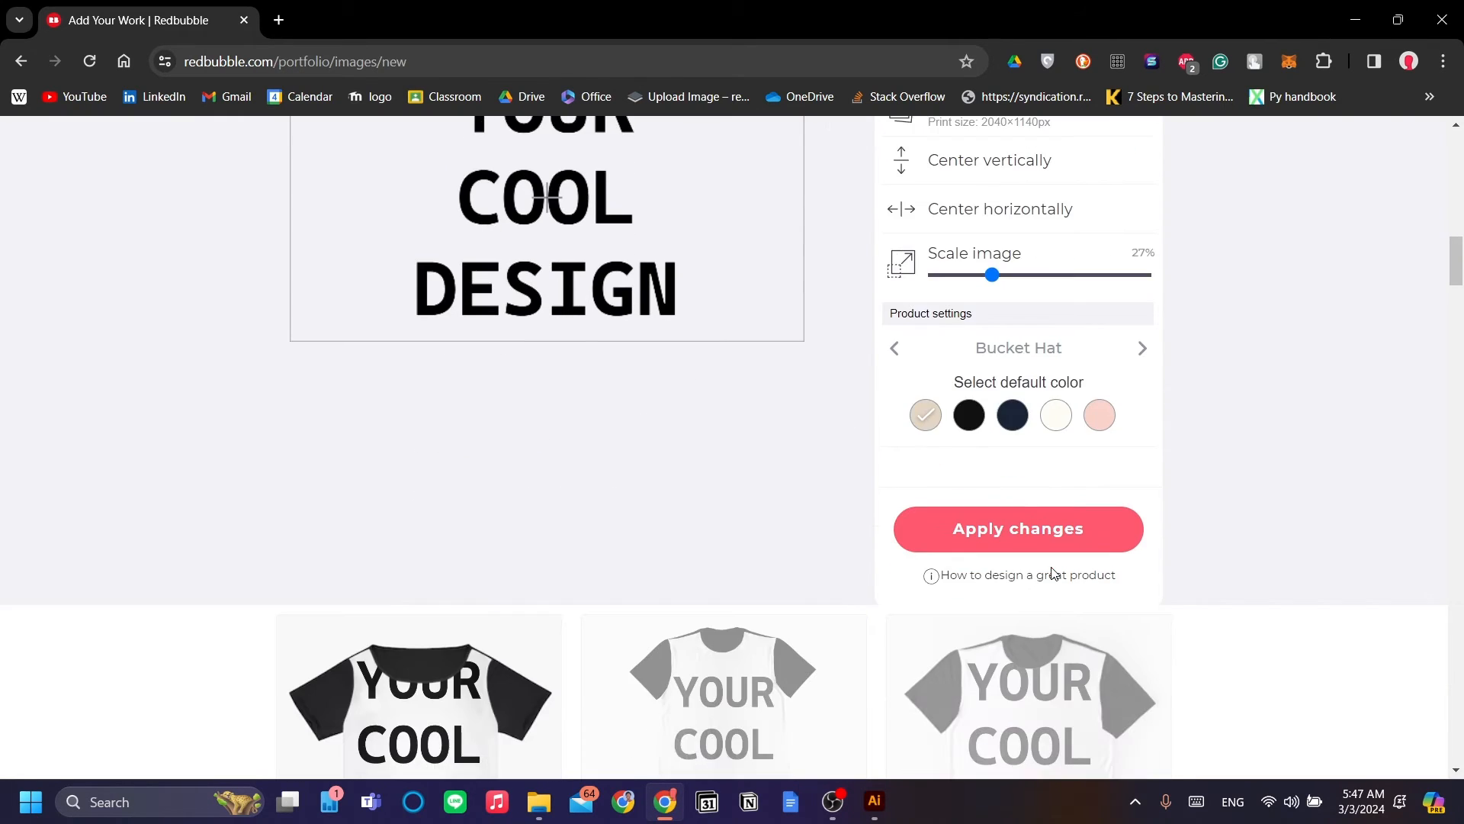
click(1052, 533)
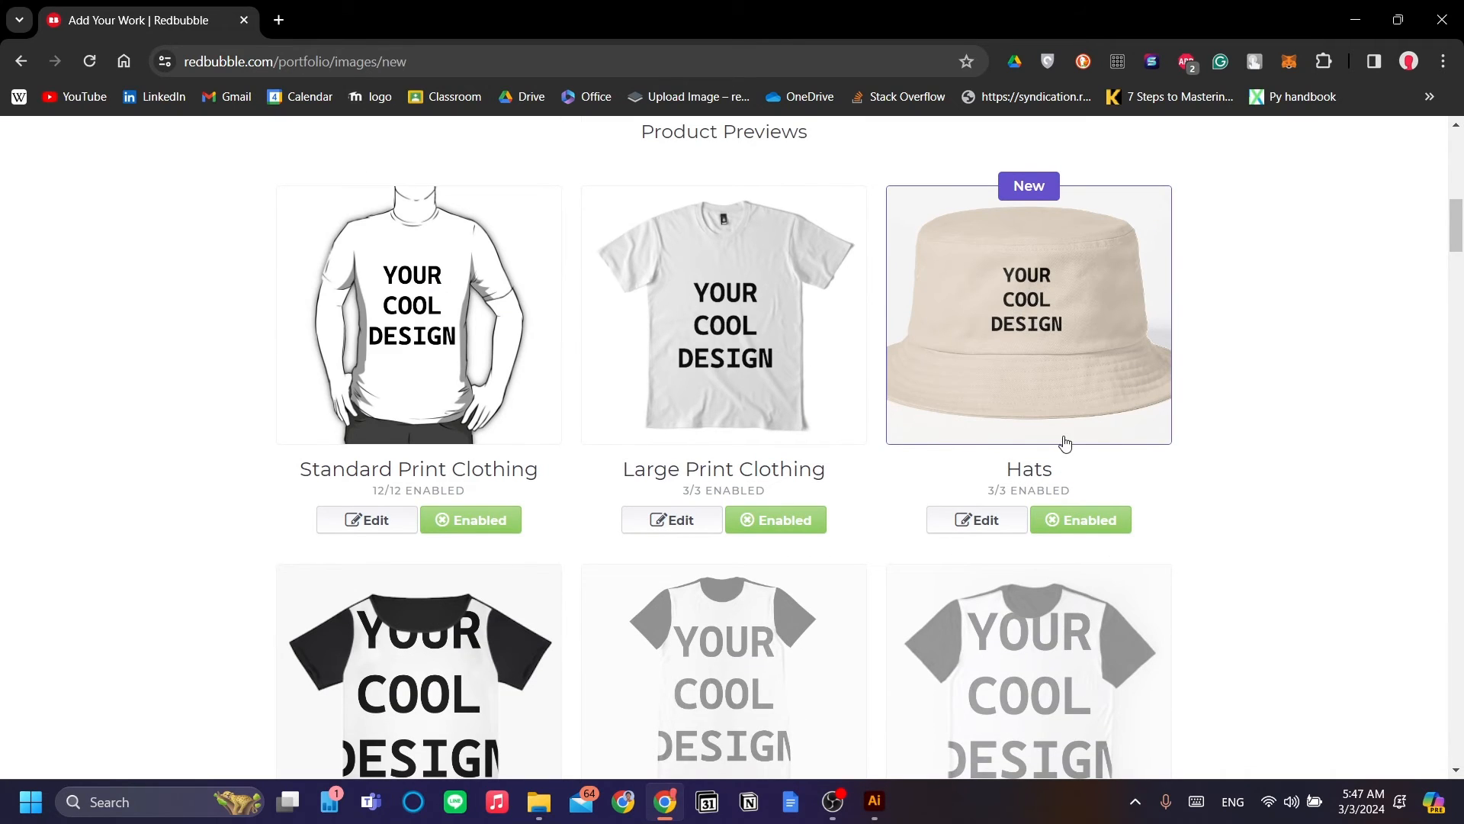
Step: Check the updated Hats preview alongside the neighbouring clothing previews and the design's tags and description
scroll(1096, 473, up, 2)
scroll(1097, 473, down, 2)
scroll(921, 399, down, 5)
scroll(923, 399, up, 3)
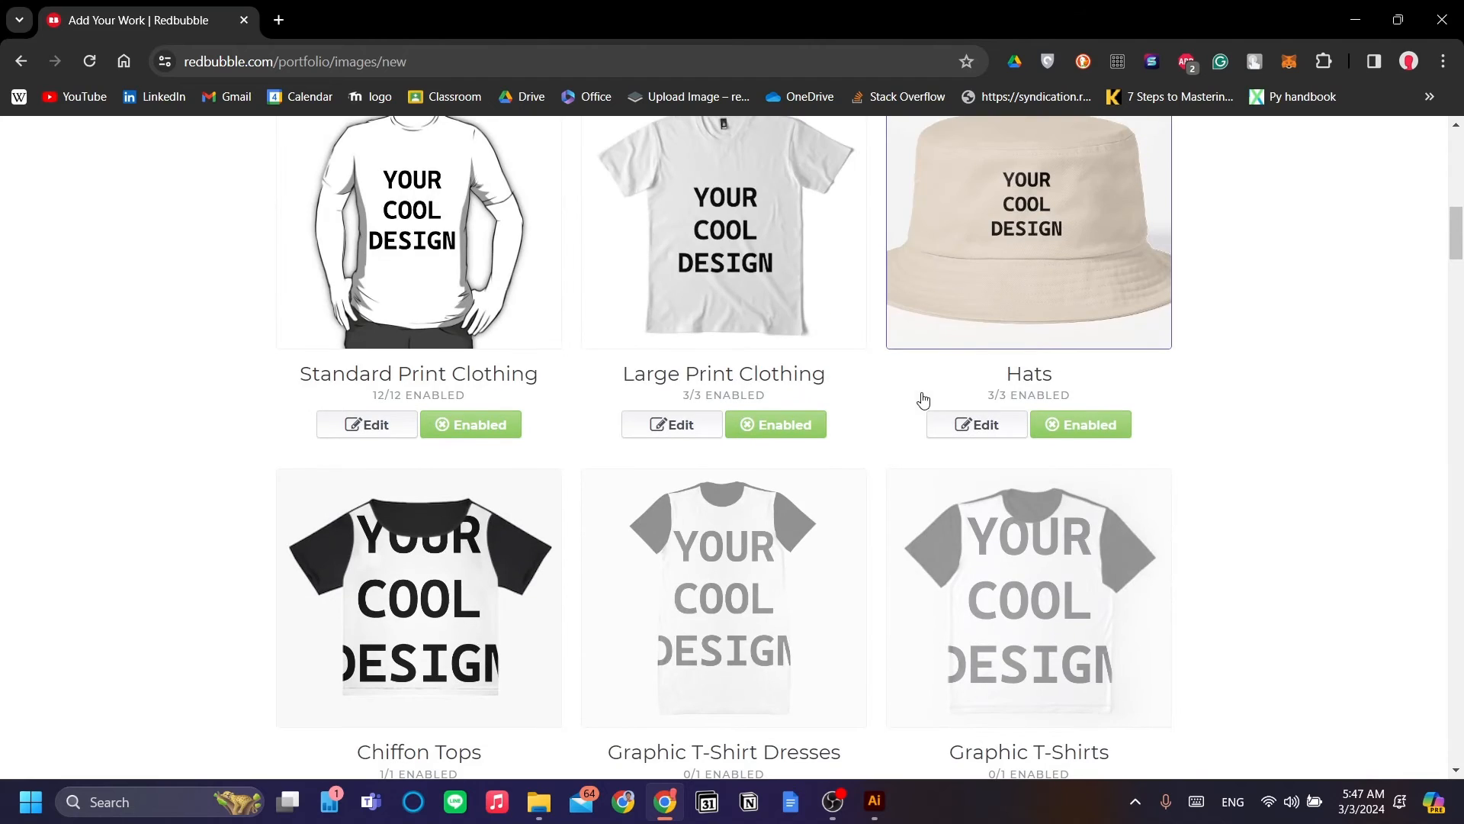
scroll(977, 471, up, 4)
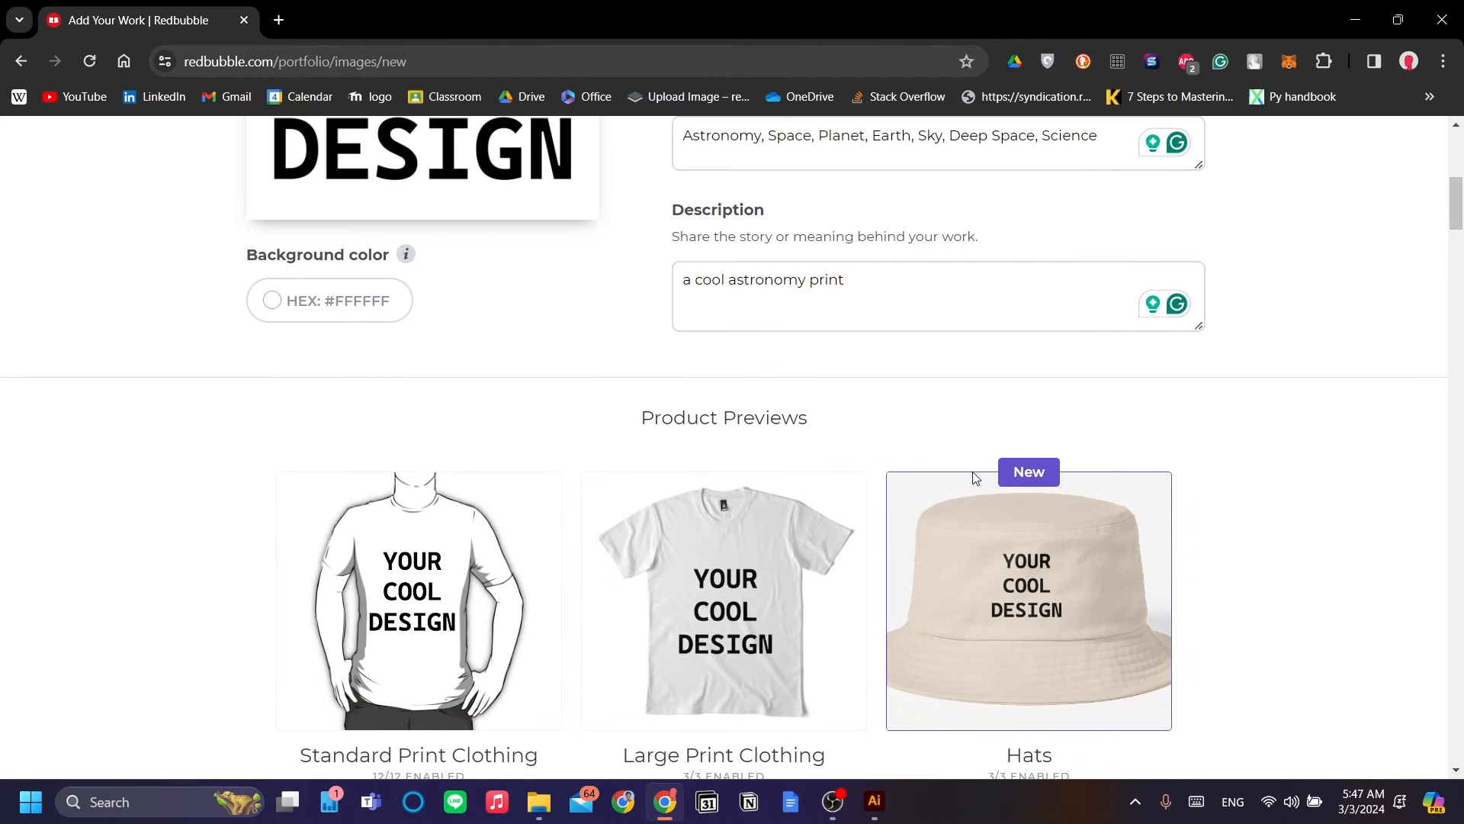
scroll(973, 473, up, 4)
scroll(972, 473, down, 5)
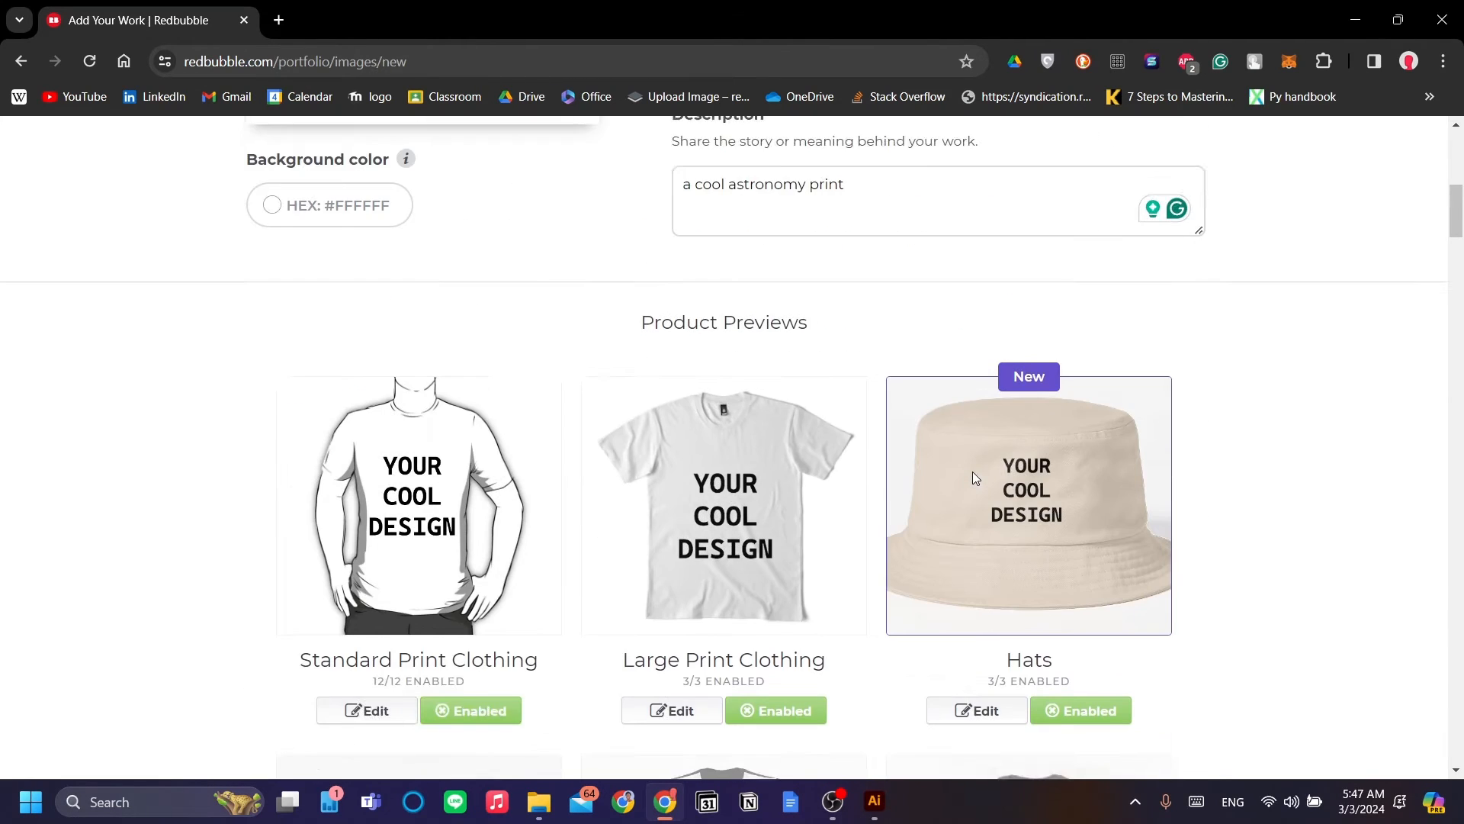
scroll(972, 471, down, 3)
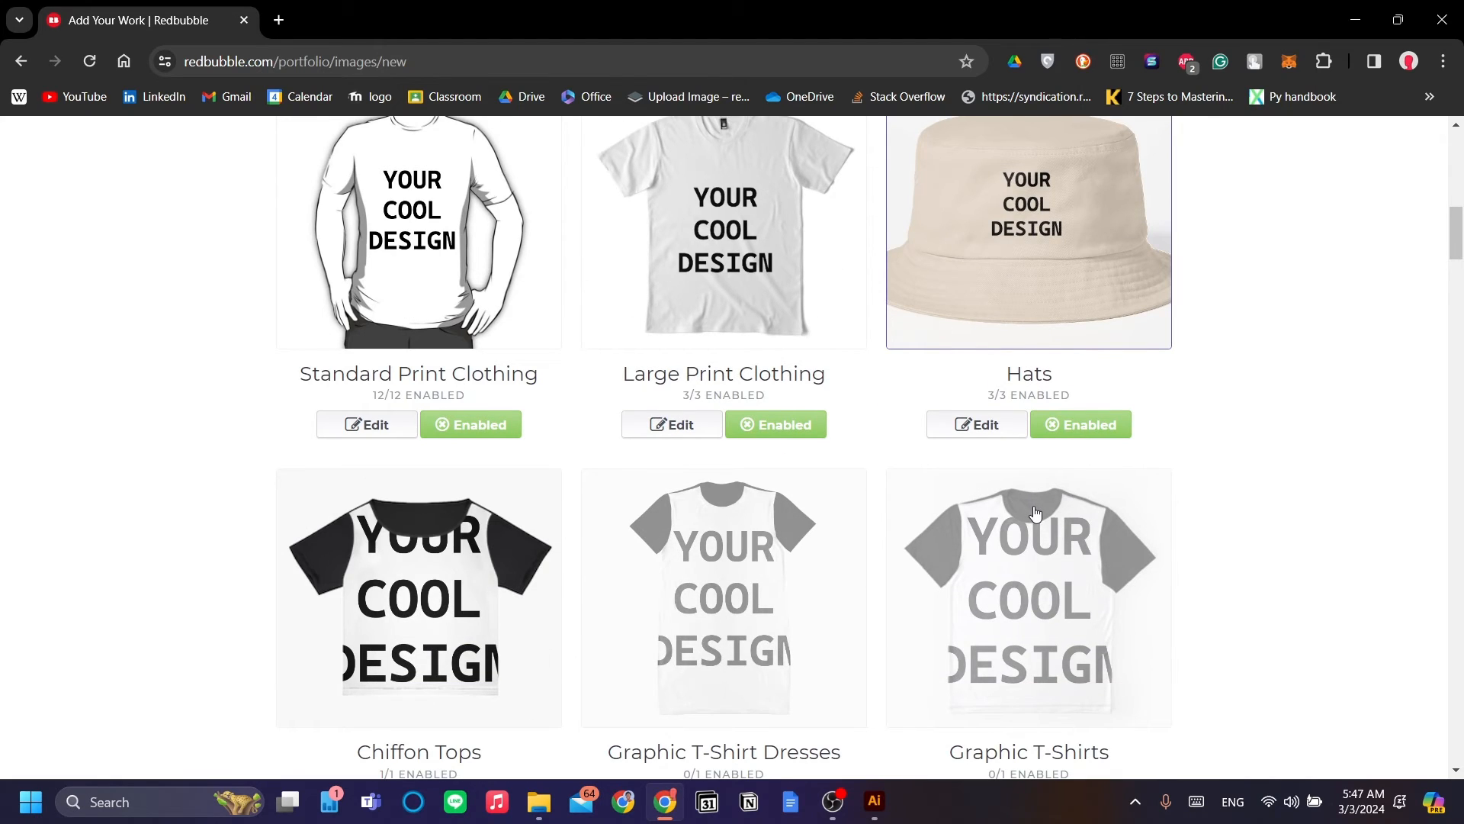
Step: Review the design placement and enabled status of products from Graphic T-Shirts through home goods, pet items, Mugs and Scarves
scroll(1034, 513, down, 4)
scroll(969, 495, down, 4)
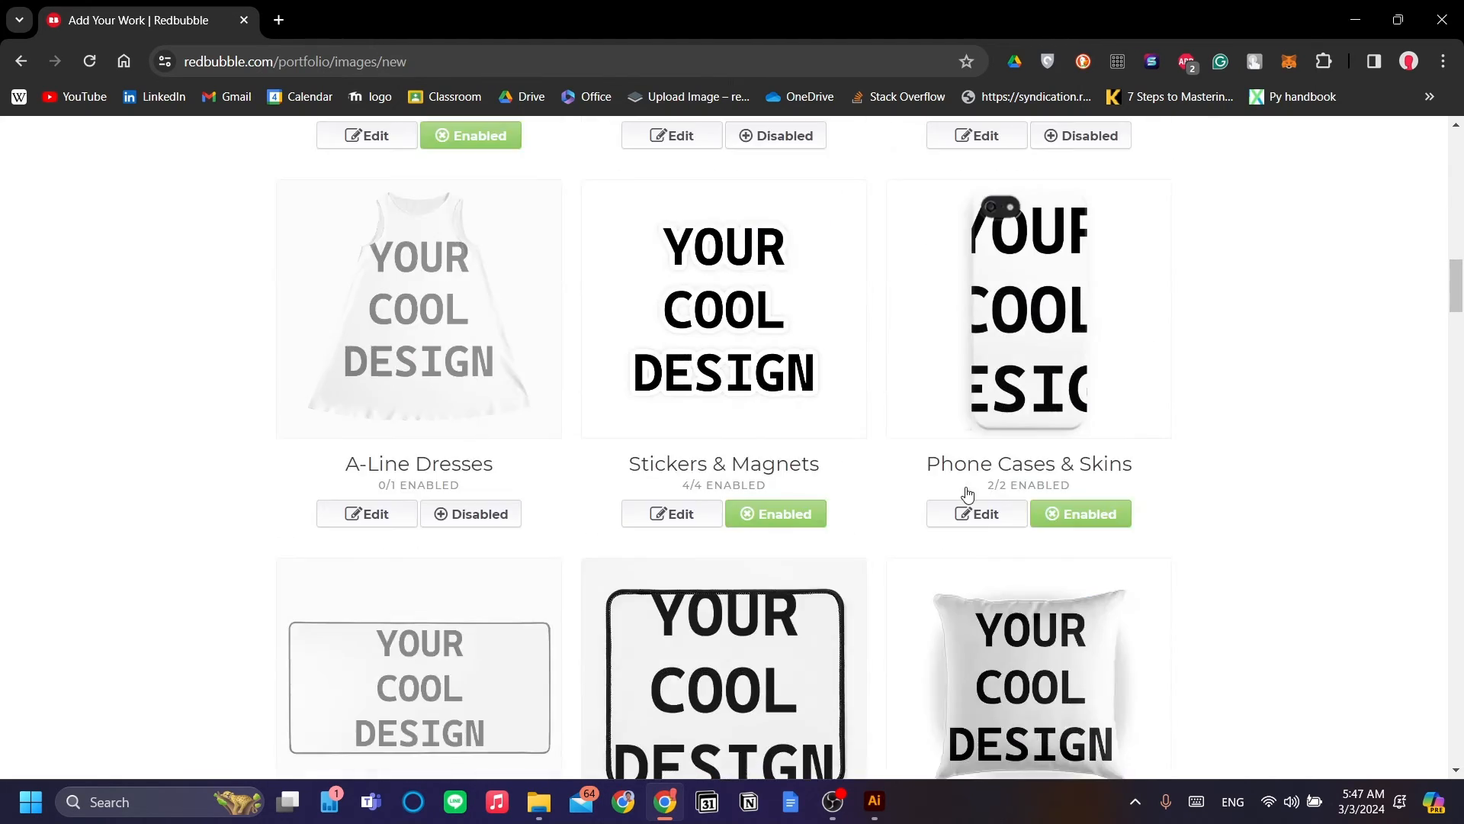
scroll(968, 494, down, 3)
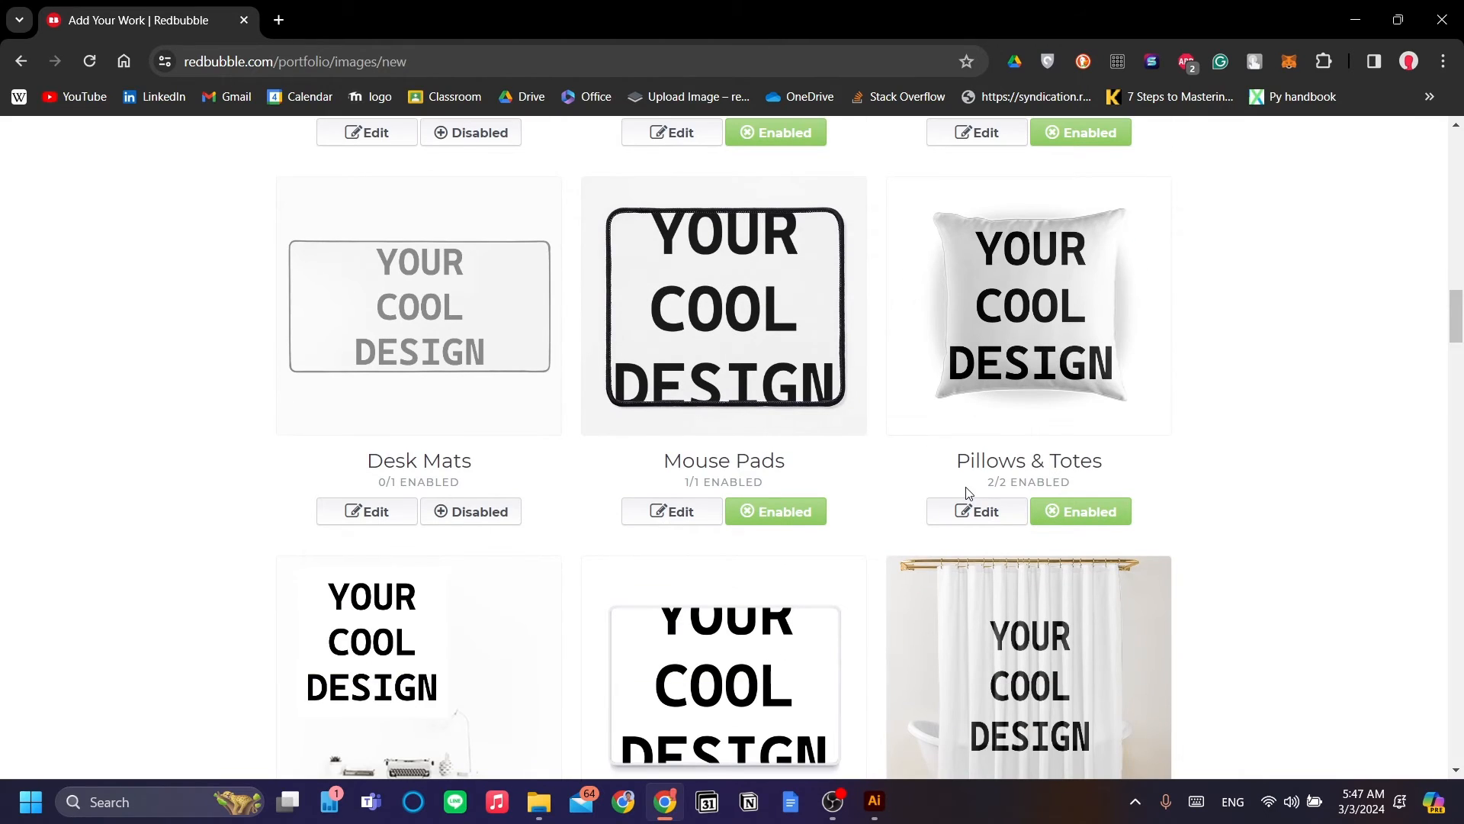
scroll(966, 488, down, 2)
scroll(959, 489, down, 1)
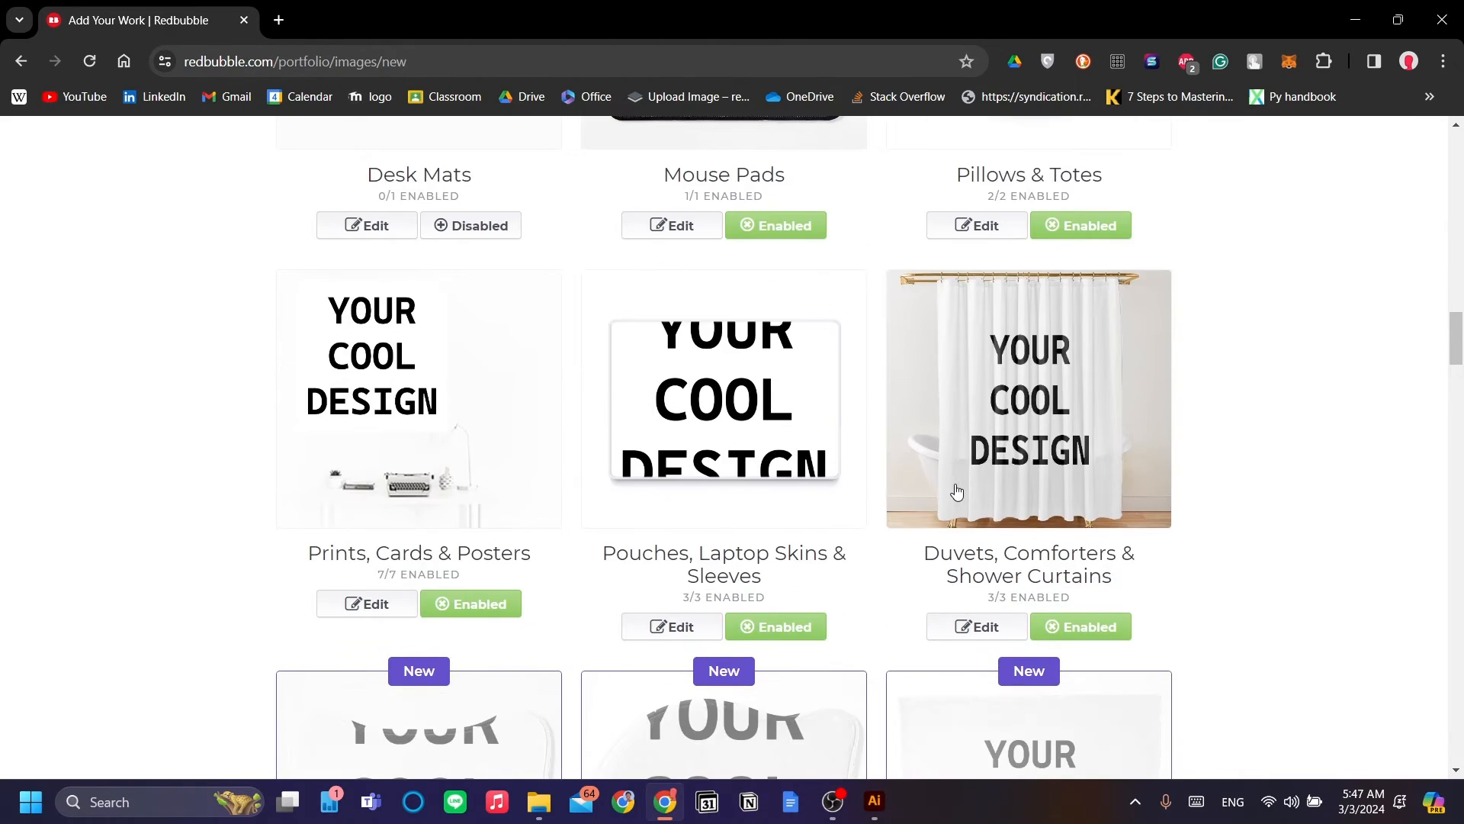
scroll(957, 491, down, 6)
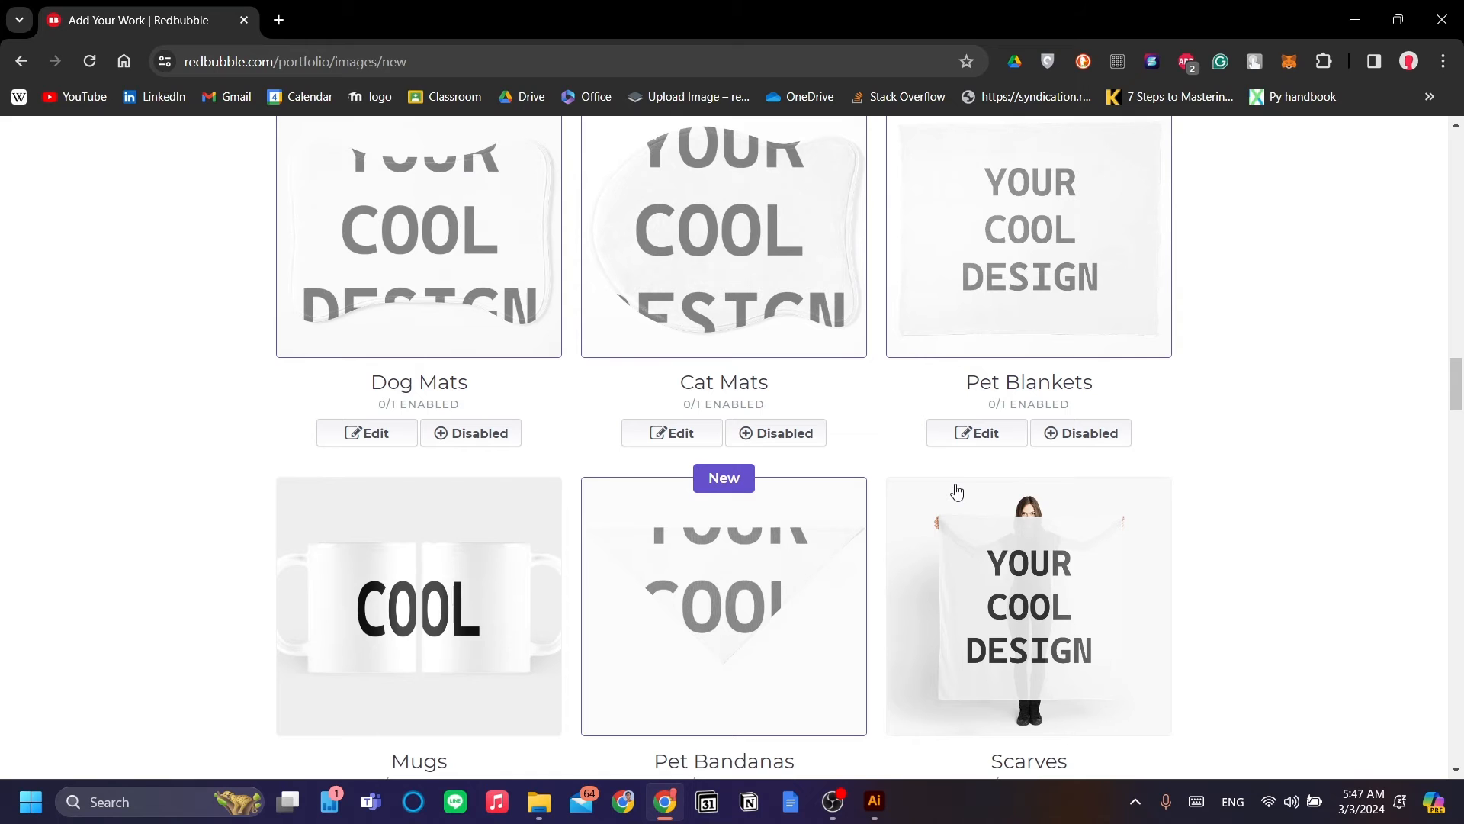
scroll(957, 490, down, 2)
scroll(962, 485, up, 8)
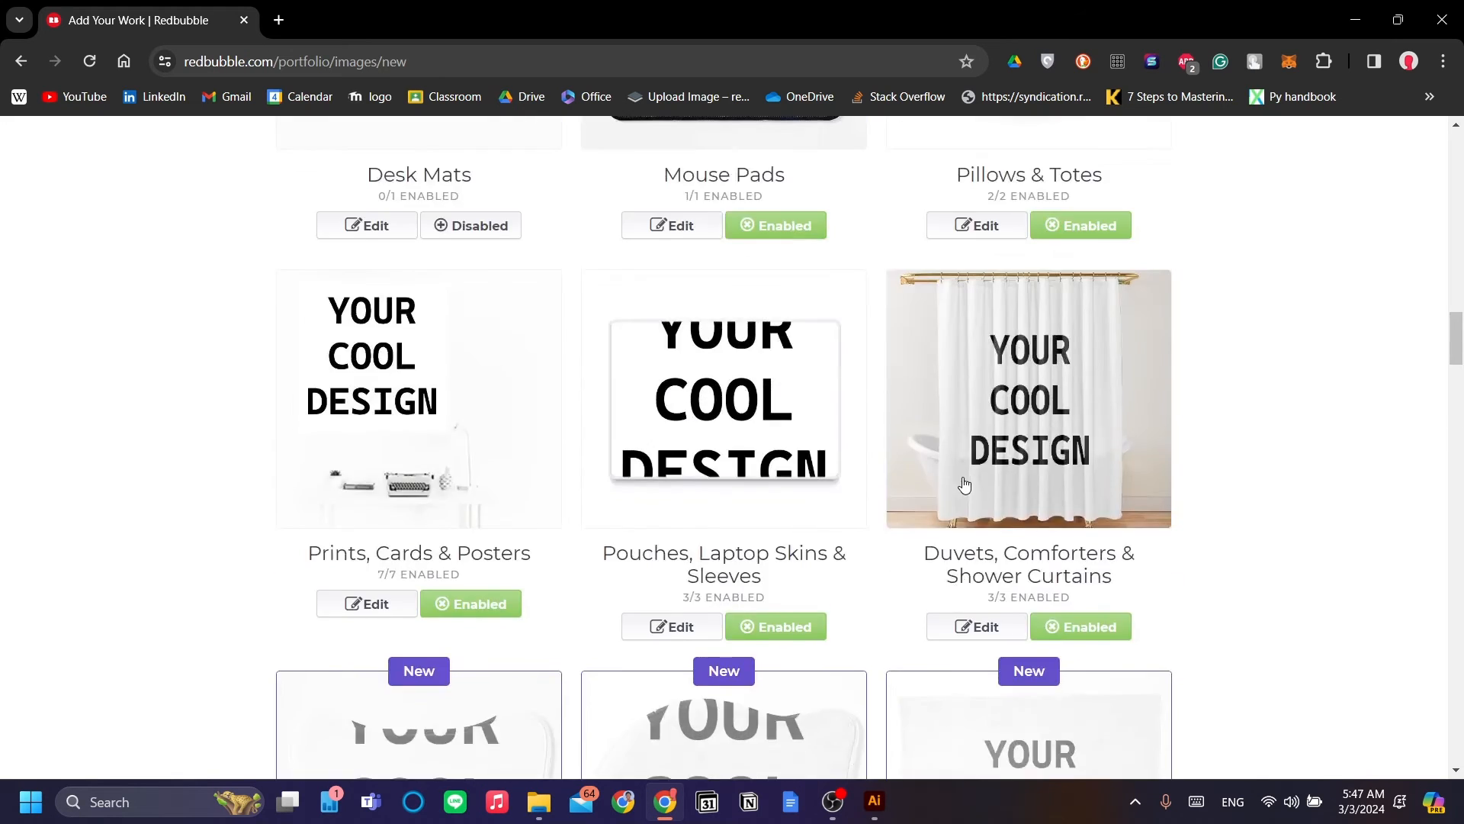
Step: Recheck the product previews from Standard Print Clothing through Mugs, then examine the remaining standard products down to Sleeveless Tops, Phone Wallets and Mini Skirts
scroll(963, 485, up, 15)
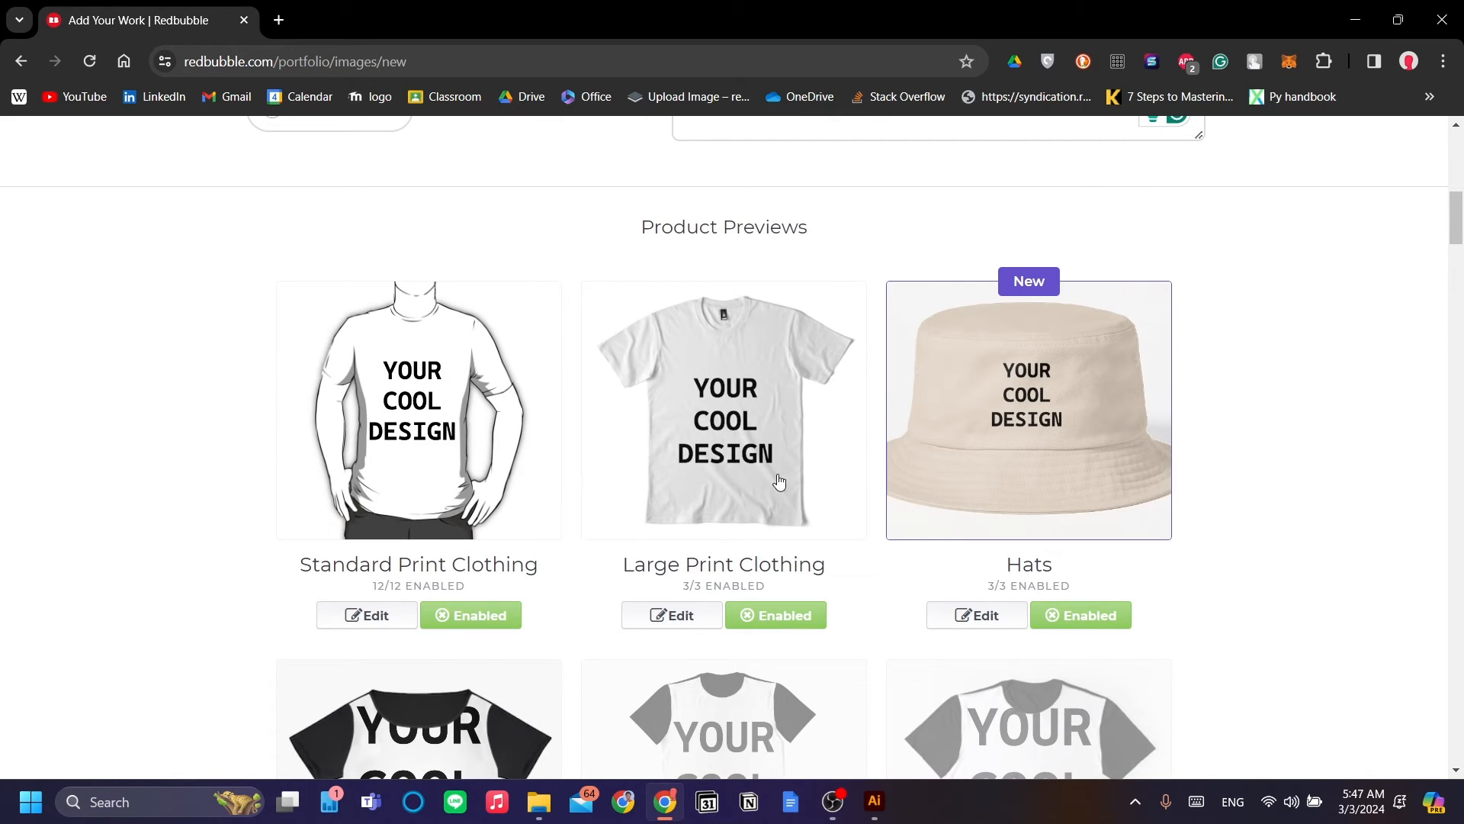
scroll(902, 496, down, 15)
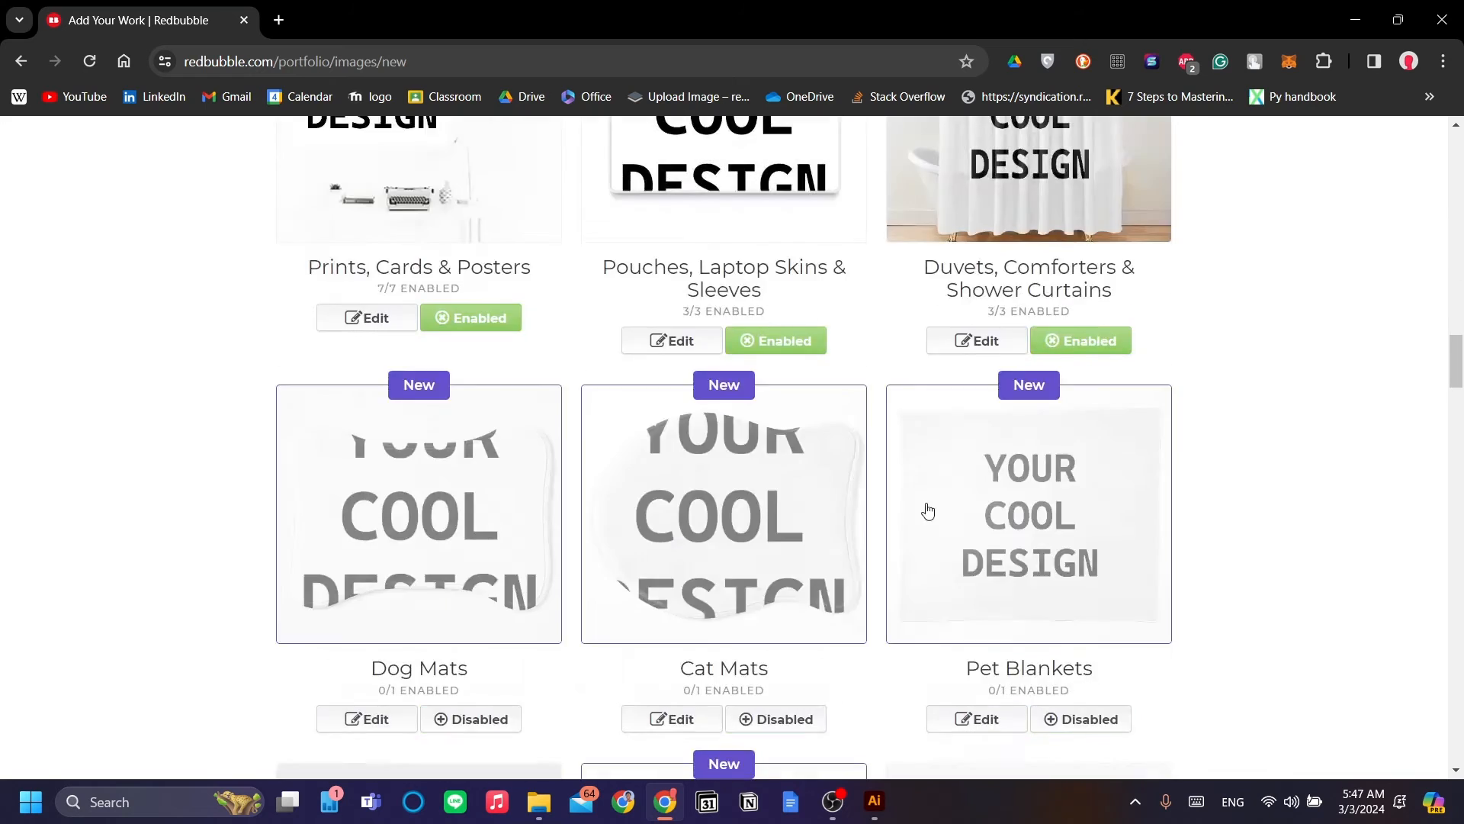
scroll(928, 510, up, 14)
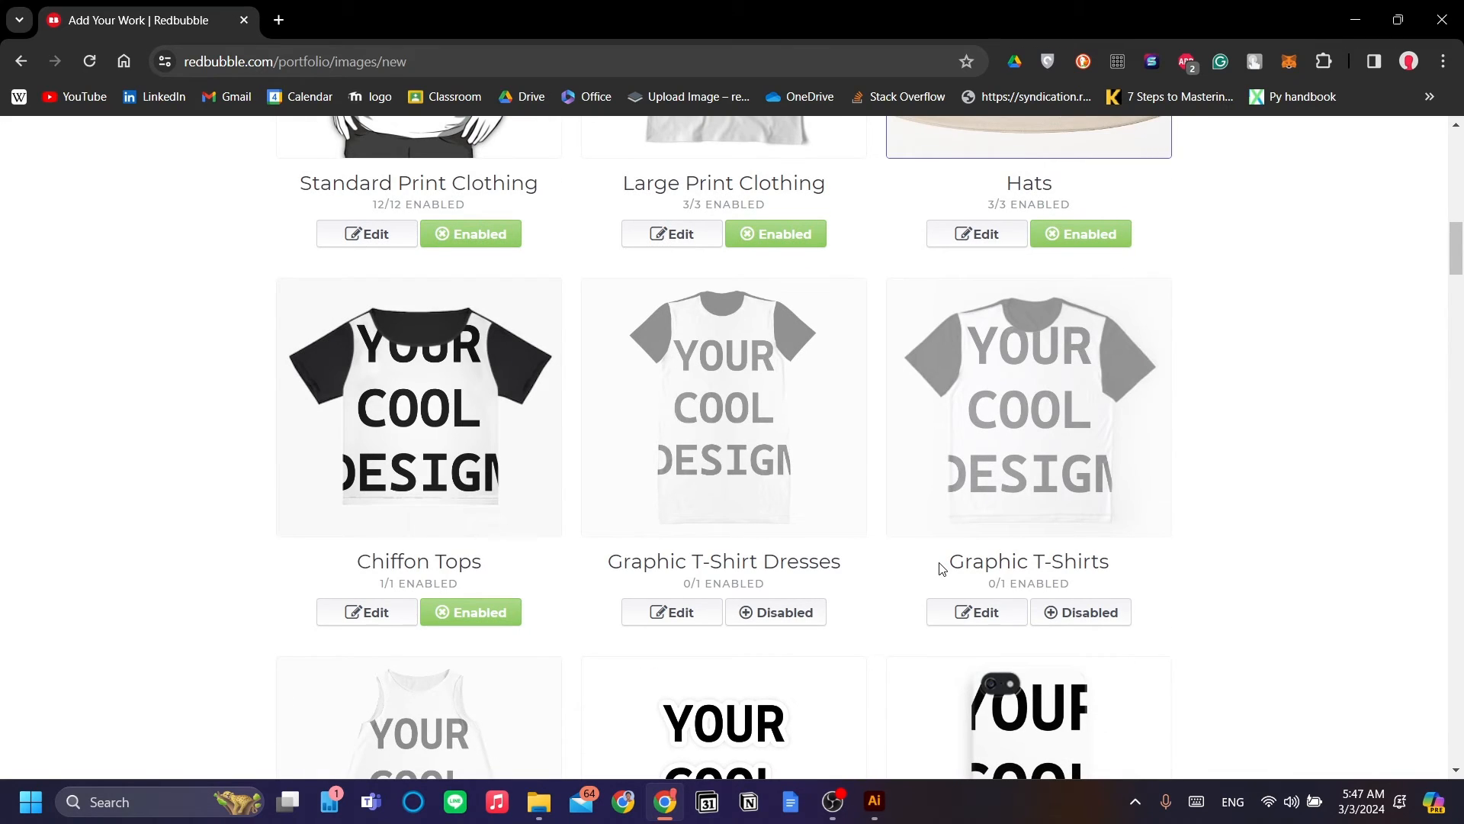
scroll(915, 596, down, 2)
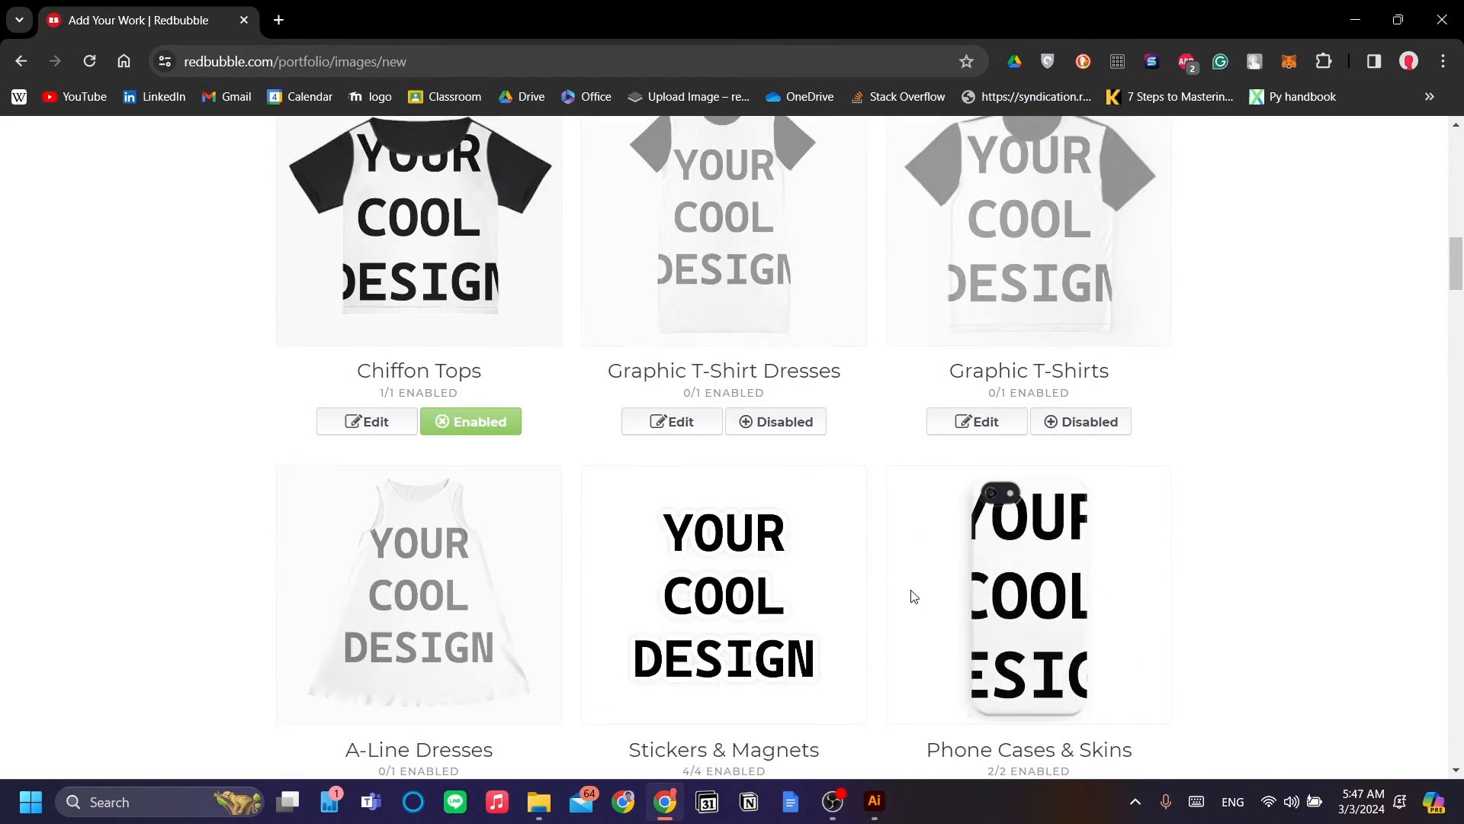
scroll(913, 597, down, 15)
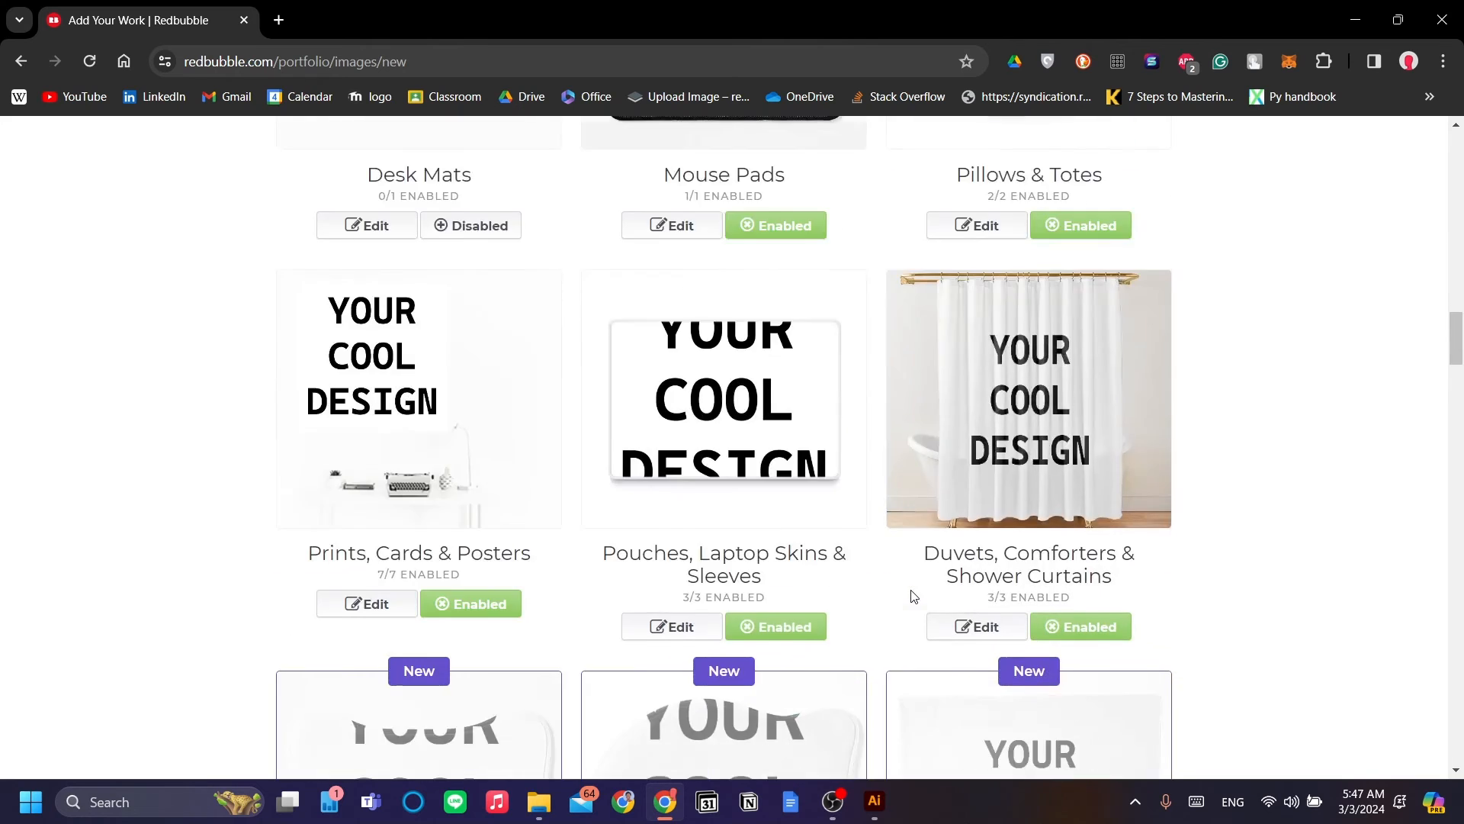
scroll(913, 596, down, 5)
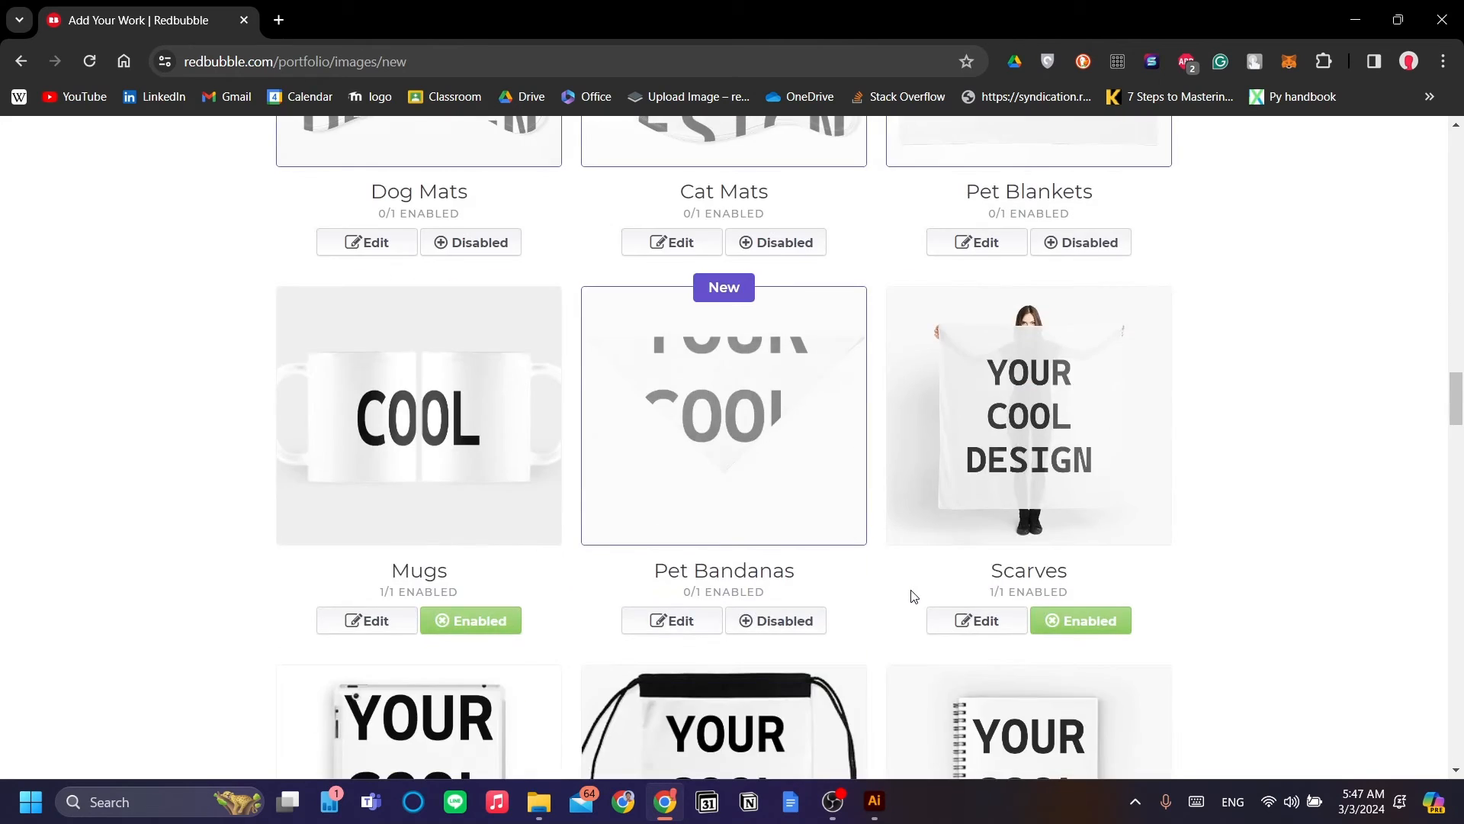
scroll(914, 596, up, 1)
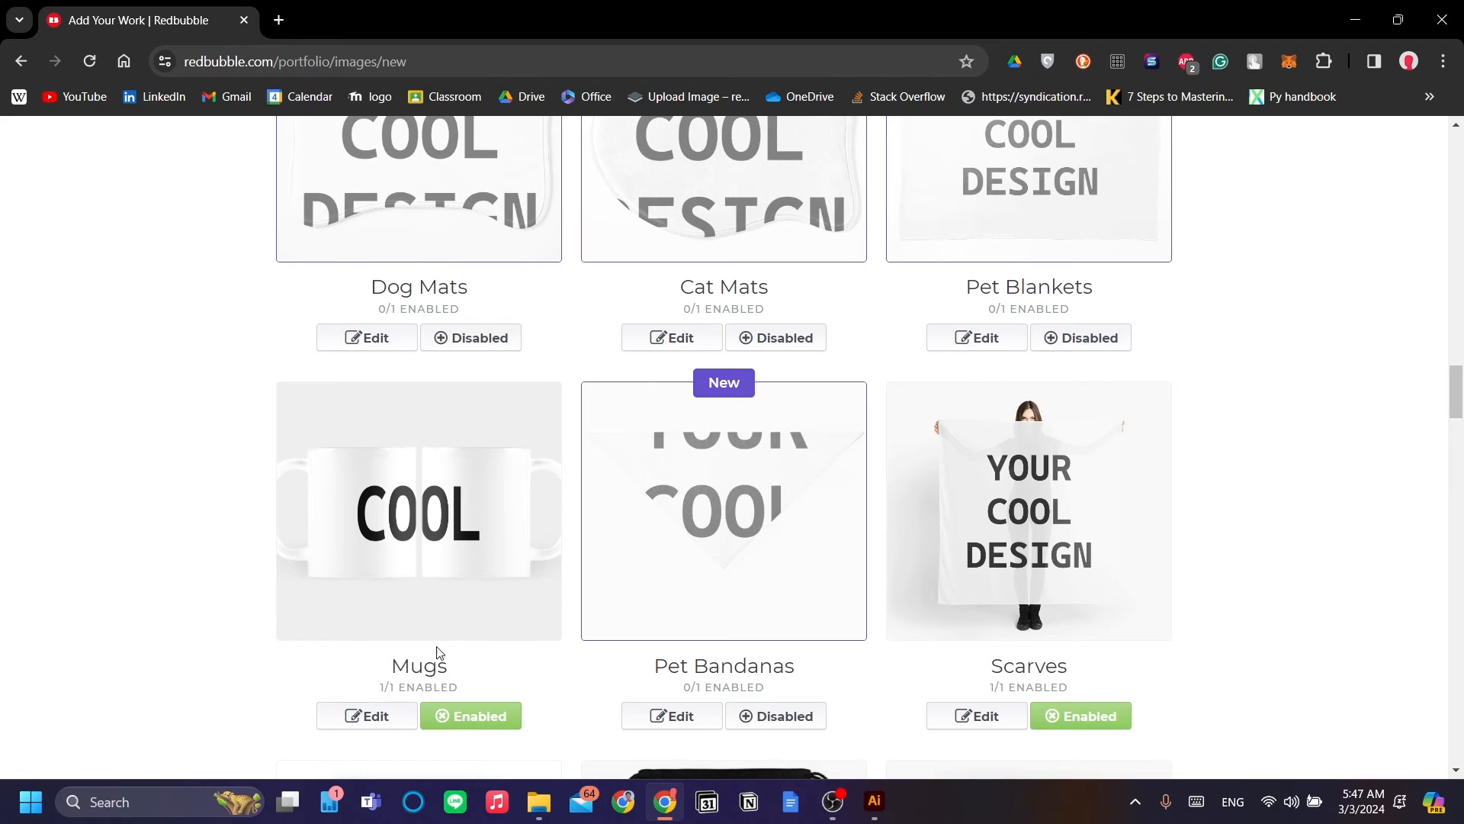
scroll(806, 366, down, 11)
scroll(823, 366, down, 12)
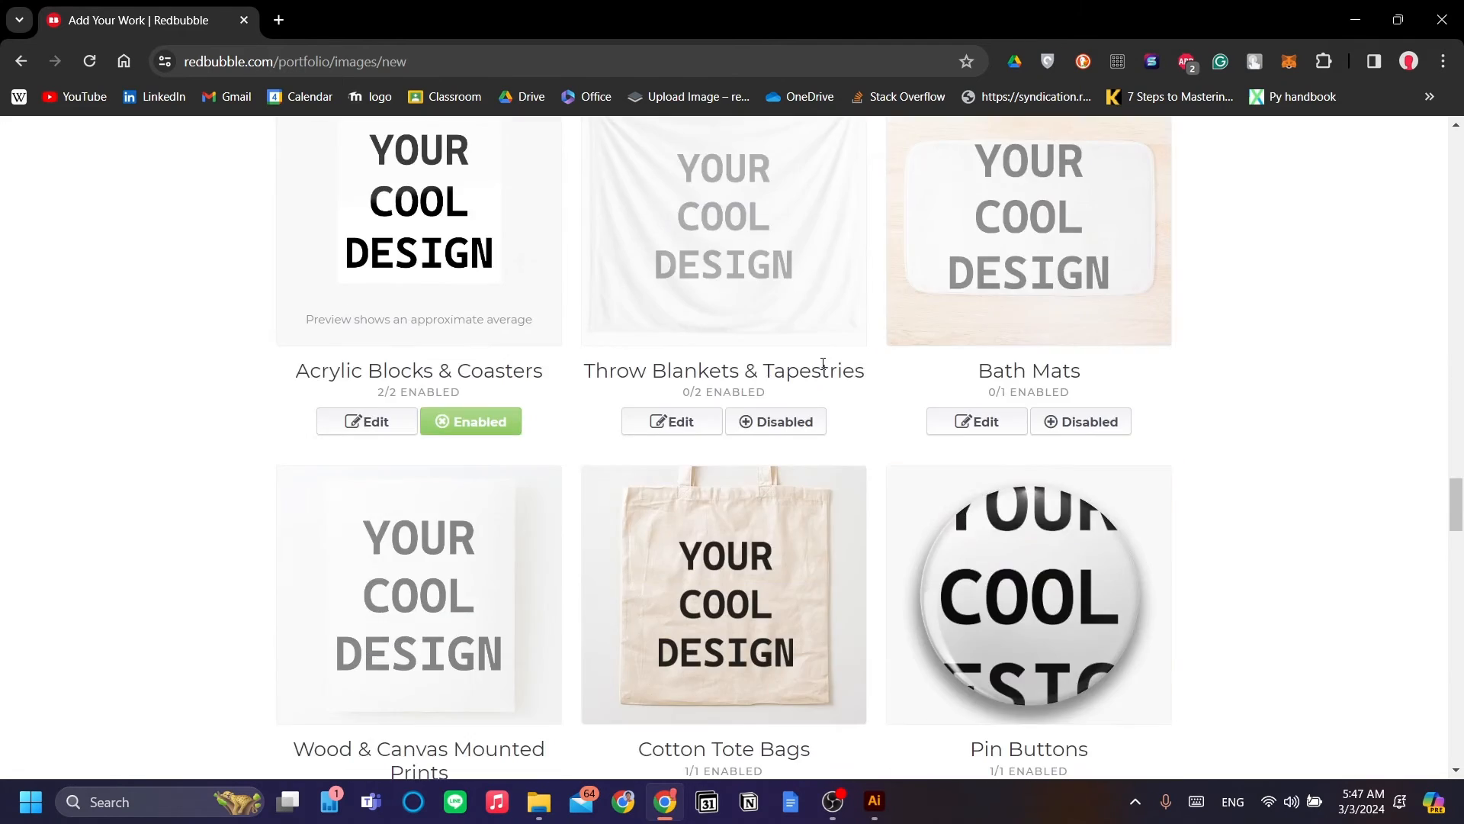
scroll(856, 454, down, 3)
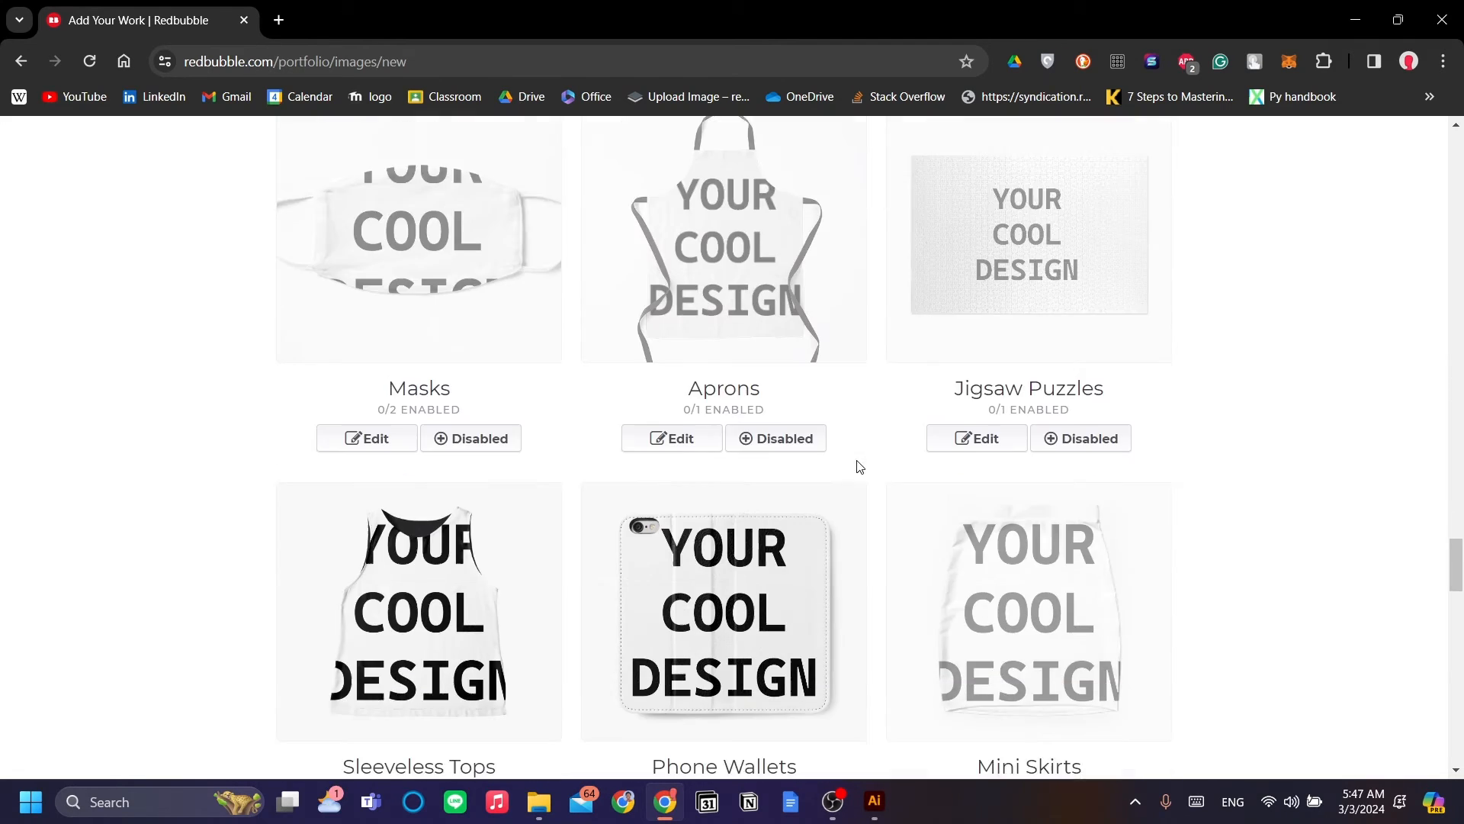
scroll(859, 473, down, 3)
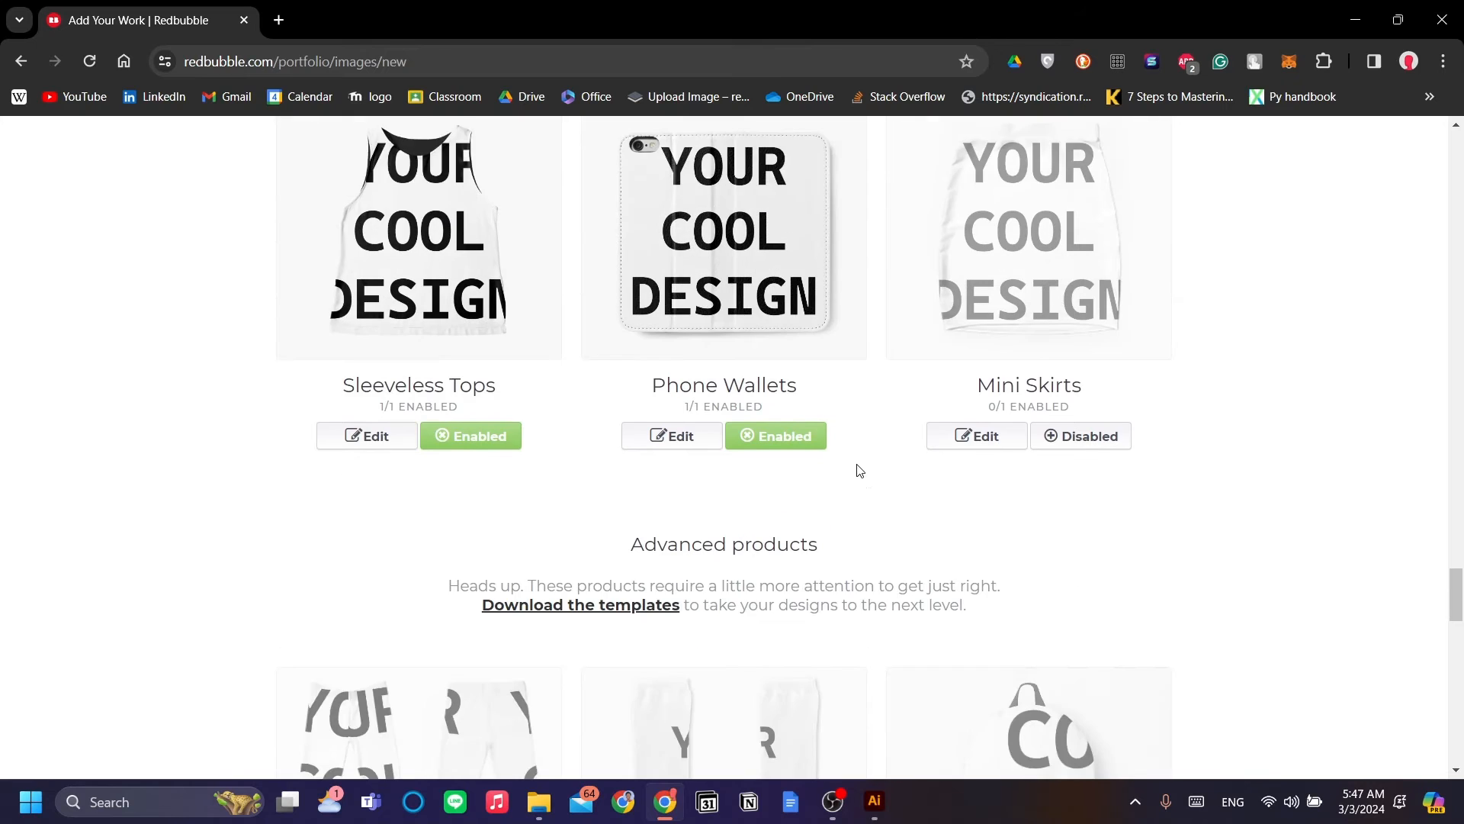
Step: Examine the Advanced products note and the previews of Leggings, Socks, Backpacks, Duffle Bags and Fitted Masks
scroll(860, 470, down, 1)
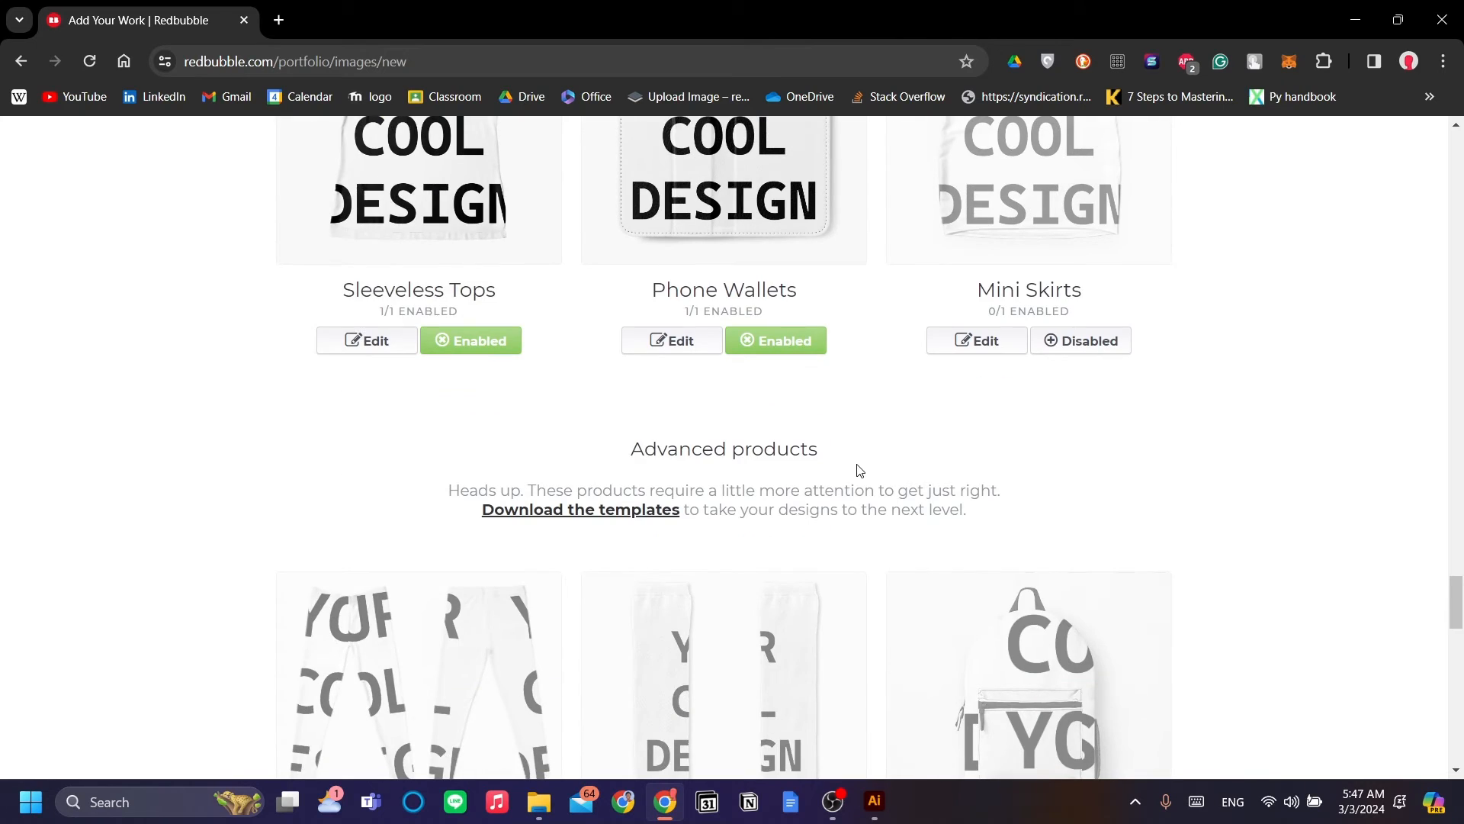
scroll(861, 470, up, 2)
scroll(859, 472, down, 6)
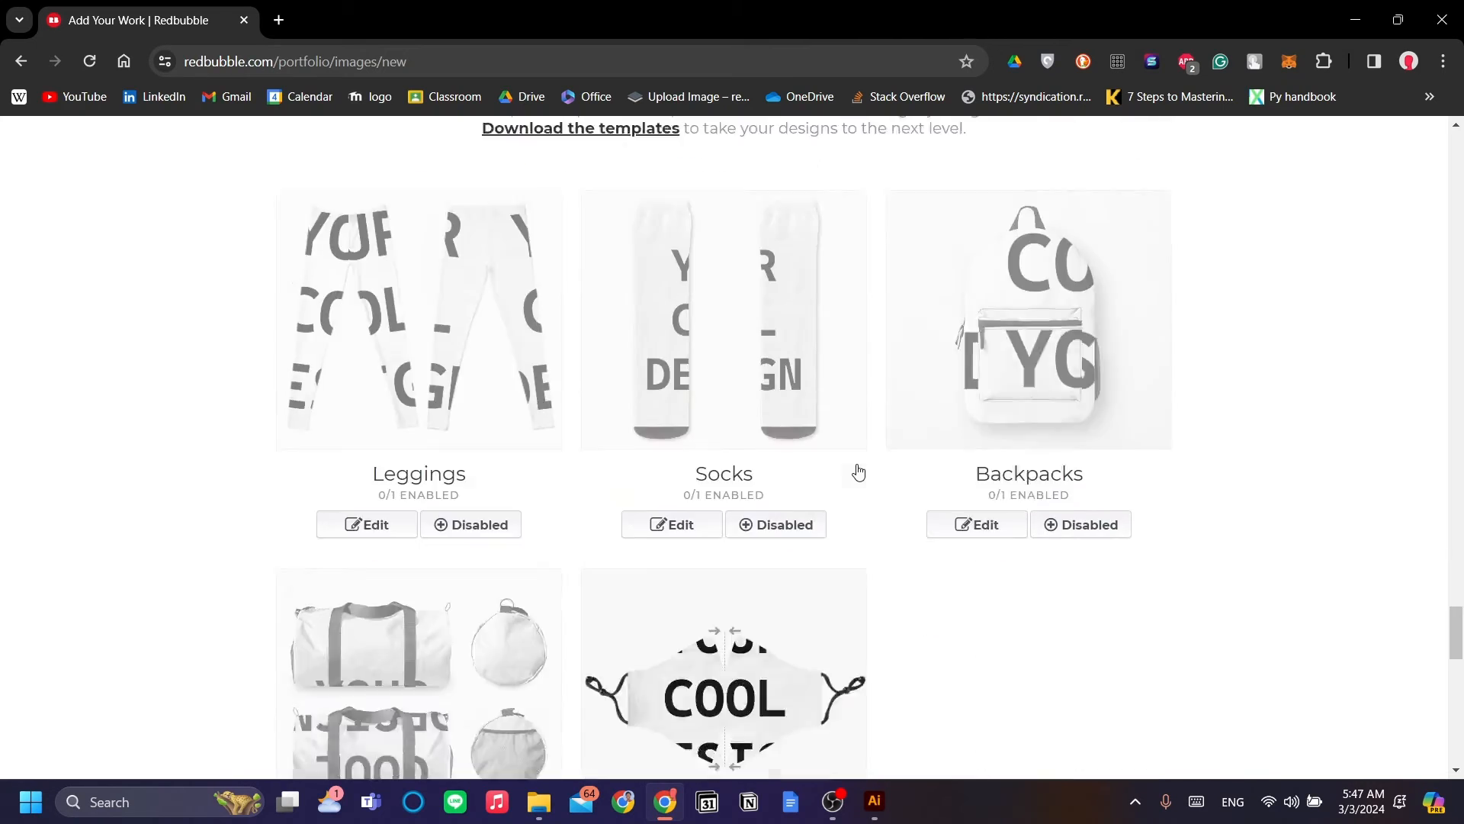
scroll(859, 471, down, 3)
scroll(856, 467, up, 3)
scroll(754, 488, up, 3)
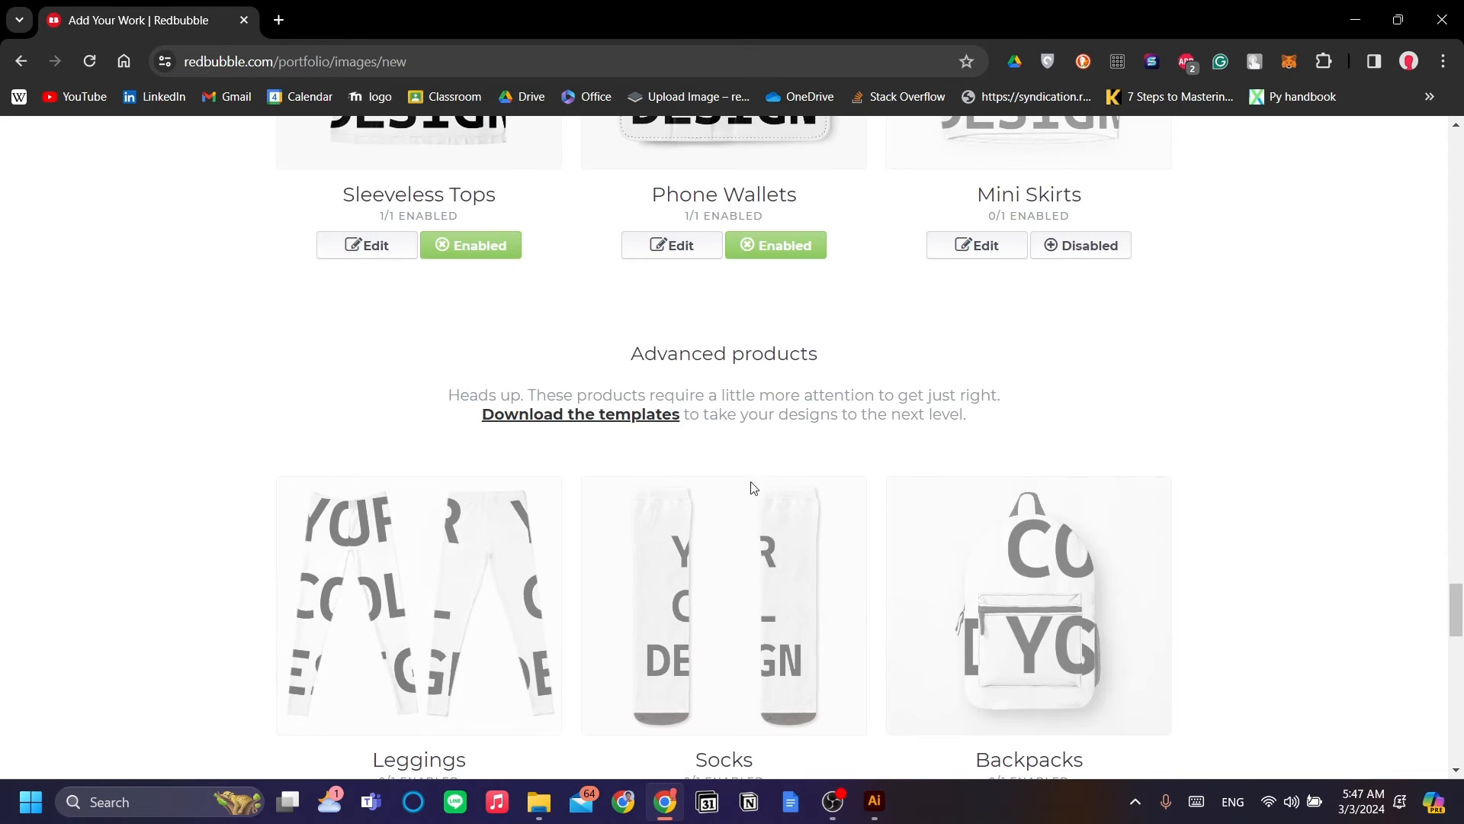
scroll(833, 518, down, 6)
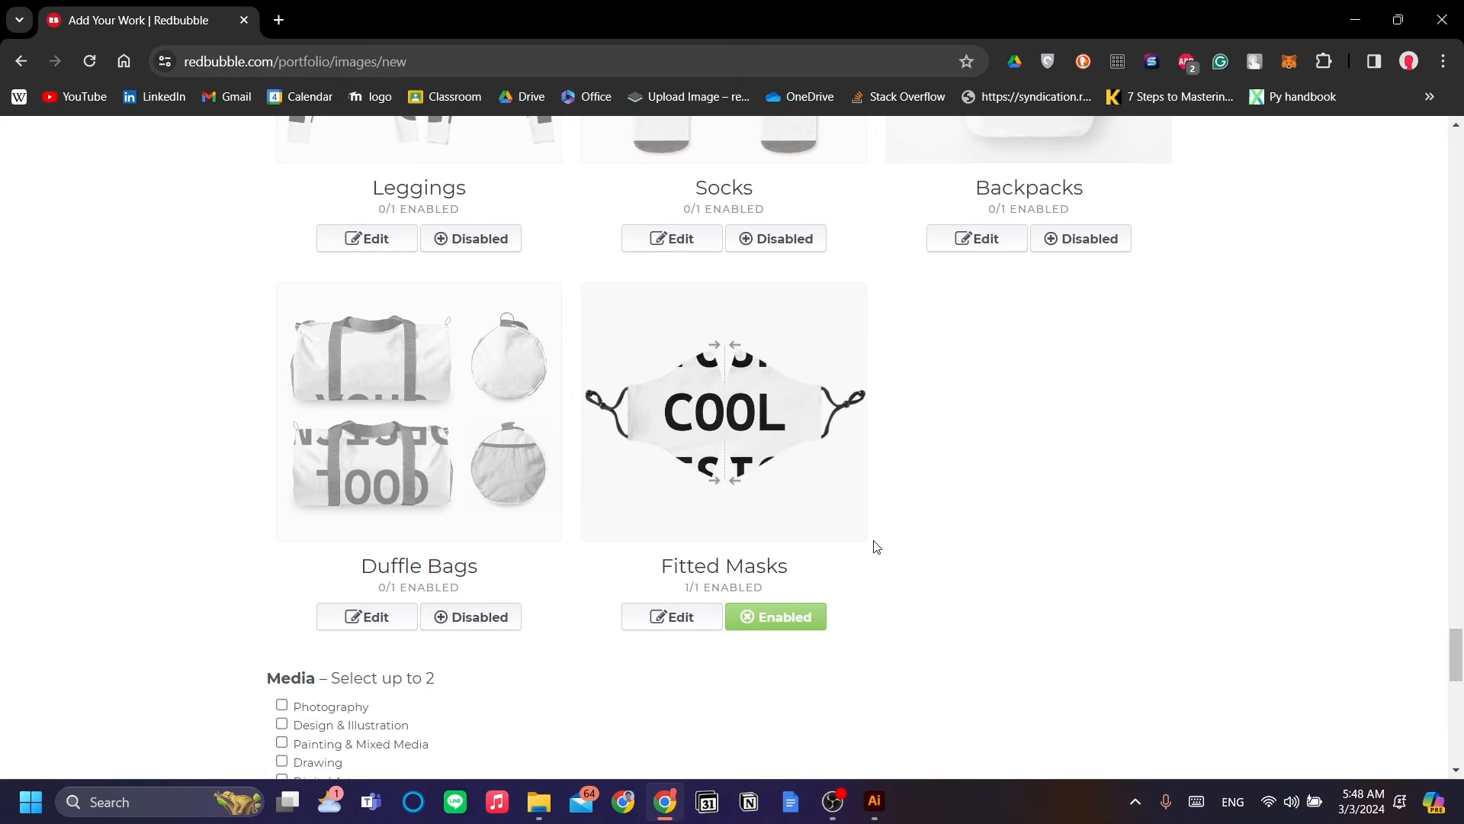
scroll(877, 547, down, 2)
scroll(876, 546, up, 10)
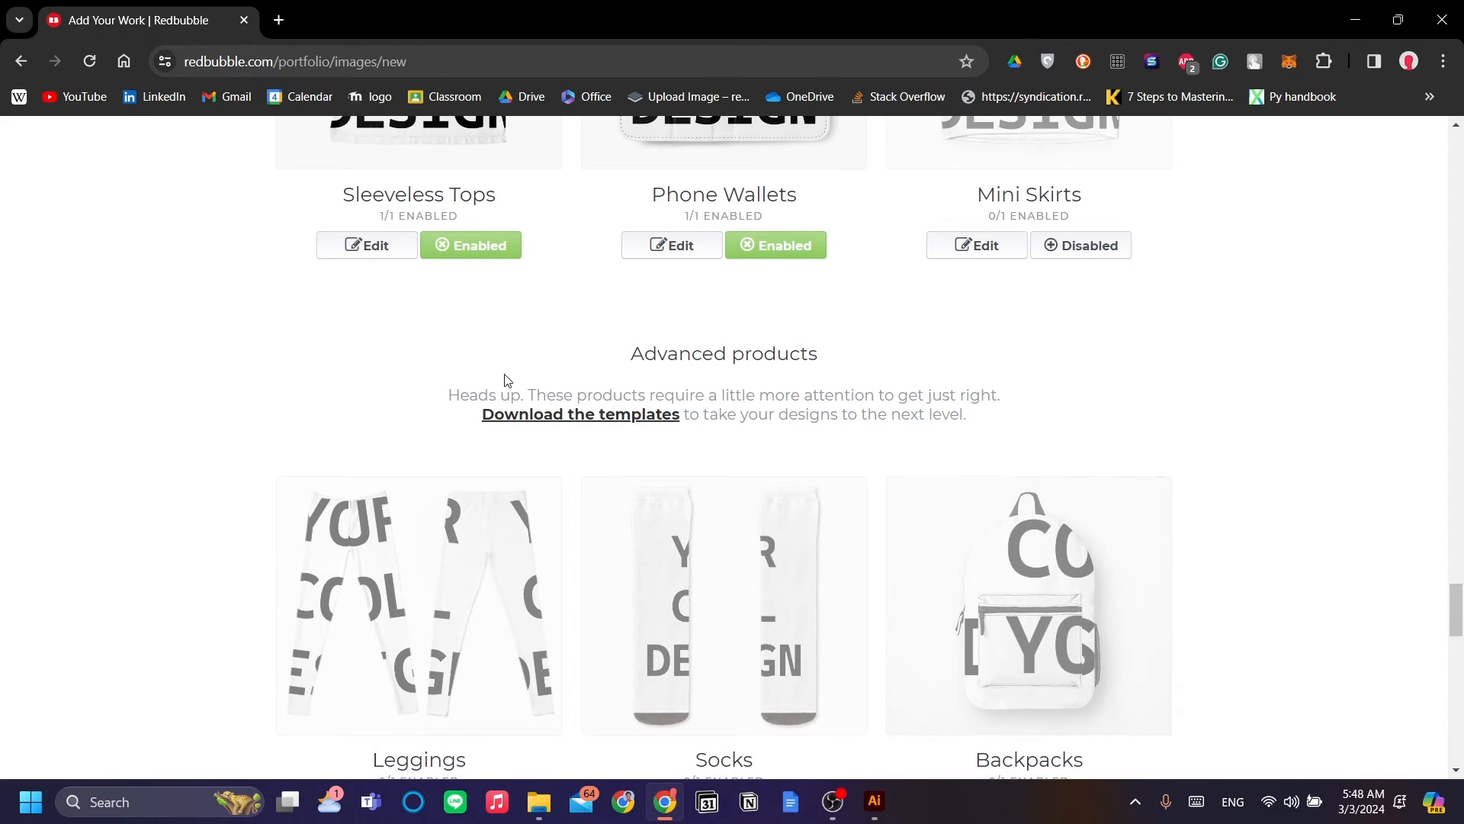
drag(545, 395, 1086, 419)
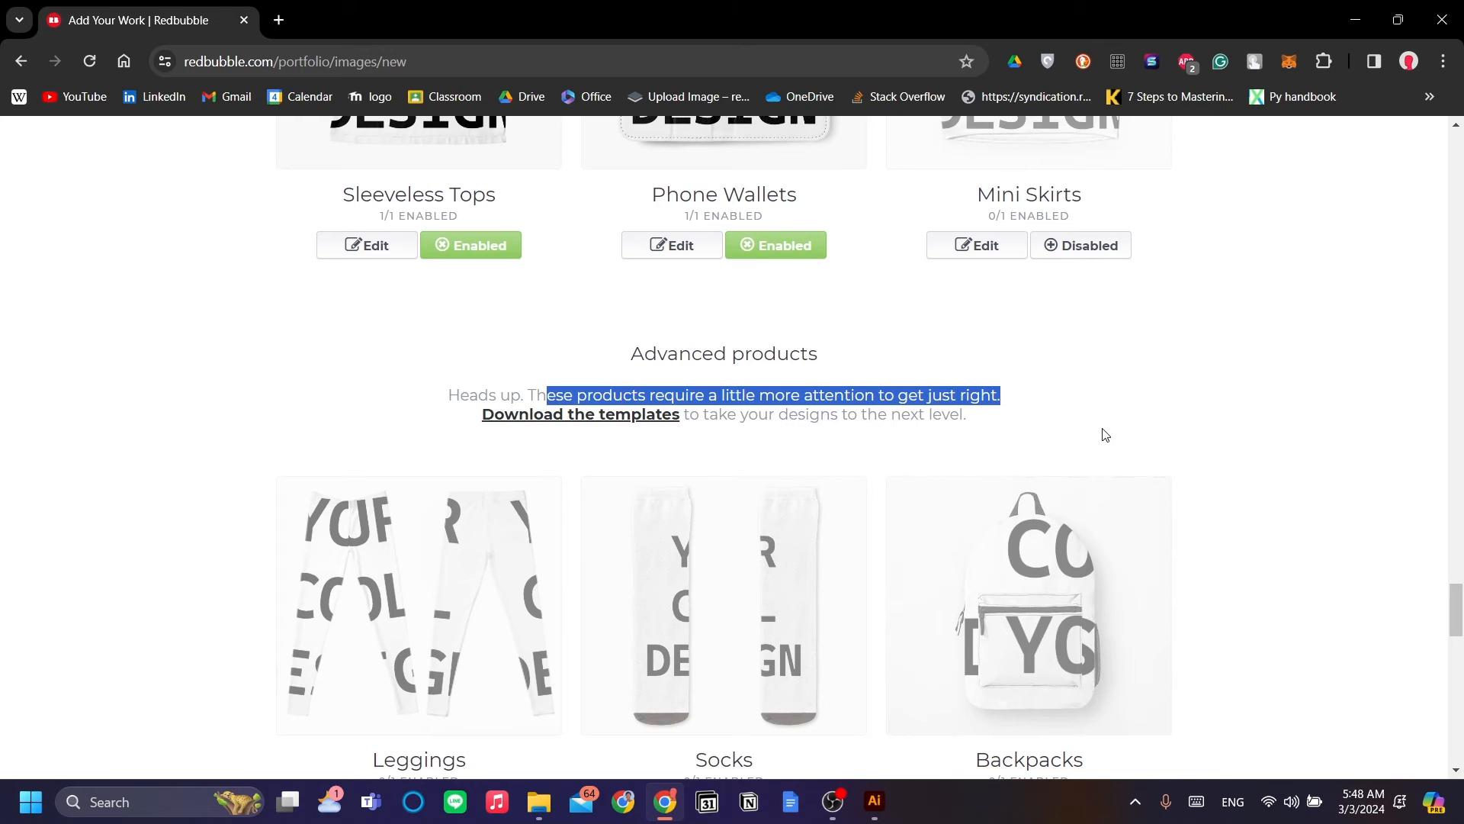
click(1090, 436)
scroll(868, 490, down, 5)
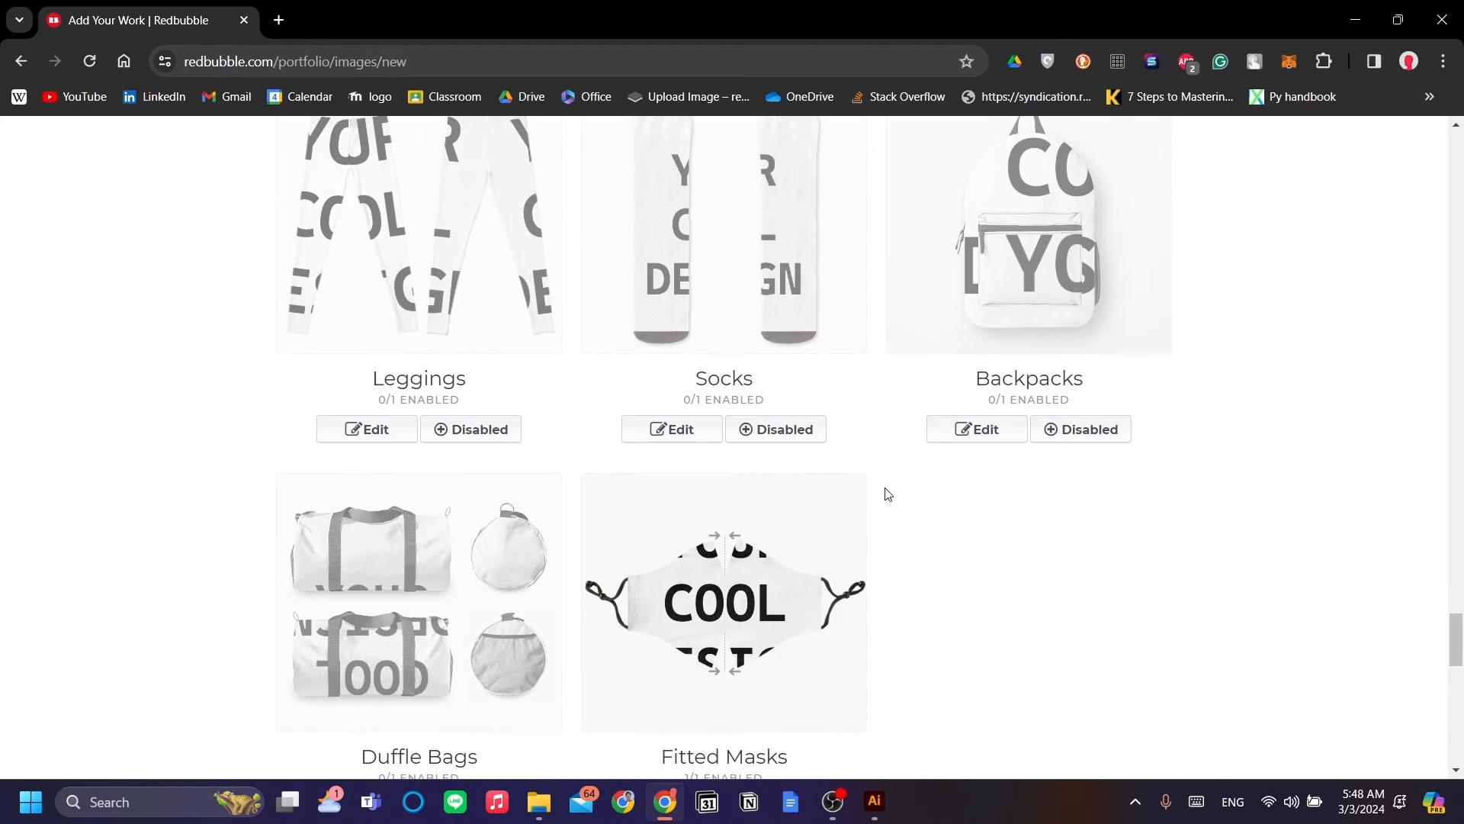
Step: Compare the standard product previews from Desk Mats through Mini Skirts with the Advanced products down to Fitted Masks and the Media section
scroll(887, 504, up, 1)
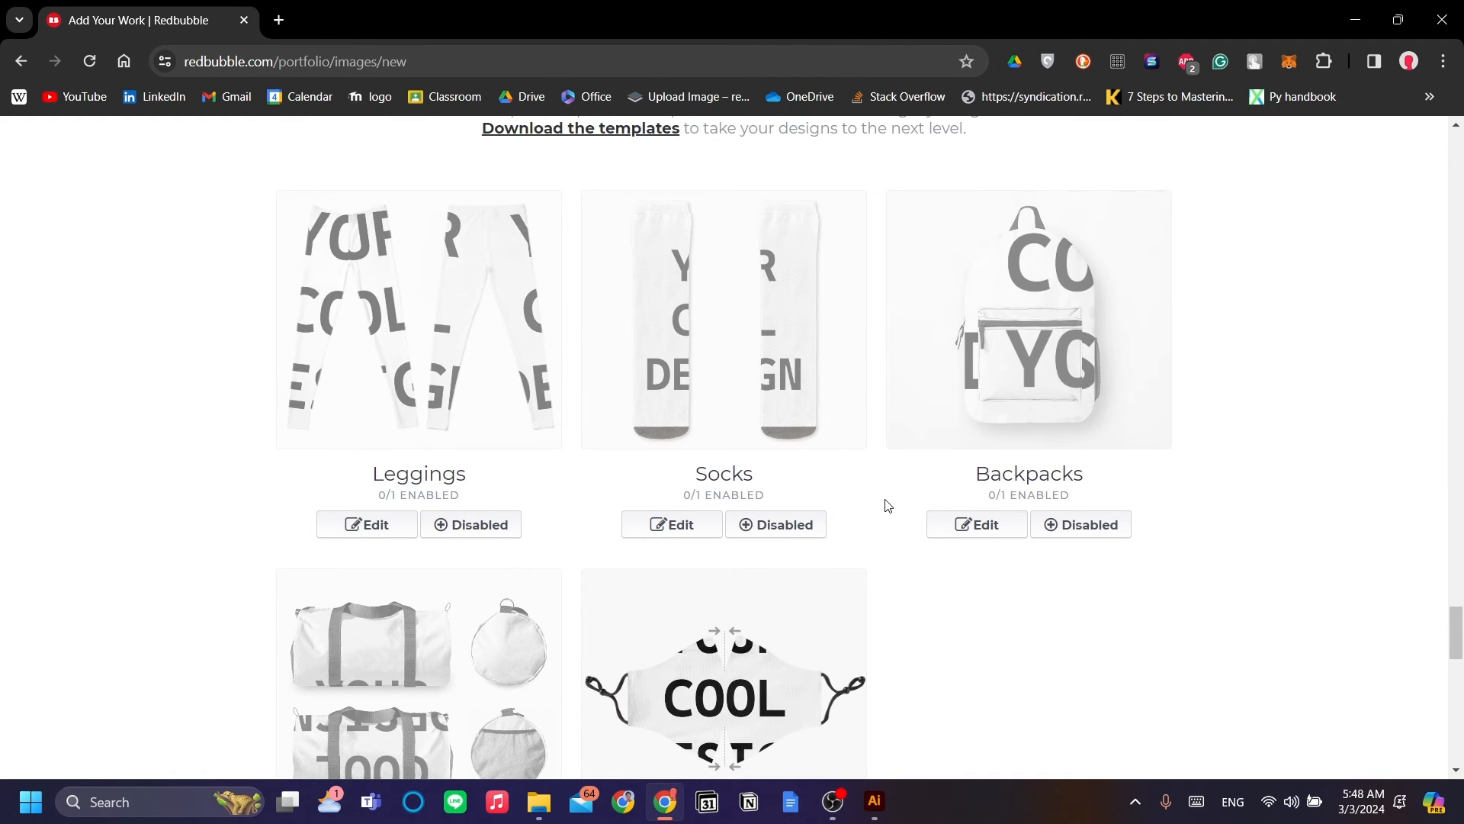
scroll(890, 523, up, 15)
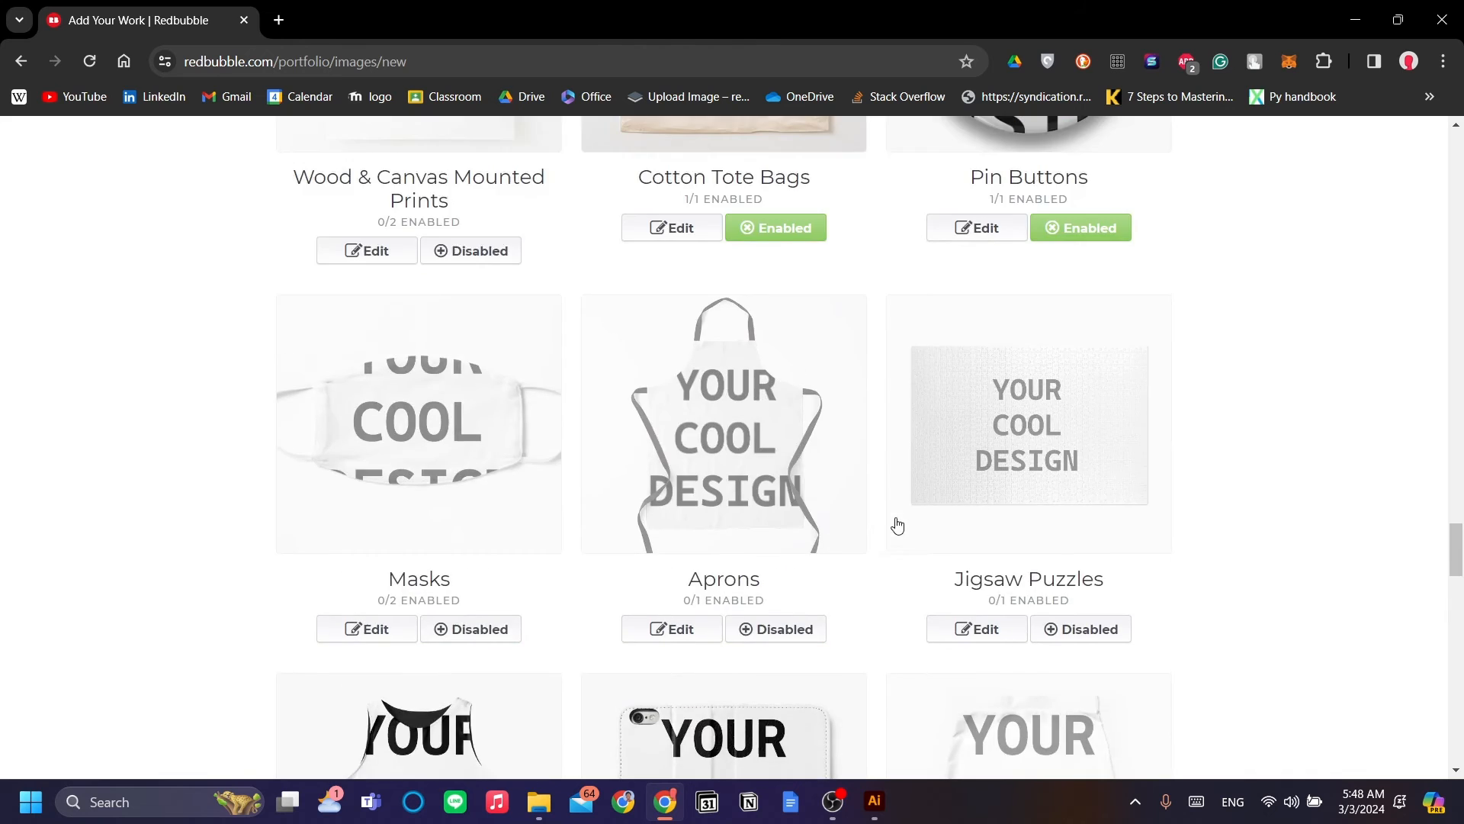
scroll(905, 527, down, 20)
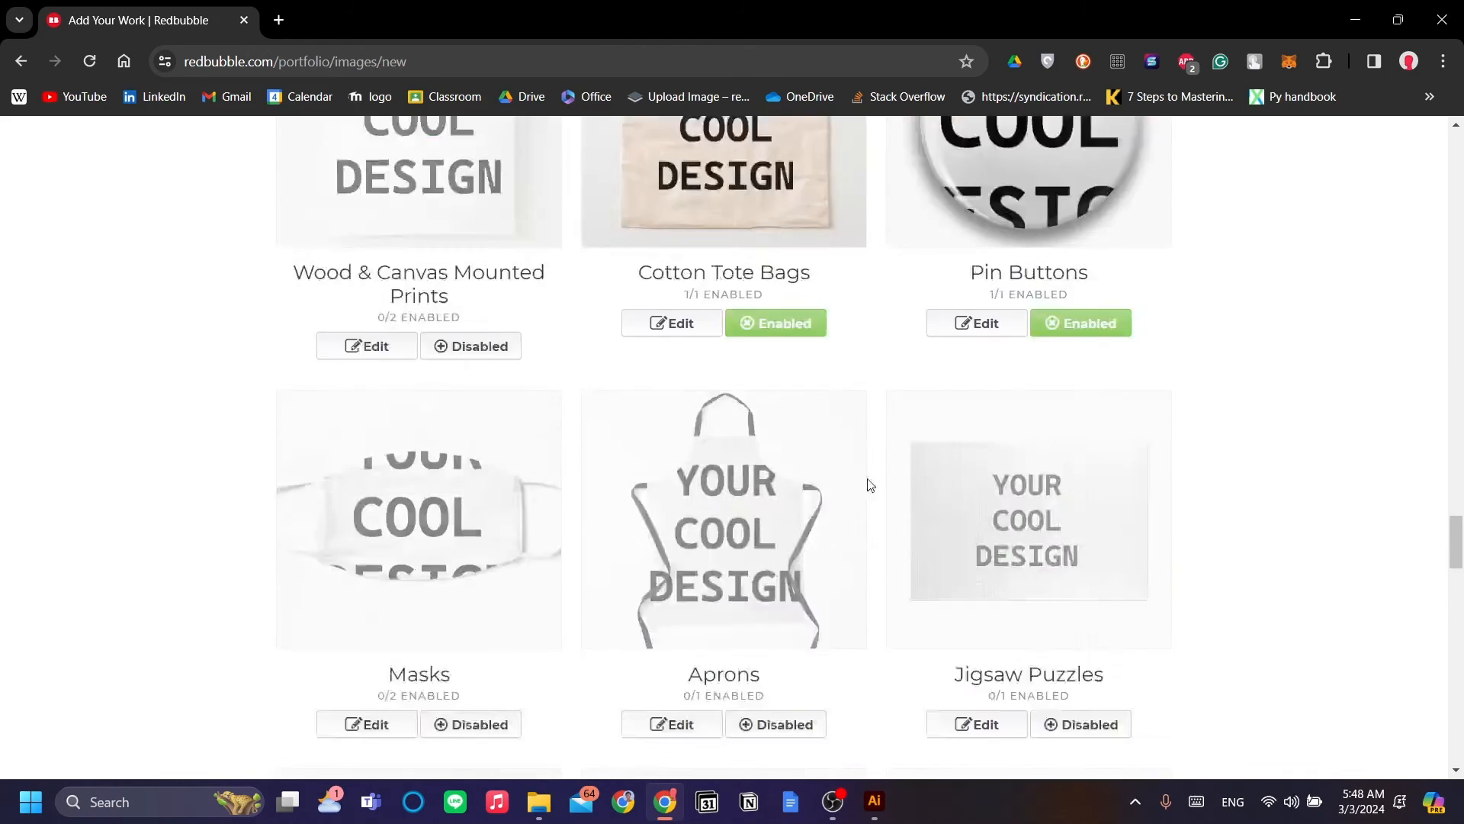
scroll(870, 494, up, 7)
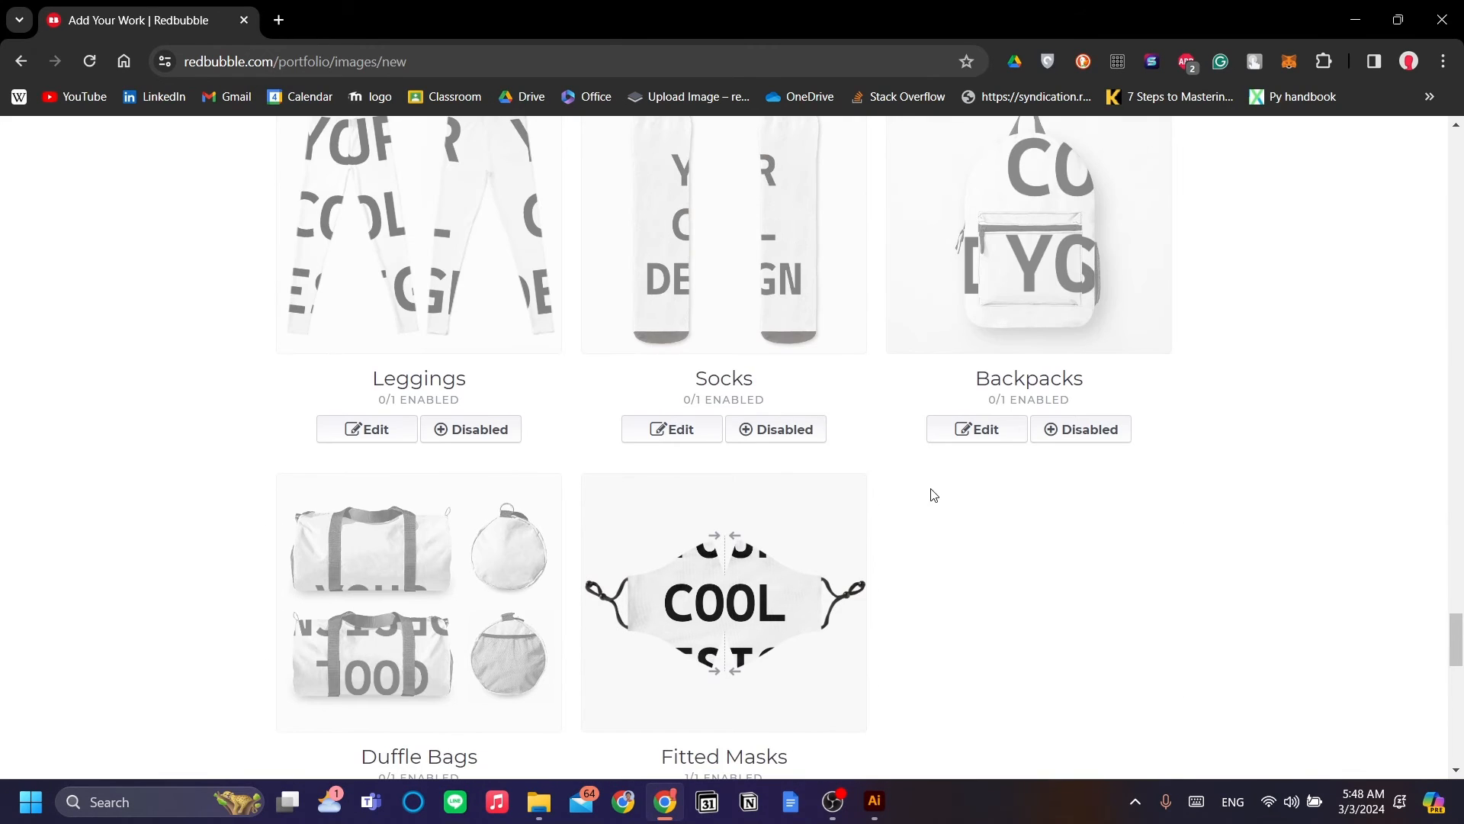
scroll(857, 496, down, 10)
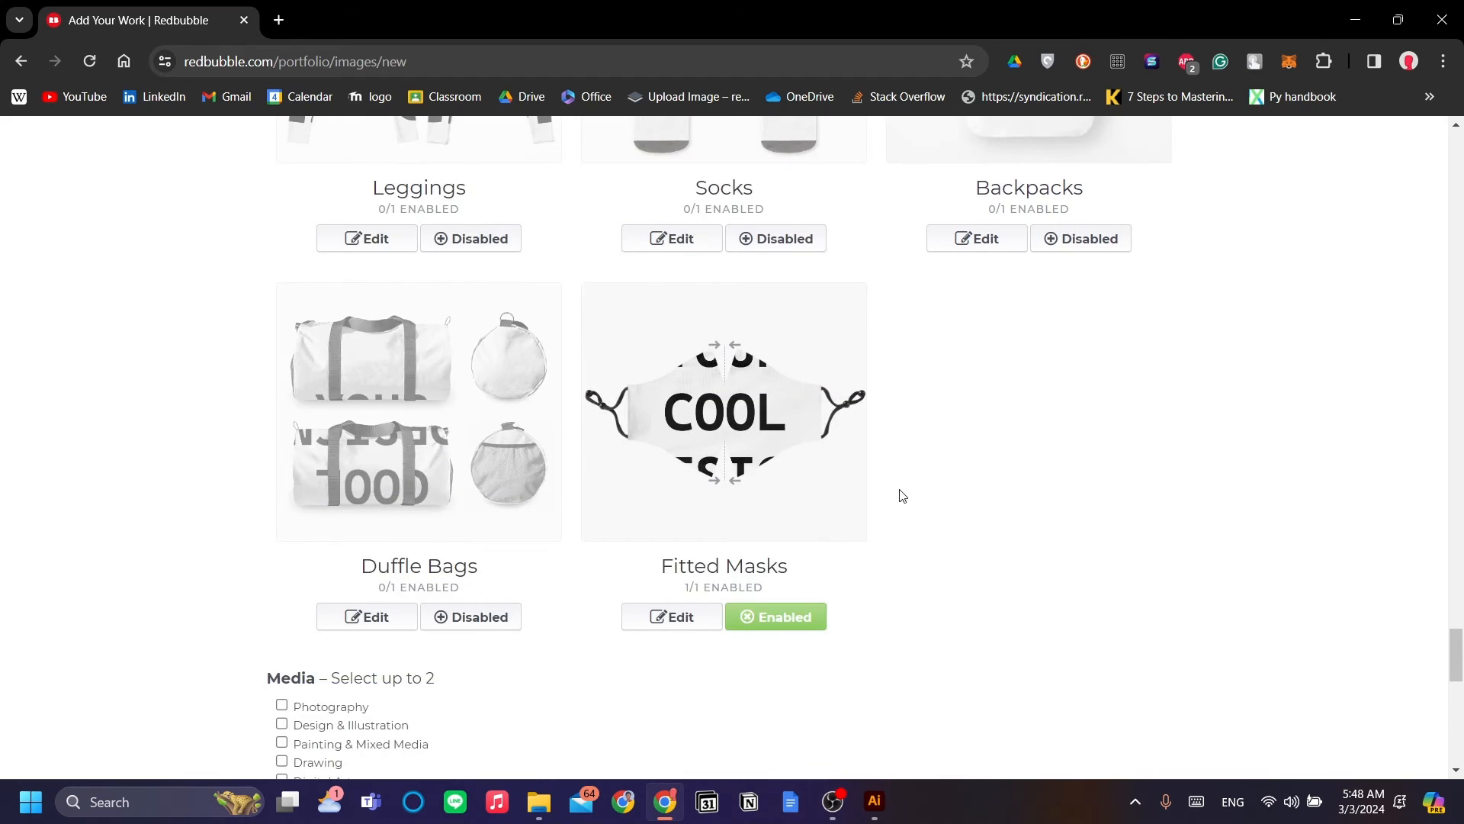
scroll(774, 446, up, 2)
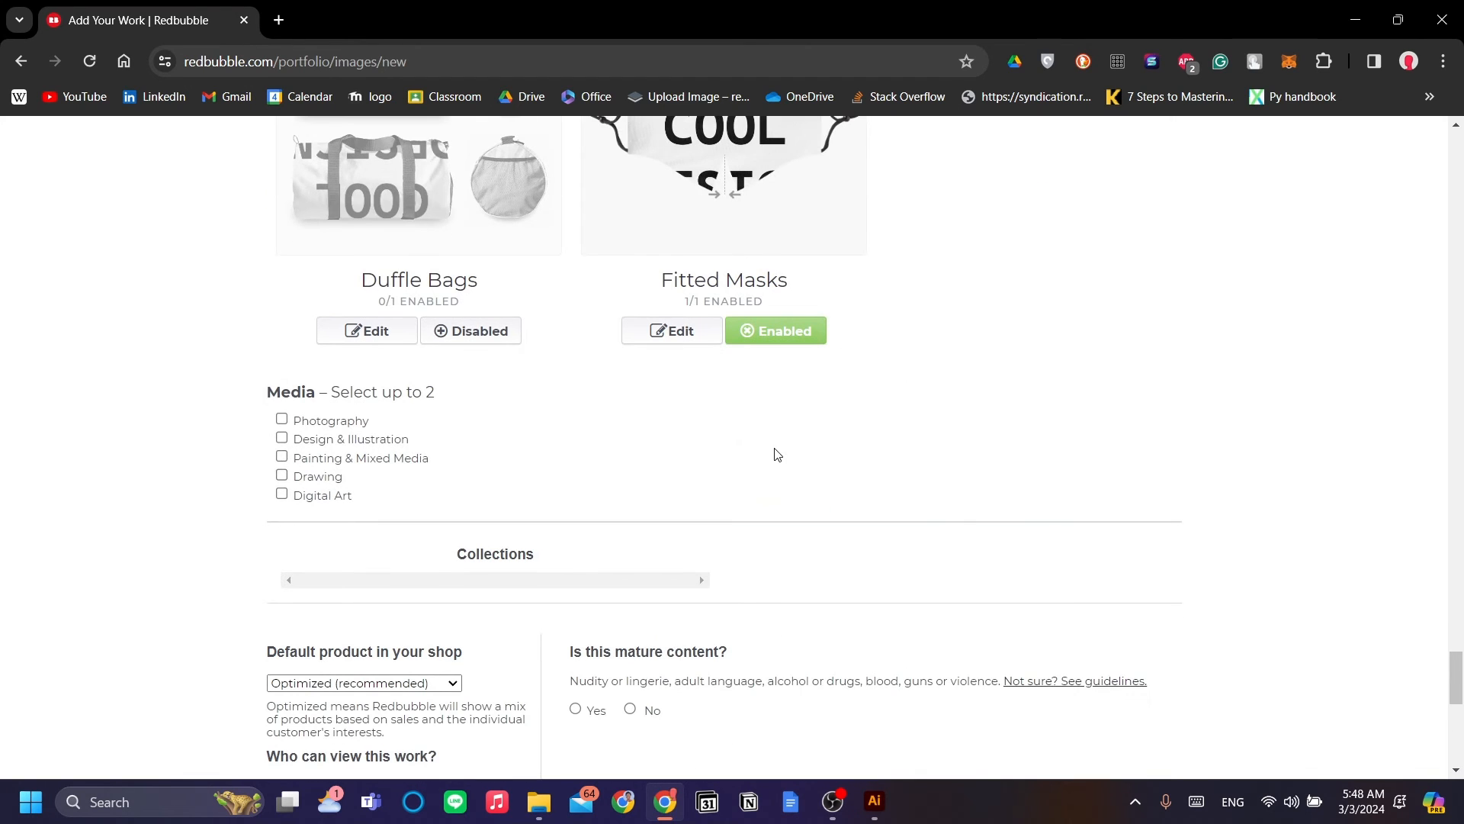
scroll(860, 484, up, 20)
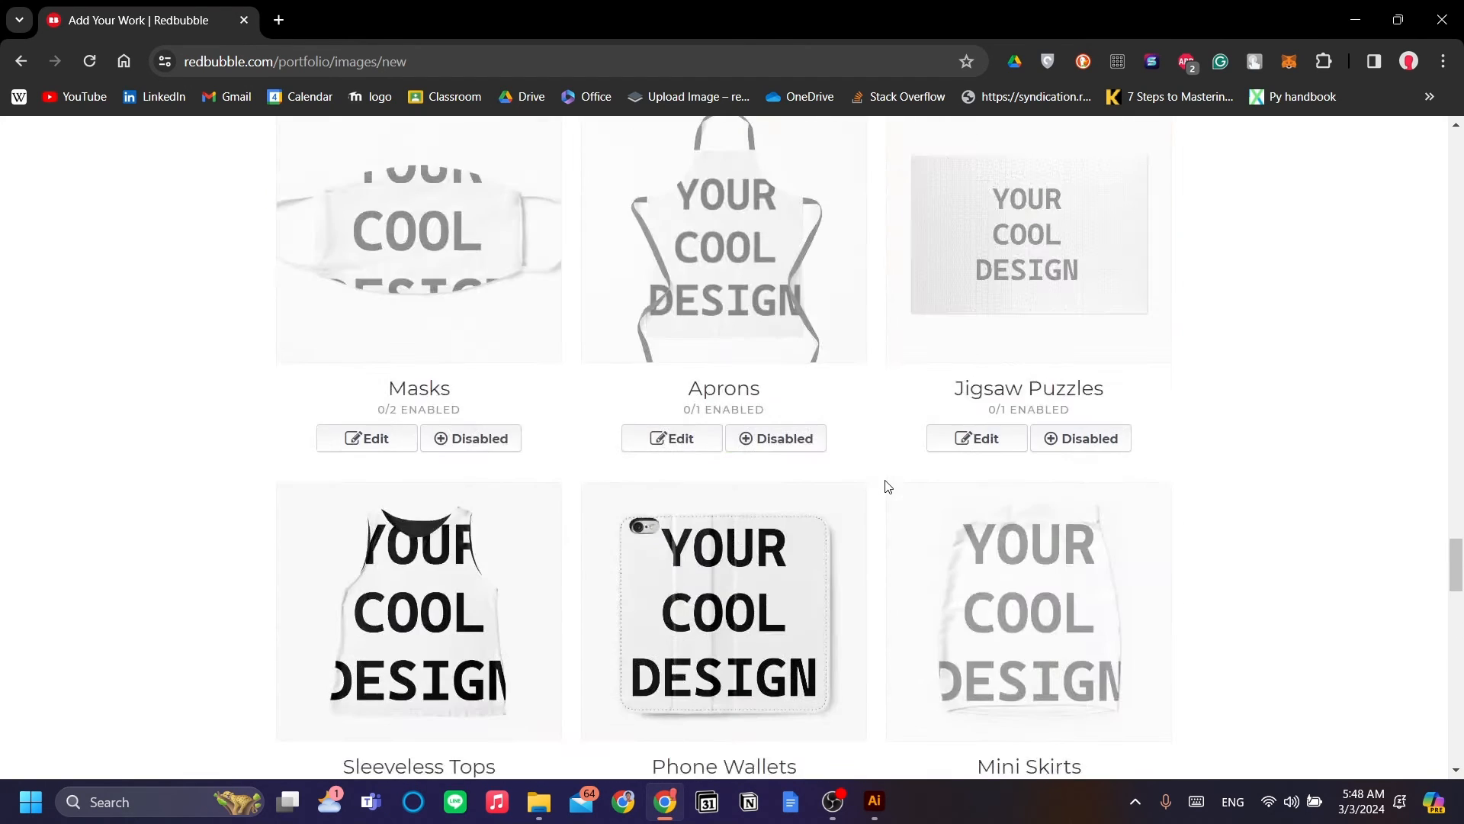
scroll(889, 488, up, 15)
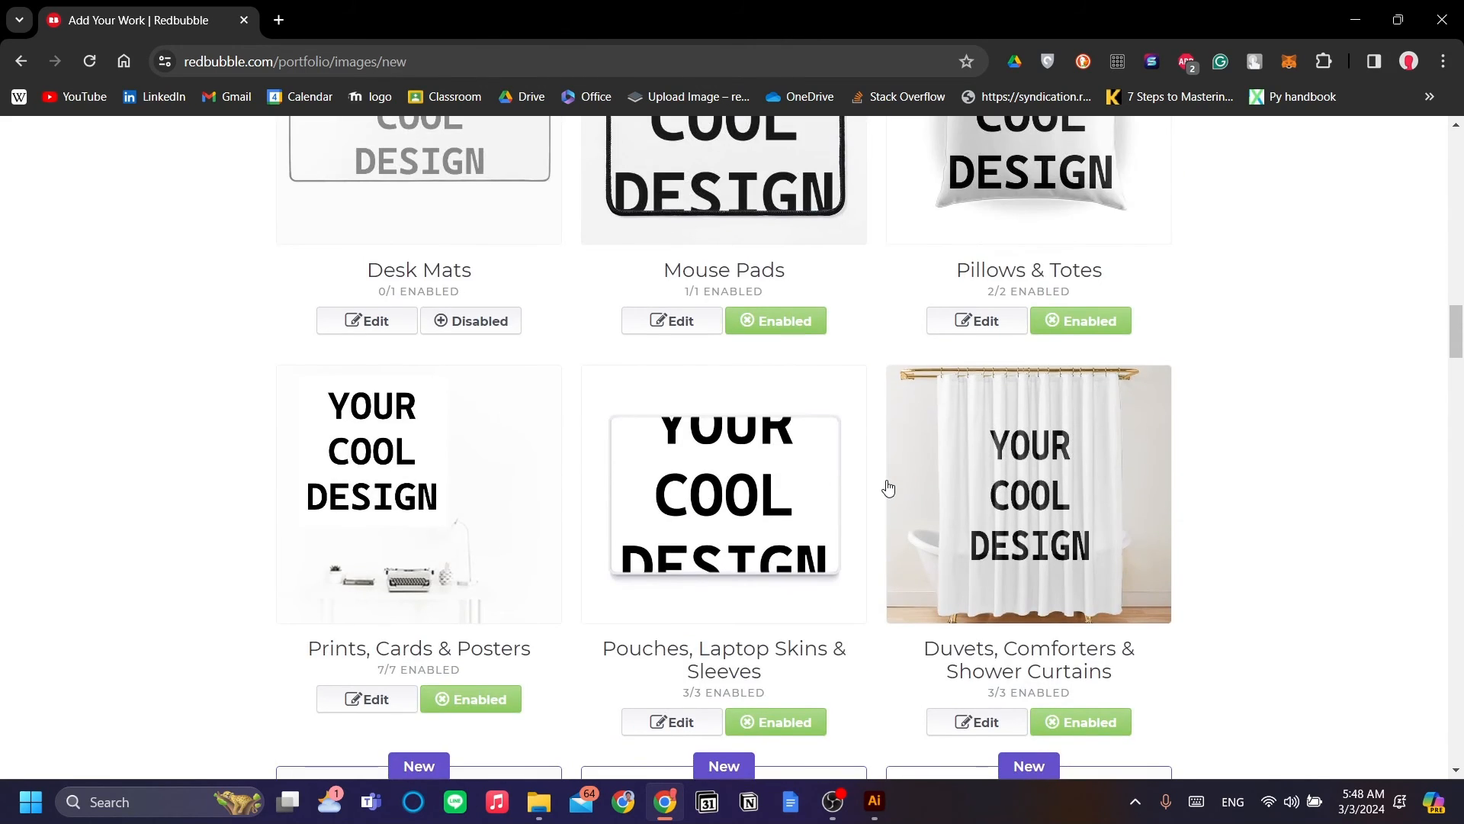
scroll(888, 488, down, 17)
scroll(888, 488, down, 20)
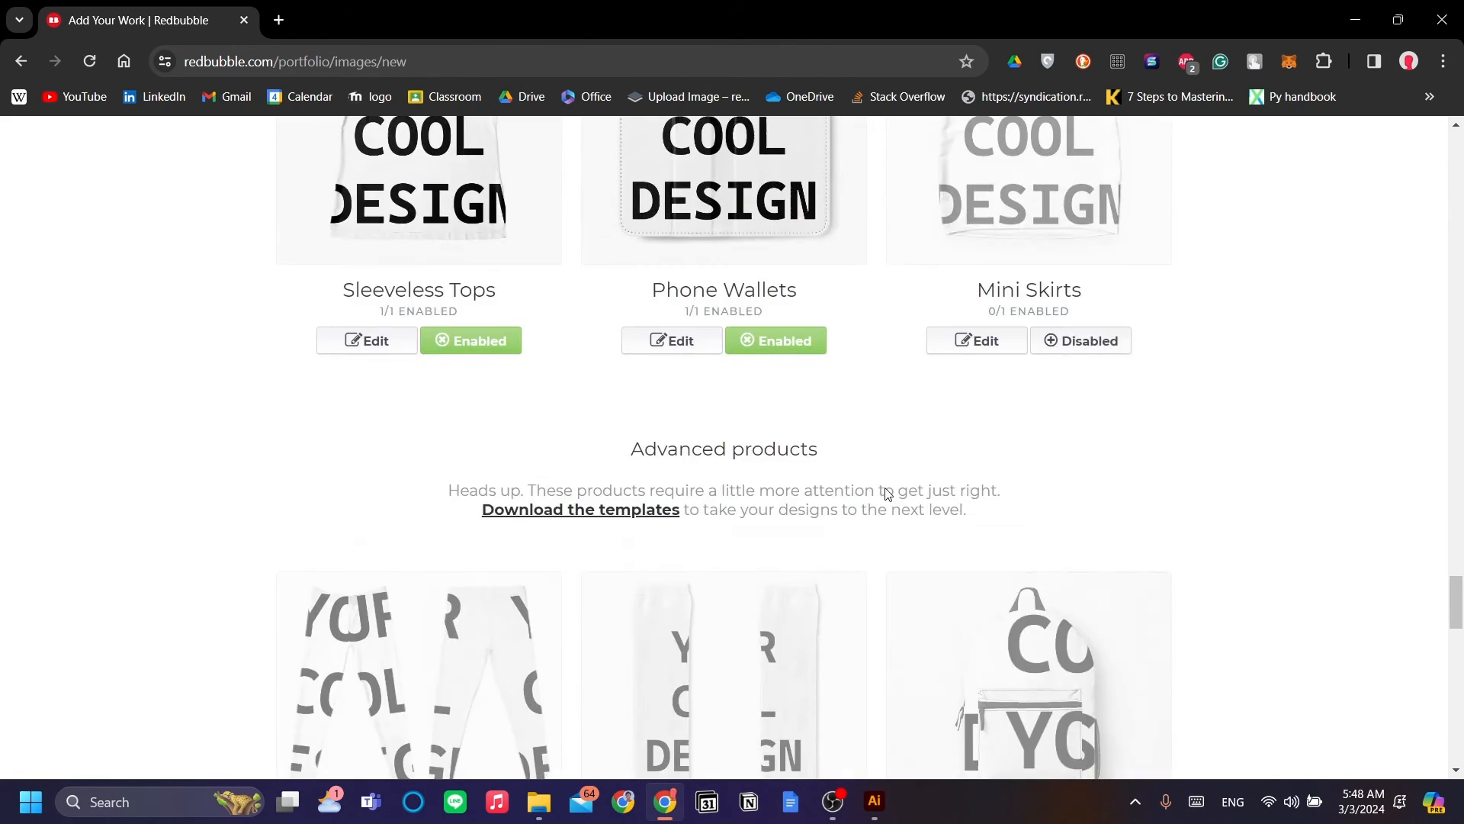
Step: Choose Design & Illustration and Digital Art as the two media categories for the work
scroll(517, 508, down, 2)
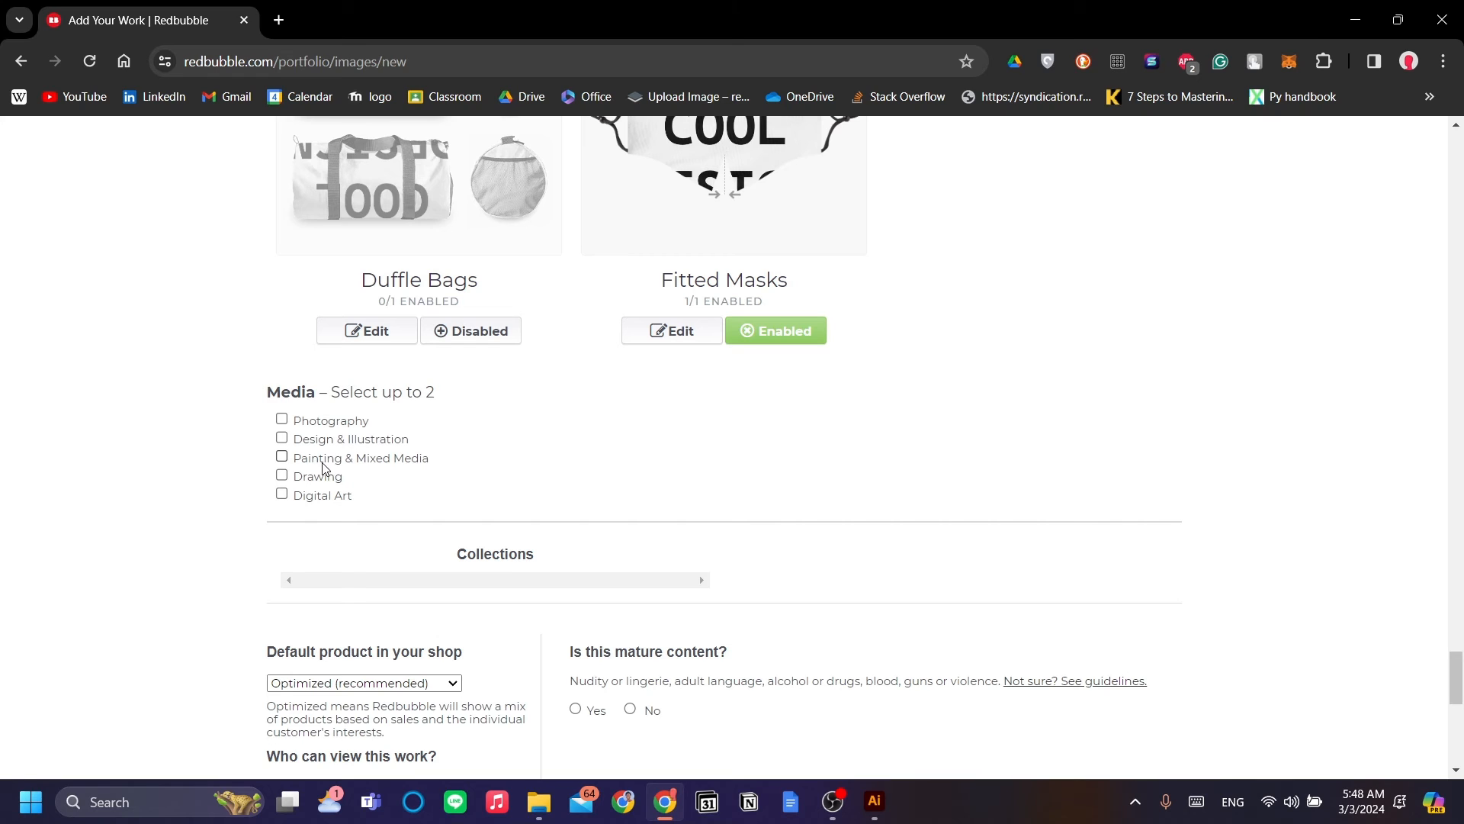
scroll(326, 460, up, 2)
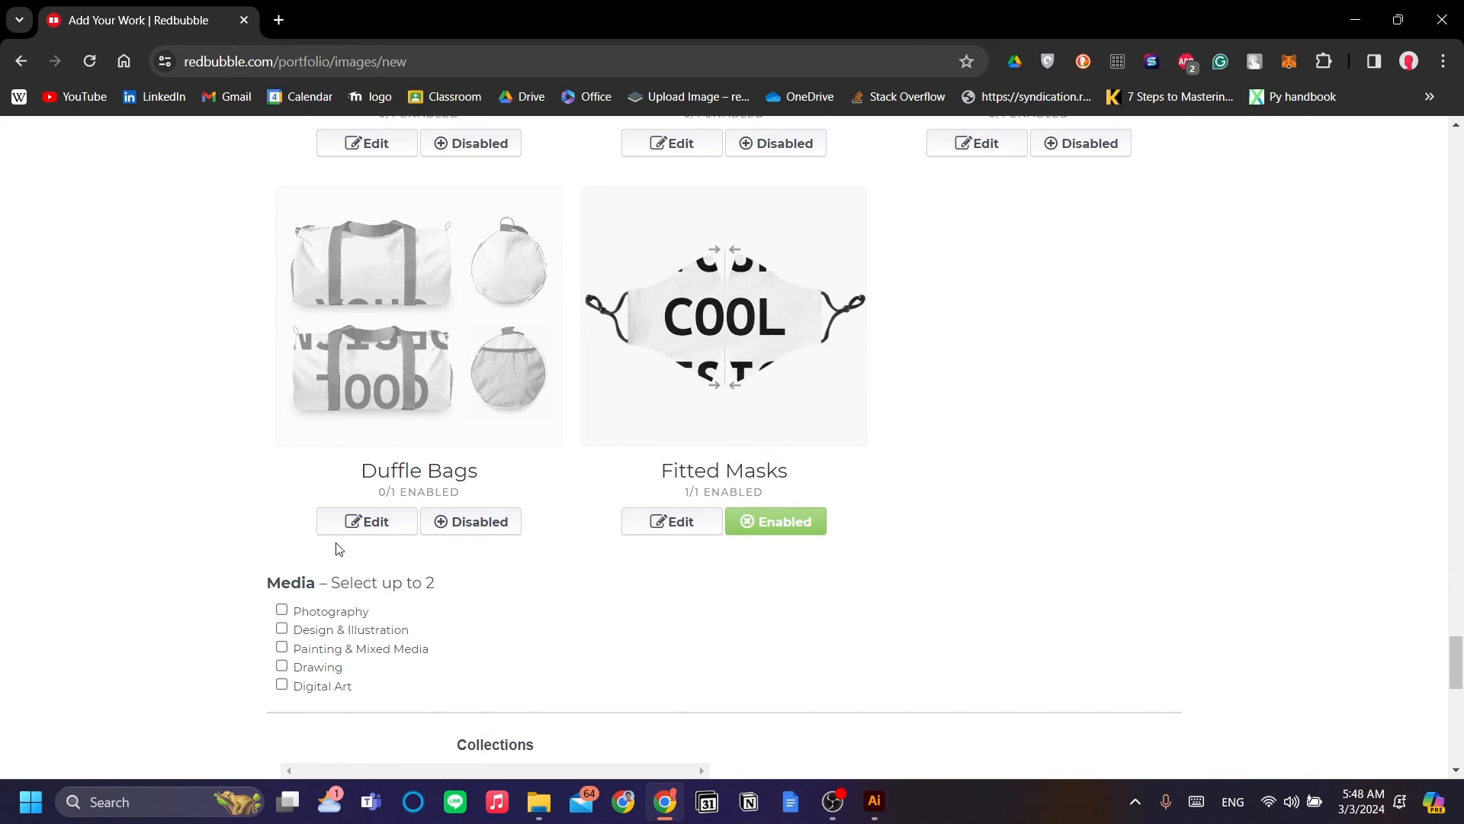
scroll(338, 549, down, 1)
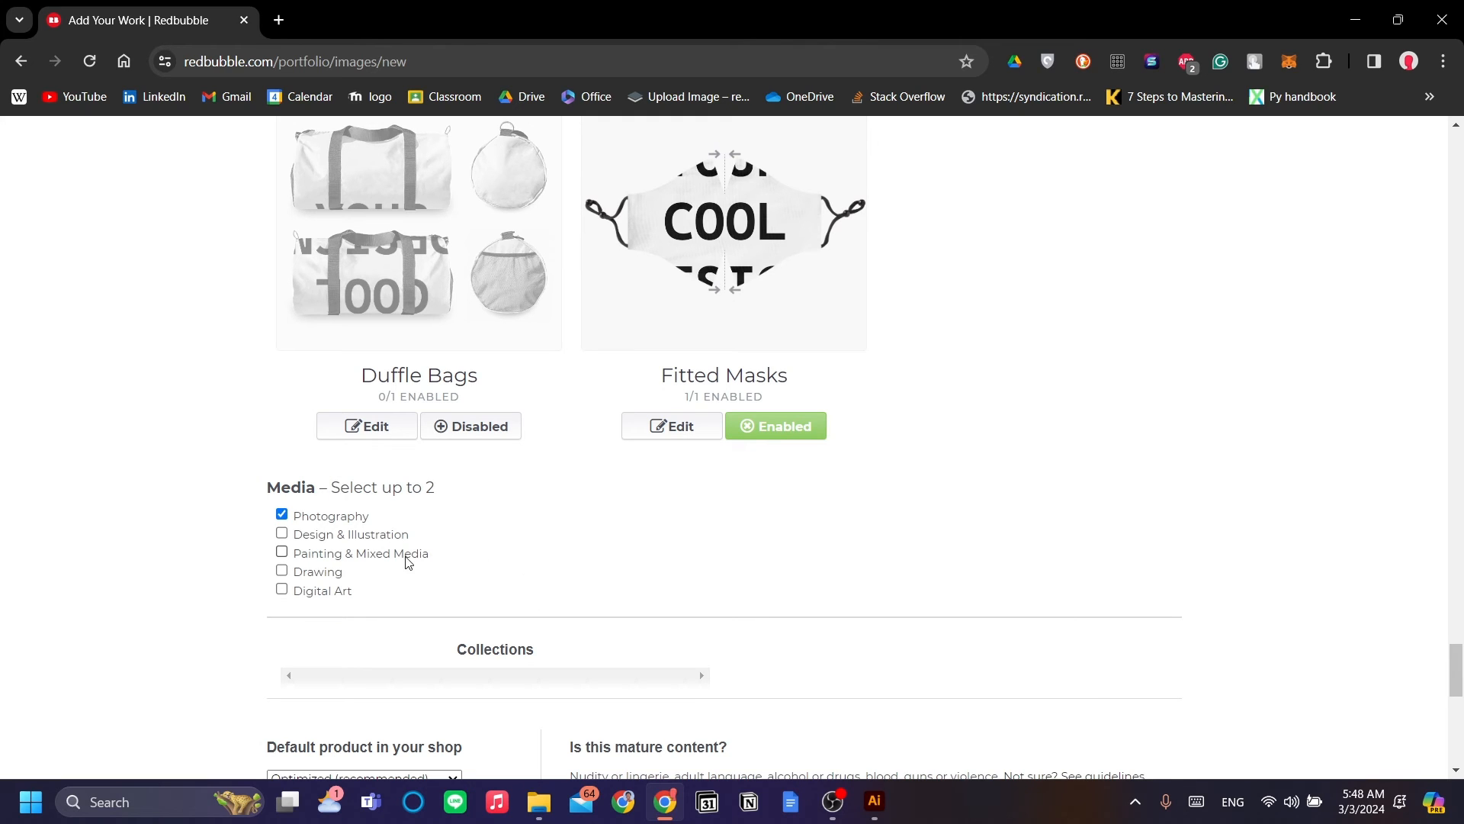
click(335, 521)
scroll(359, 546, up, 1)
scroll(360, 546, down, 1)
click(323, 579)
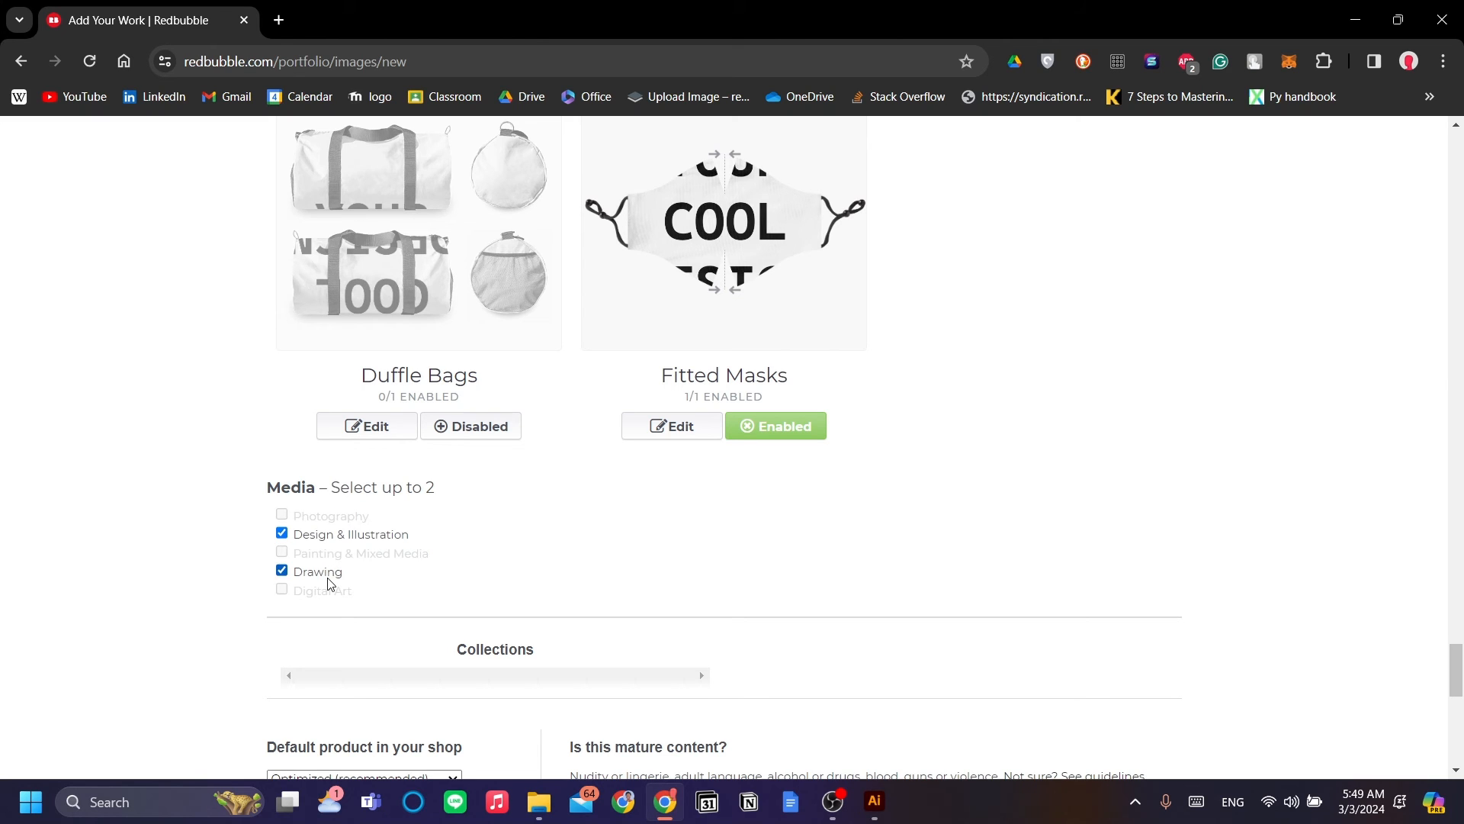
click(327, 577)
click(282, 588)
Step: Examine the available choices for the default product in the shop
scroll(471, 494, down, 2)
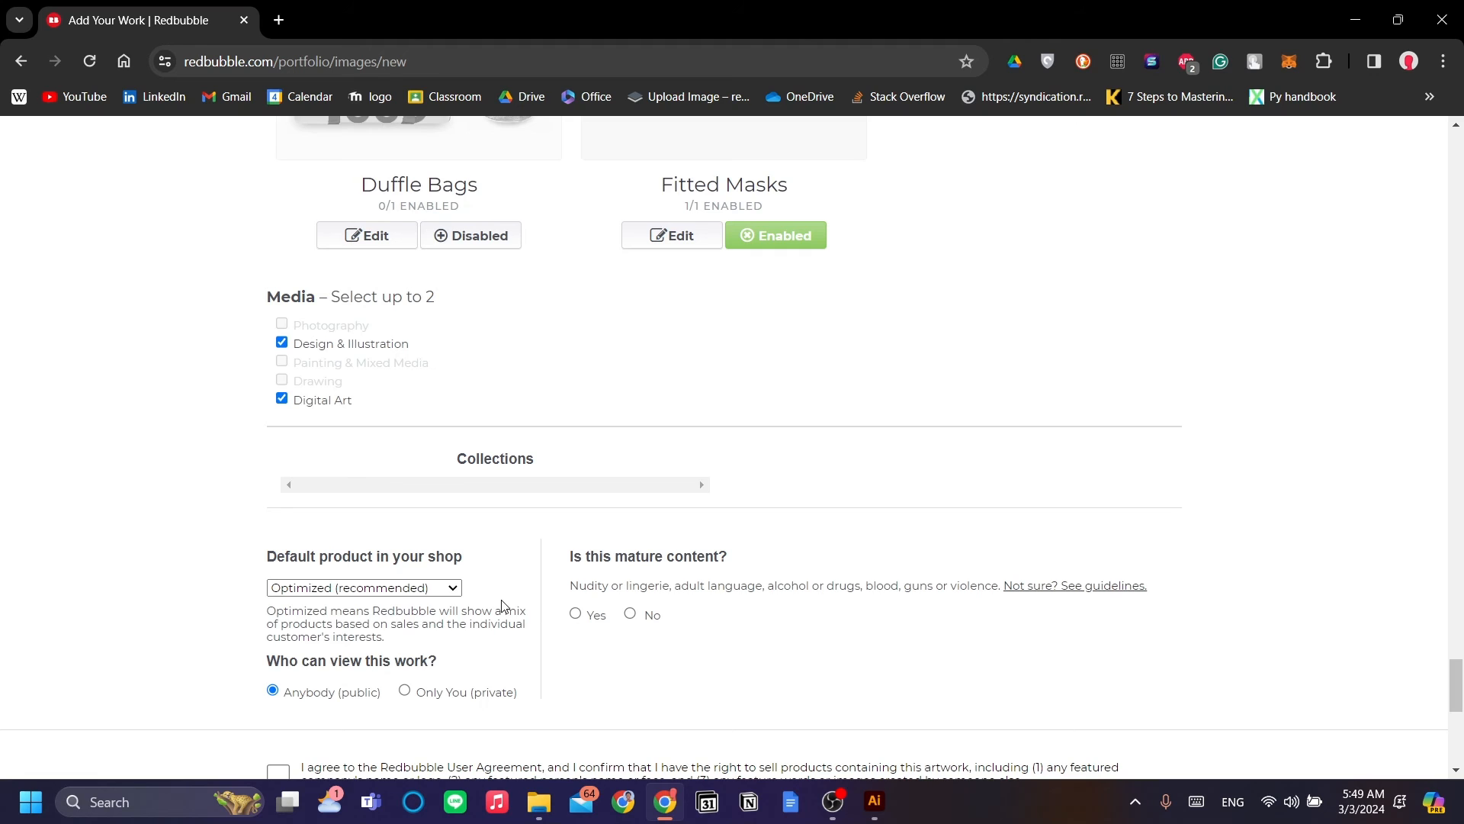
scroll(503, 605, down, 2)
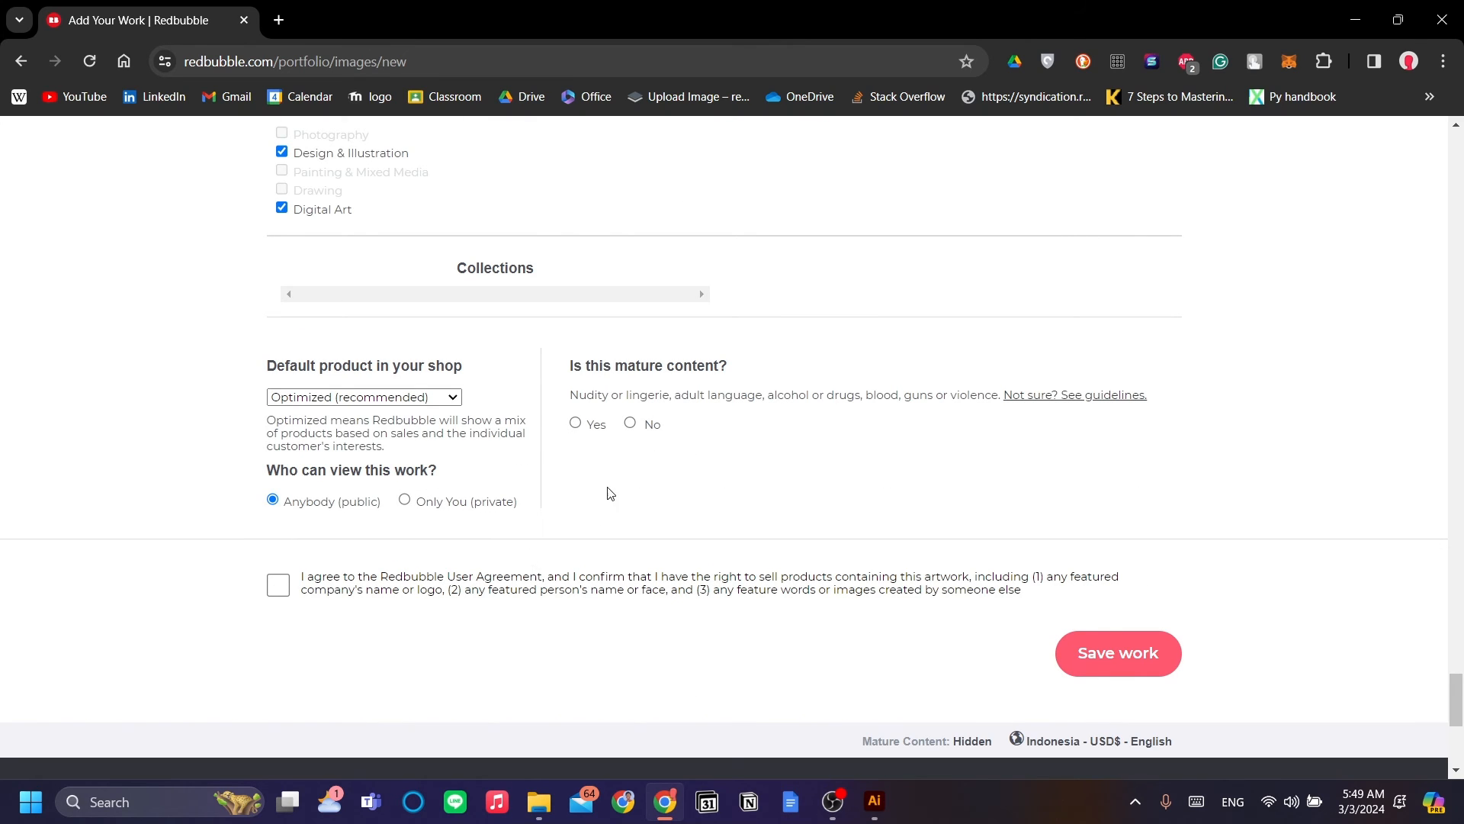
click(451, 397)
click(450, 396)
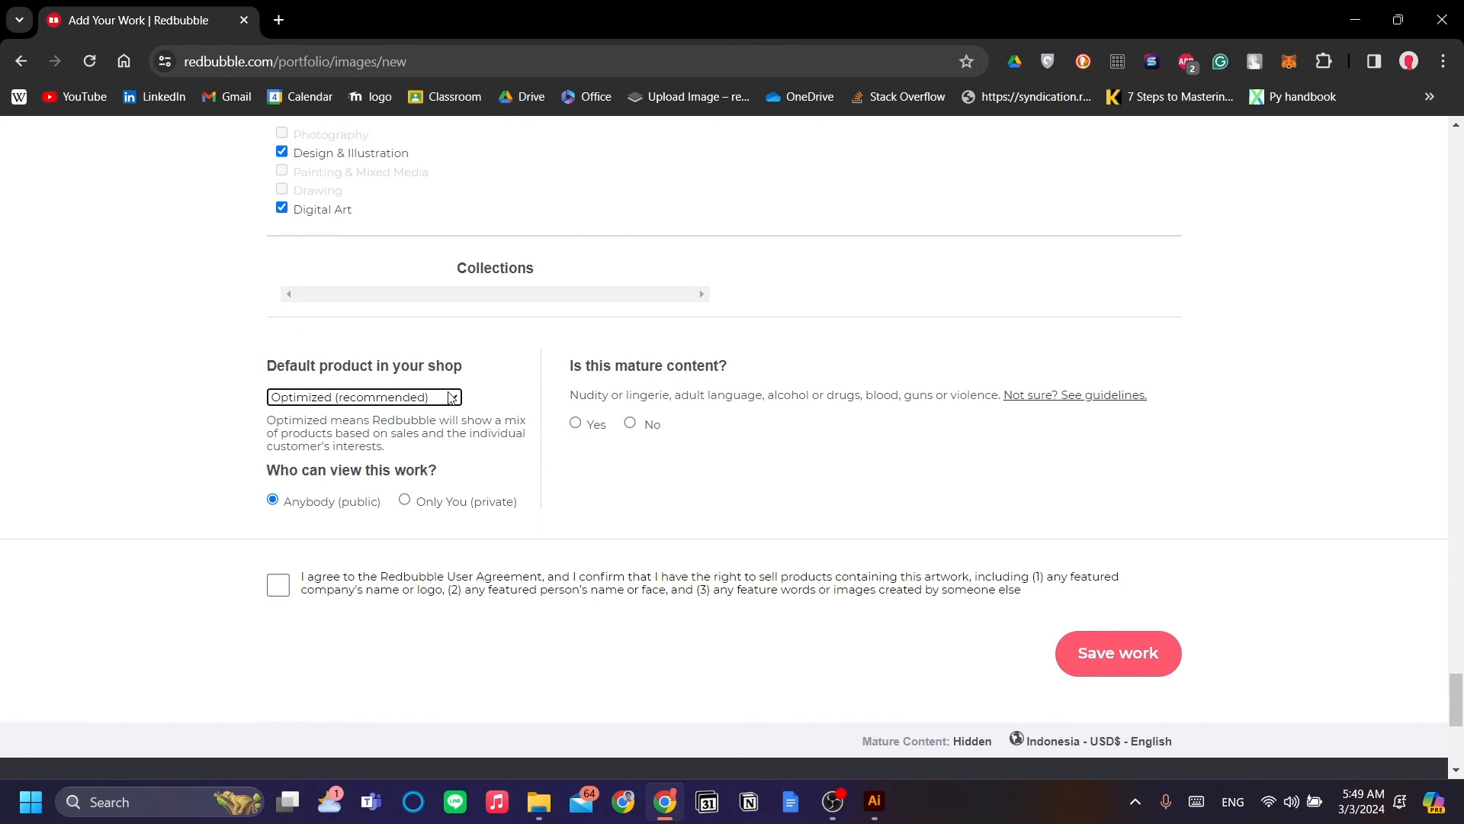
click(420, 400)
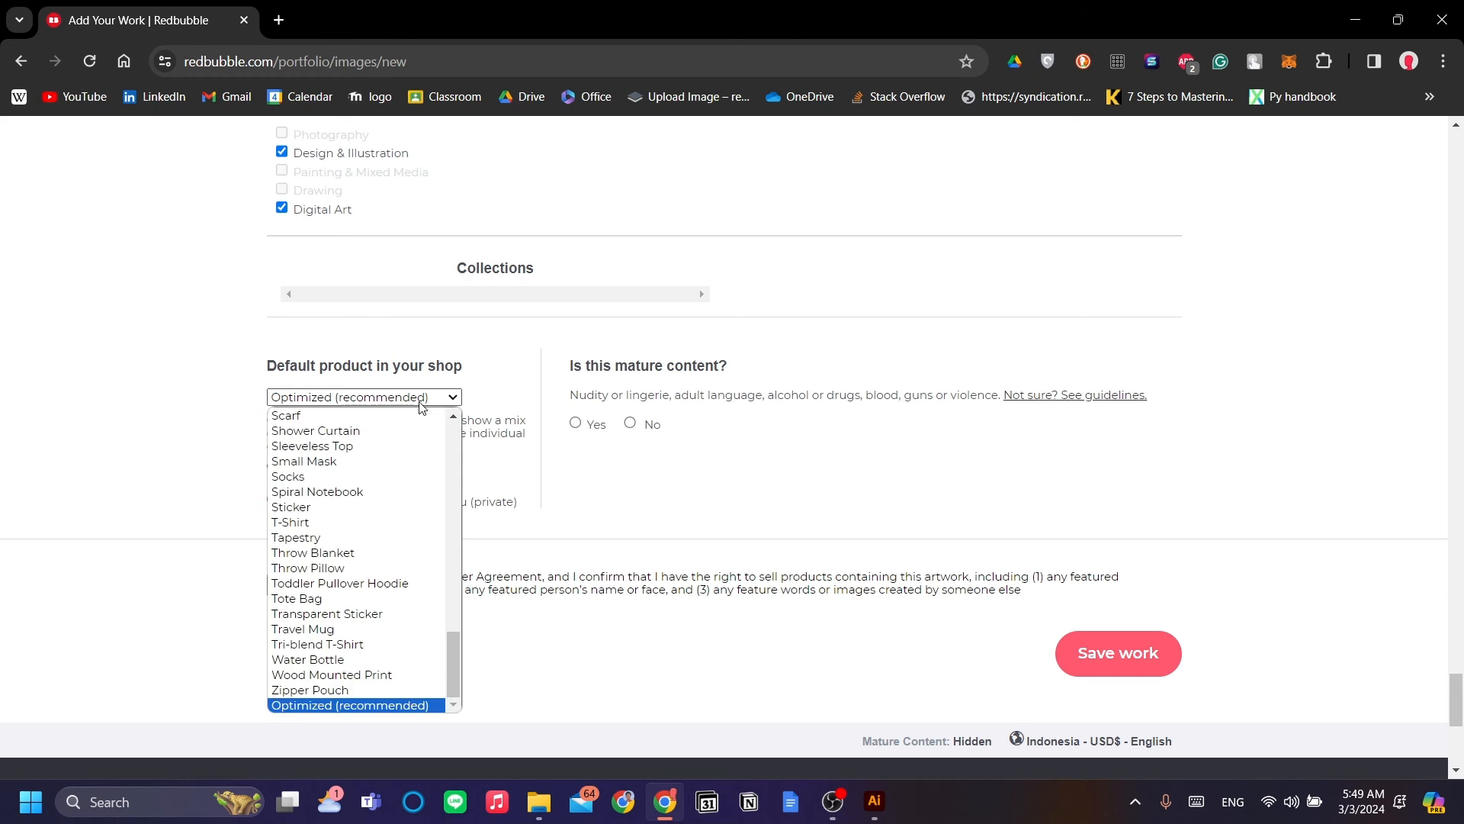
scroll(411, 427, up, 1)
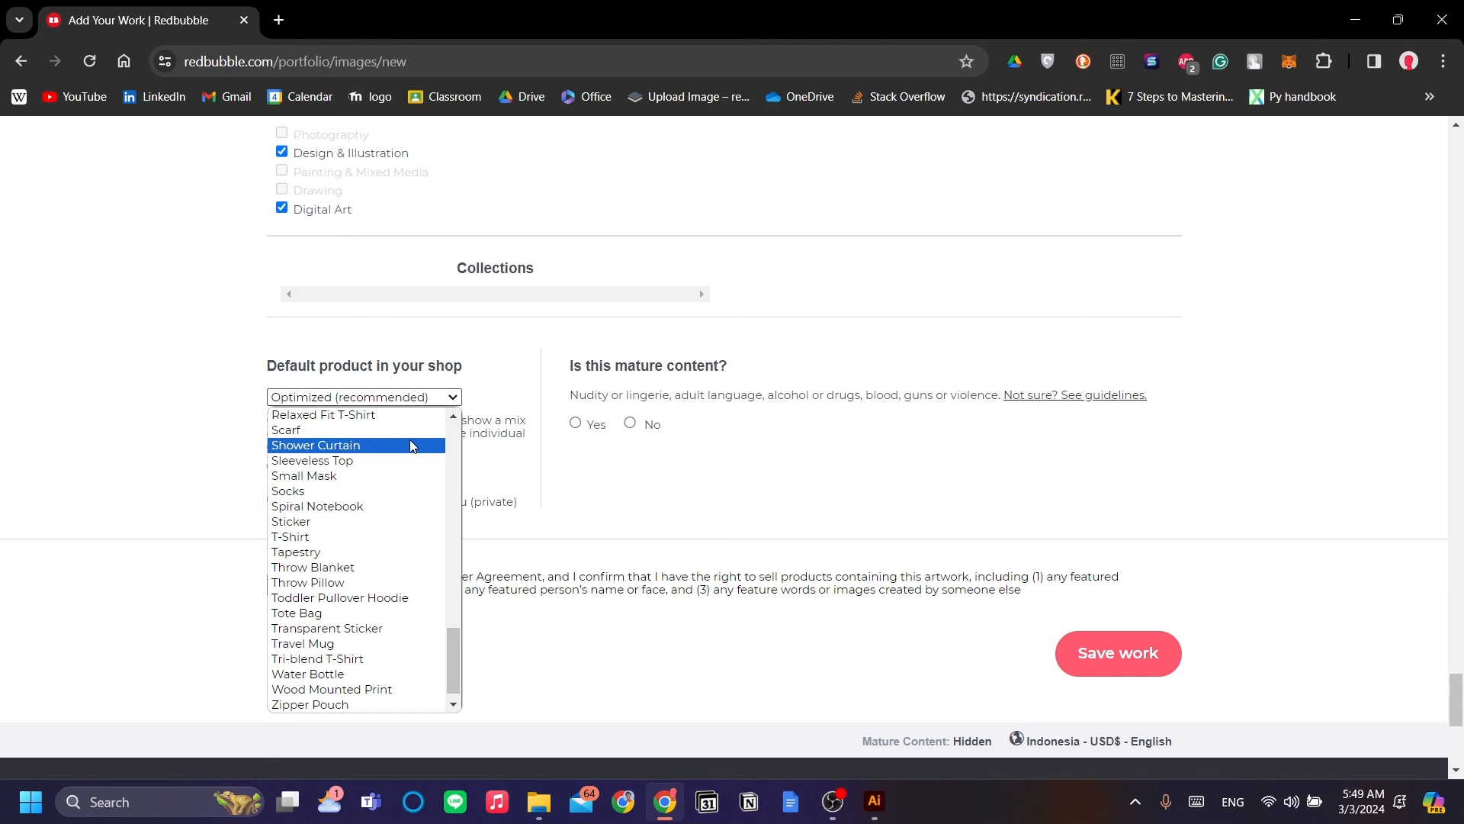
scroll(412, 446, up, 5)
Step: Recheck the product previews and enabled status from Mugs and Scarves through Cotton Tote Bags and Pin Buttons
scroll(546, 359, up, 10)
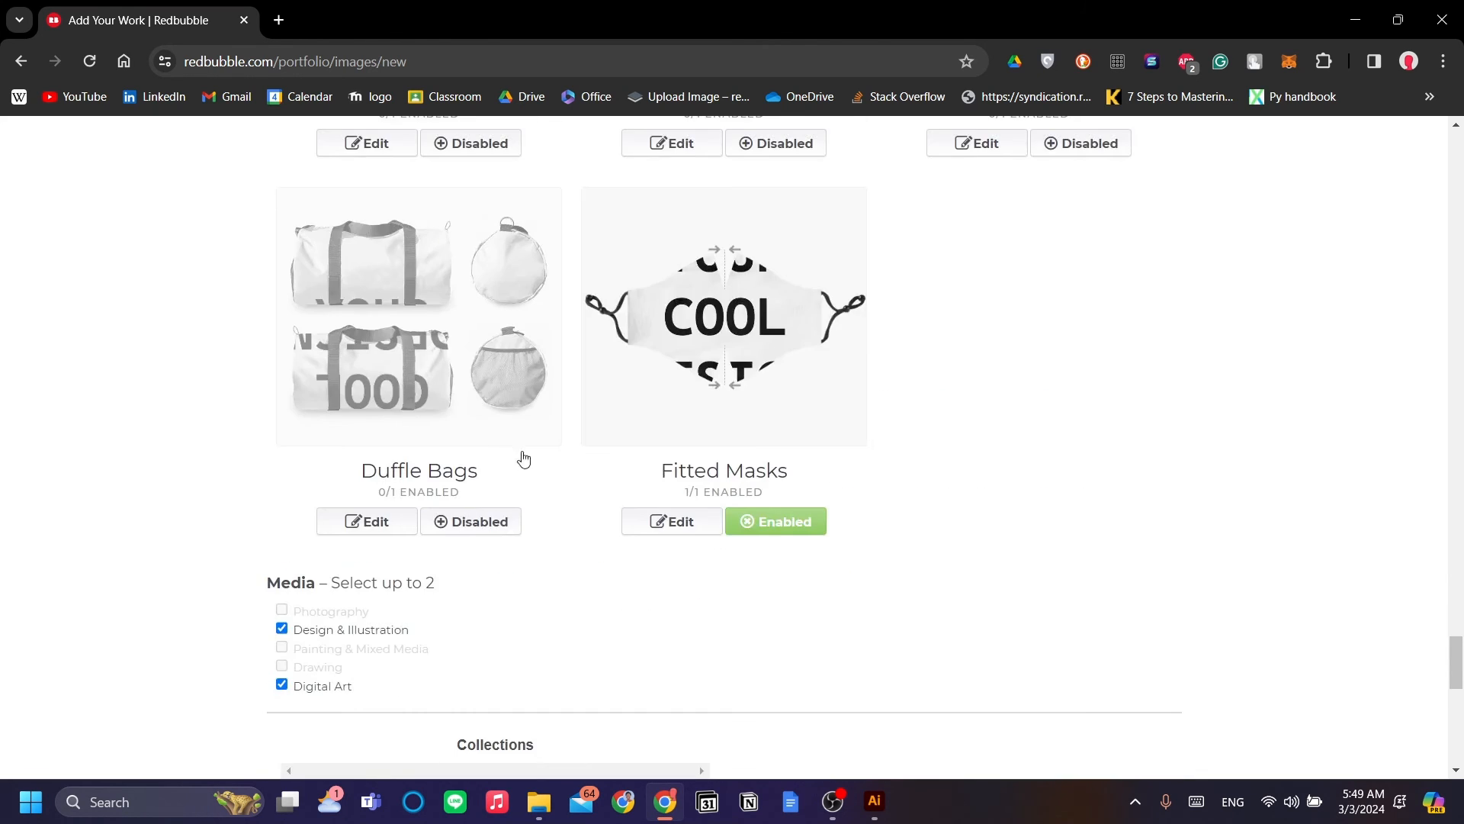
scroll(578, 493, up, 7)
scroll(546, 455, up, 6)
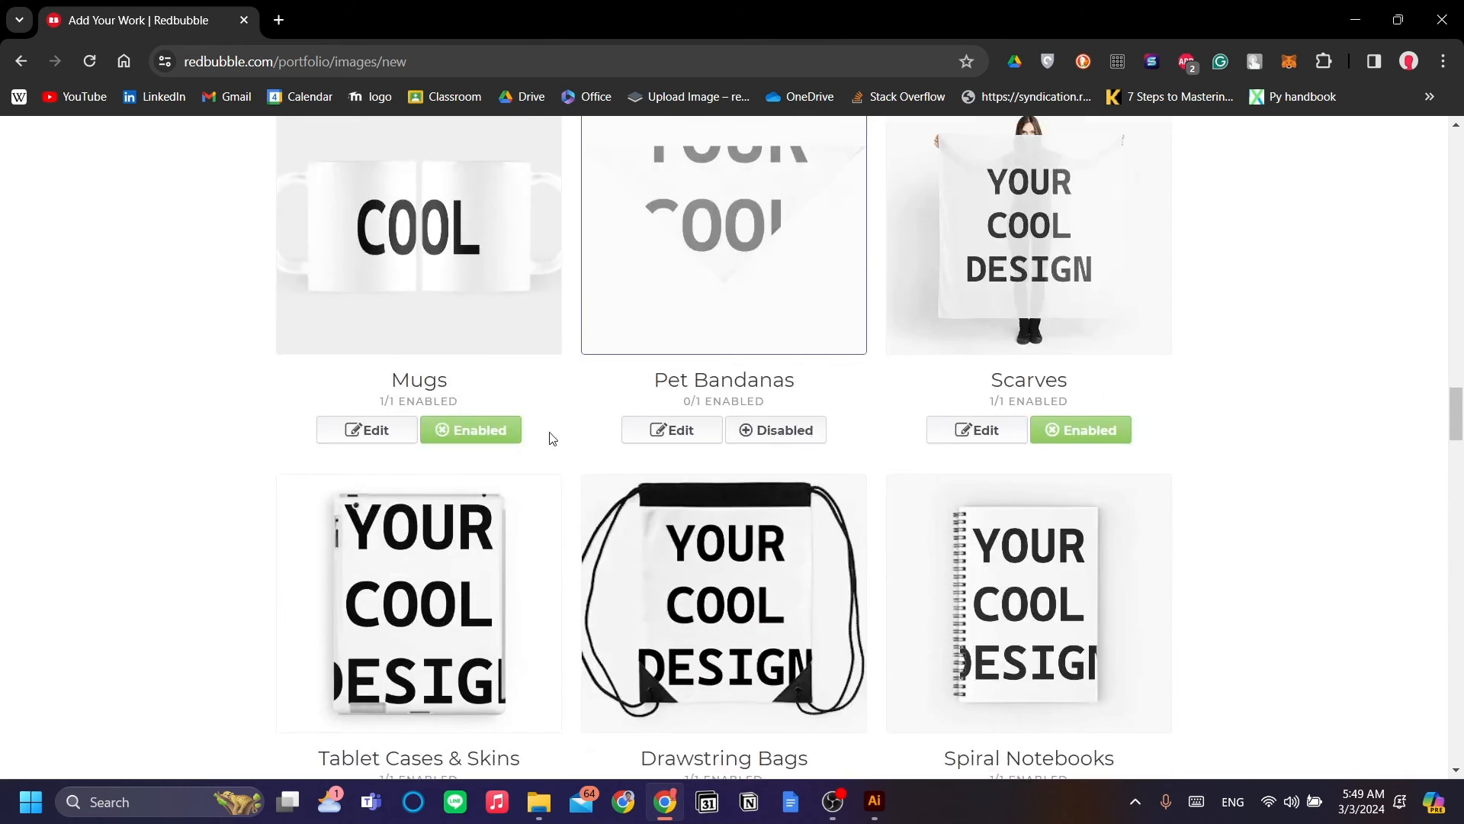
scroll(552, 434, down, 7)
scroll(554, 413, down, 12)
scroll(608, 438, up, 10)
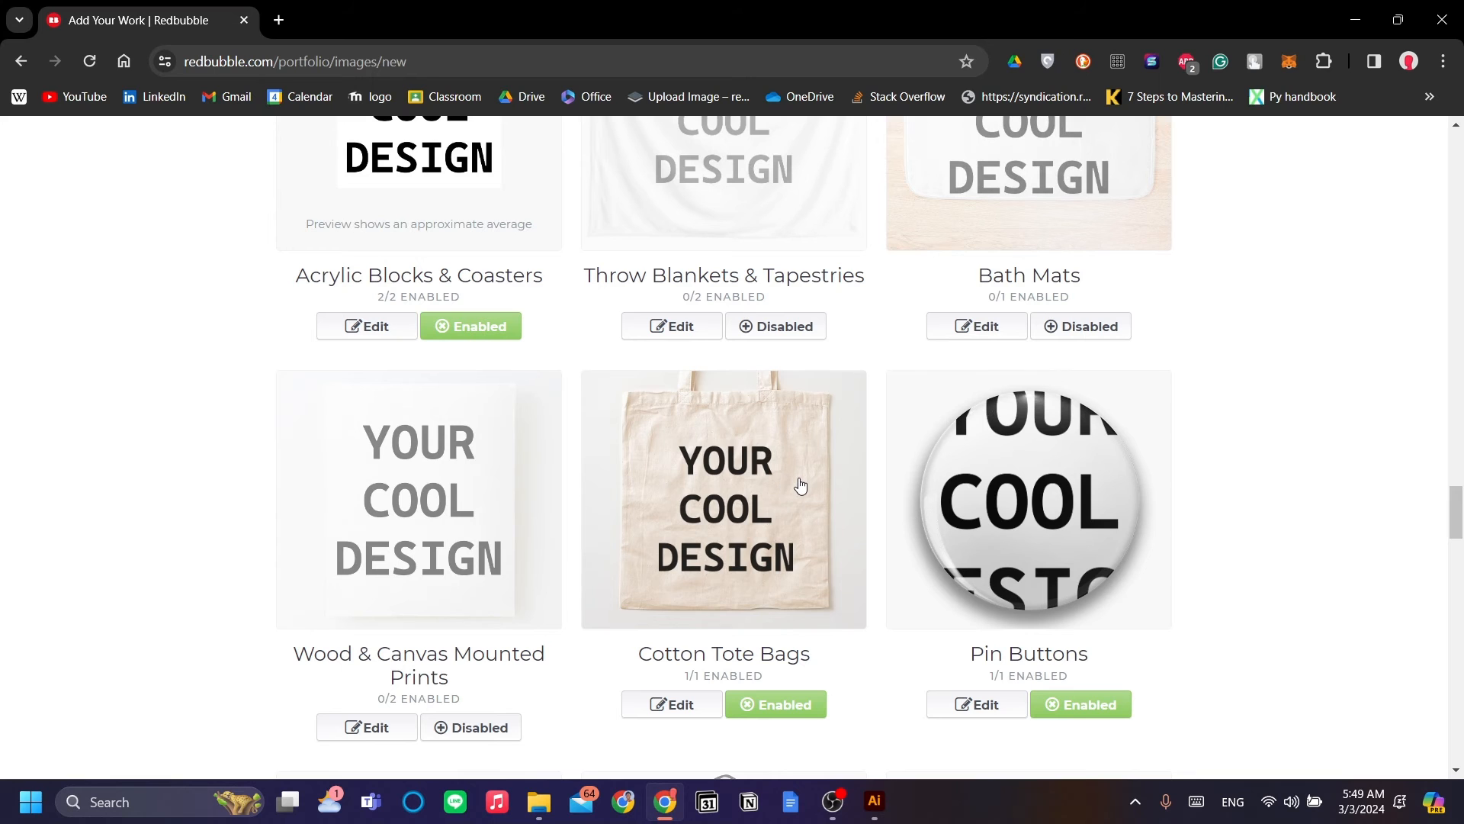
scroll(886, 536, down, 1)
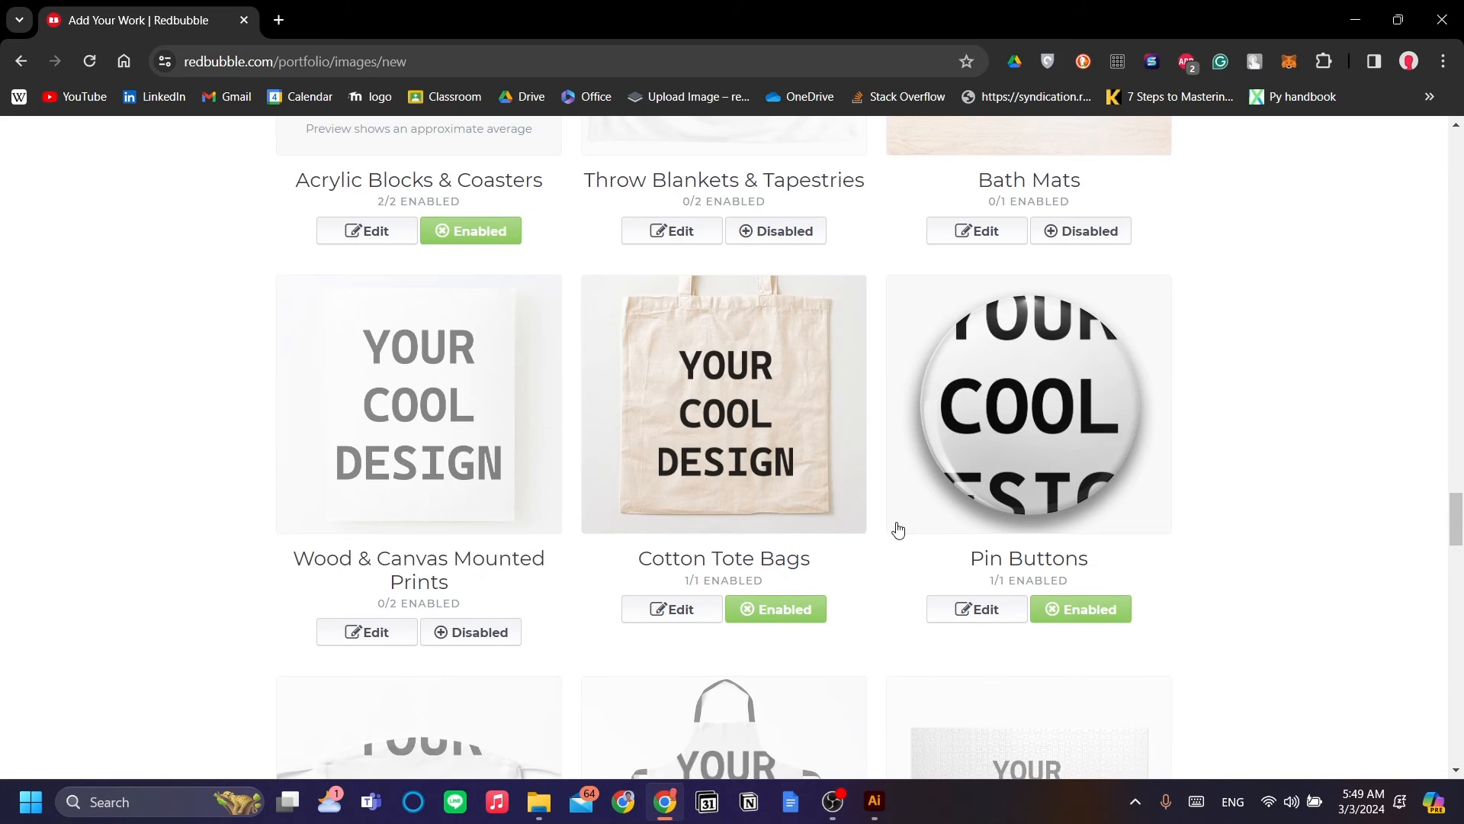
scroll(896, 528, down, 20)
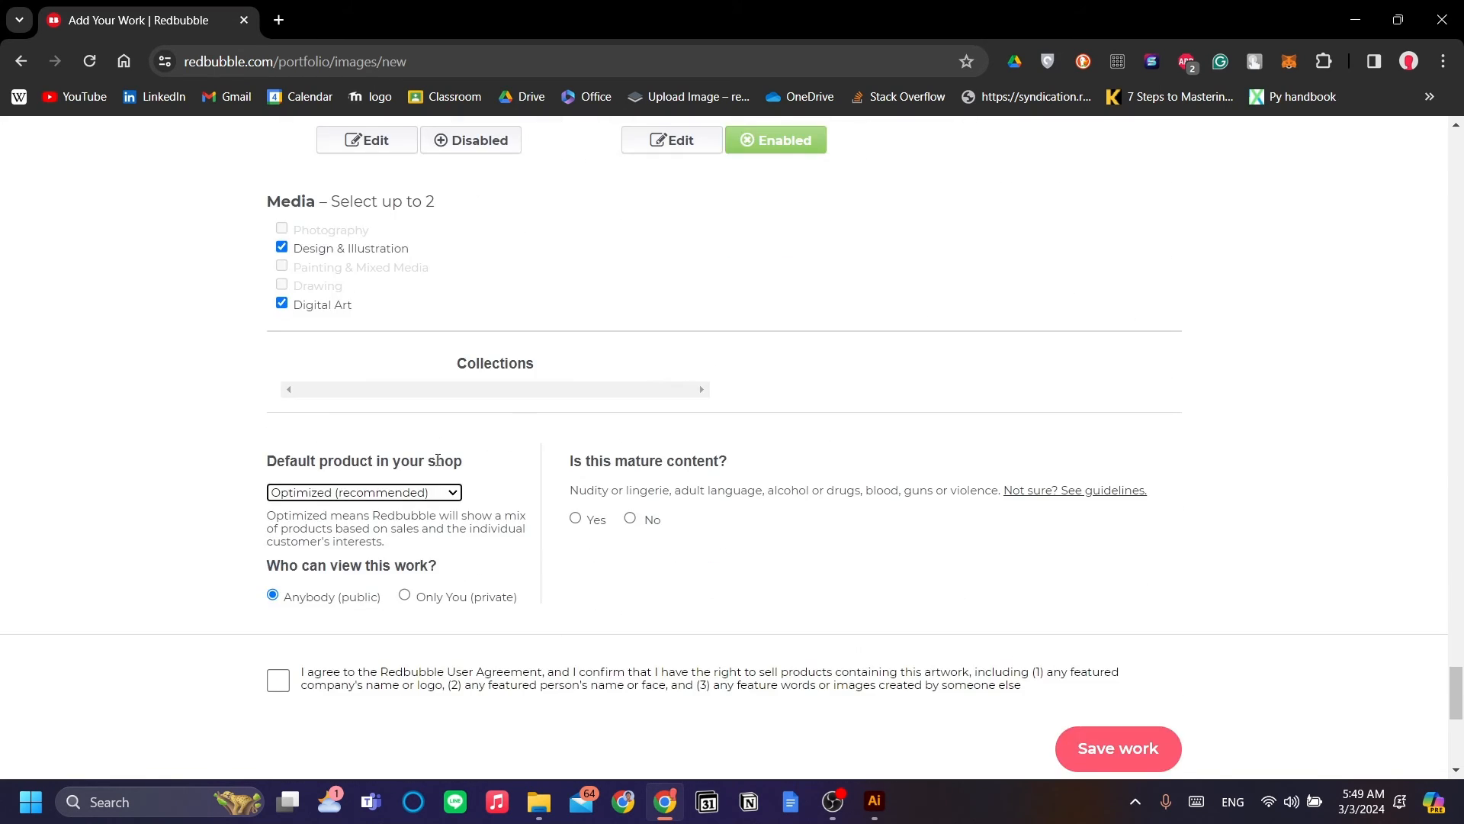
Step: Set the default product in the shop to Pin Button
click(440, 494)
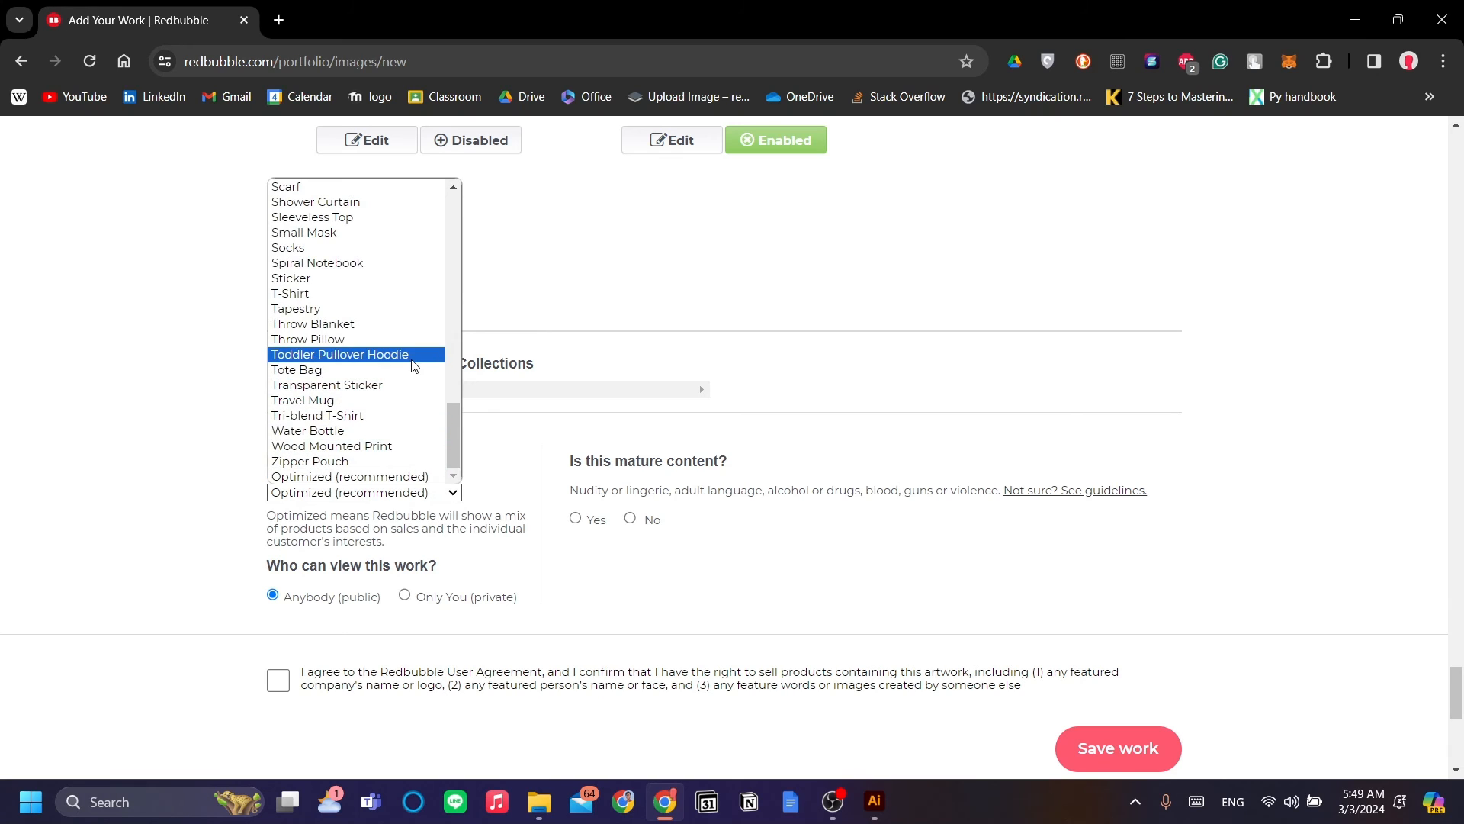
scroll(412, 386, up, 3)
scroll(412, 386, up, 3)
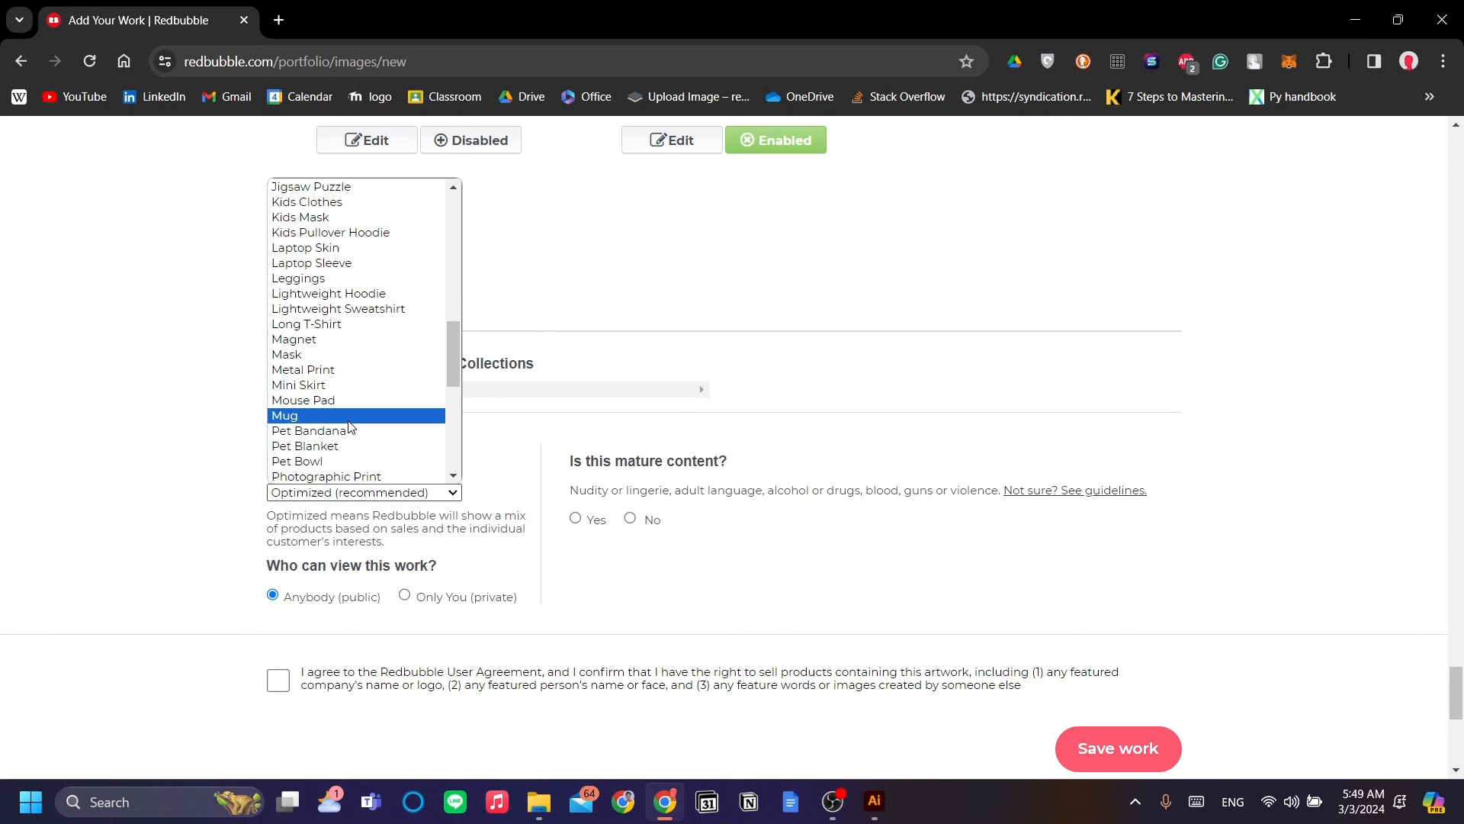
scroll(351, 408, down, 3)
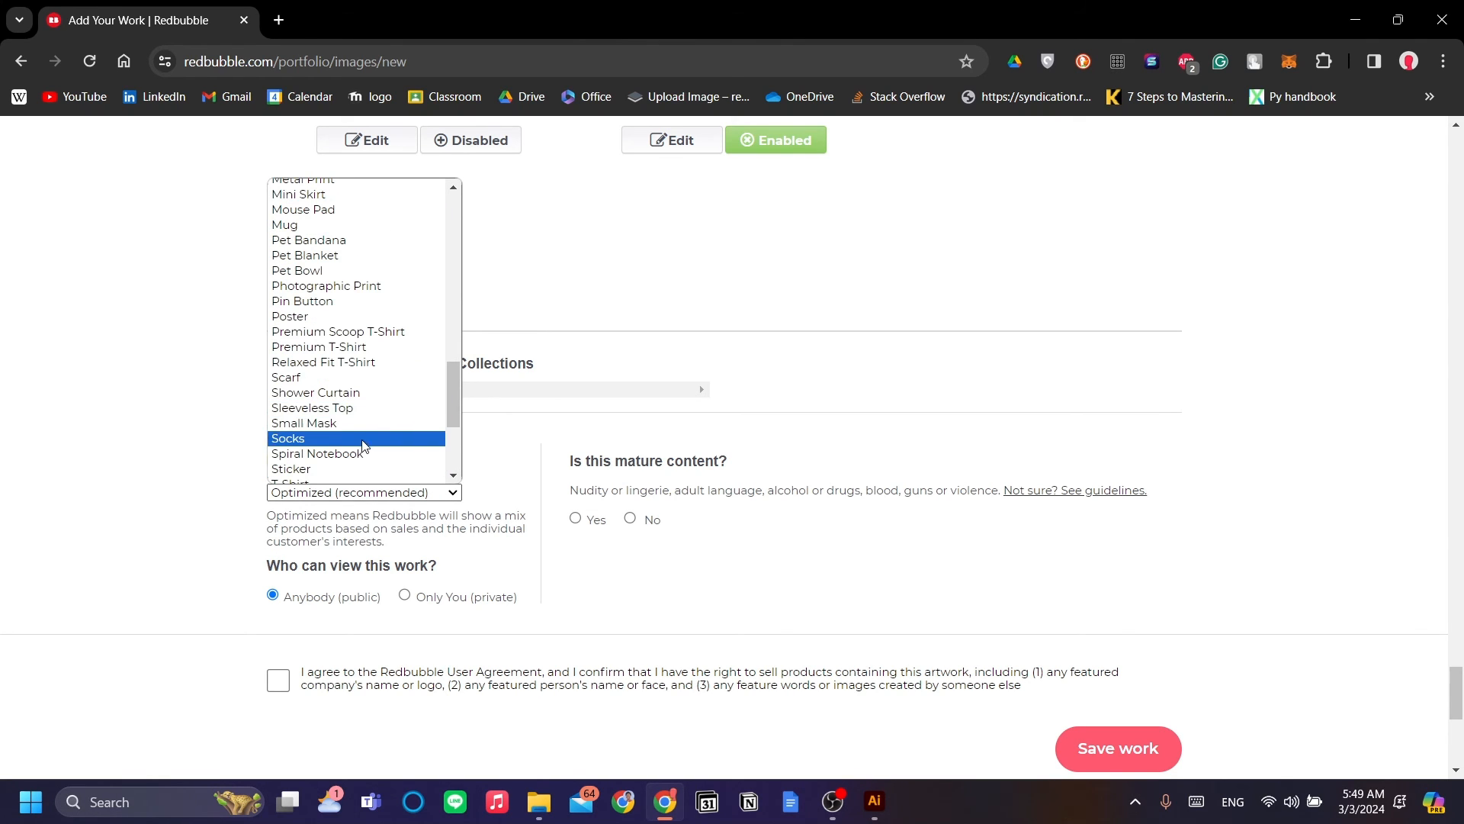
click(378, 302)
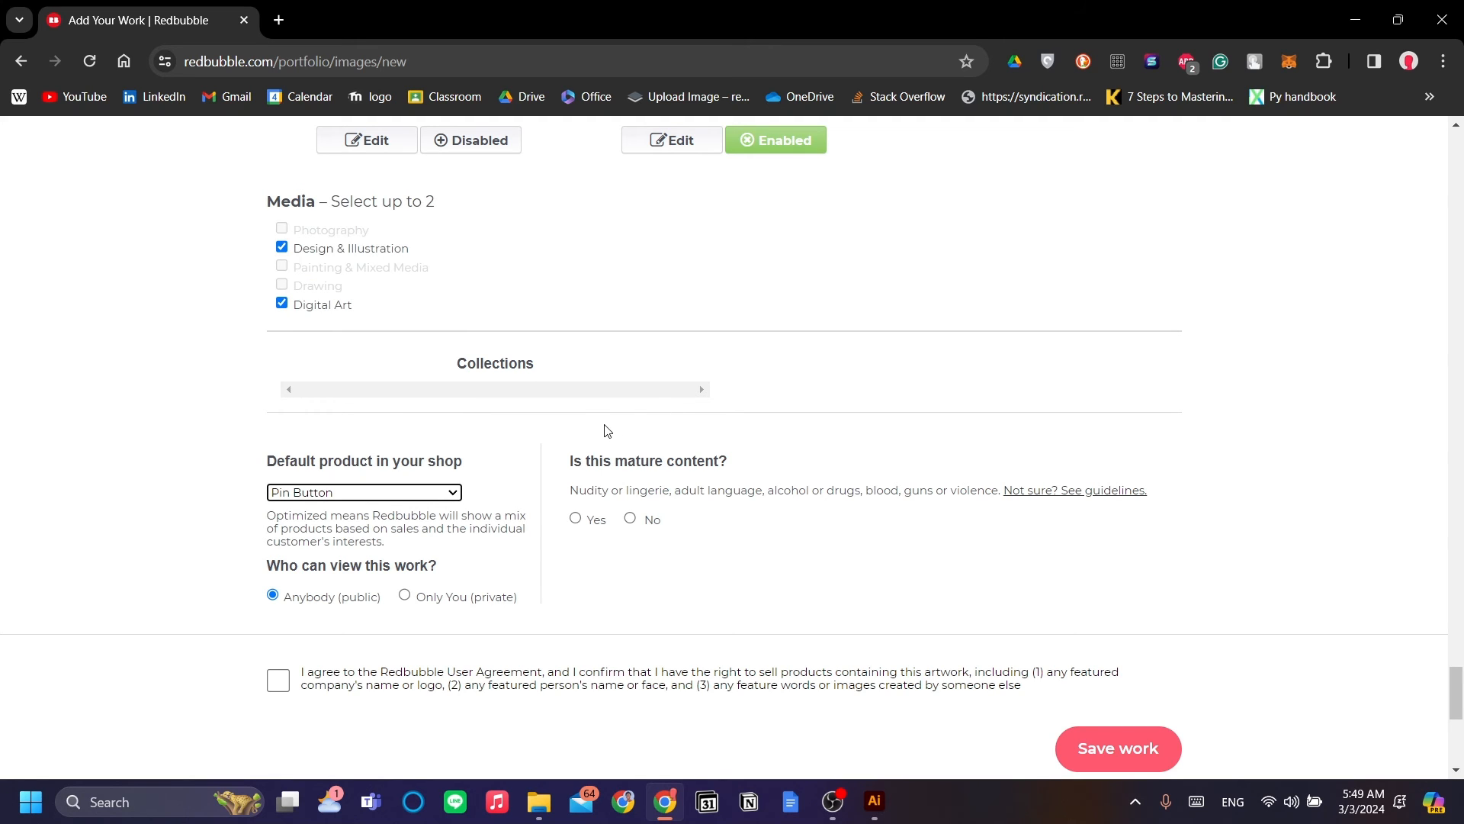
Step: Set the default product in the shop back to Optimized (recommended)
click(401, 500)
scroll(385, 320, down, 10)
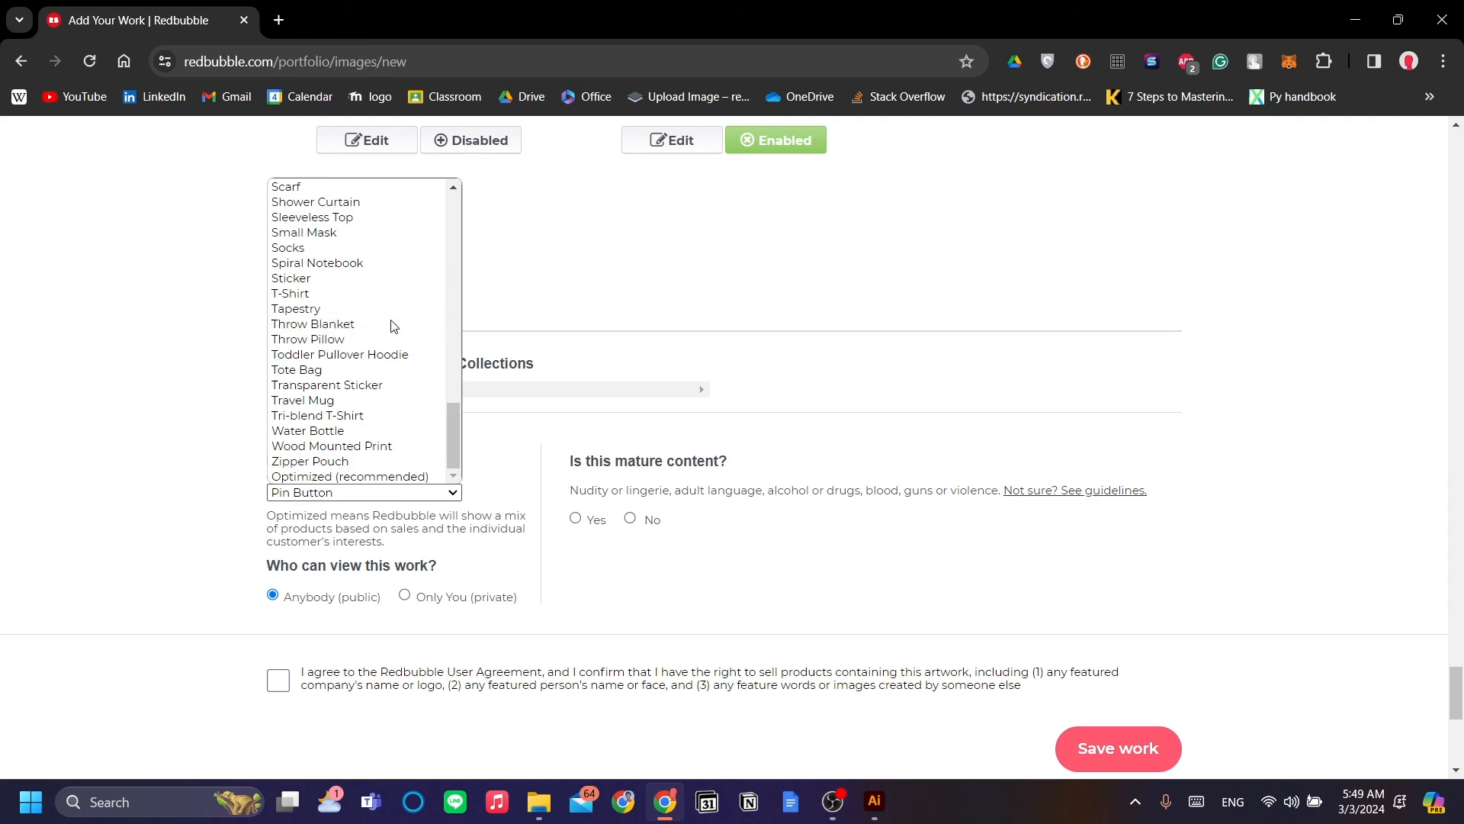
click(395, 476)
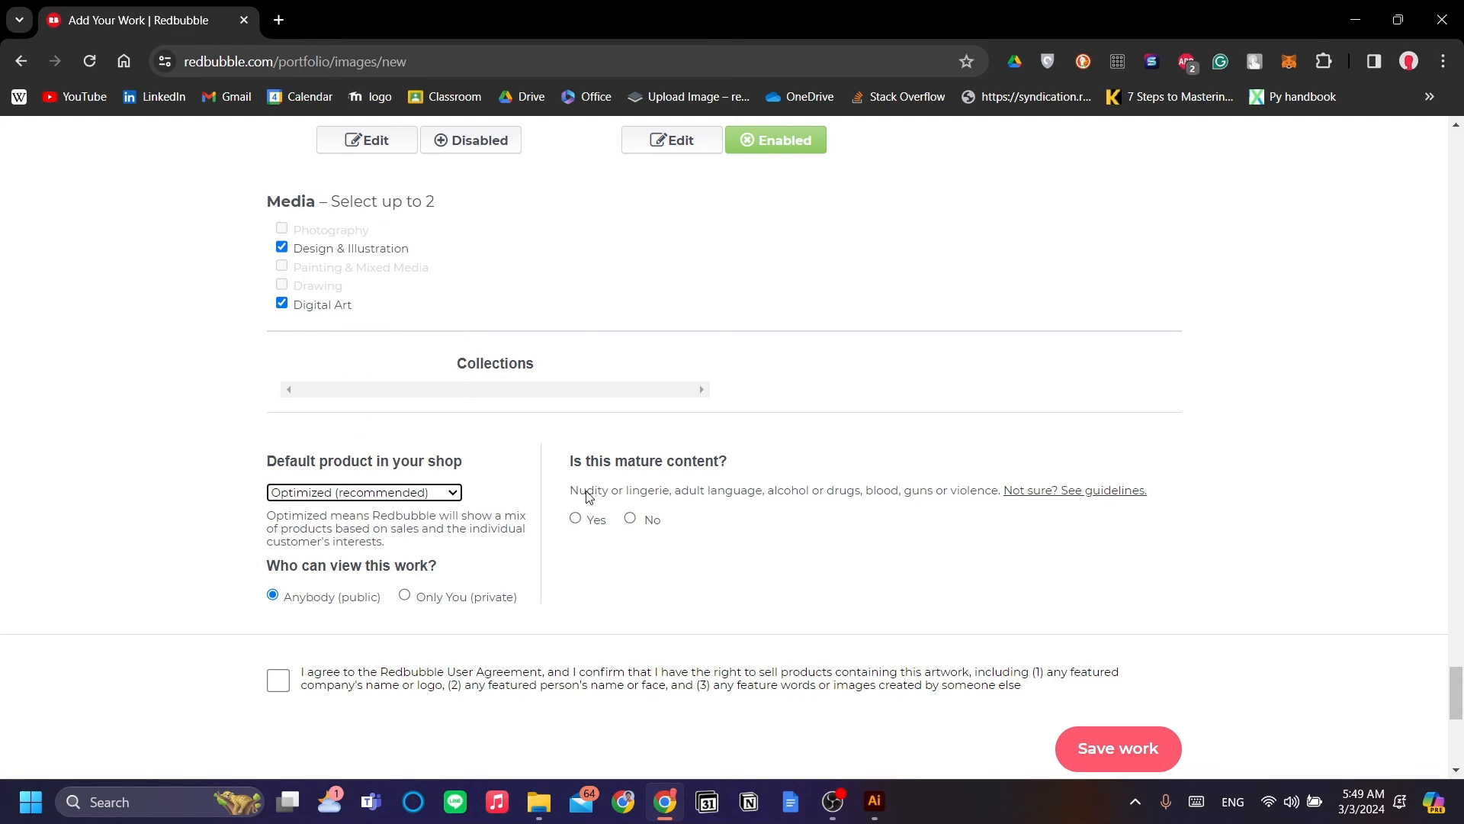
Step: Read the mature content criteria and answer No to the mature content question
scroll(628, 605, down, 1)
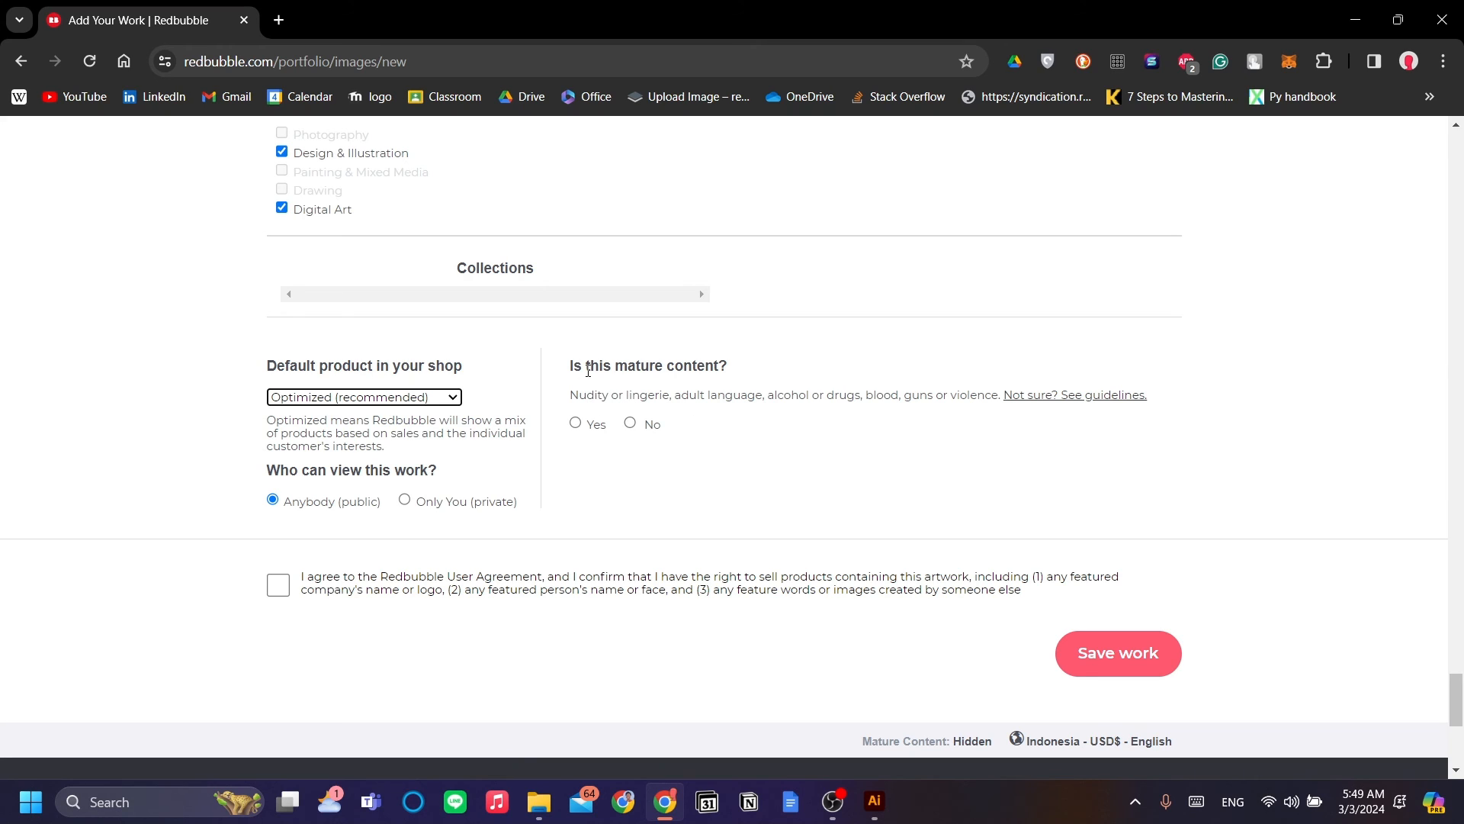
drag(586, 369, 764, 377)
click(782, 410)
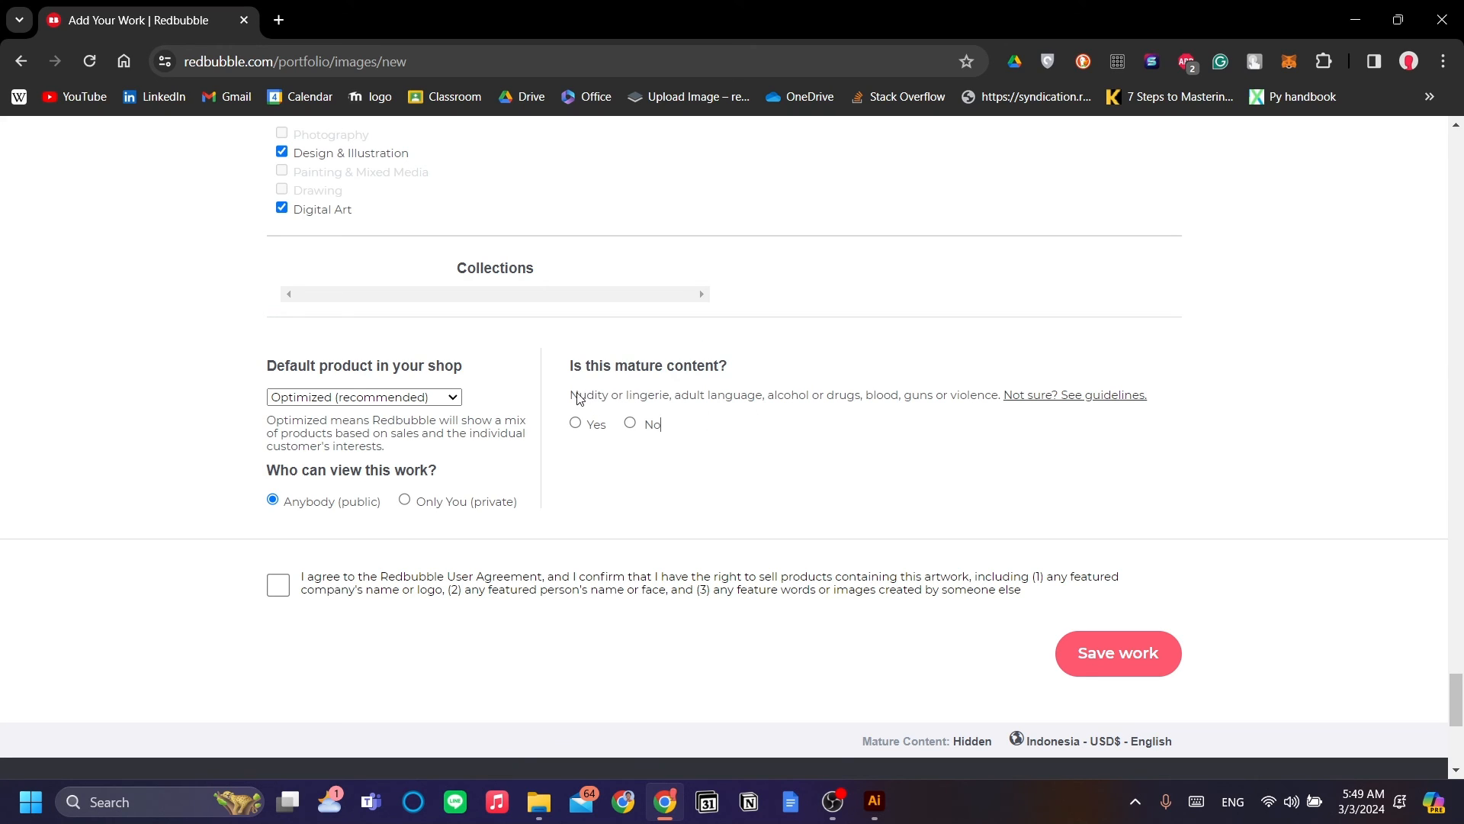
drag(570, 395, 825, 461)
click(827, 401)
click(644, 427)
Step: Agree to the Redbubble User Agreement with its artwork rights confirmation and save the work
scroll(682, 481, down, 1)
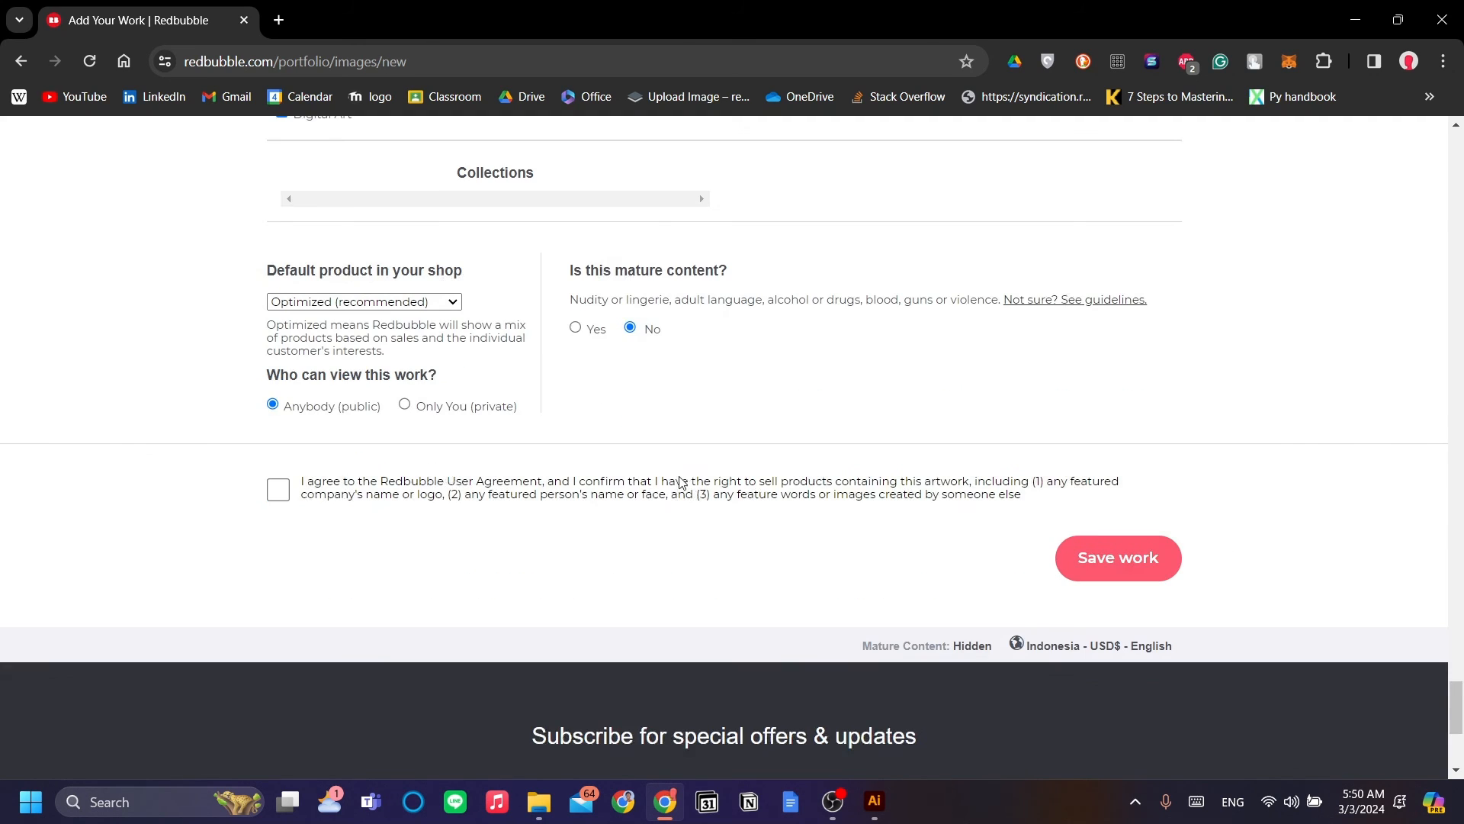
click(277, 497)
scroll(779, 560, up, 6)
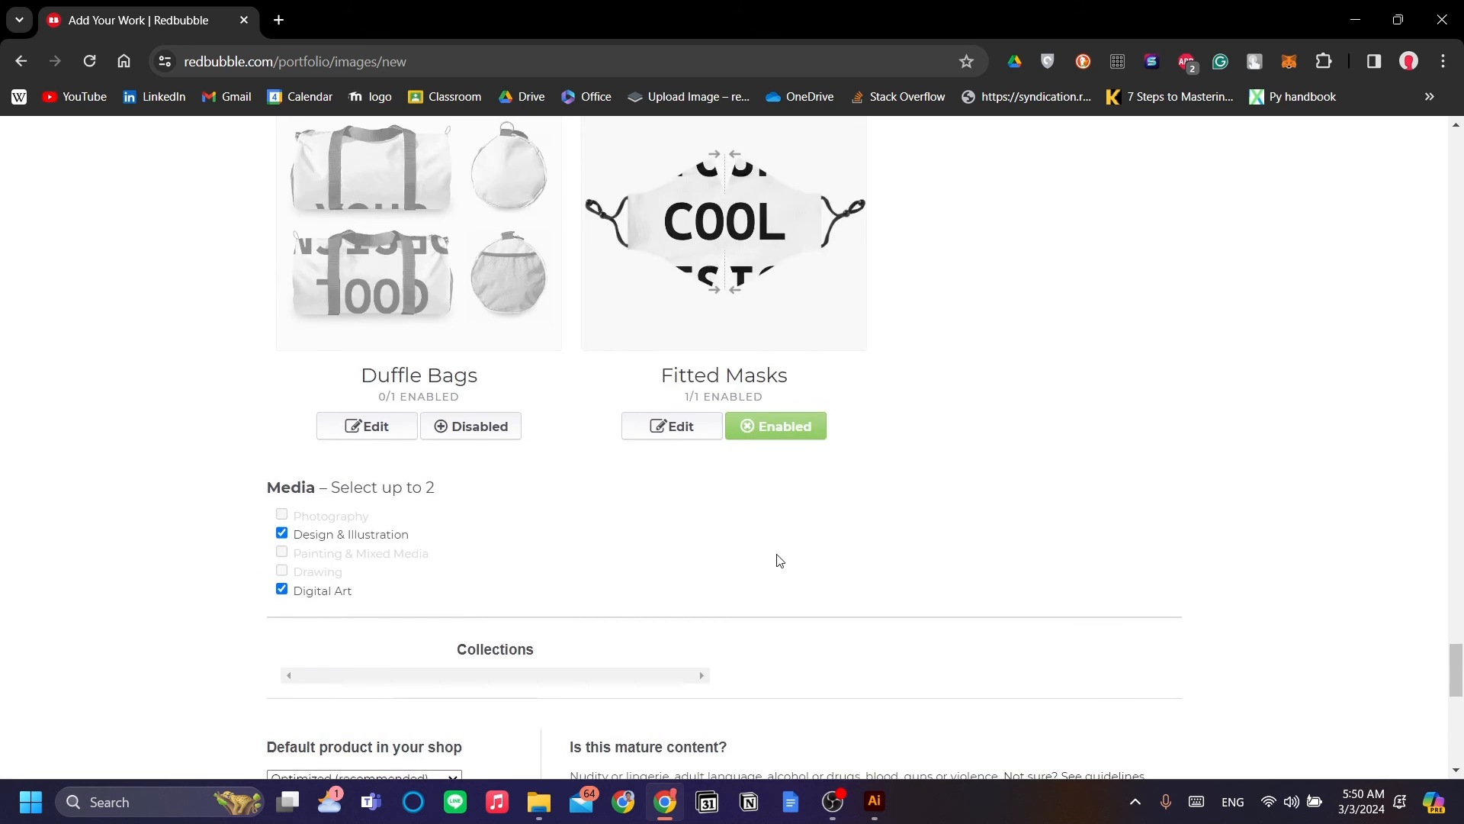
scroll(779, 560, down, 9)
scroll(570, 451, up, 4)
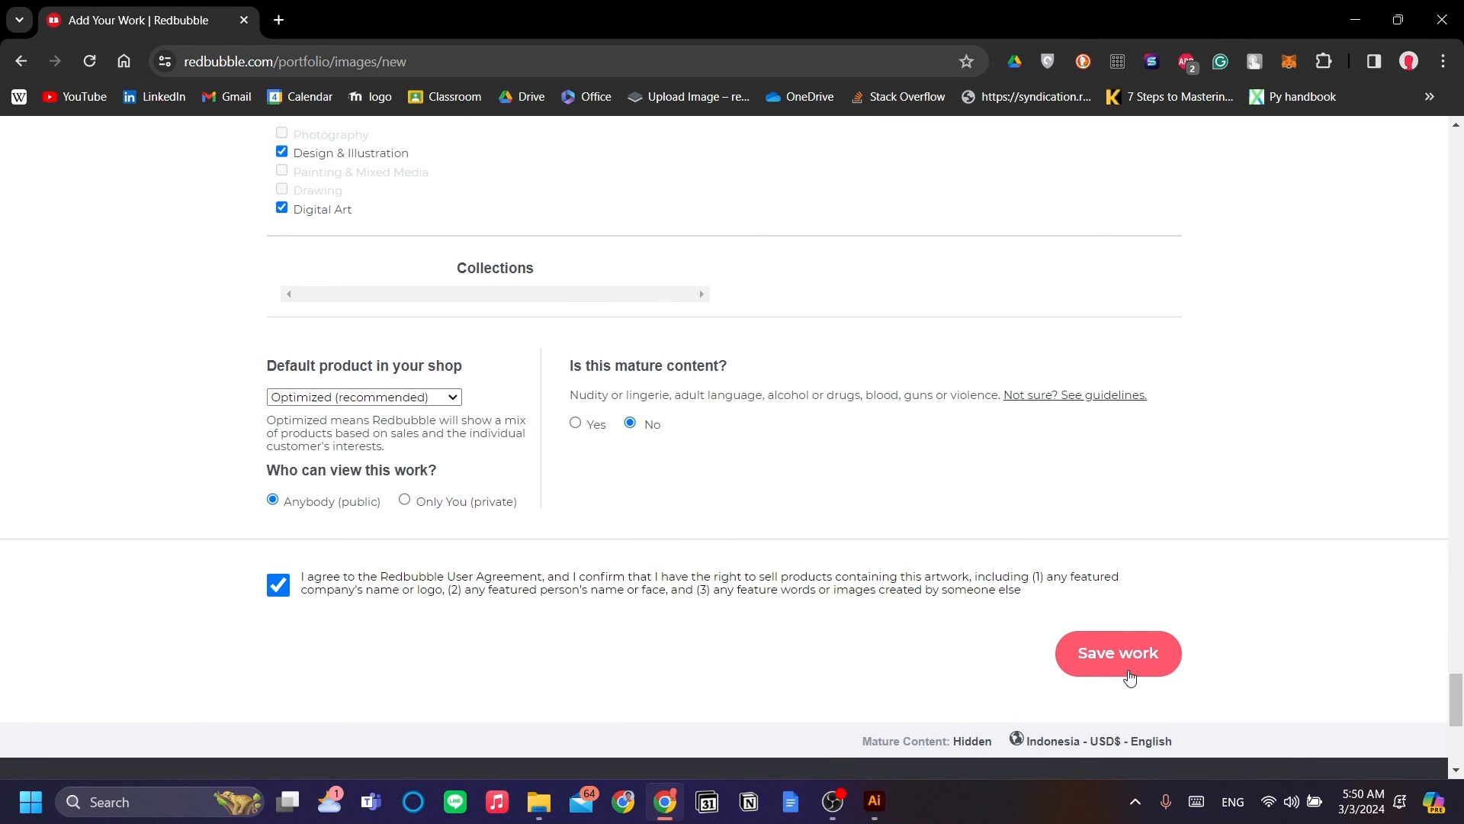
click(1103, 655)
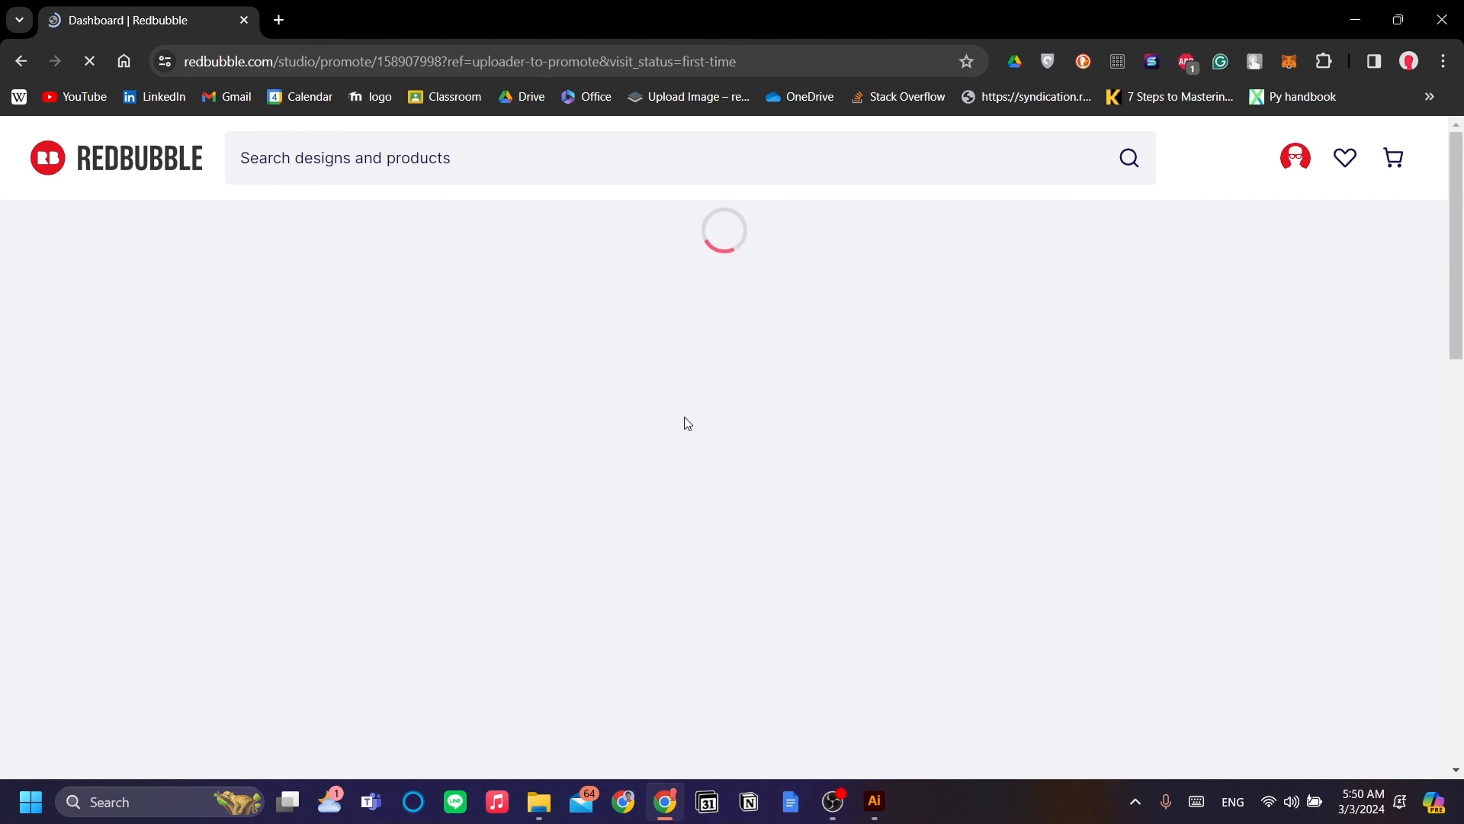
Step: Look over the share page of the Astronomy Design work and return to the dashboard to complete shop setup
scroll(888, 373, down, 1)
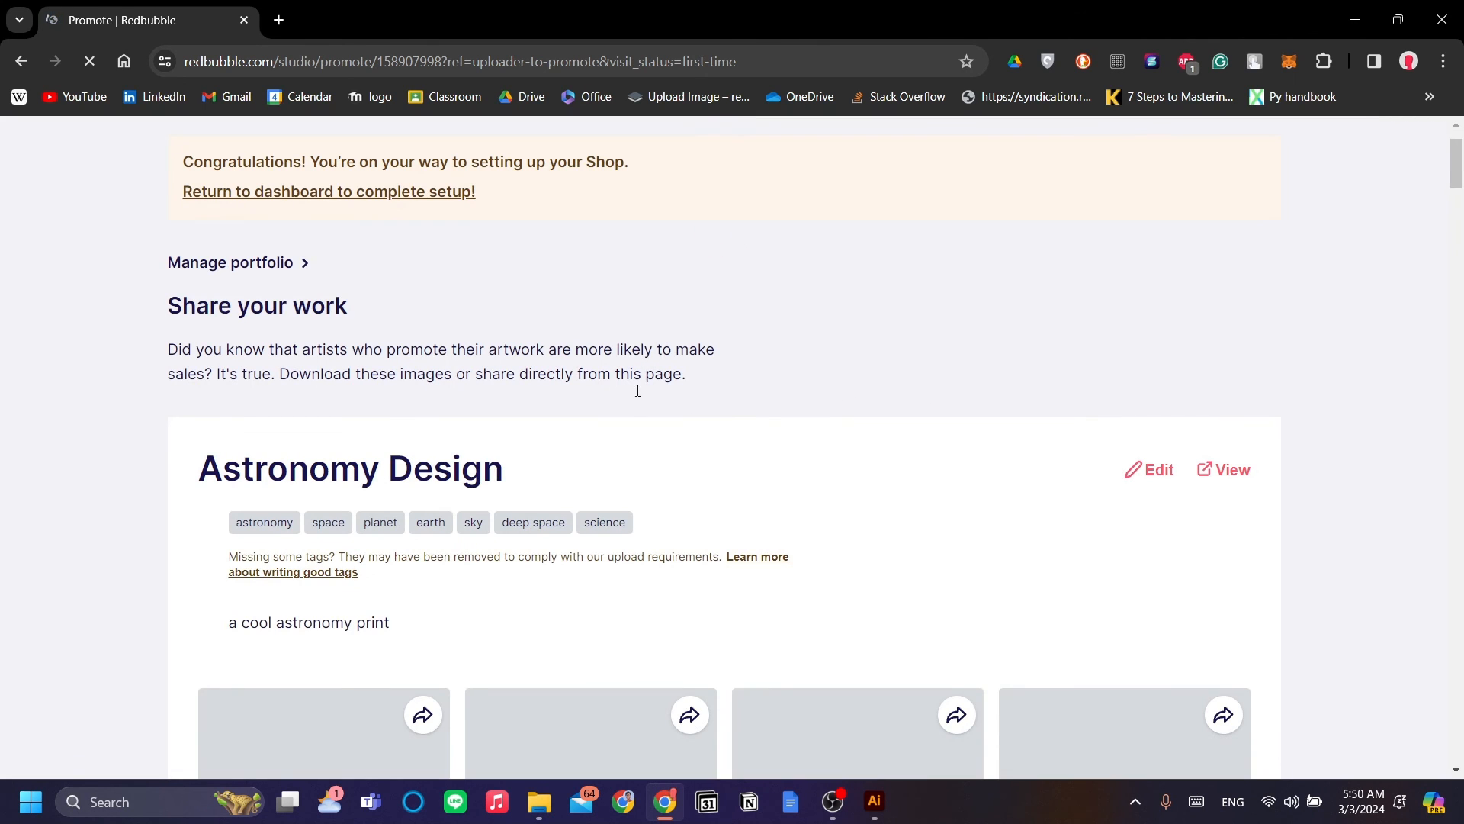
scroll(624, 421, down, 20)
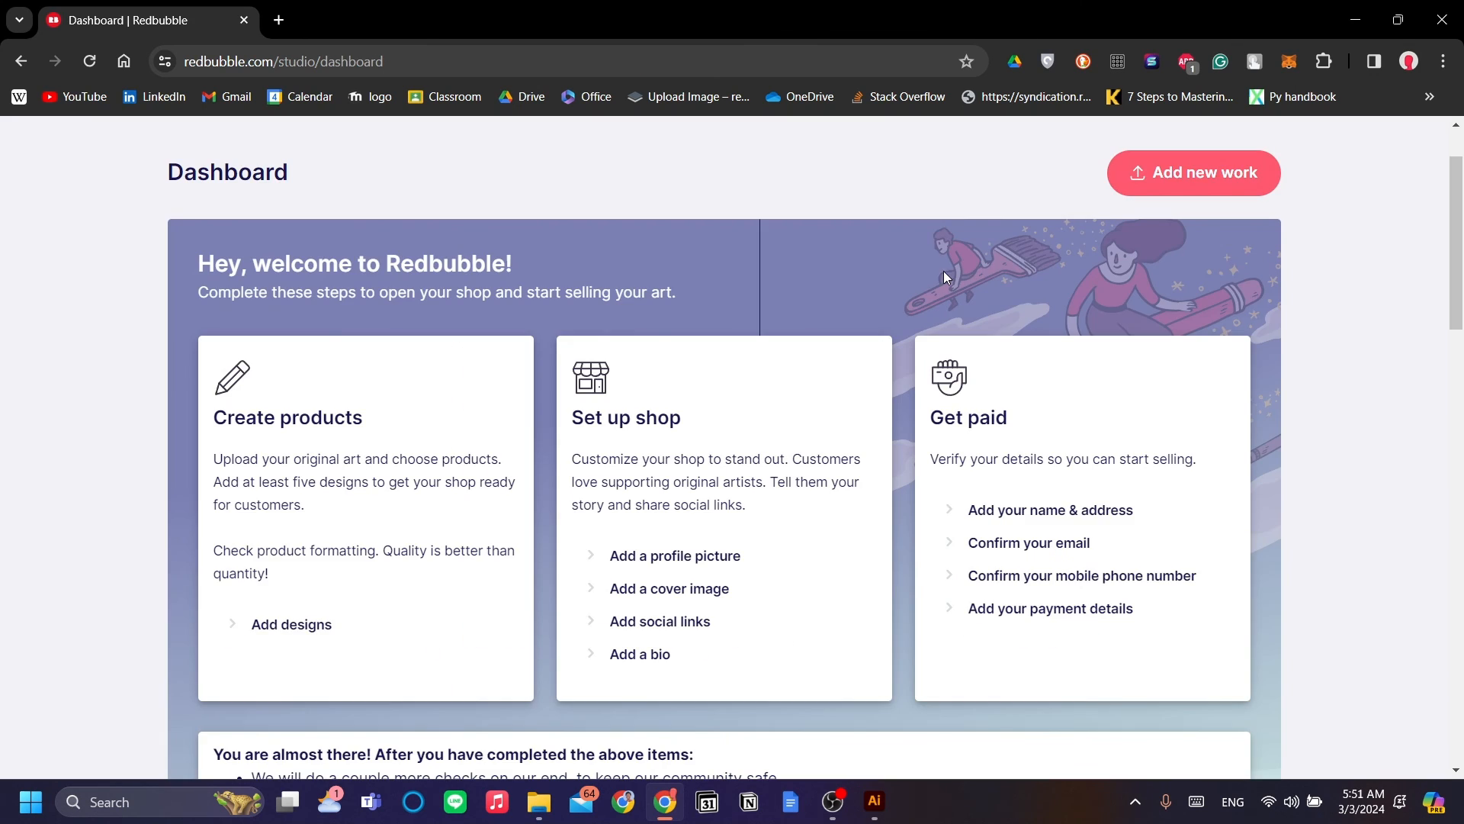
Step: View the options in the account menu and close it again
scroll(986, 320, up, 1)
click(1304, 175)
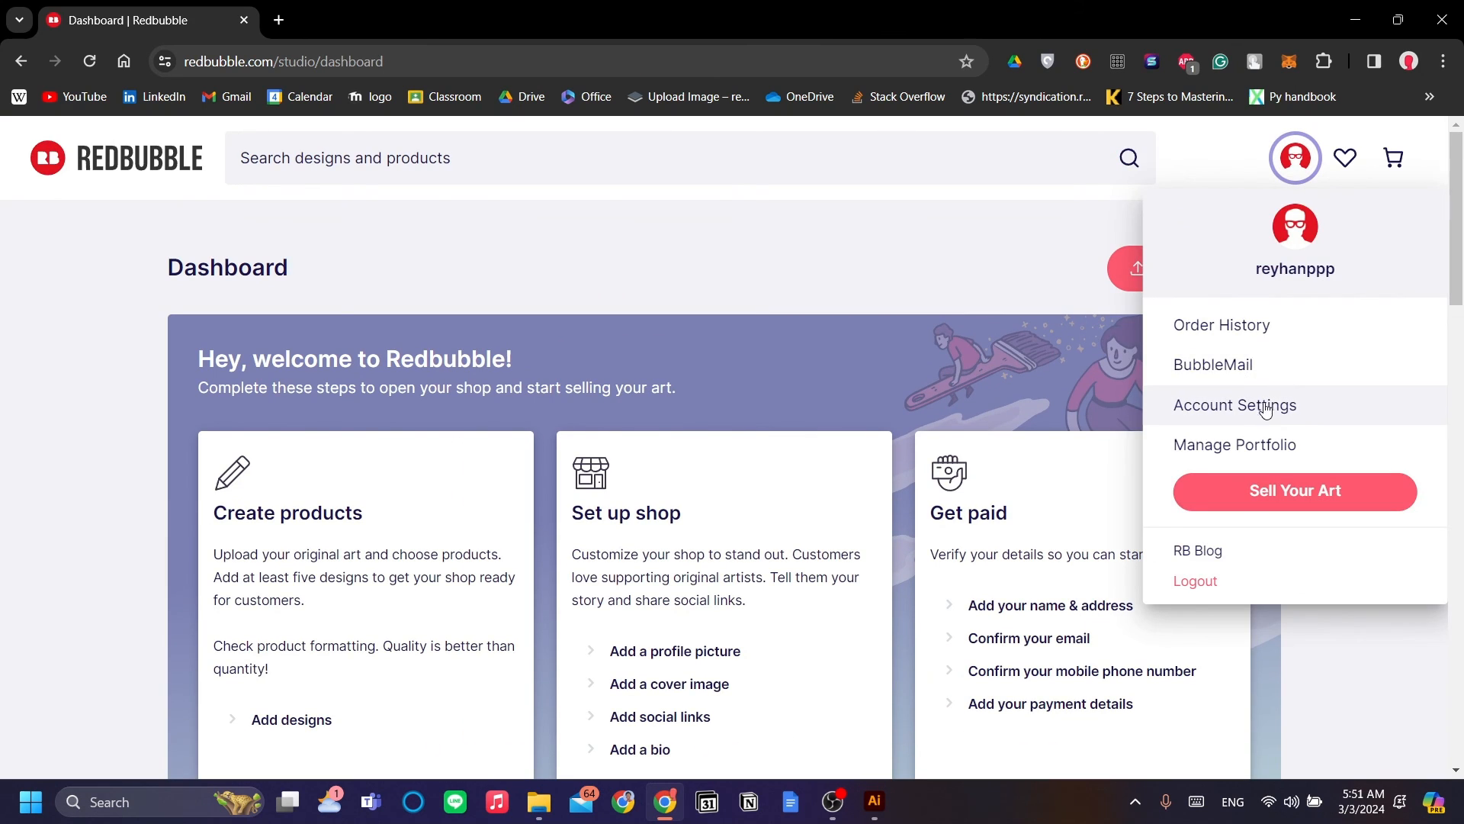
click(856, 369)
Step: Read the Create products and Set up shop requirements in the dashboard's first-time setup guide
scroll(694, 214, down, 1)
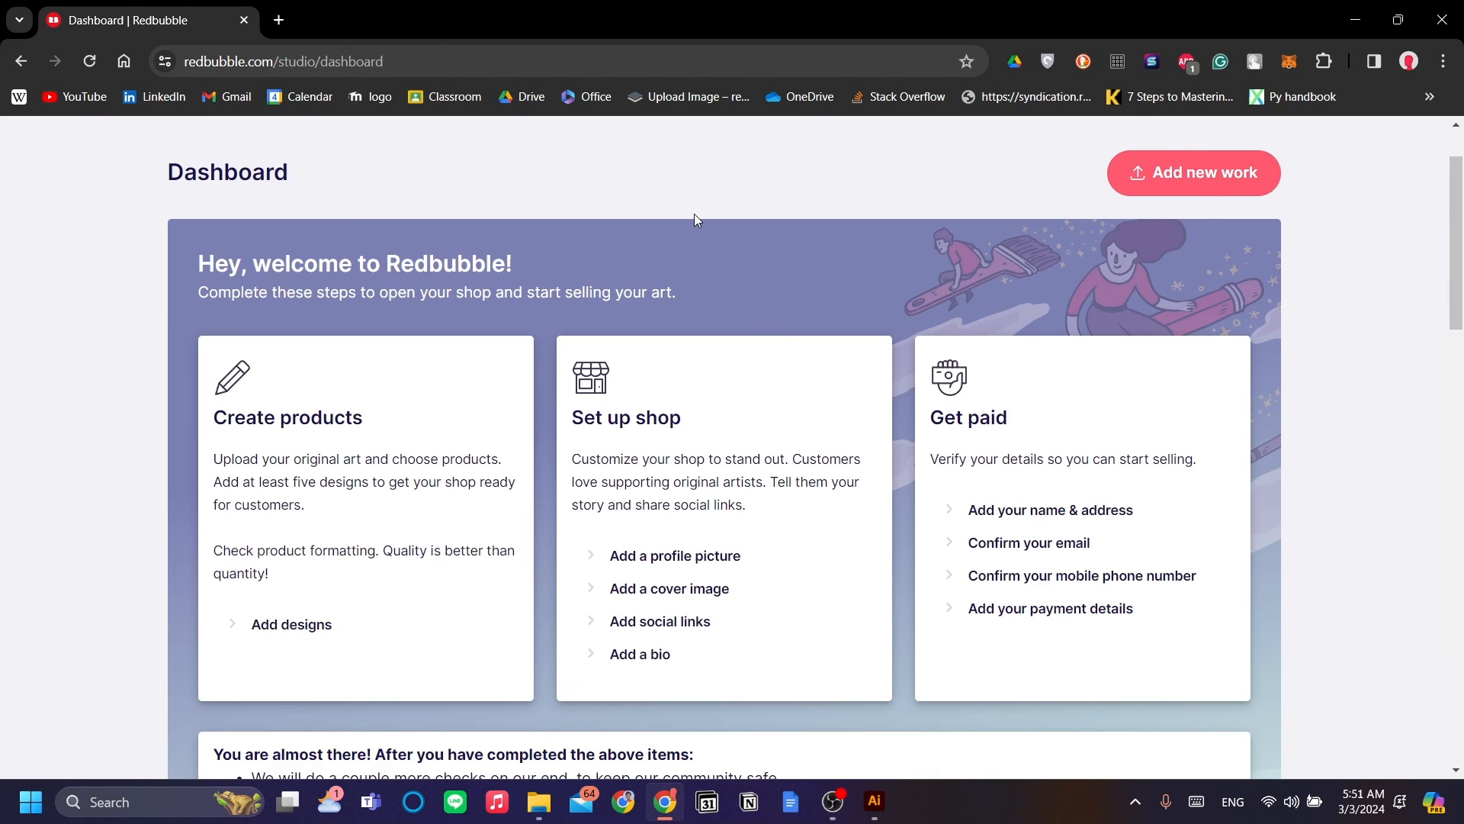
scroll(534, 397, down, 1)
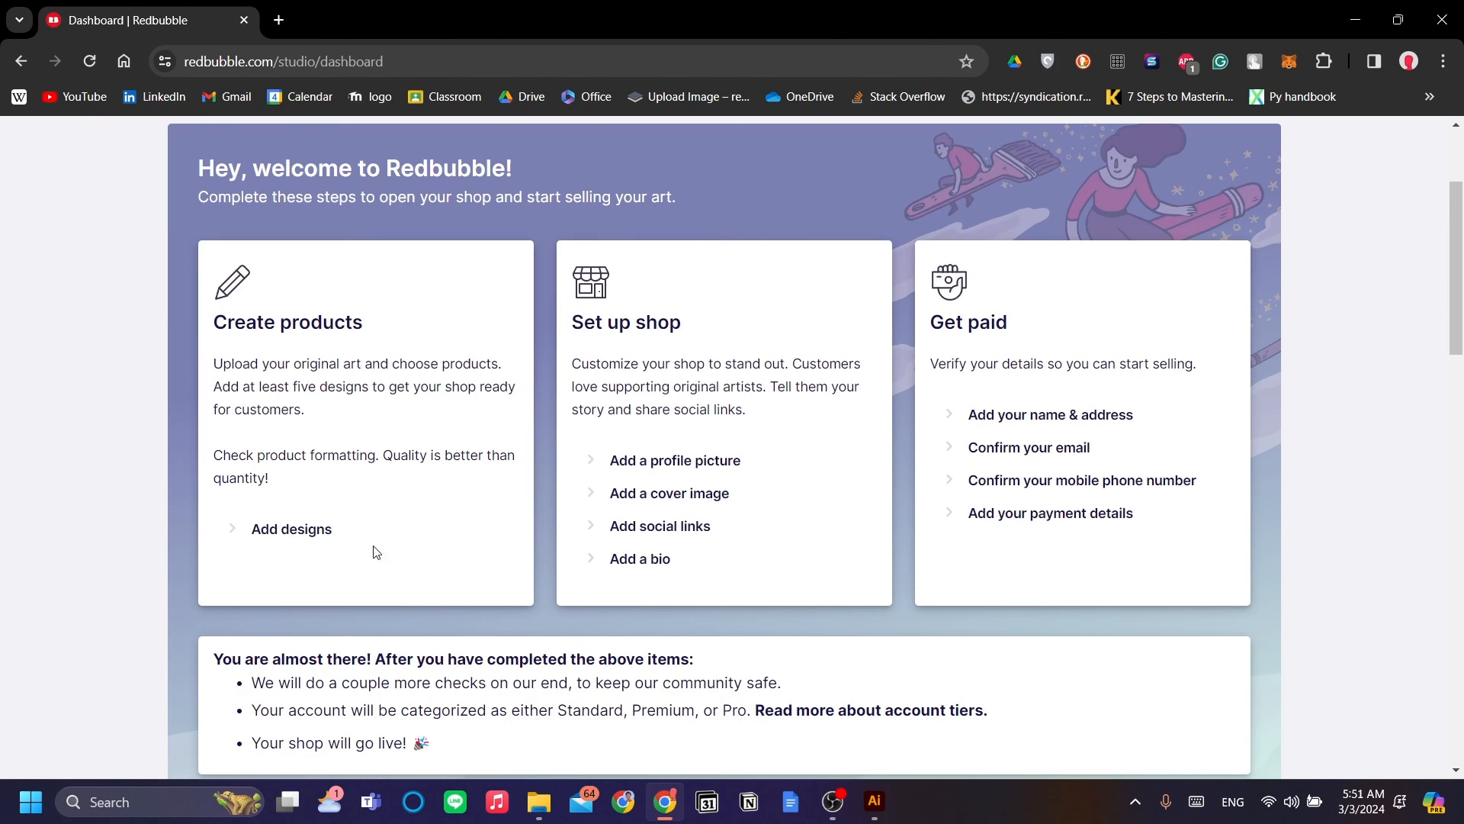
drag(339, 589, 268, 324)
click(439, 369)
scroll(1021, 392, up, 1)
scroll(1021, 392, down, 2)
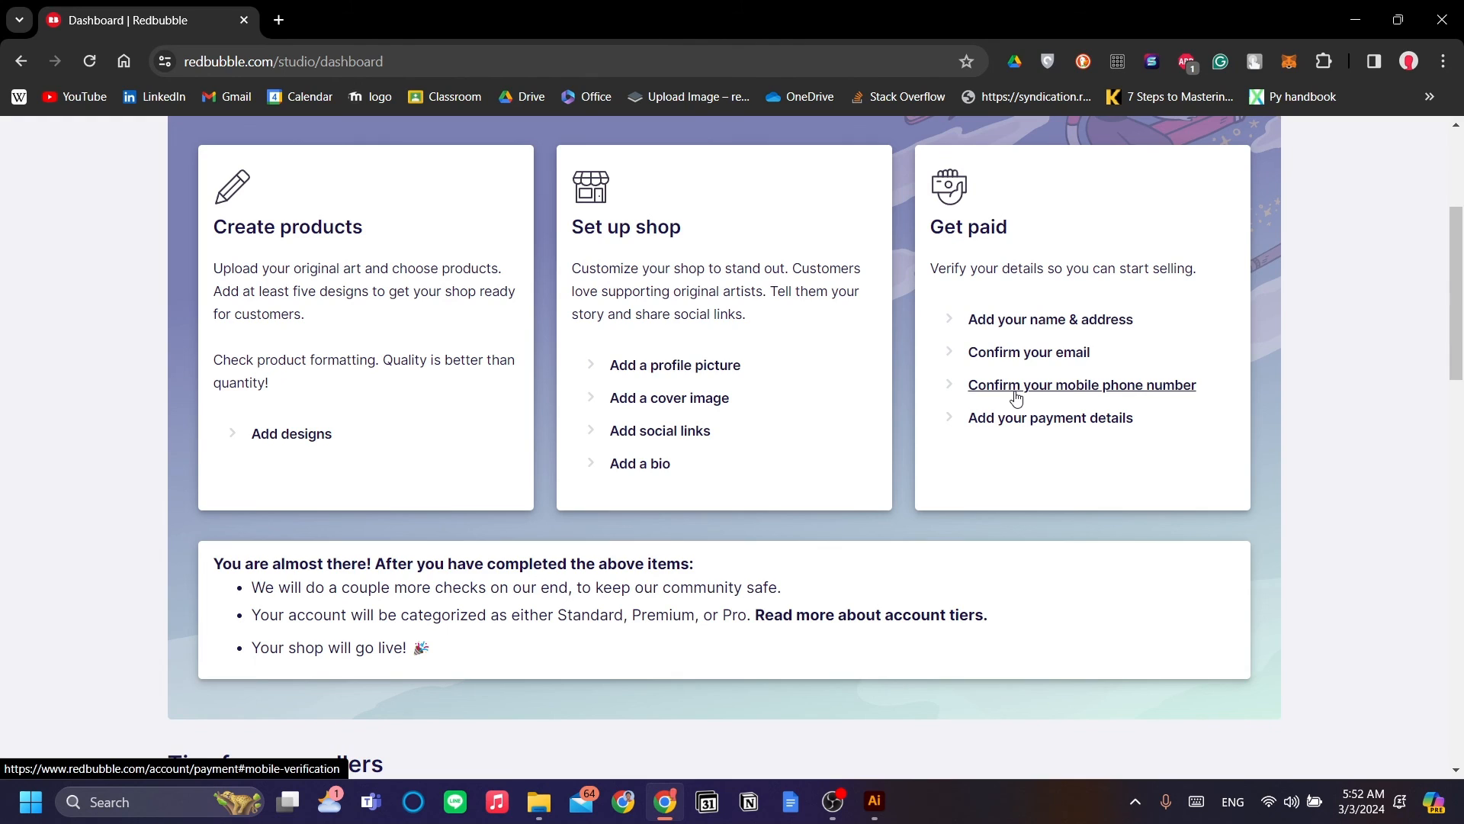
Step: Examine the Get paid checklist, the account review notes and the tips for new sellers on the dashboard
scroll(1016, 395, up, 1)
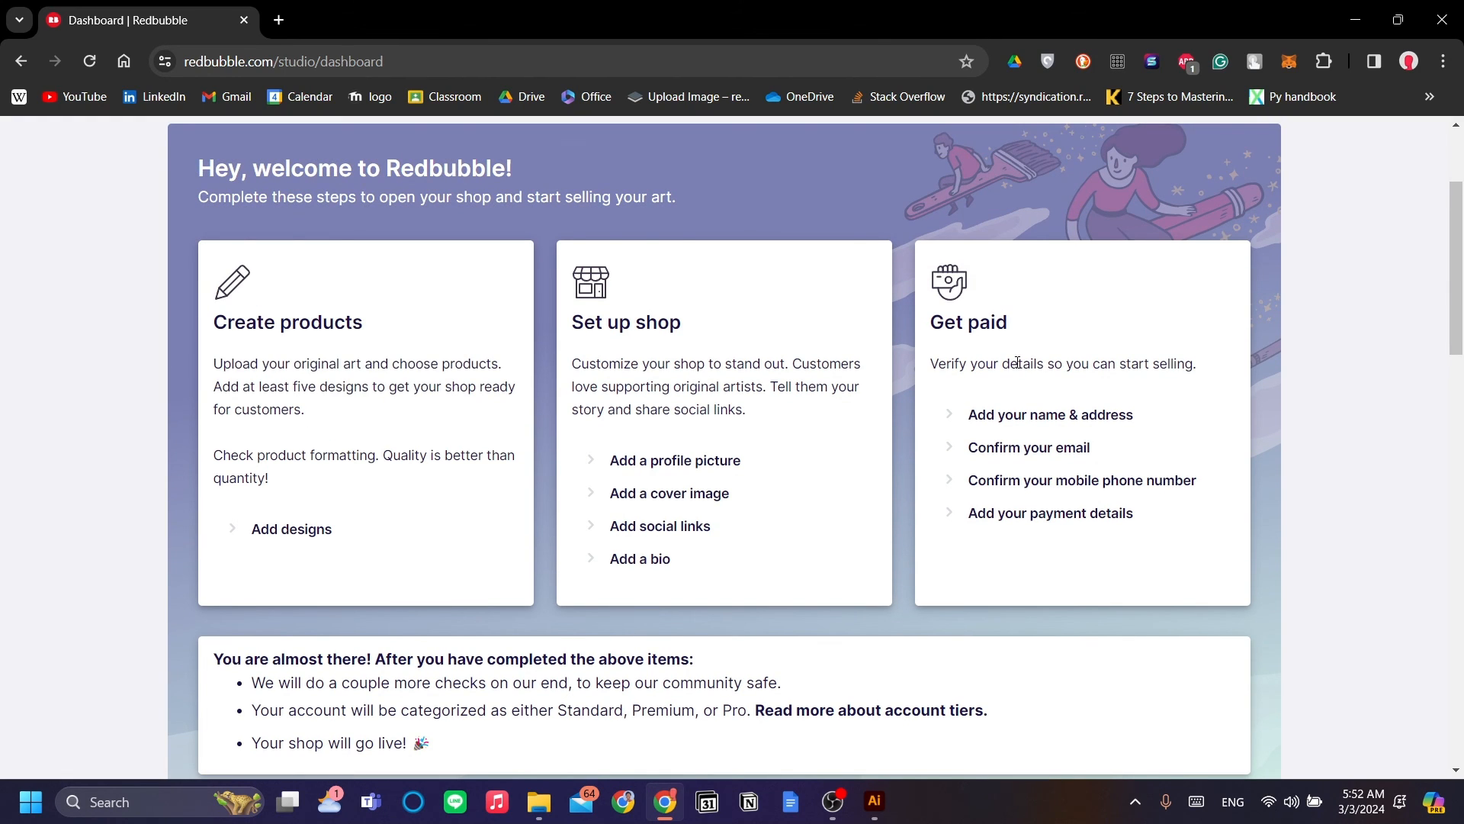
scroll(1017, 363, up, 1)
scroll(988, 396, down, 2)
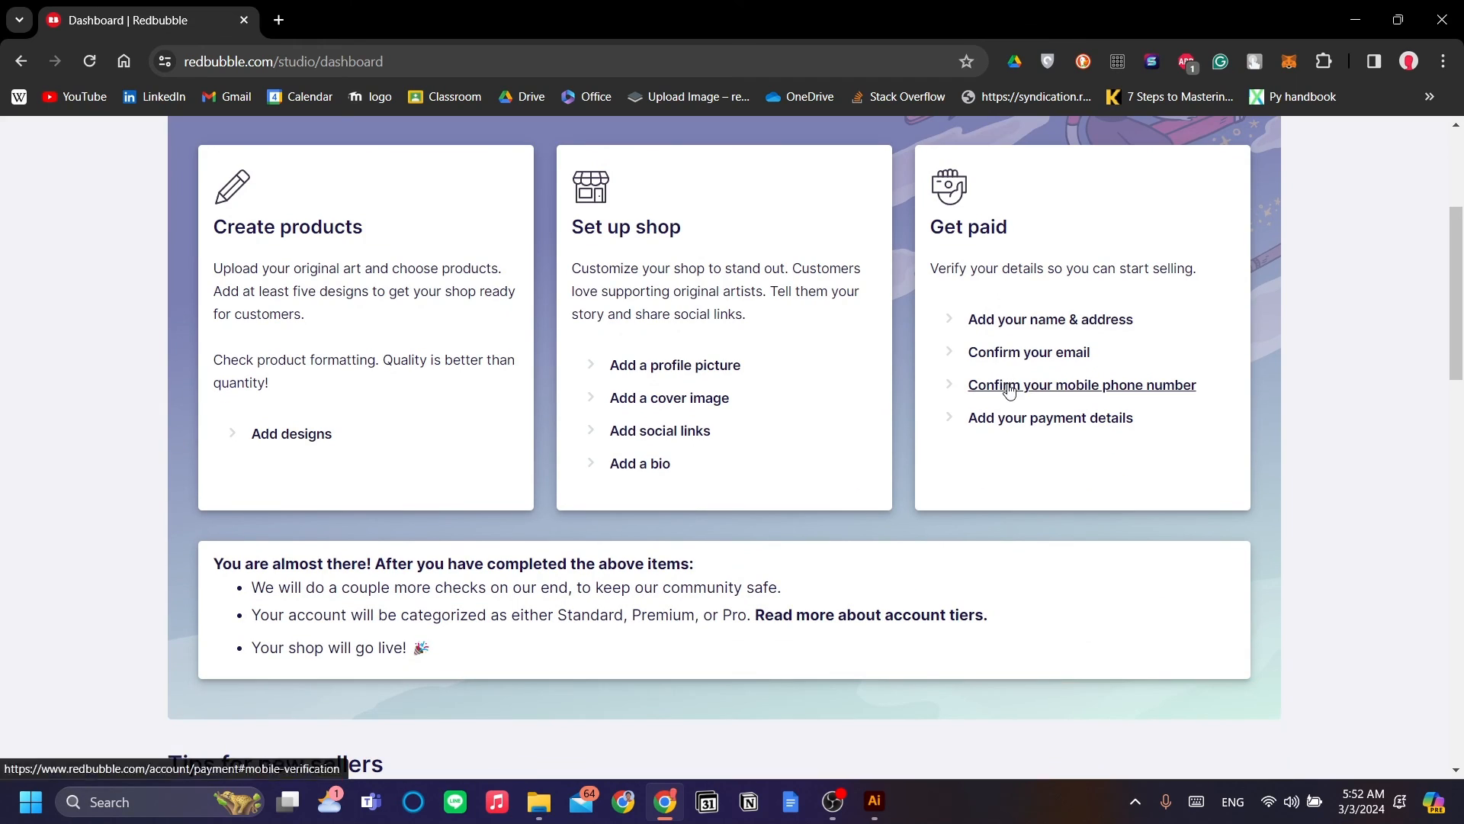
scroll(1000, 412, up, 1)
scroll(1011, 381, up, 1)
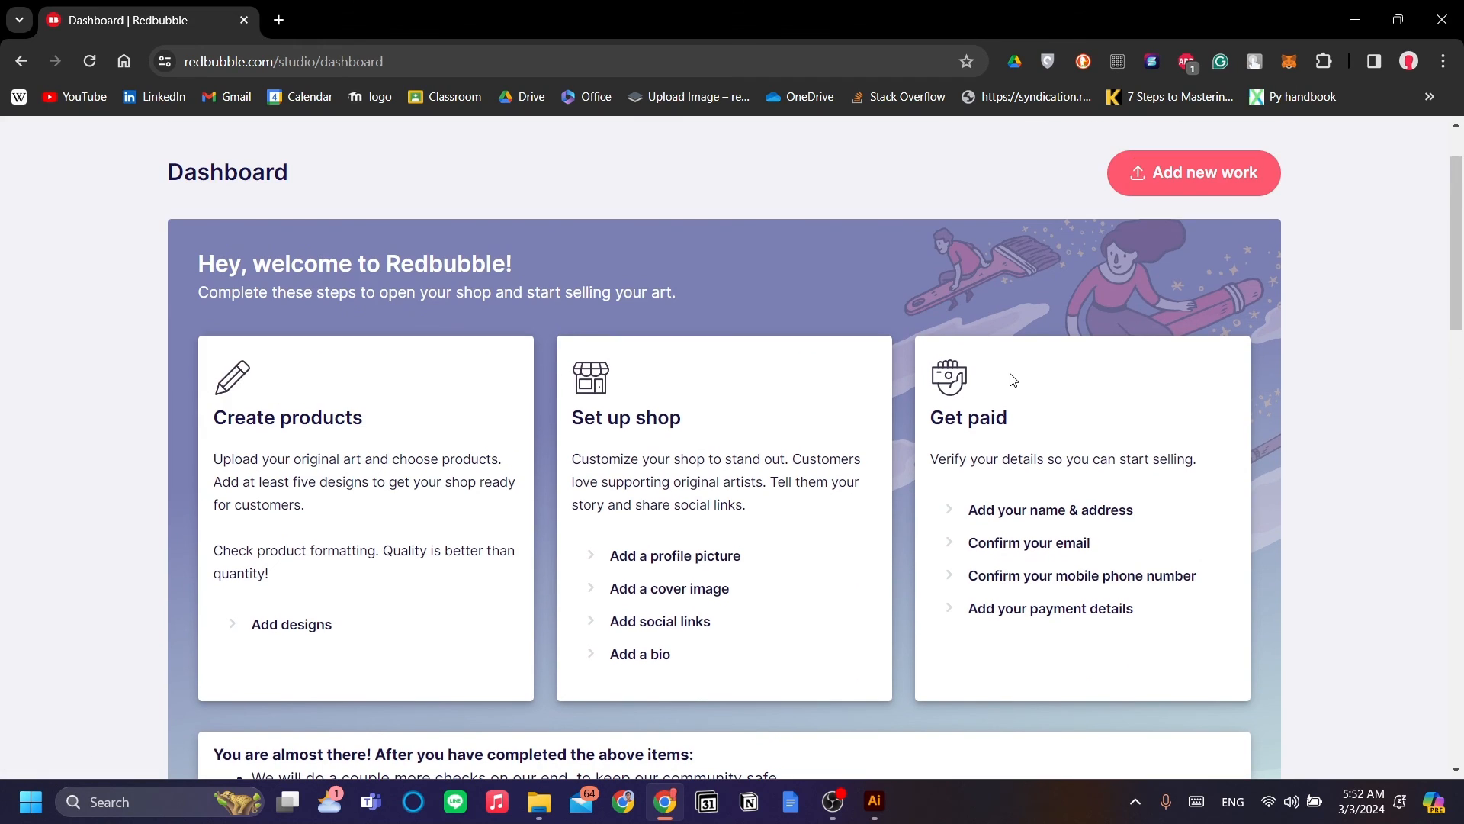
scroll(1012, 381, down, 6)
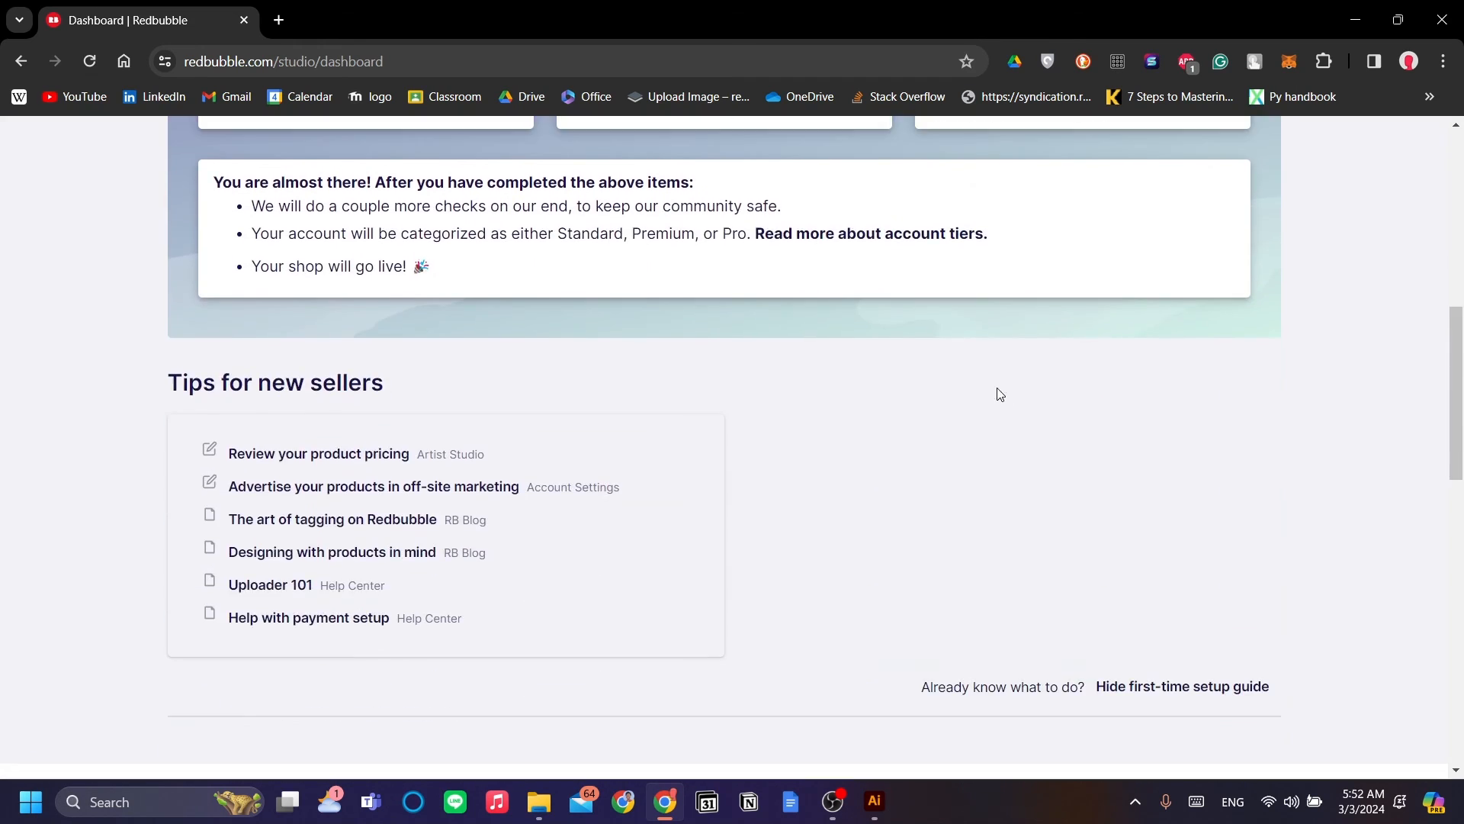
scroll(1000, 393, up, 6)
scroll(997, 404, down, 1)
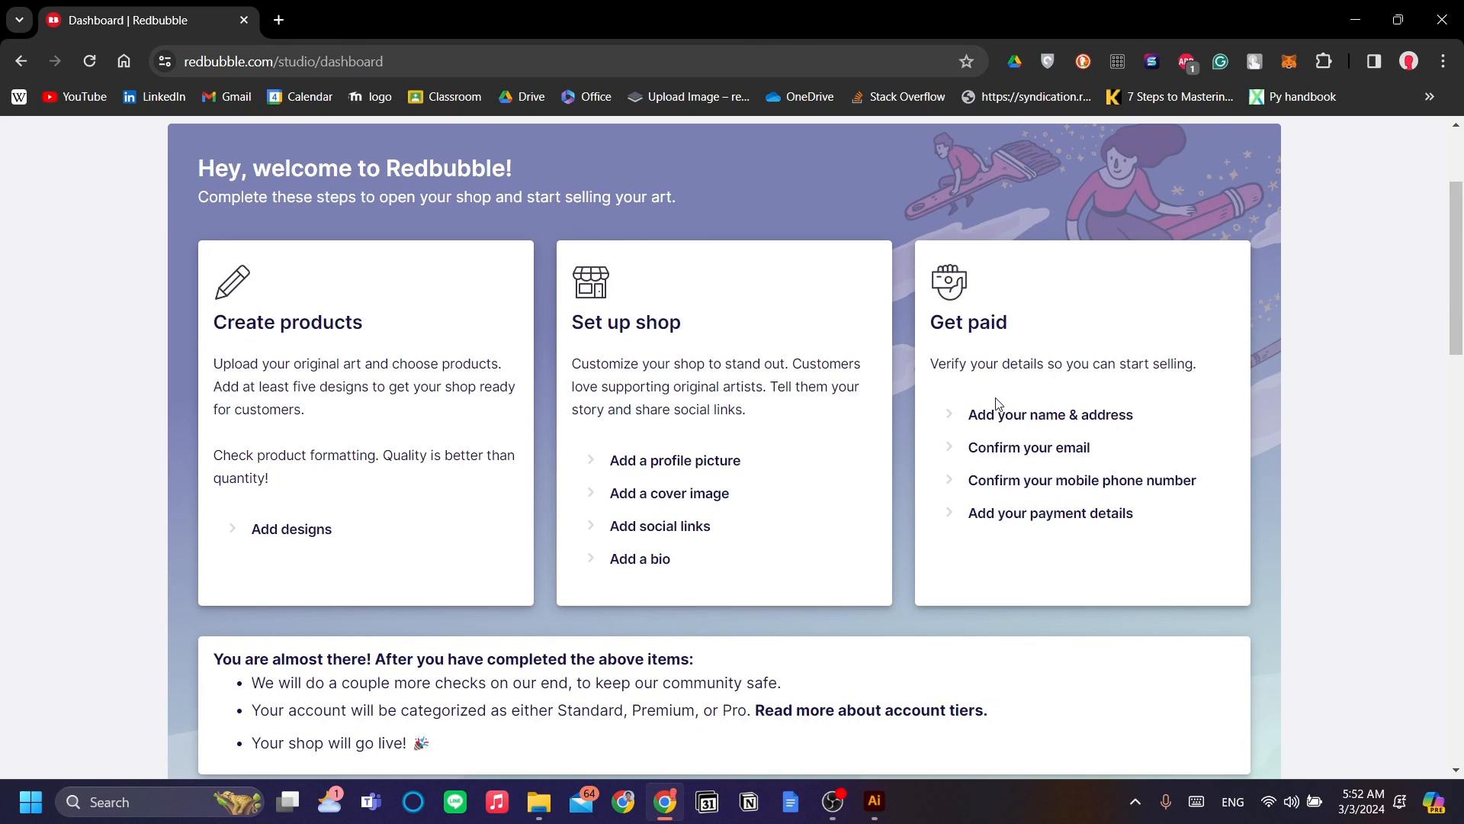